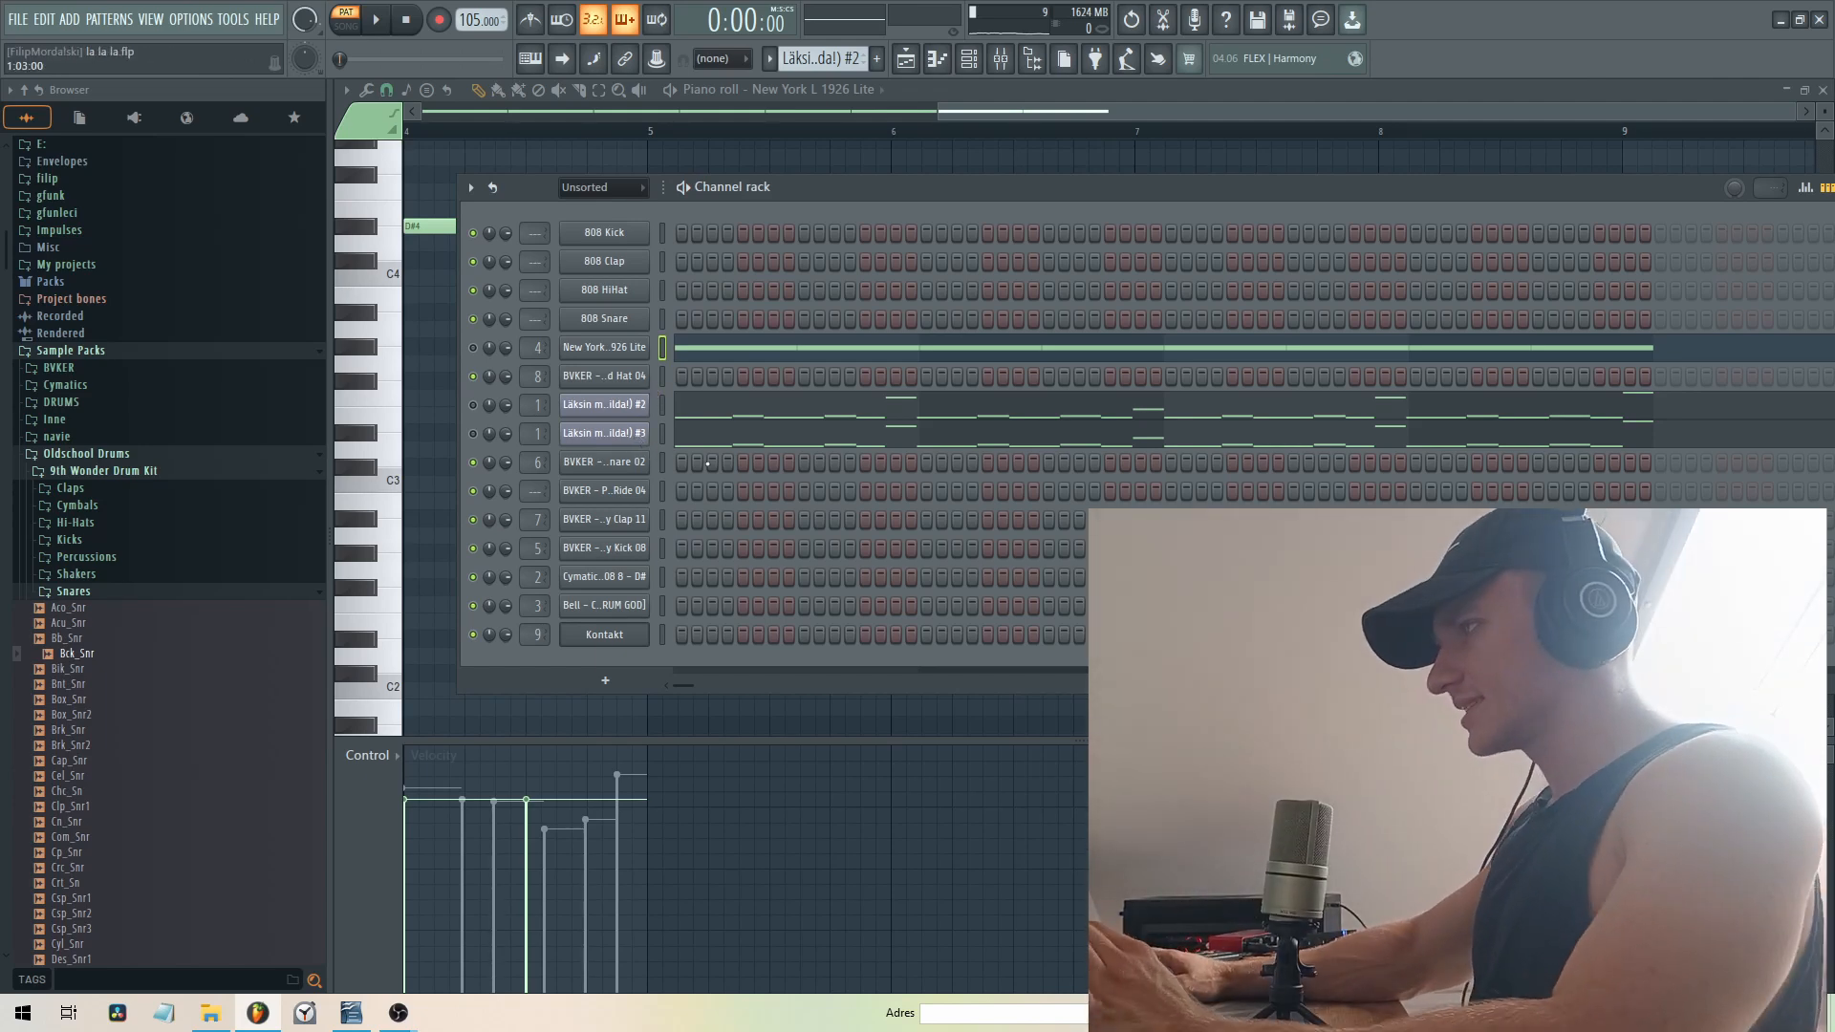
- Open the Slicex of Läksin sample #2 and bring up the options of its channel pitch control
click(626, 405)
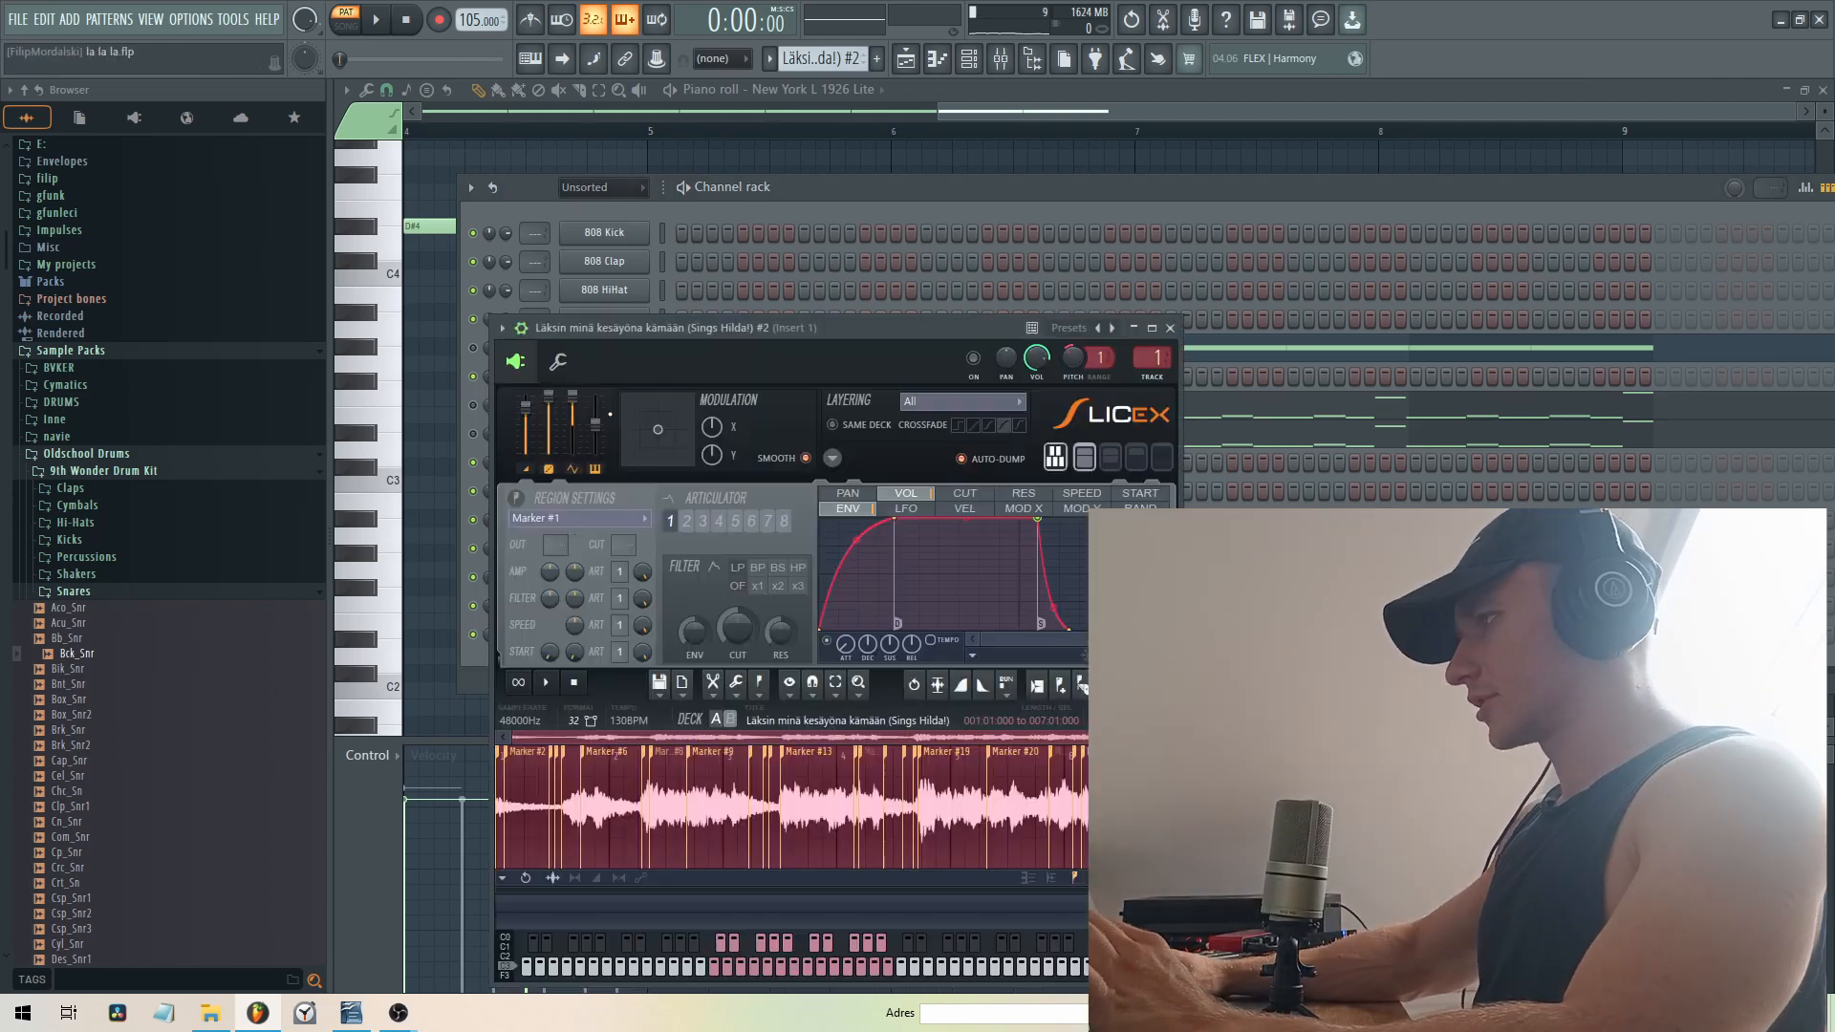
right_click(1074, 359)
click(1138, 609)
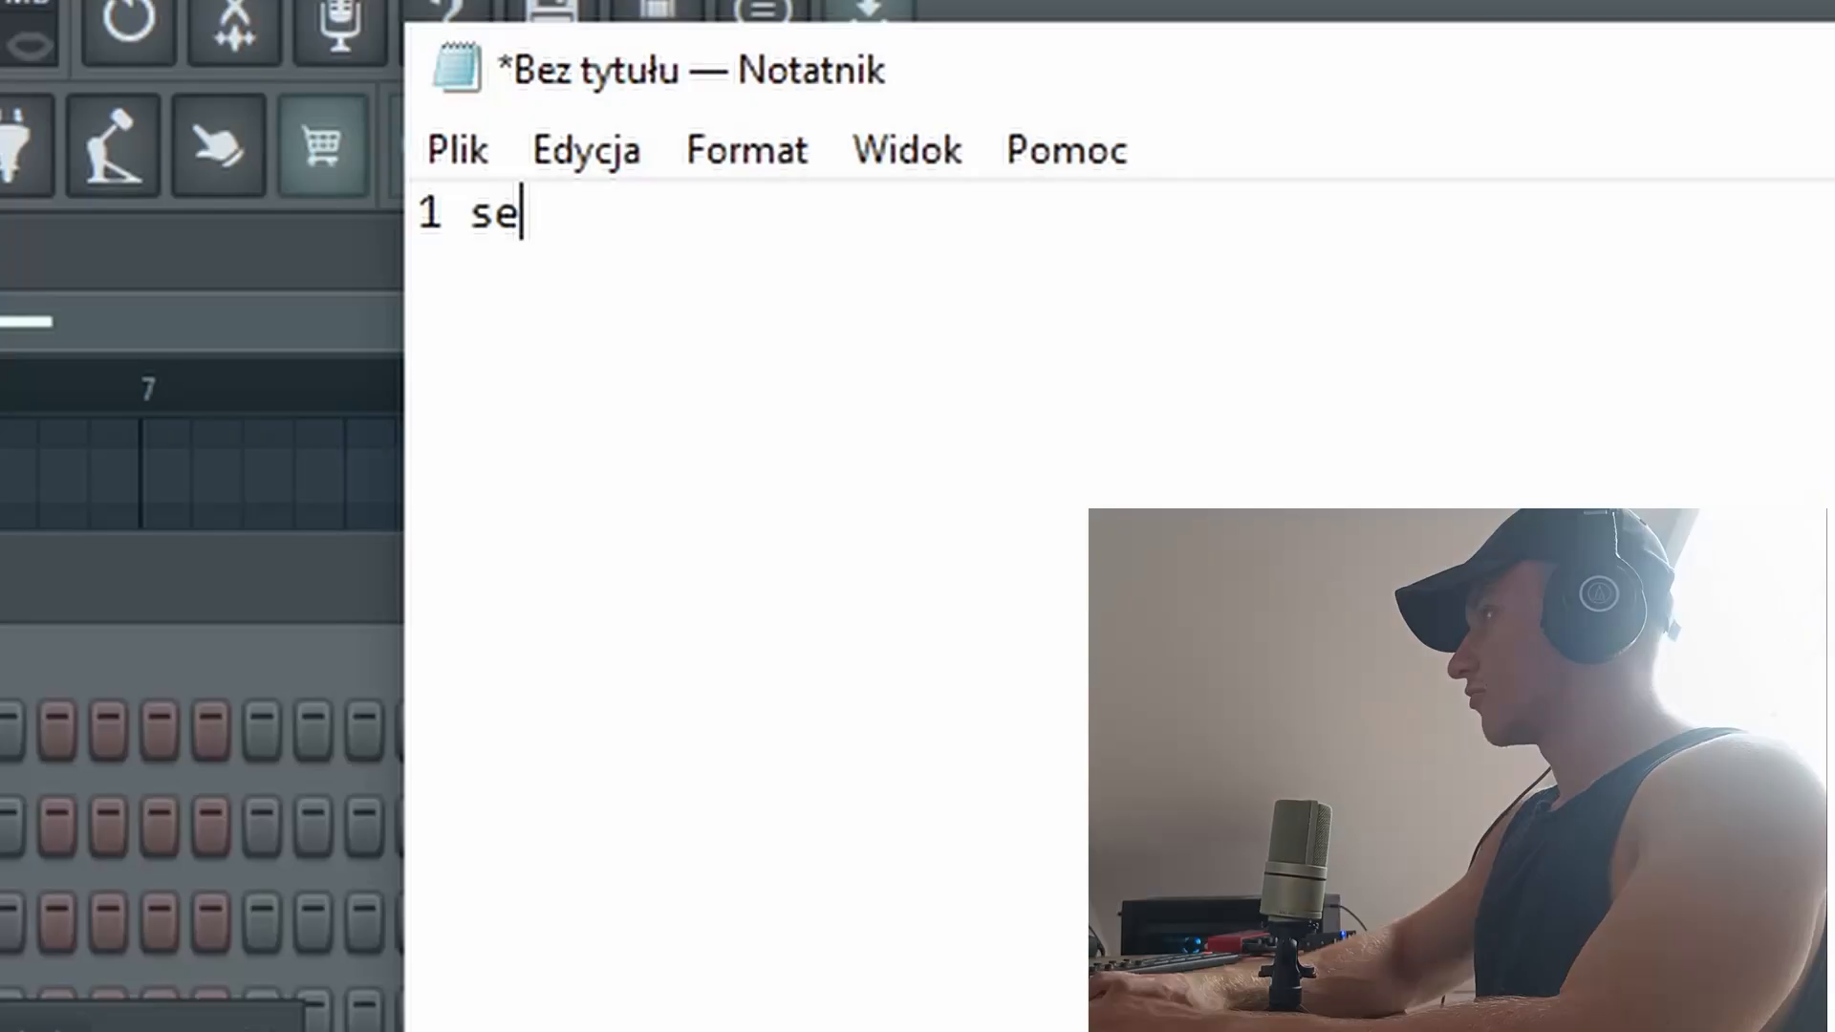
- Write the note "1 semitone = 100 cents" in Notepad, then return to the channel rack with Slicex closed
text(mitone  = )
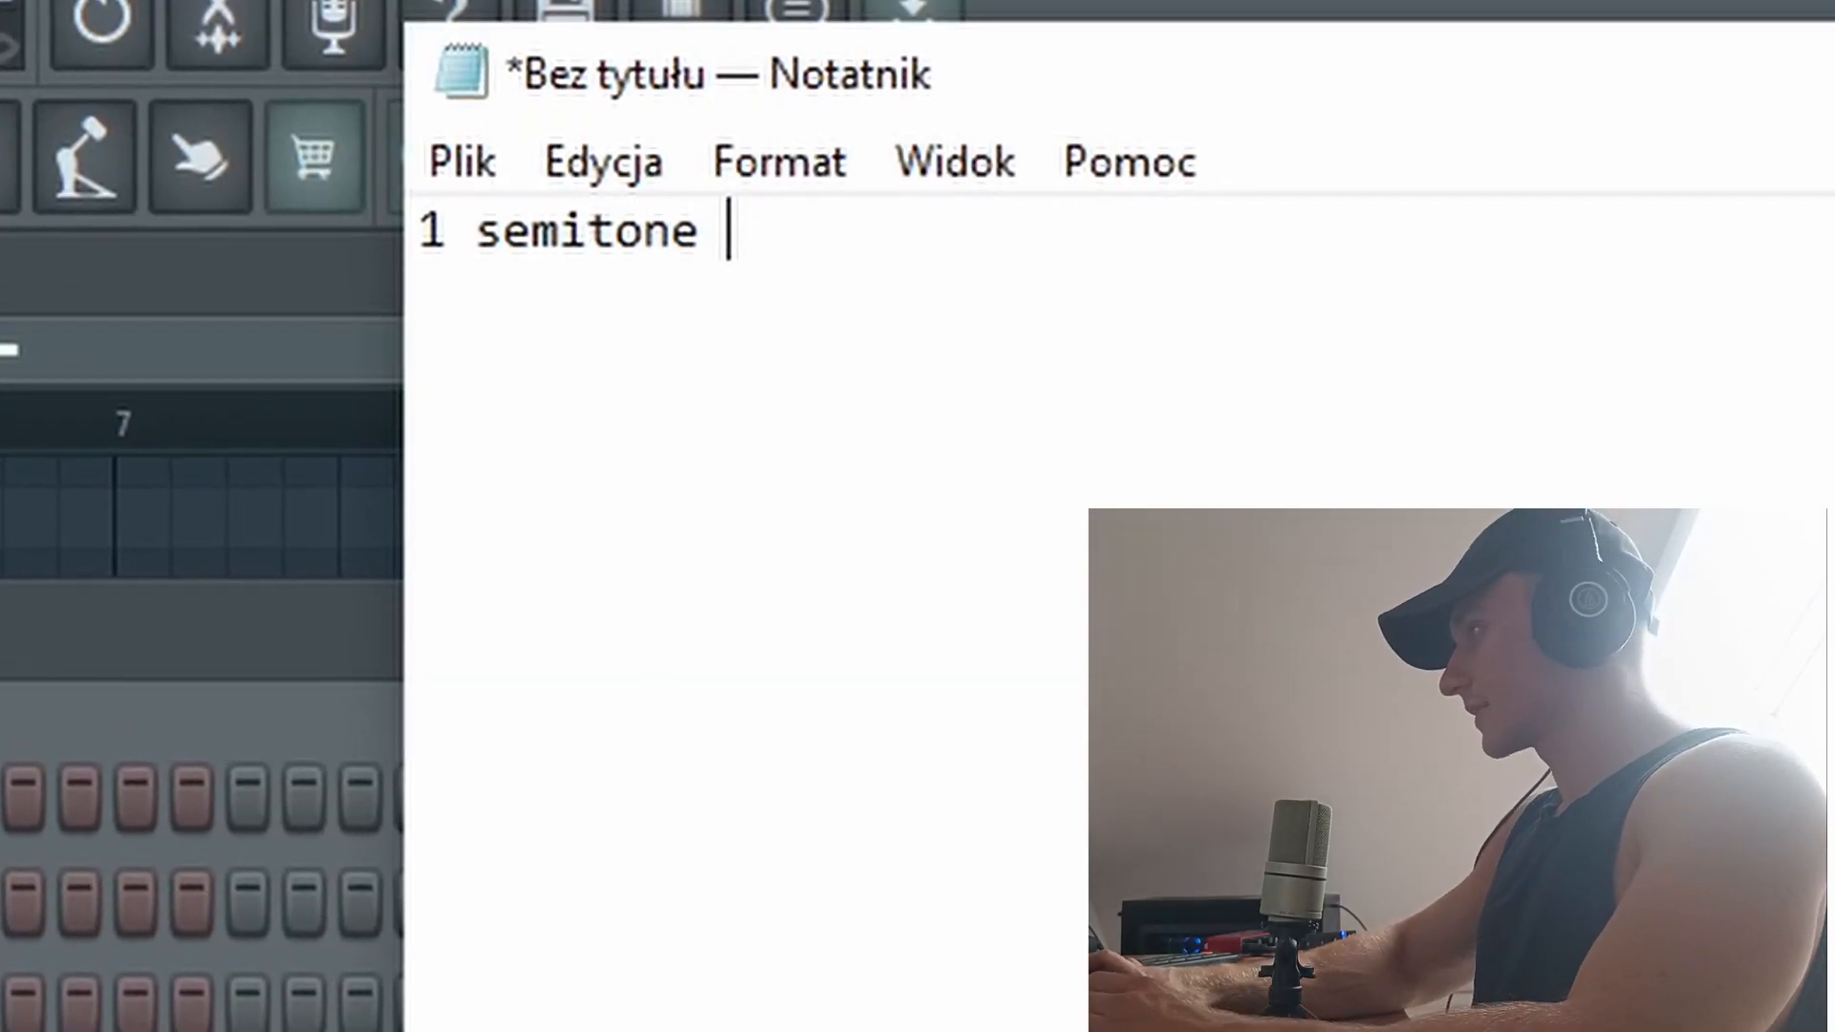
text( 100 cents)
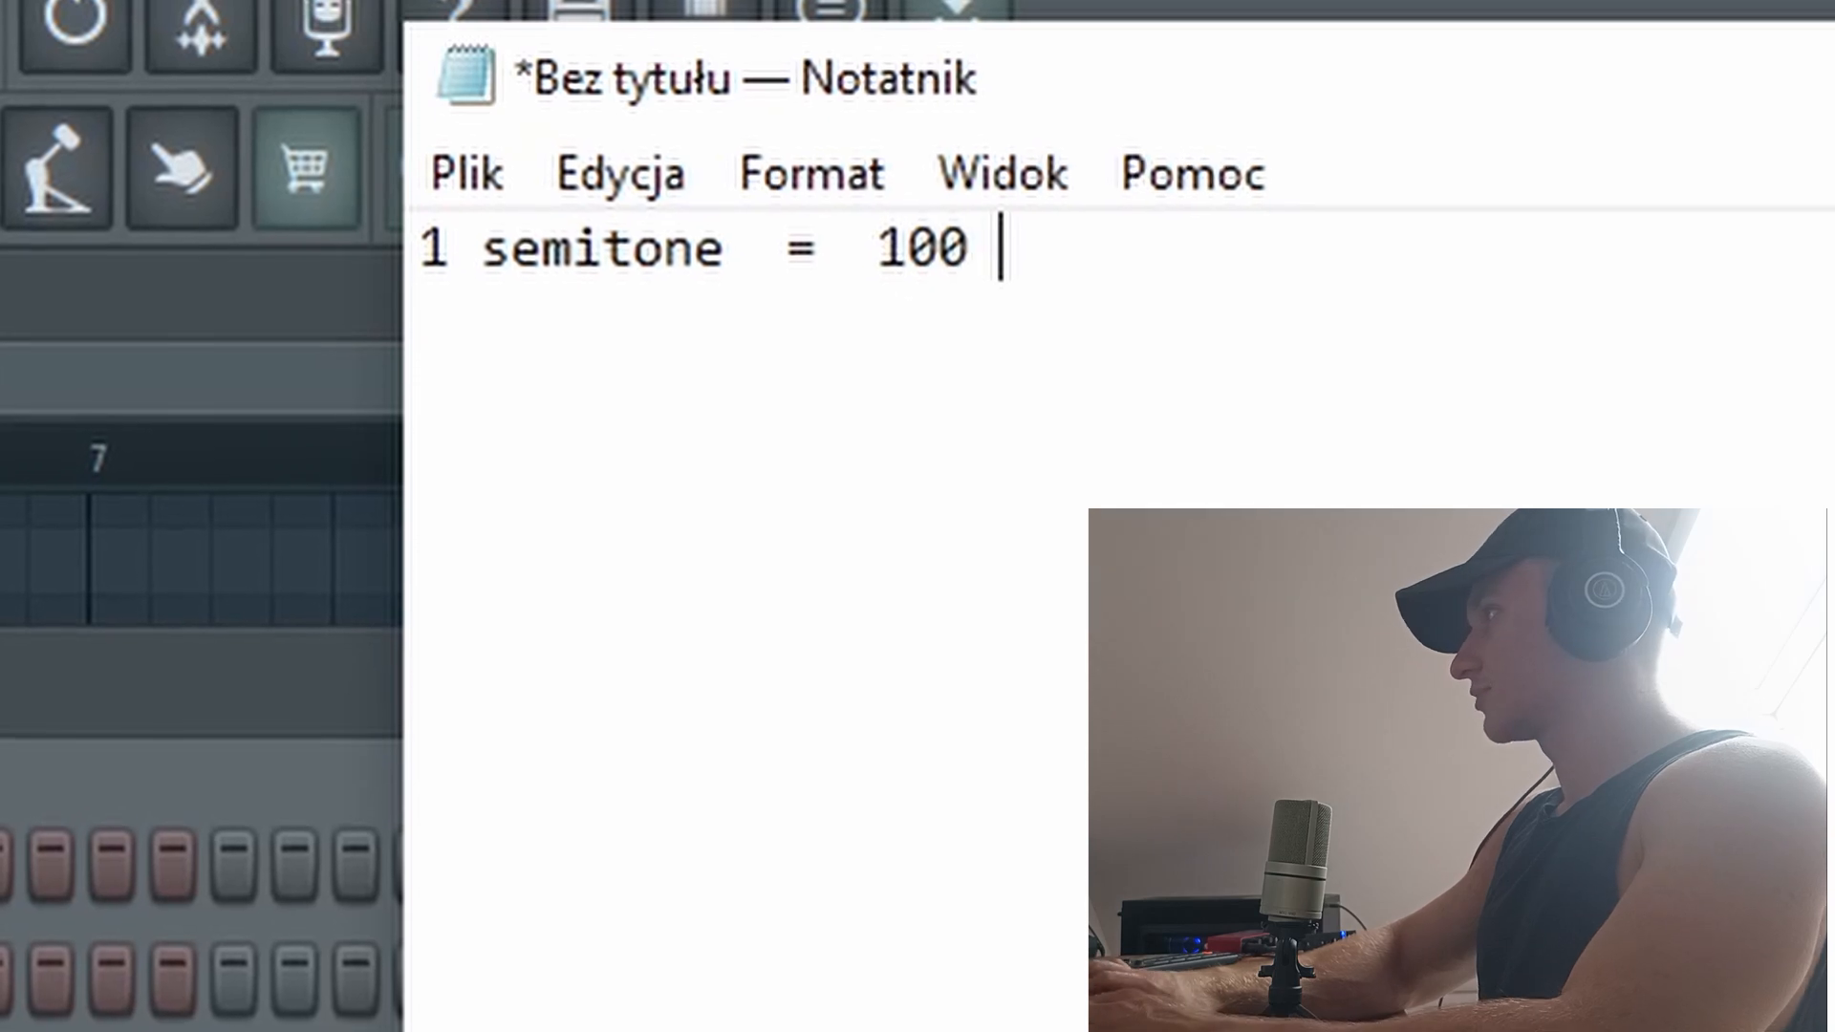
key(Return)
text(\)
key(Return)
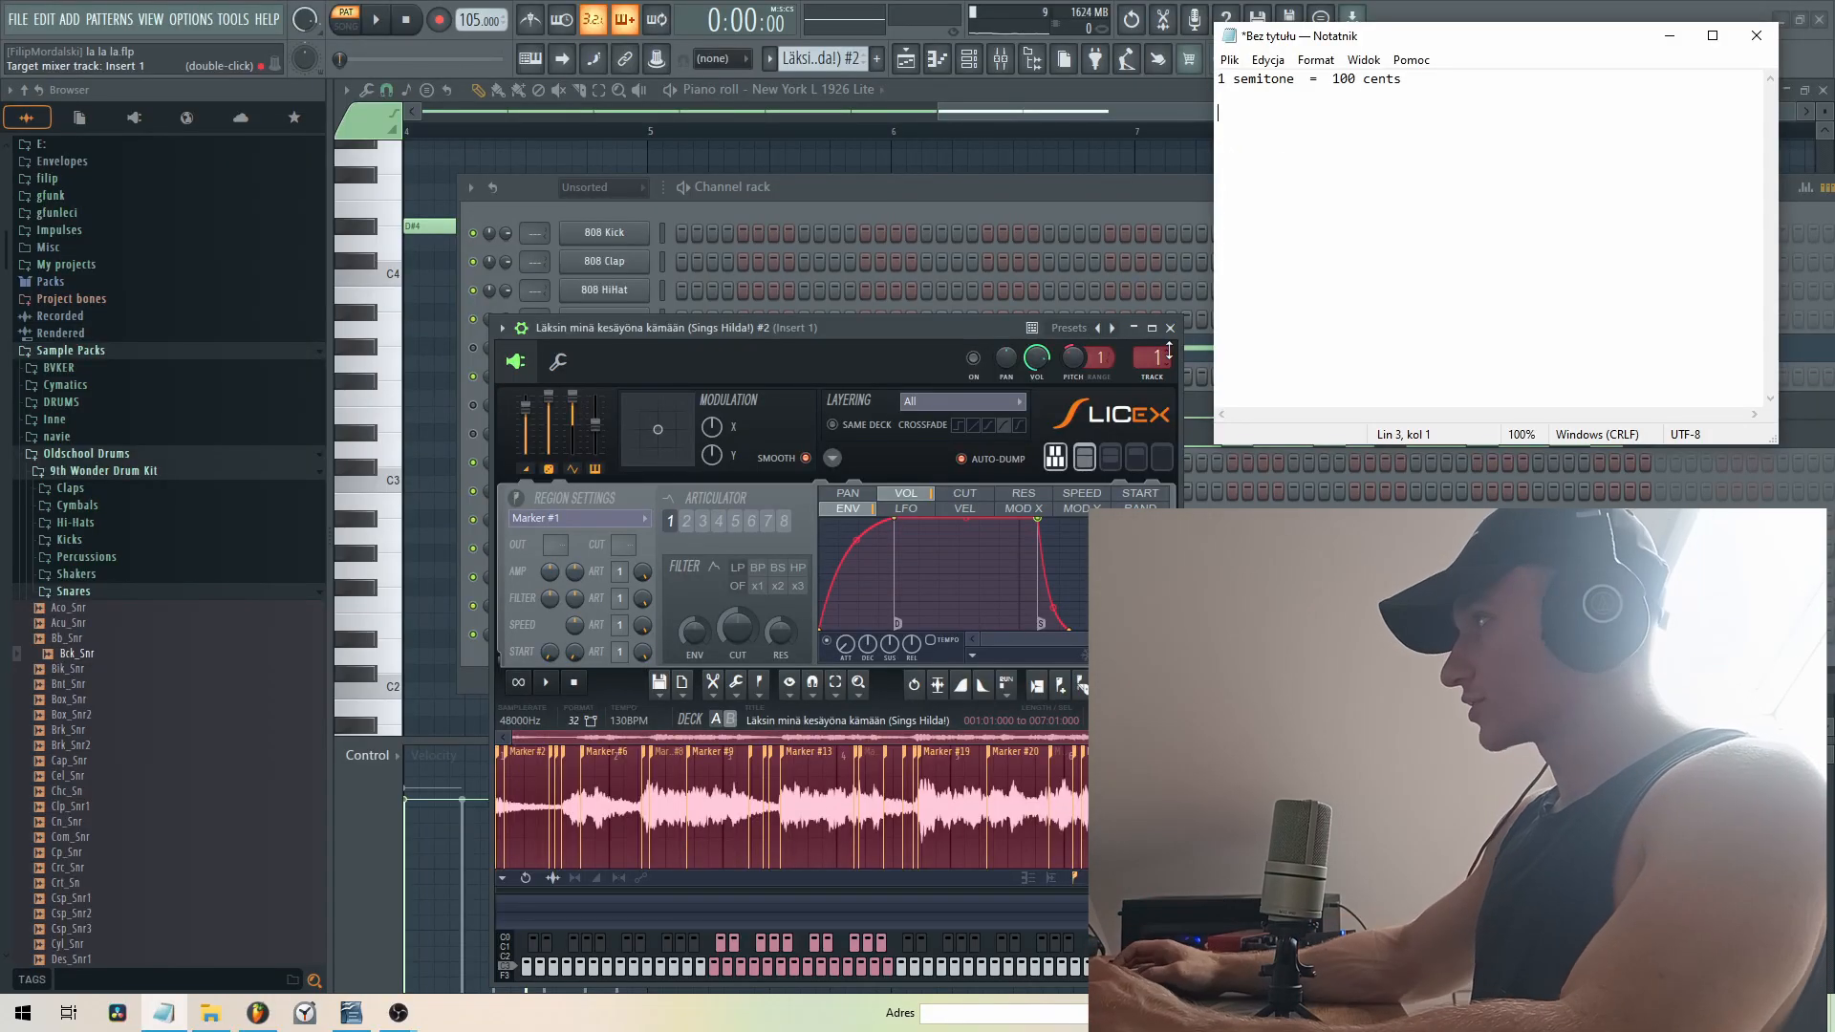
click(1670, 35)
click(1170, 328)
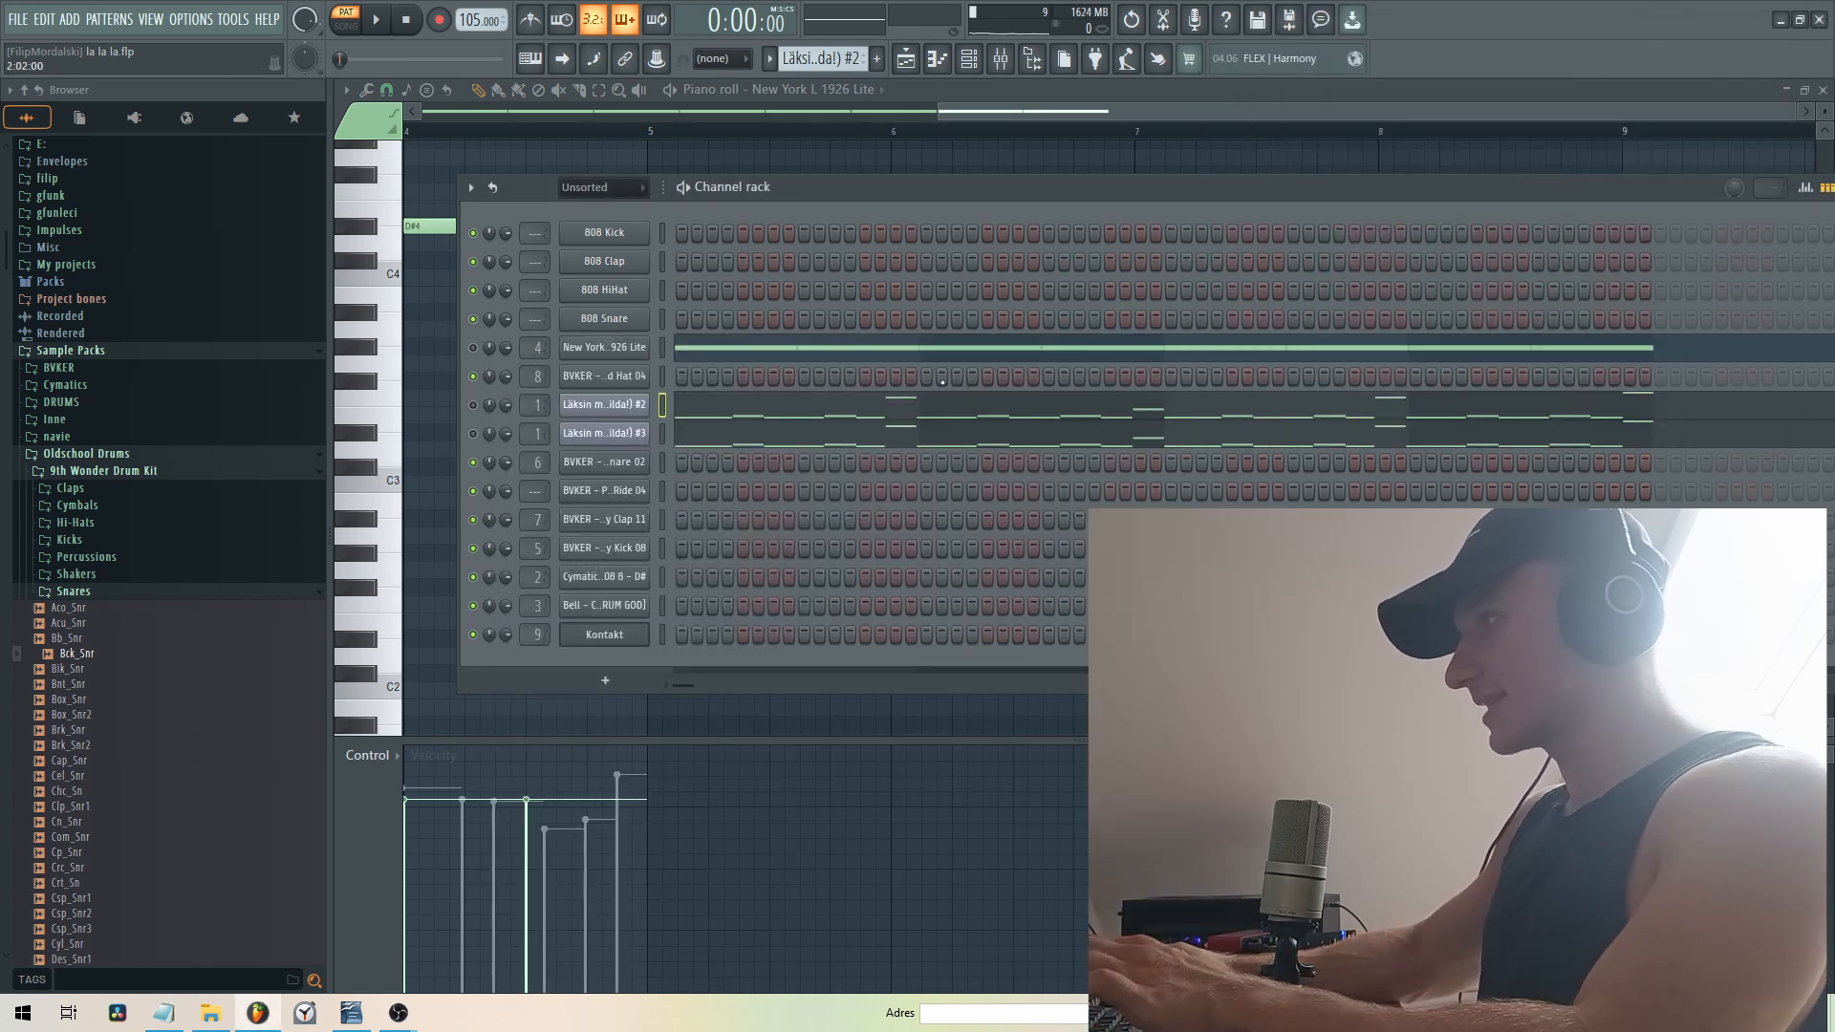
- Play back Läksin sample #3 on its own and view its Slicex channel settings
key(space)
click(604, 433)
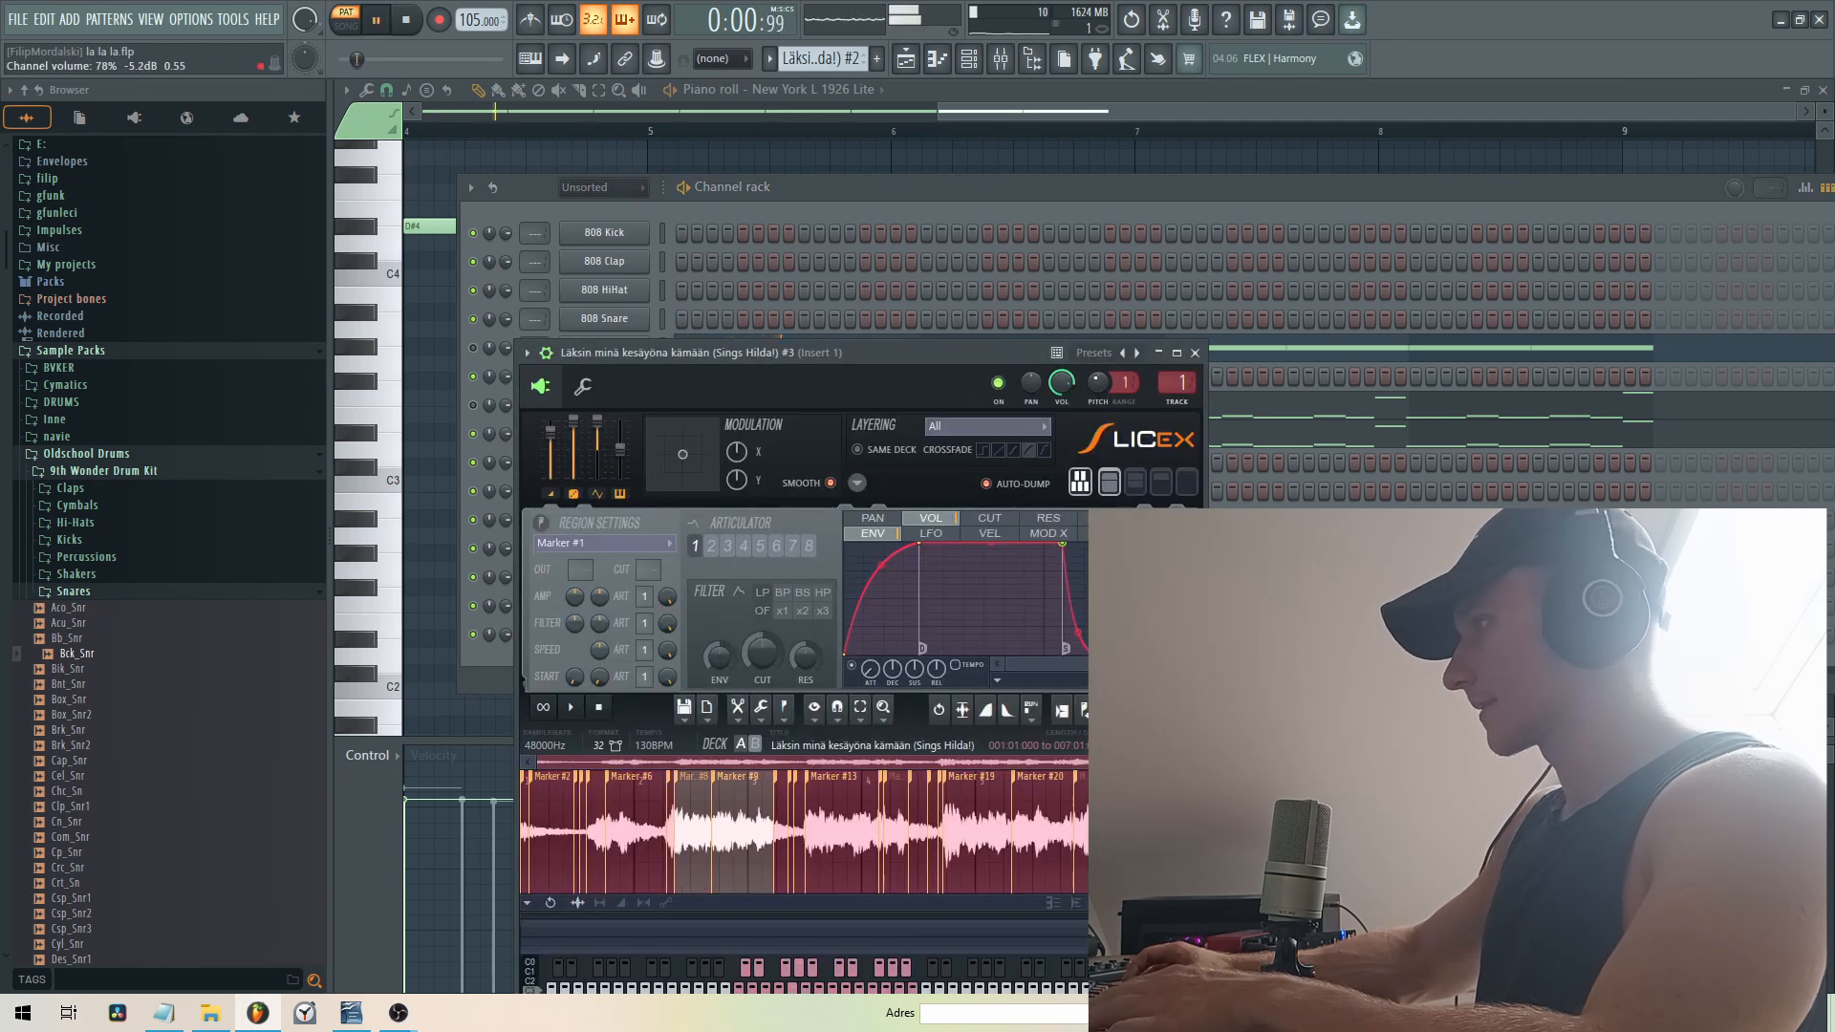
click(1195, 353)
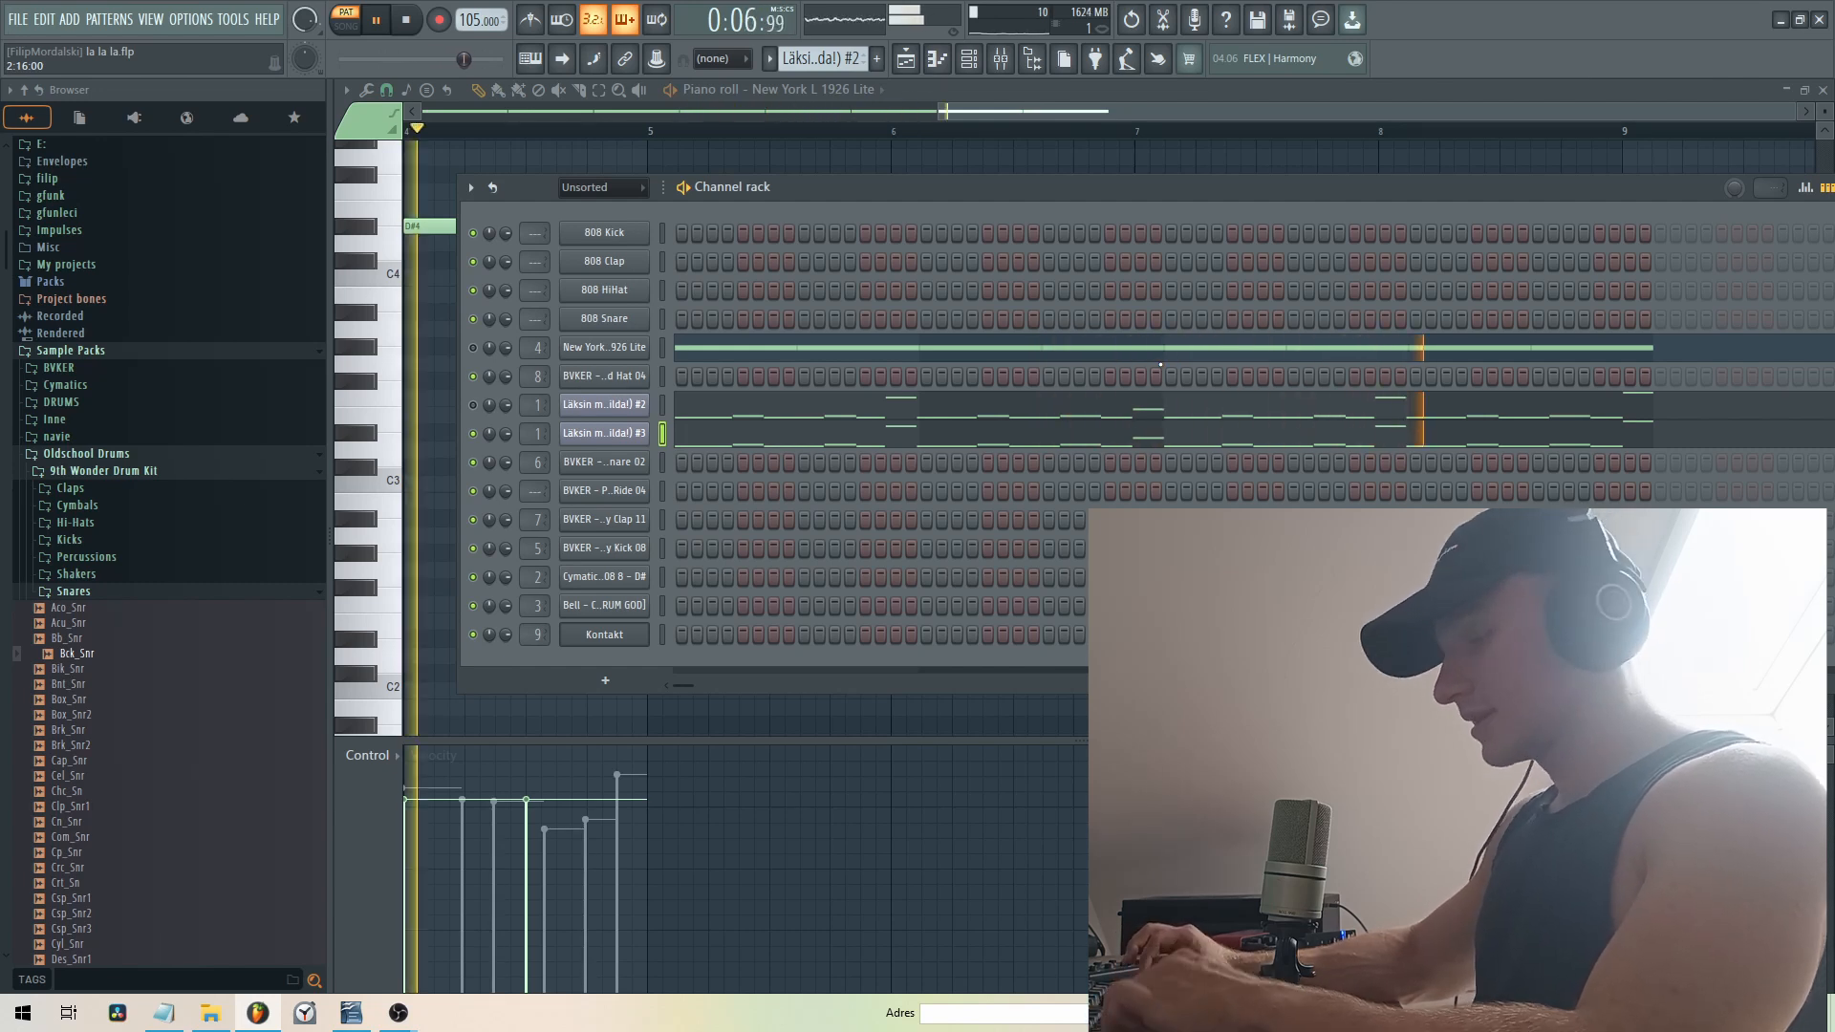
key(space)
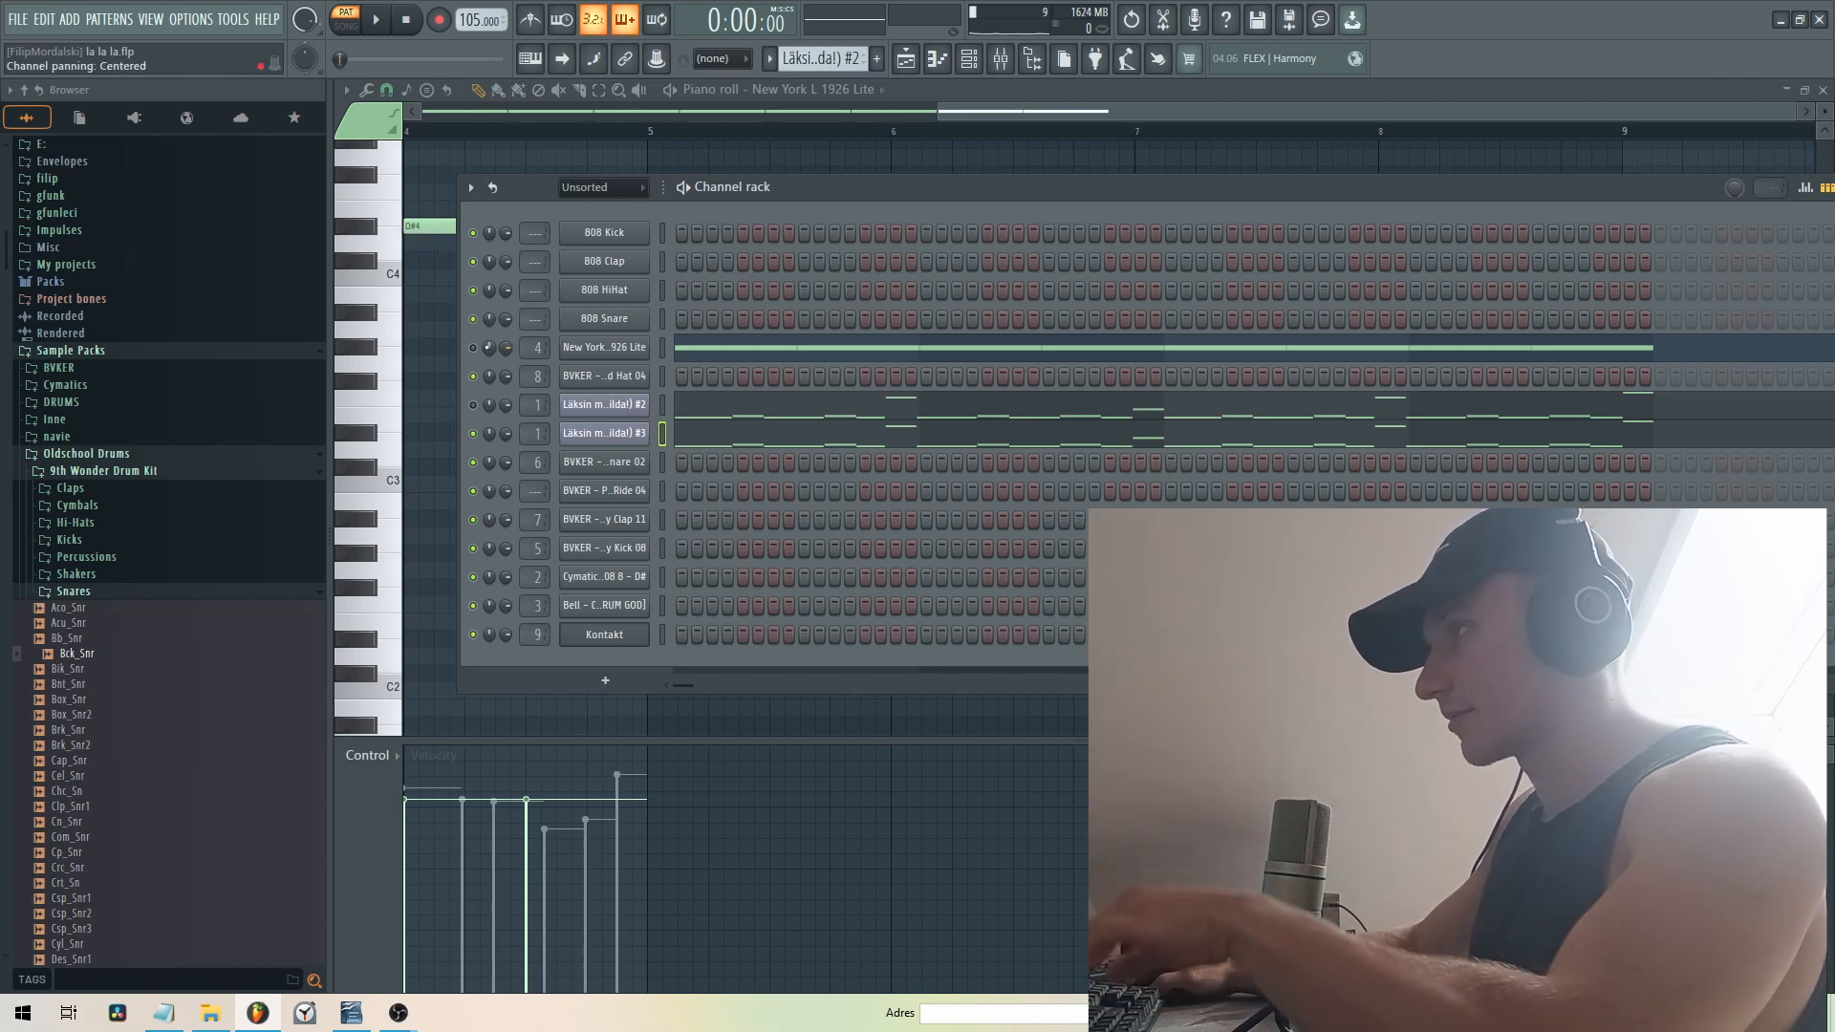
- Listen to Läksin sample #3 together with the New York piano and look at the sample's Slicex pitch control
key(space)
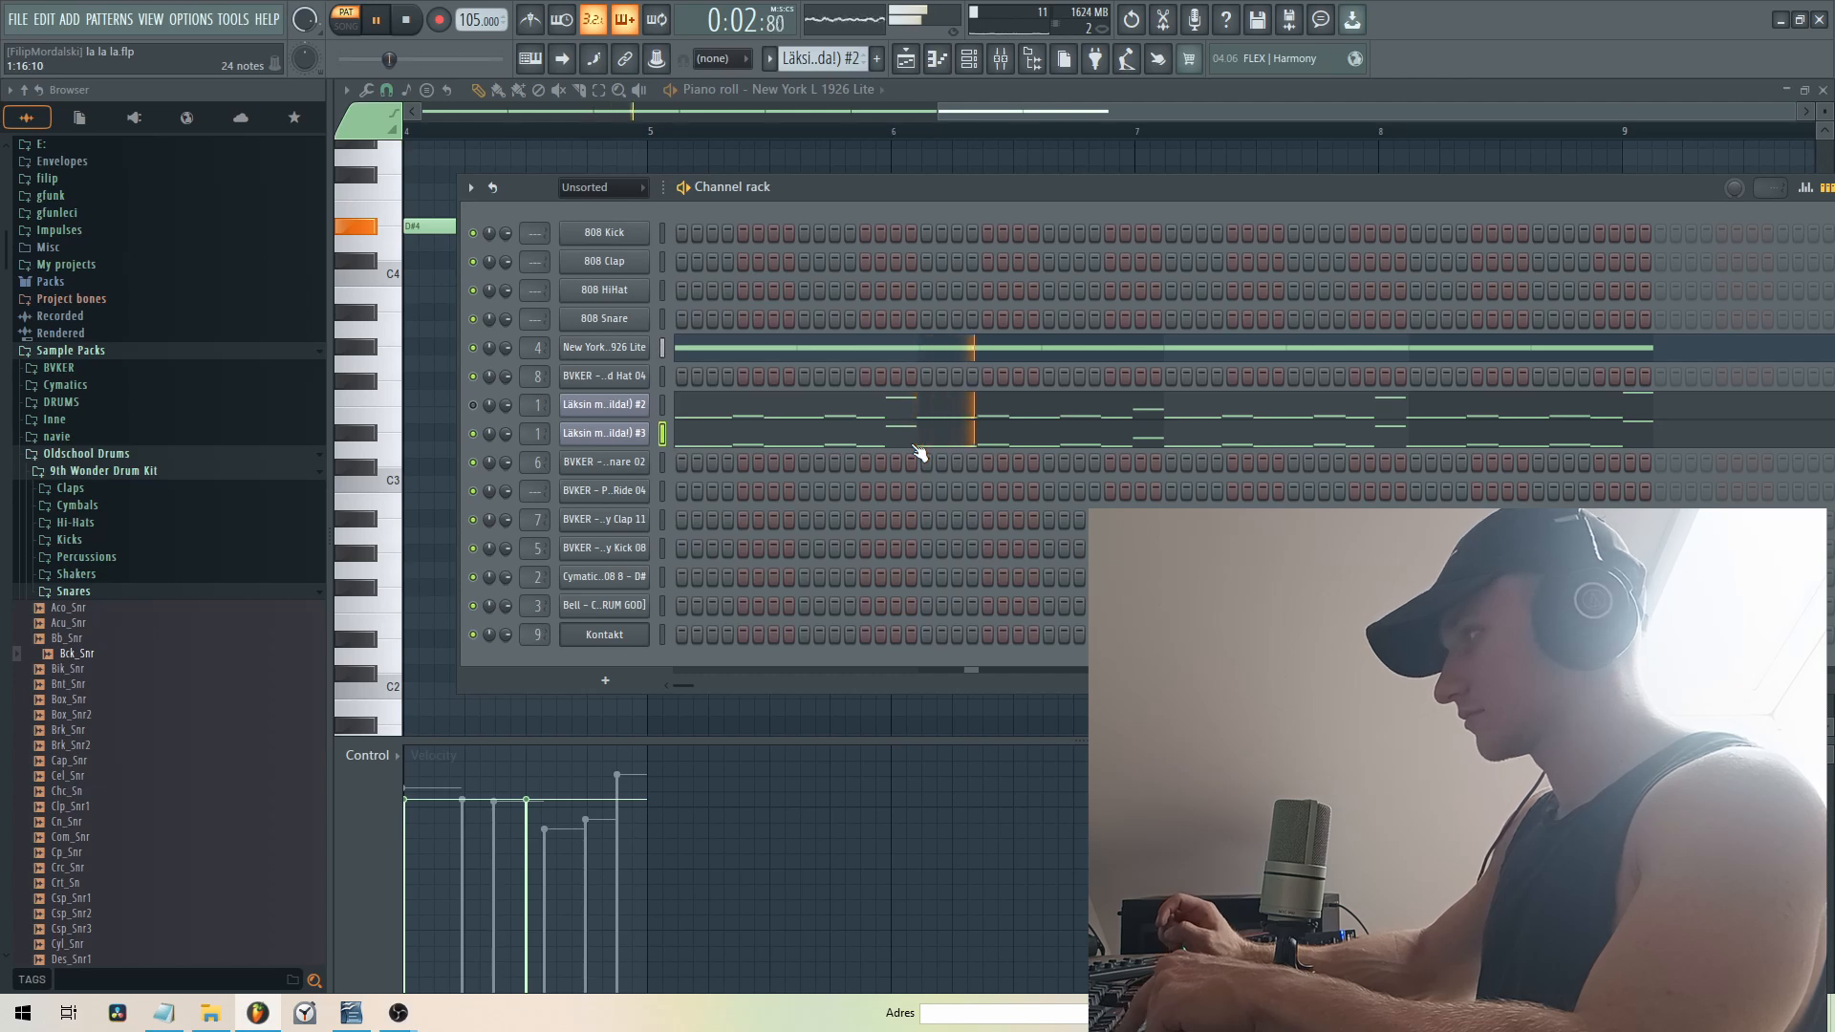
key(space)
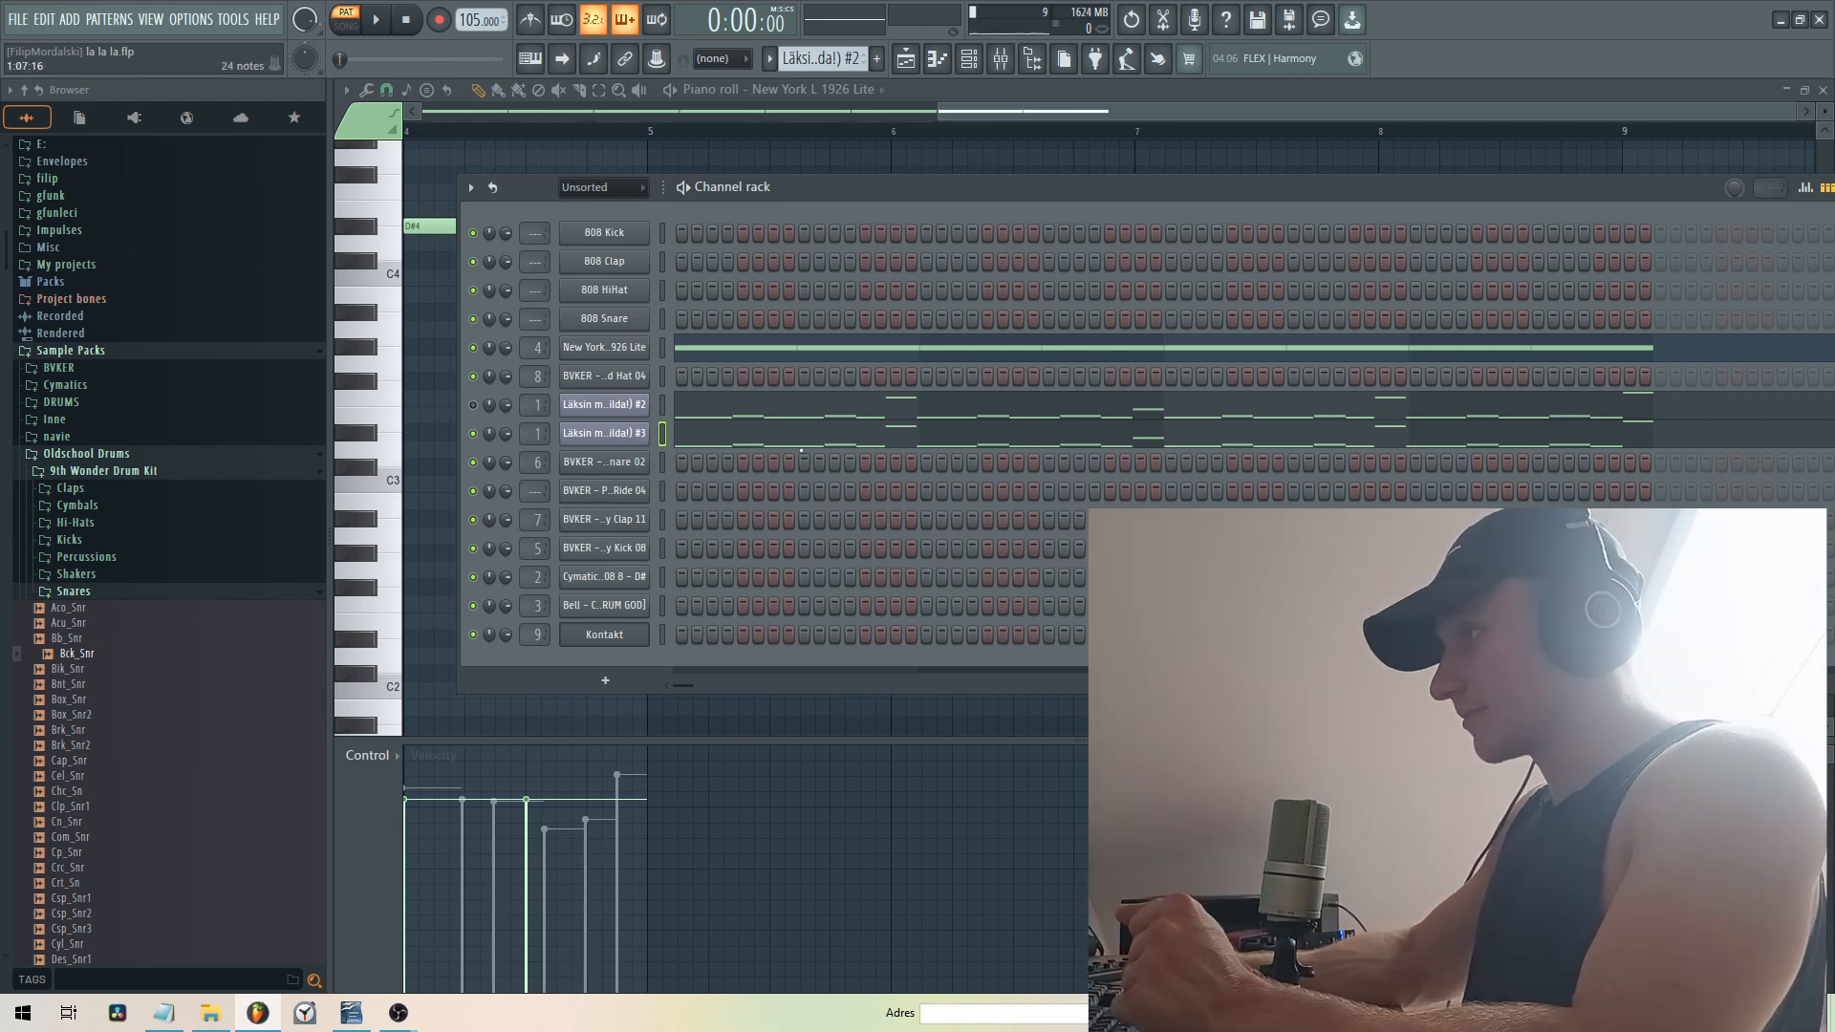
click(631, 433)
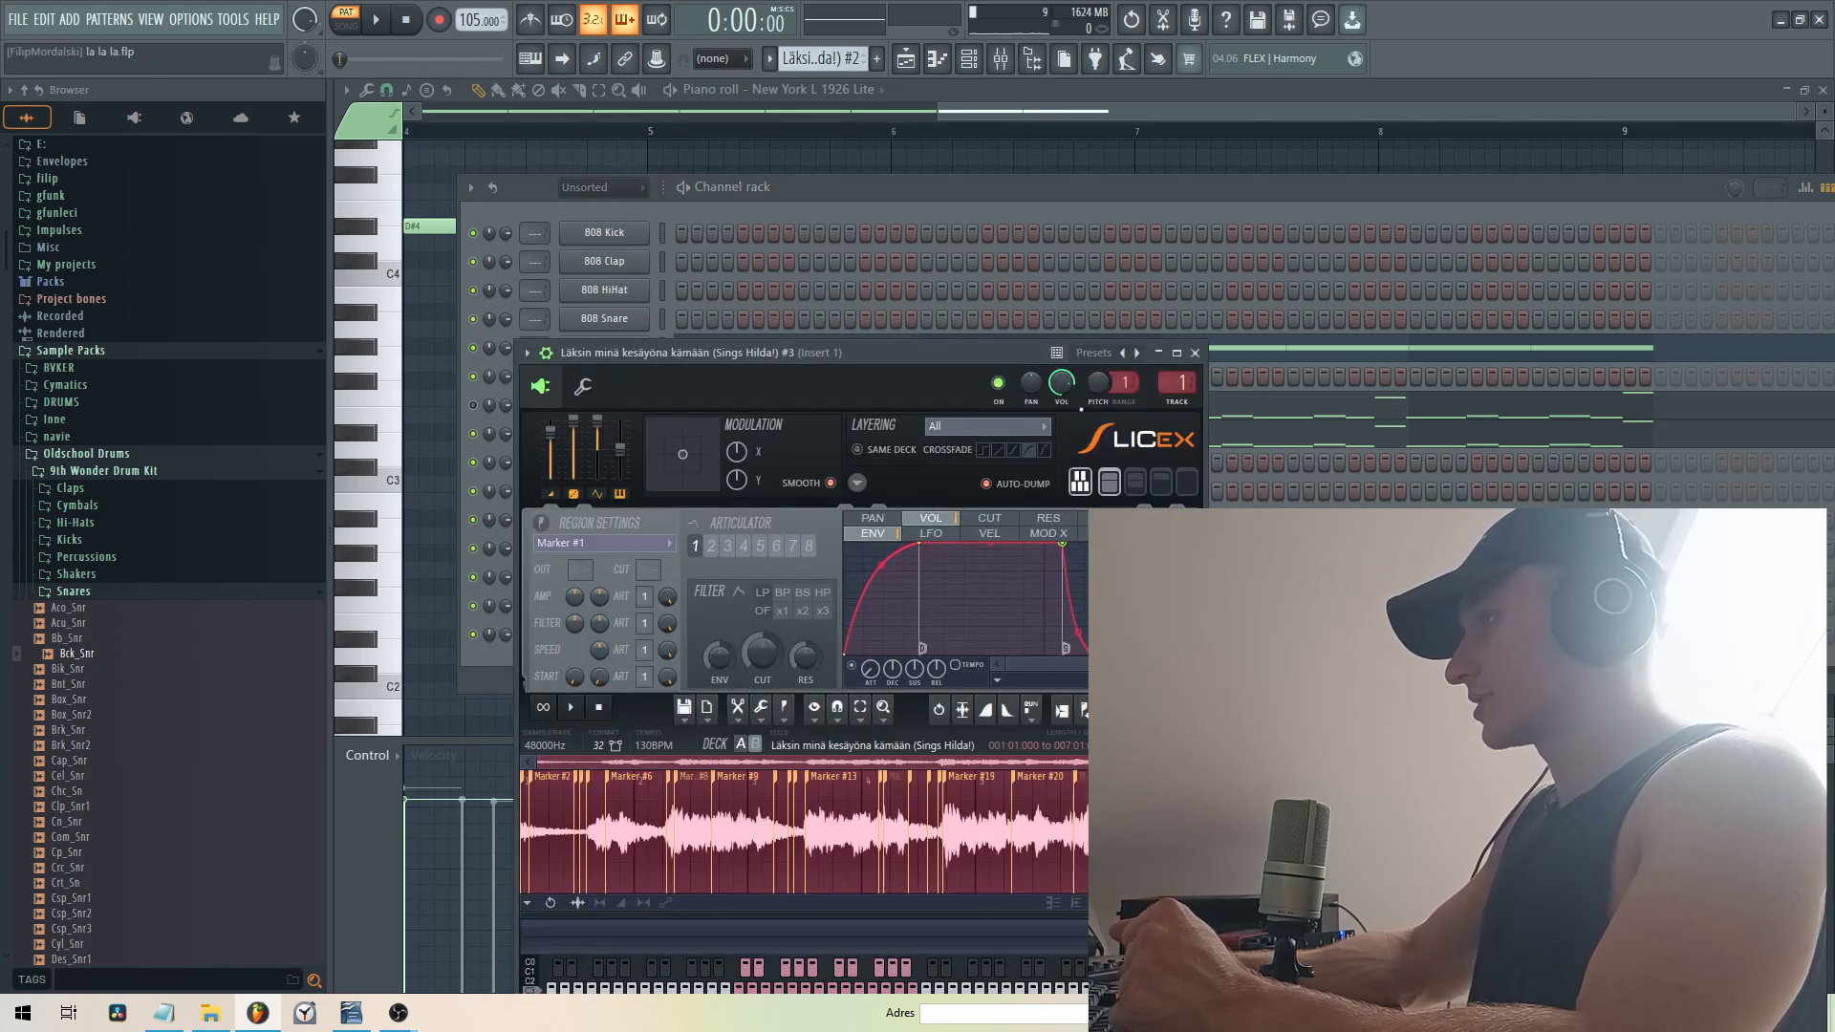
click(1195, 354)
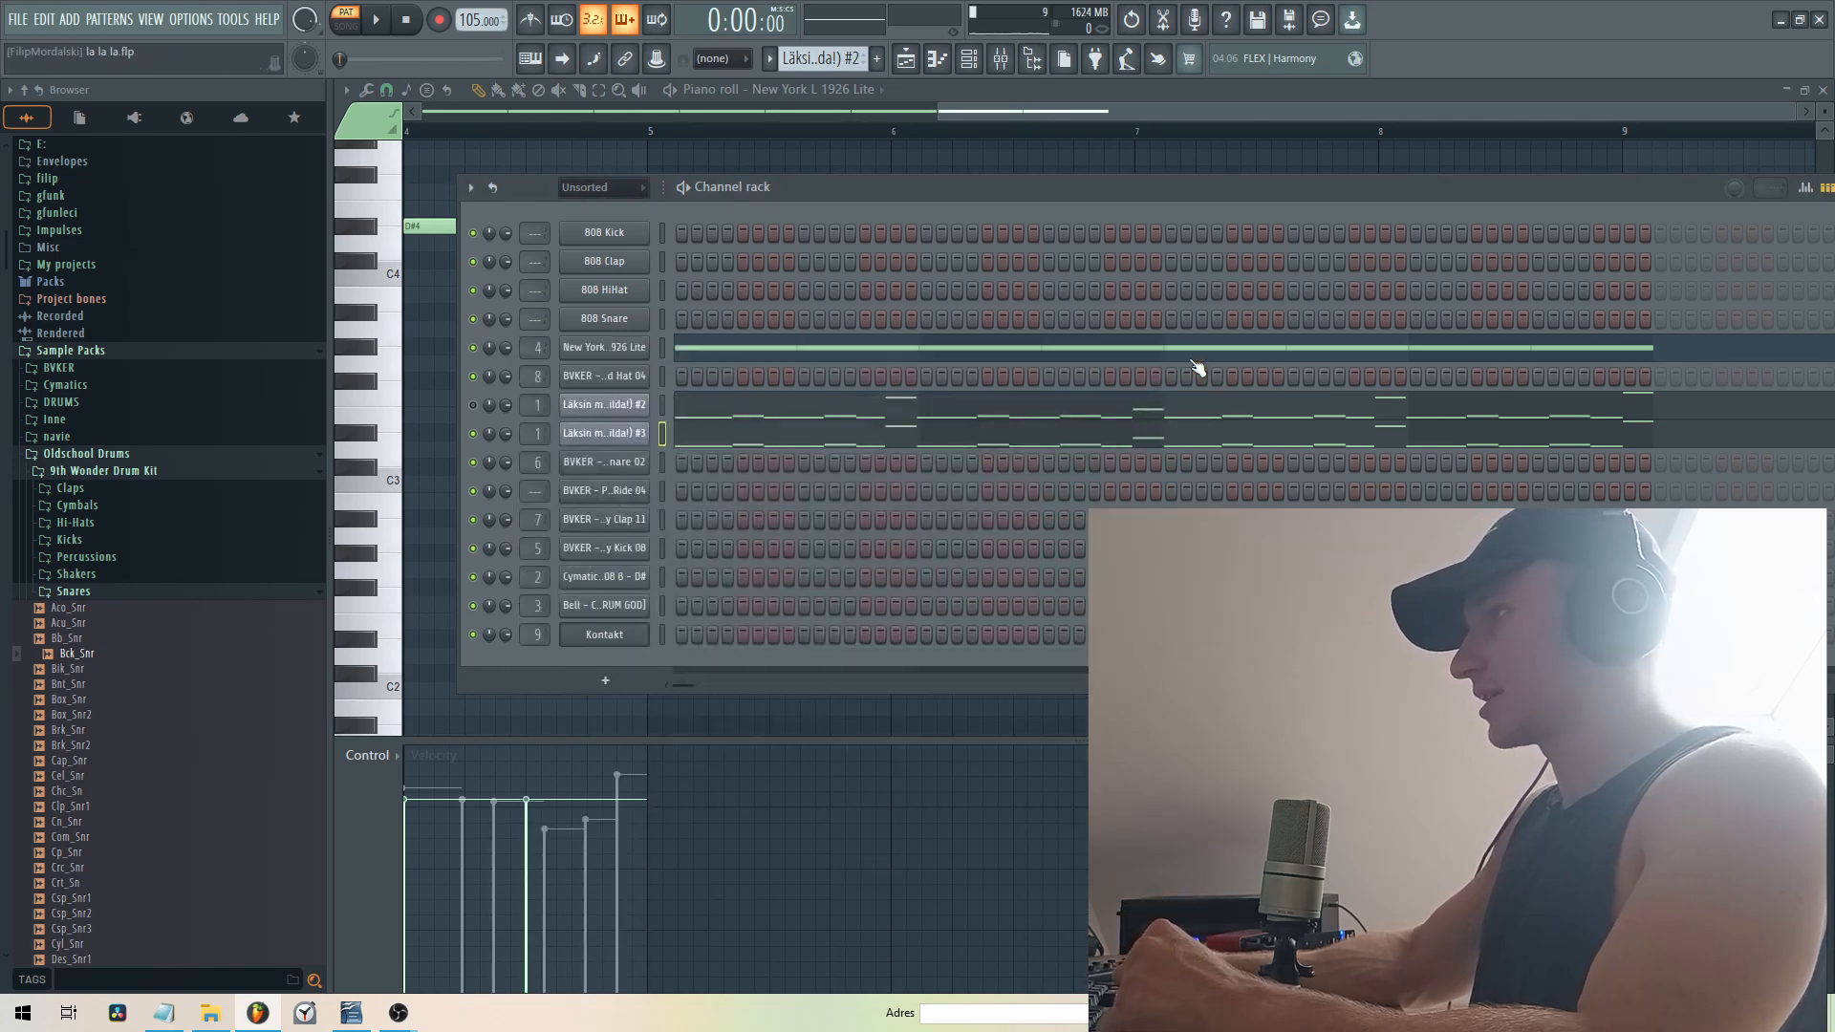
- Transpose all New York piano notes up one semitone to E4 in the piano roll, auditioning them against the sample
key(F6)
key(space)
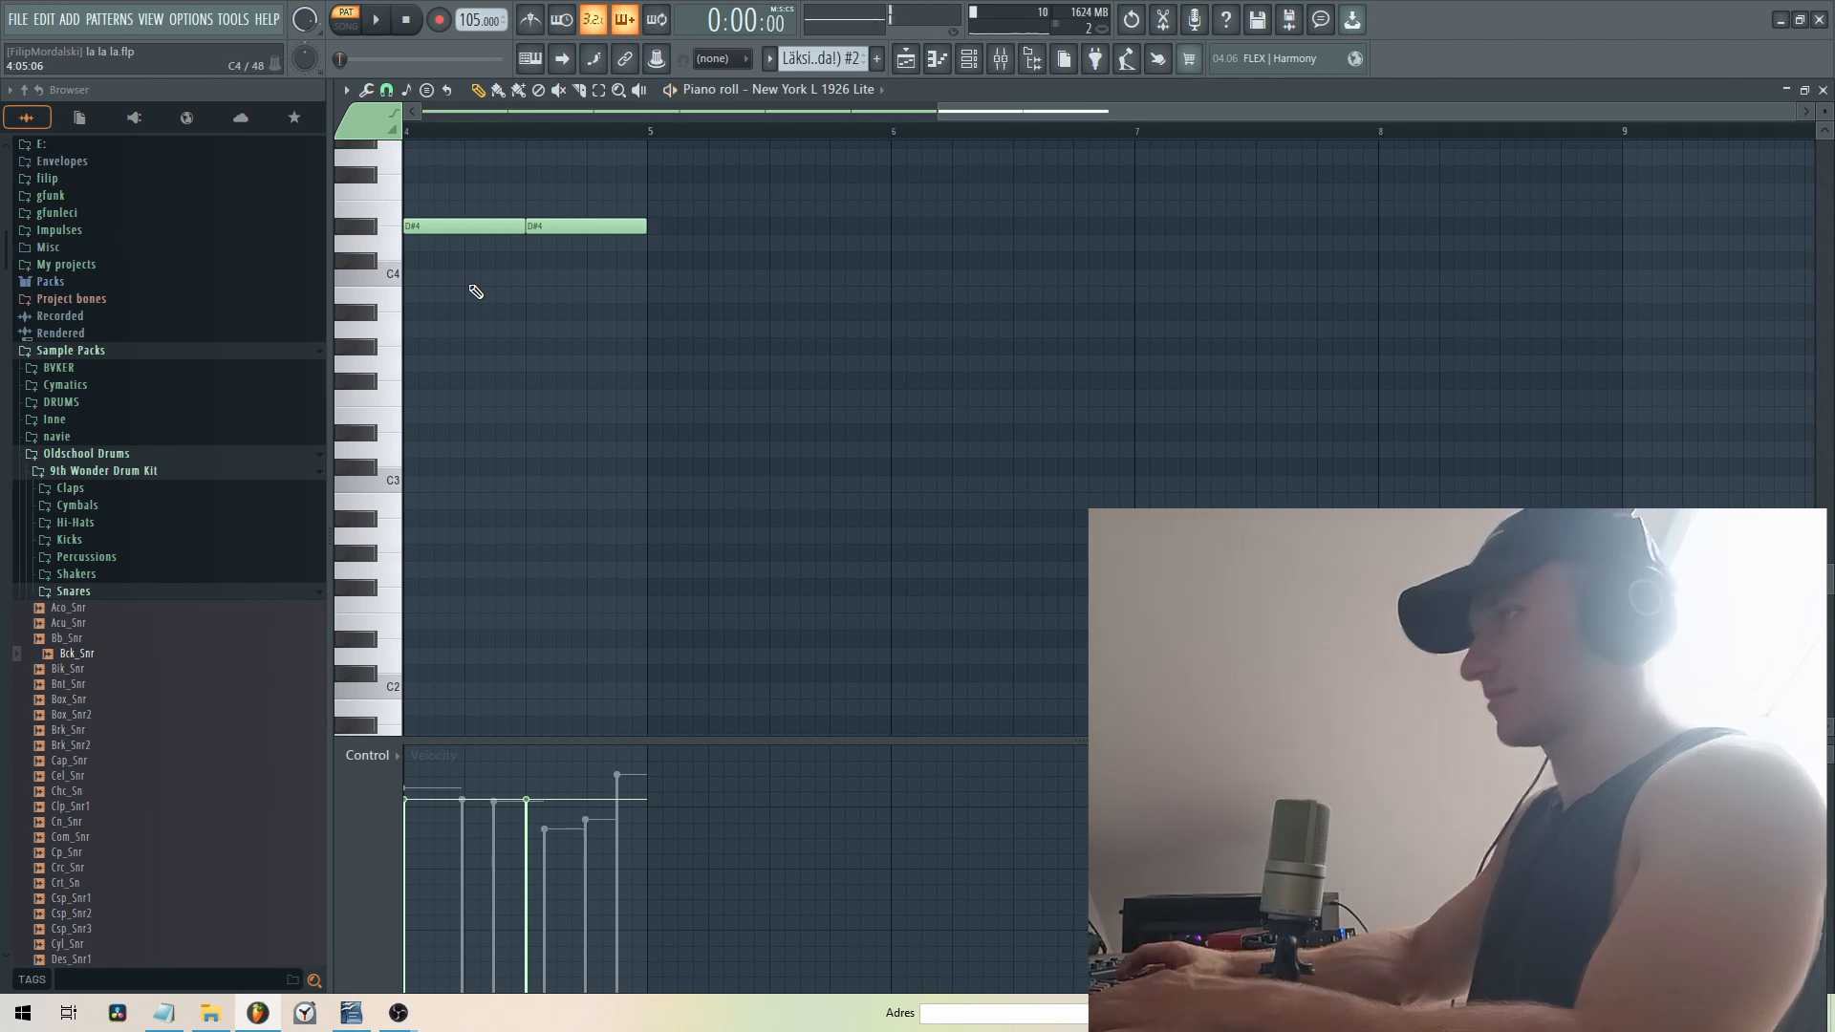
key(ctrl+a)
scroll(675, 577, up, 5)
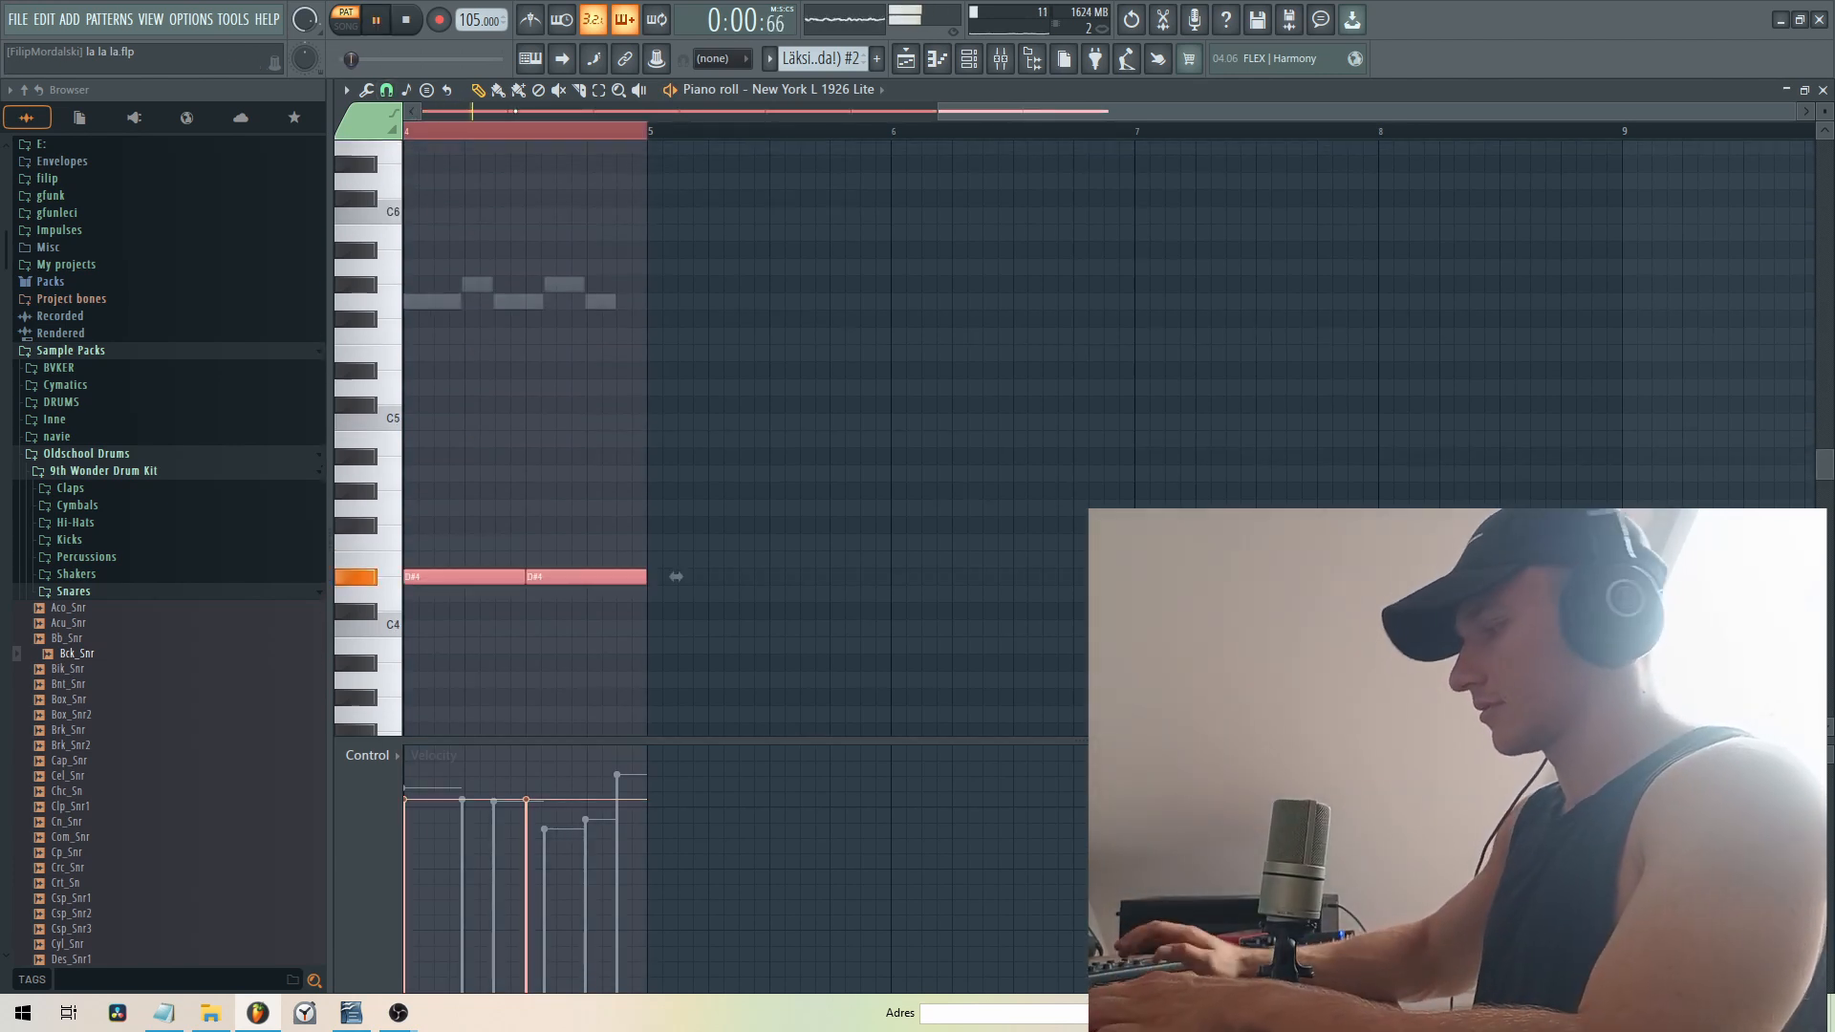
key(shift+Up)
key(space)
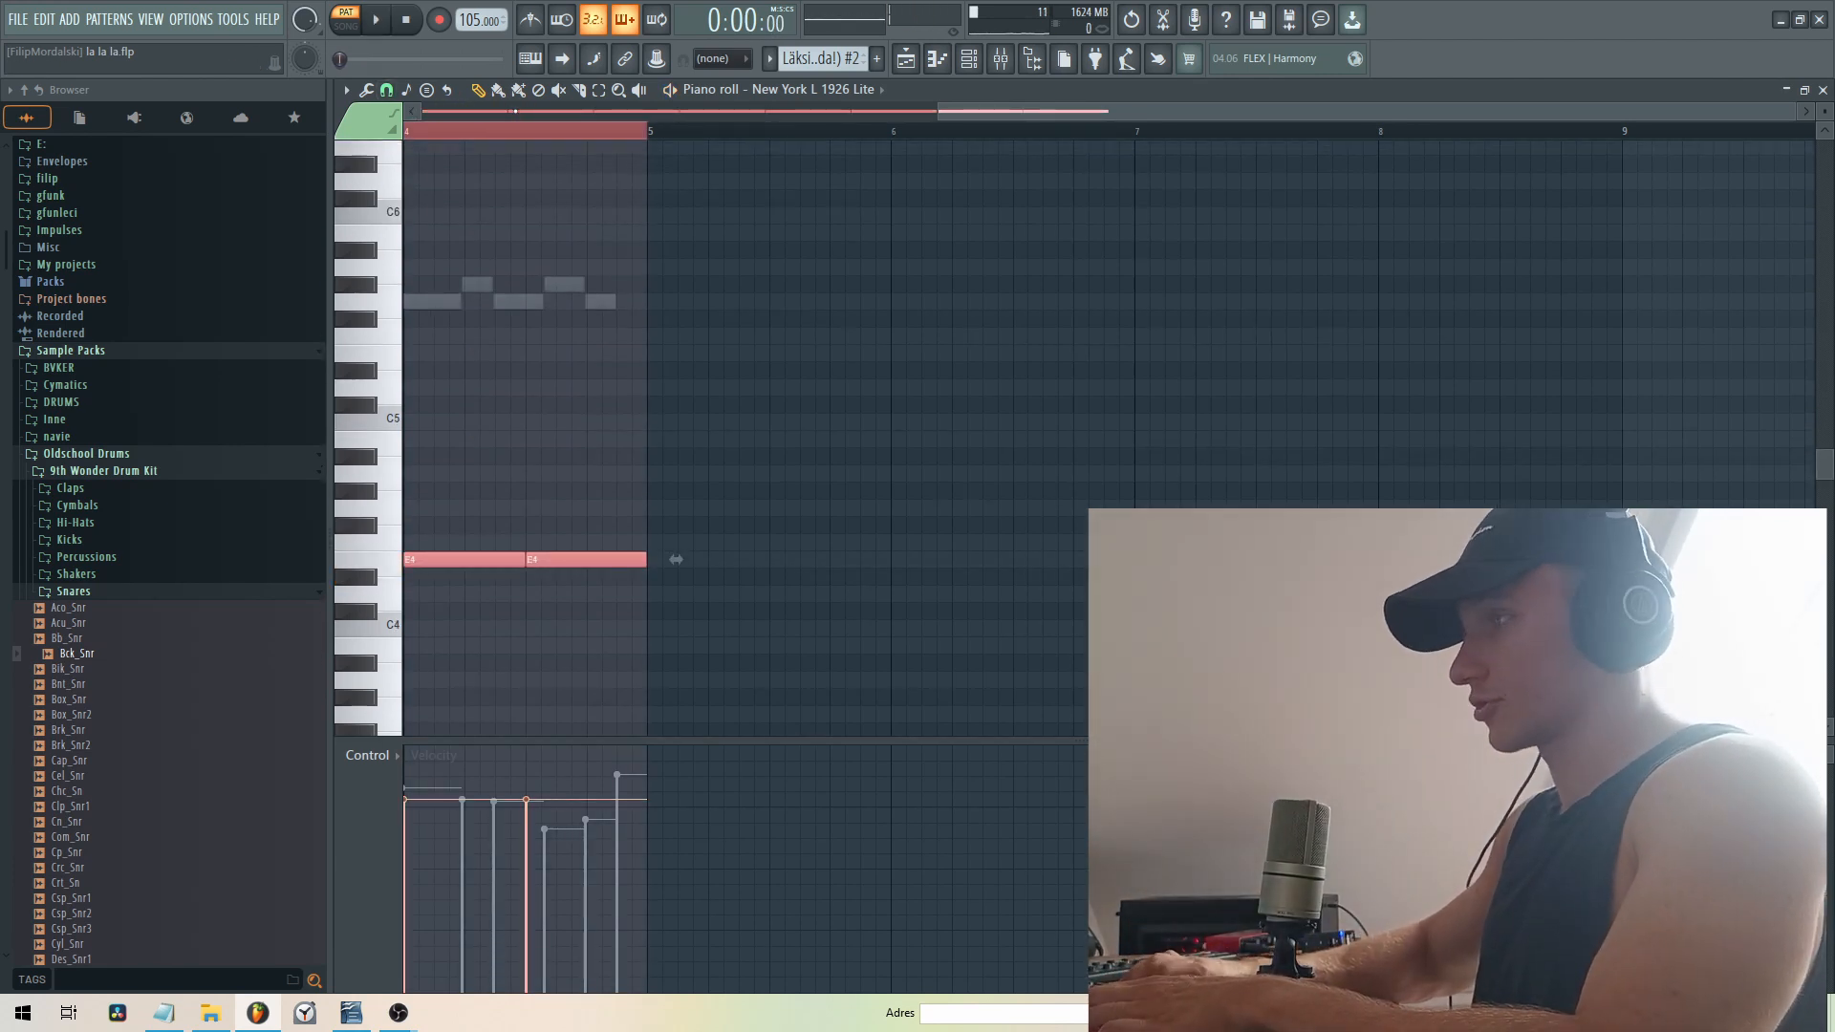
- Try the New York piano notes one semitone below the original, at D4, and return them to D#4 during playback
key(shift+Down)
key(shift+Down)
key(space)
key(shift+Up)
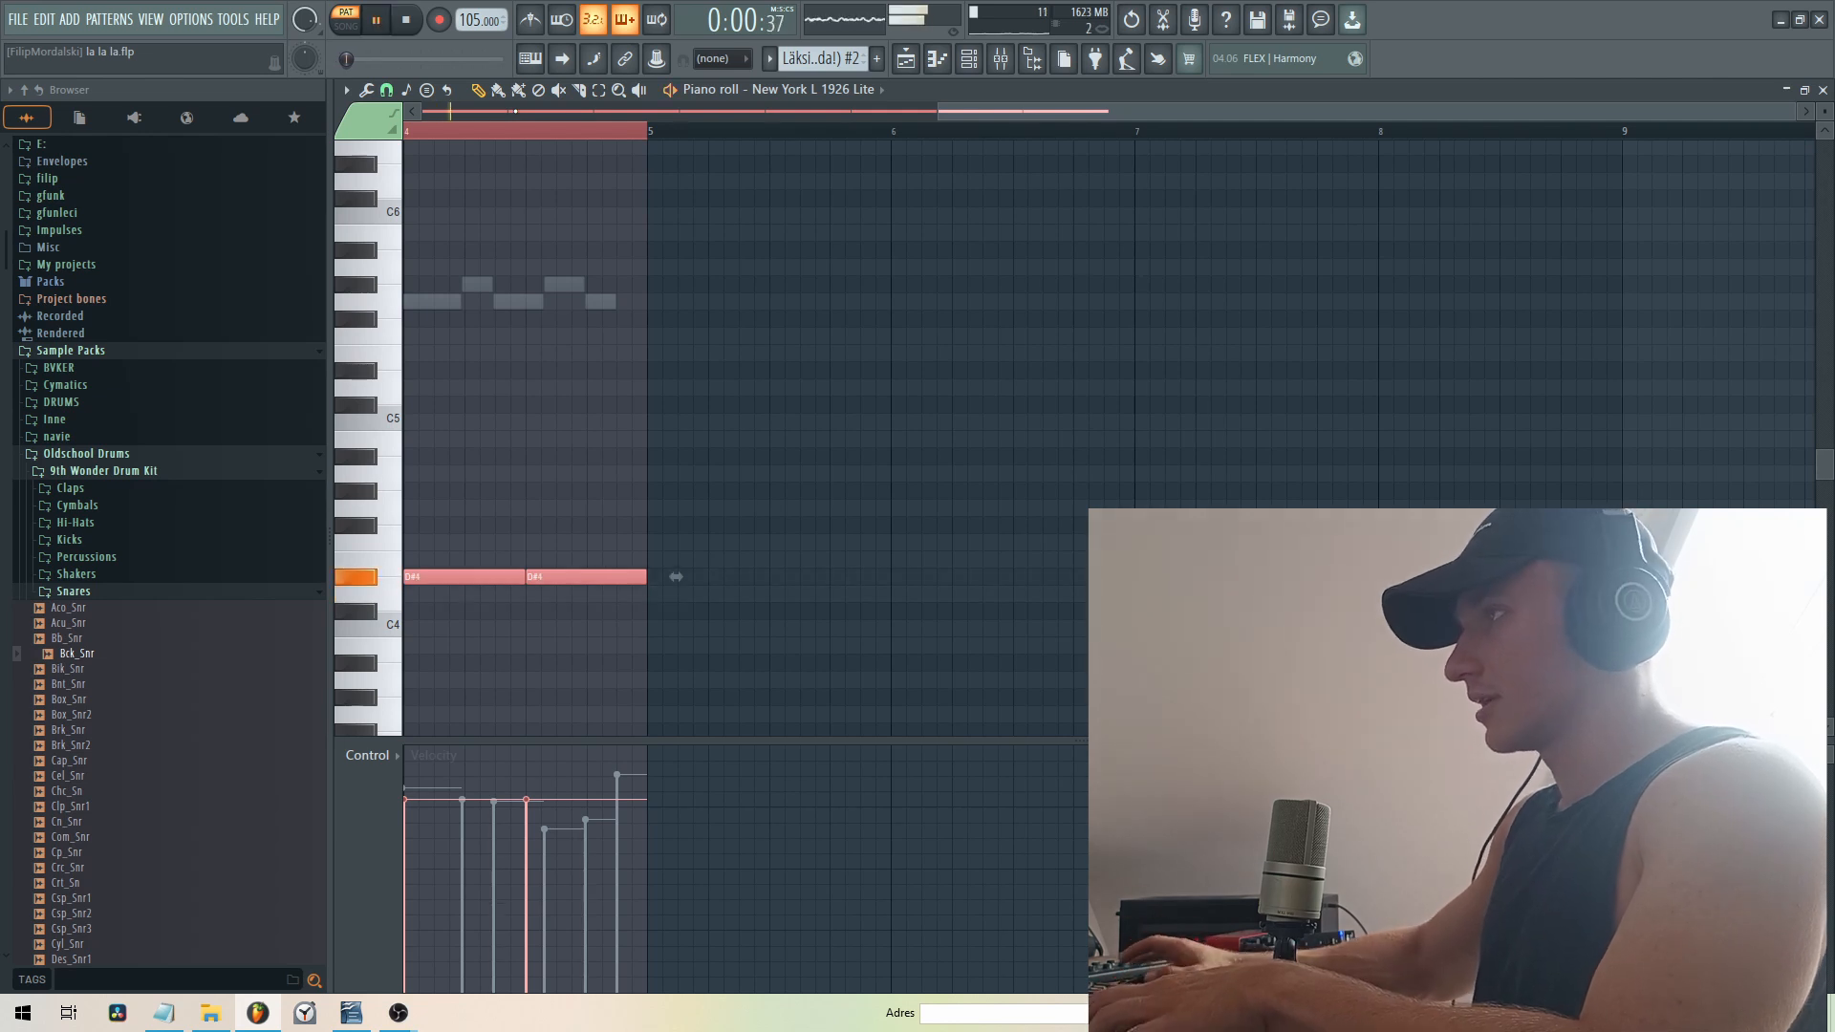
key(space)
key(F6)
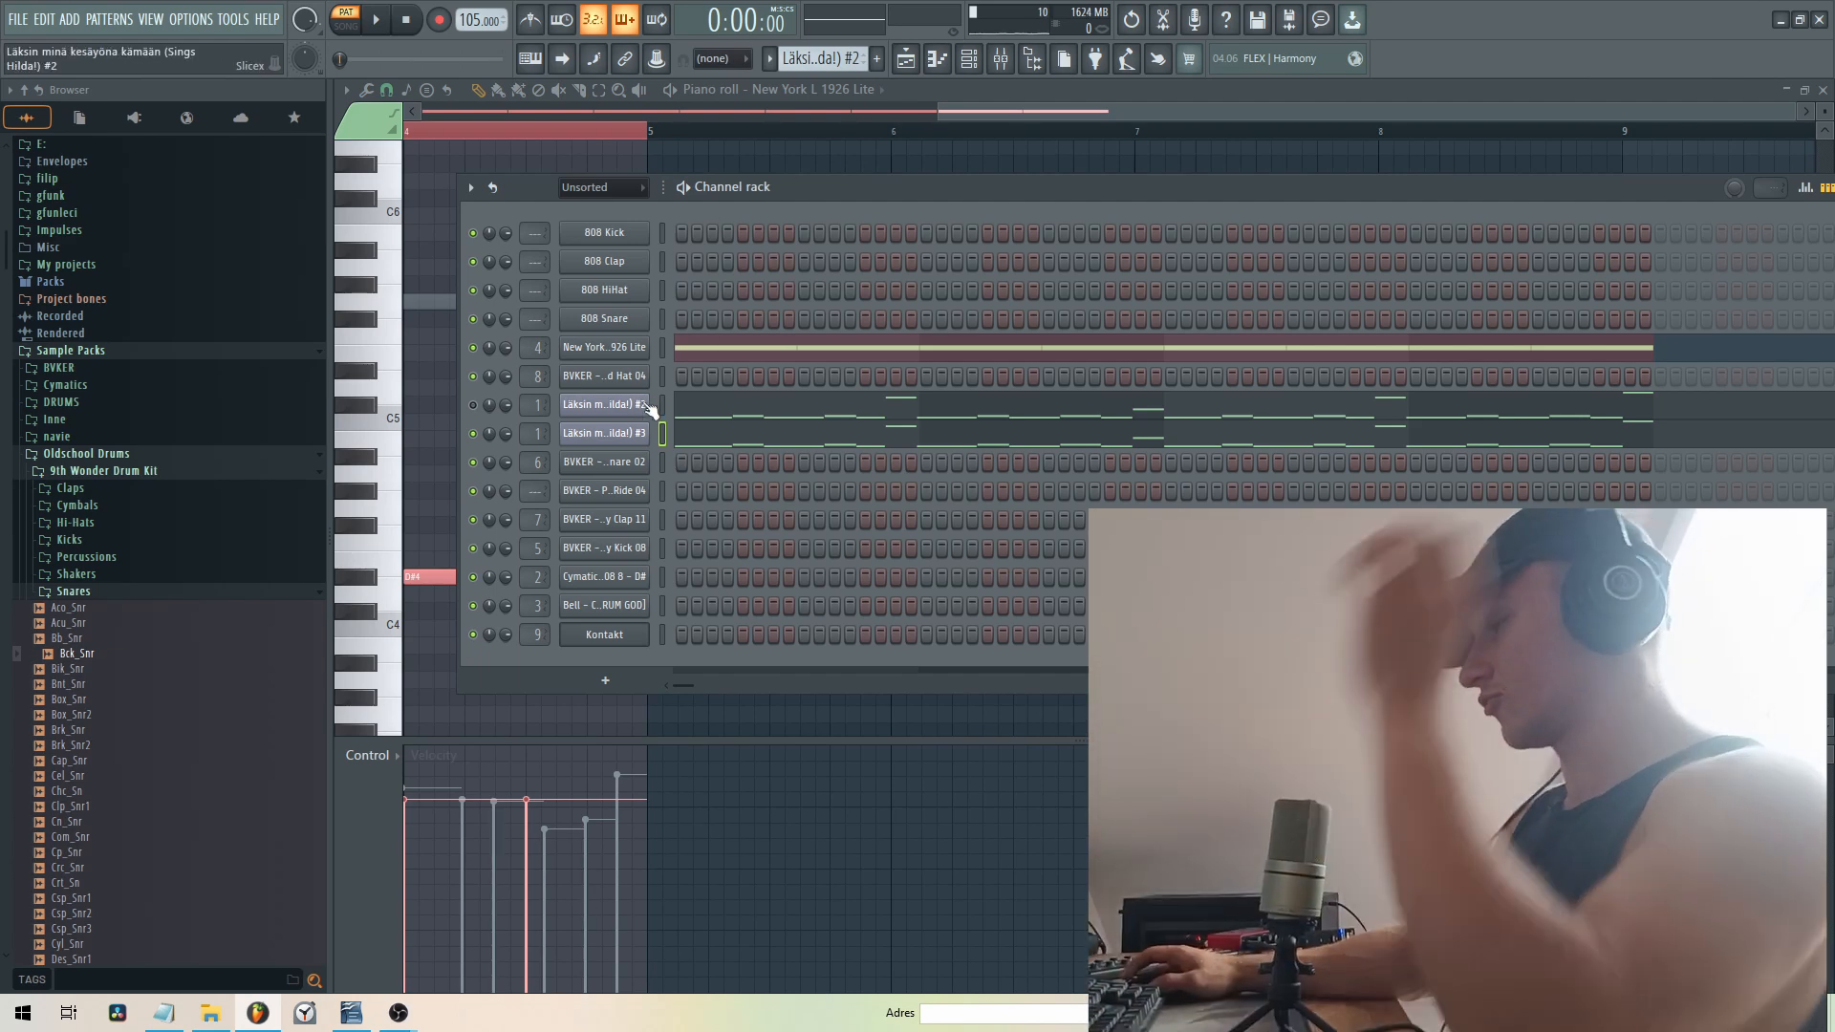
- Open the Slicex of Läksin sample #3 and examine the options of its channel pitch control
click(633, 434)
right_click(1099, 382)
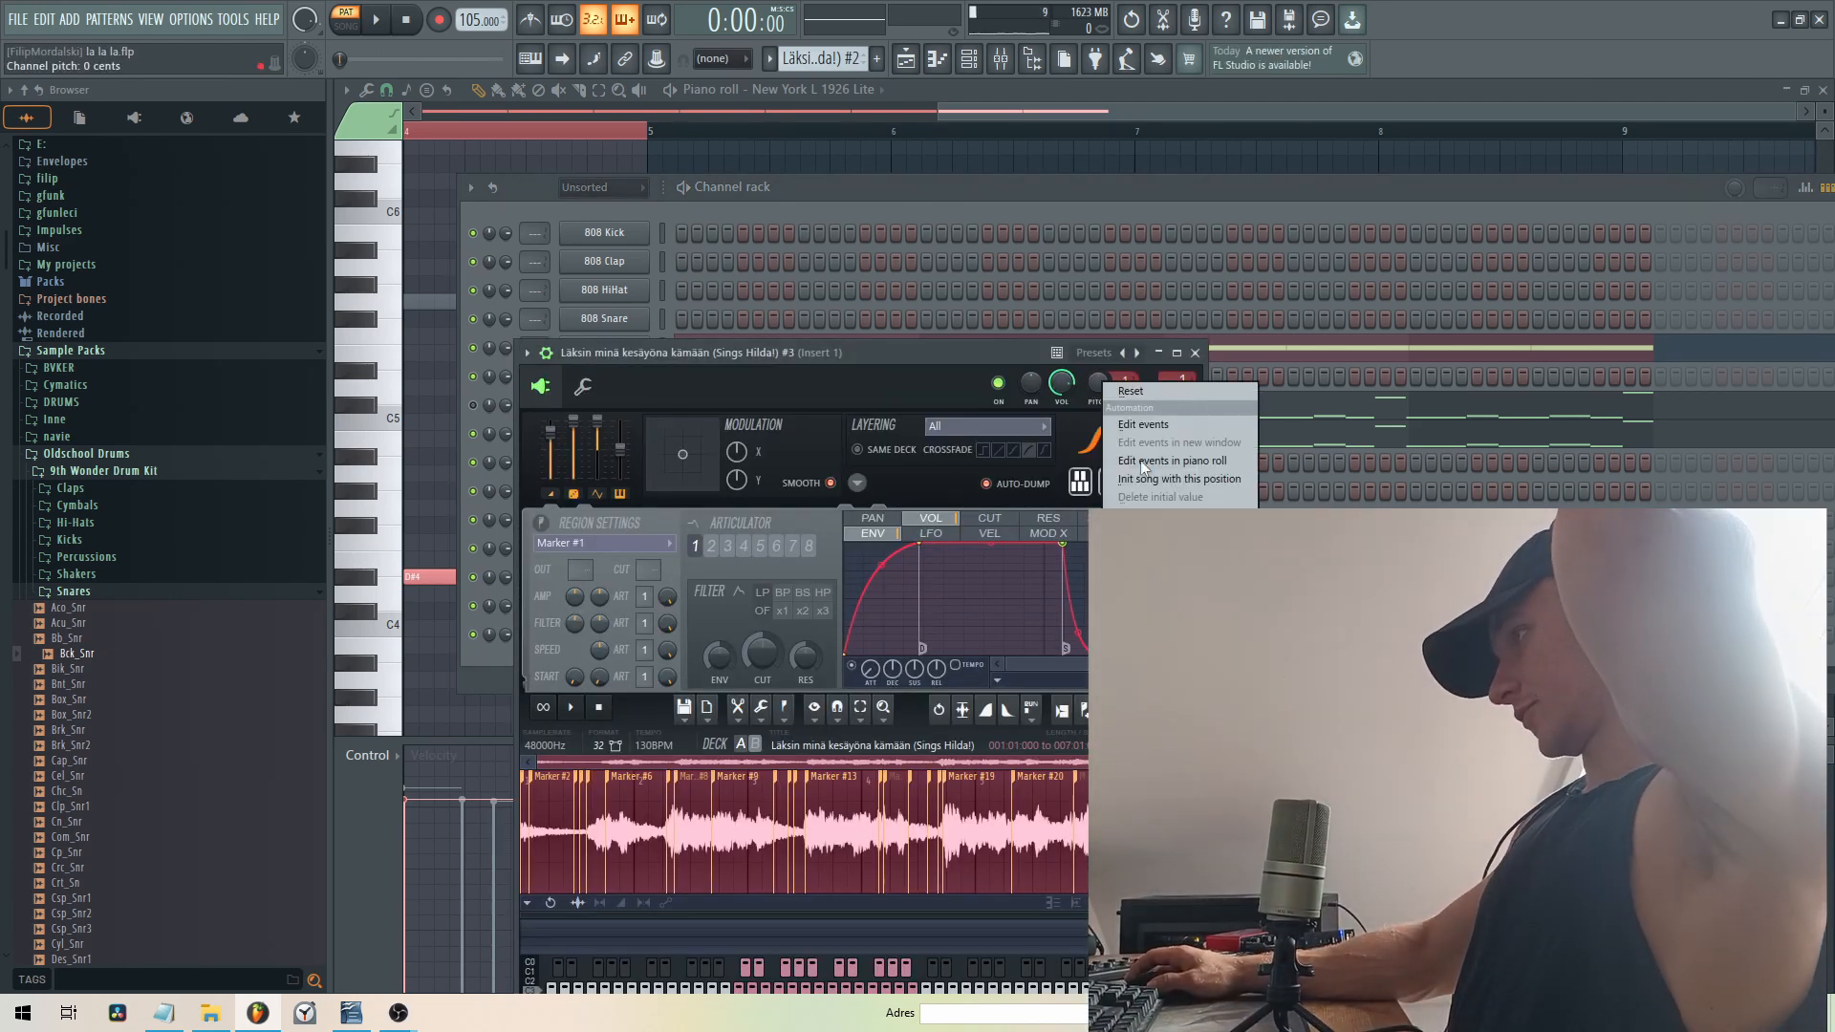
click(1168, 619)
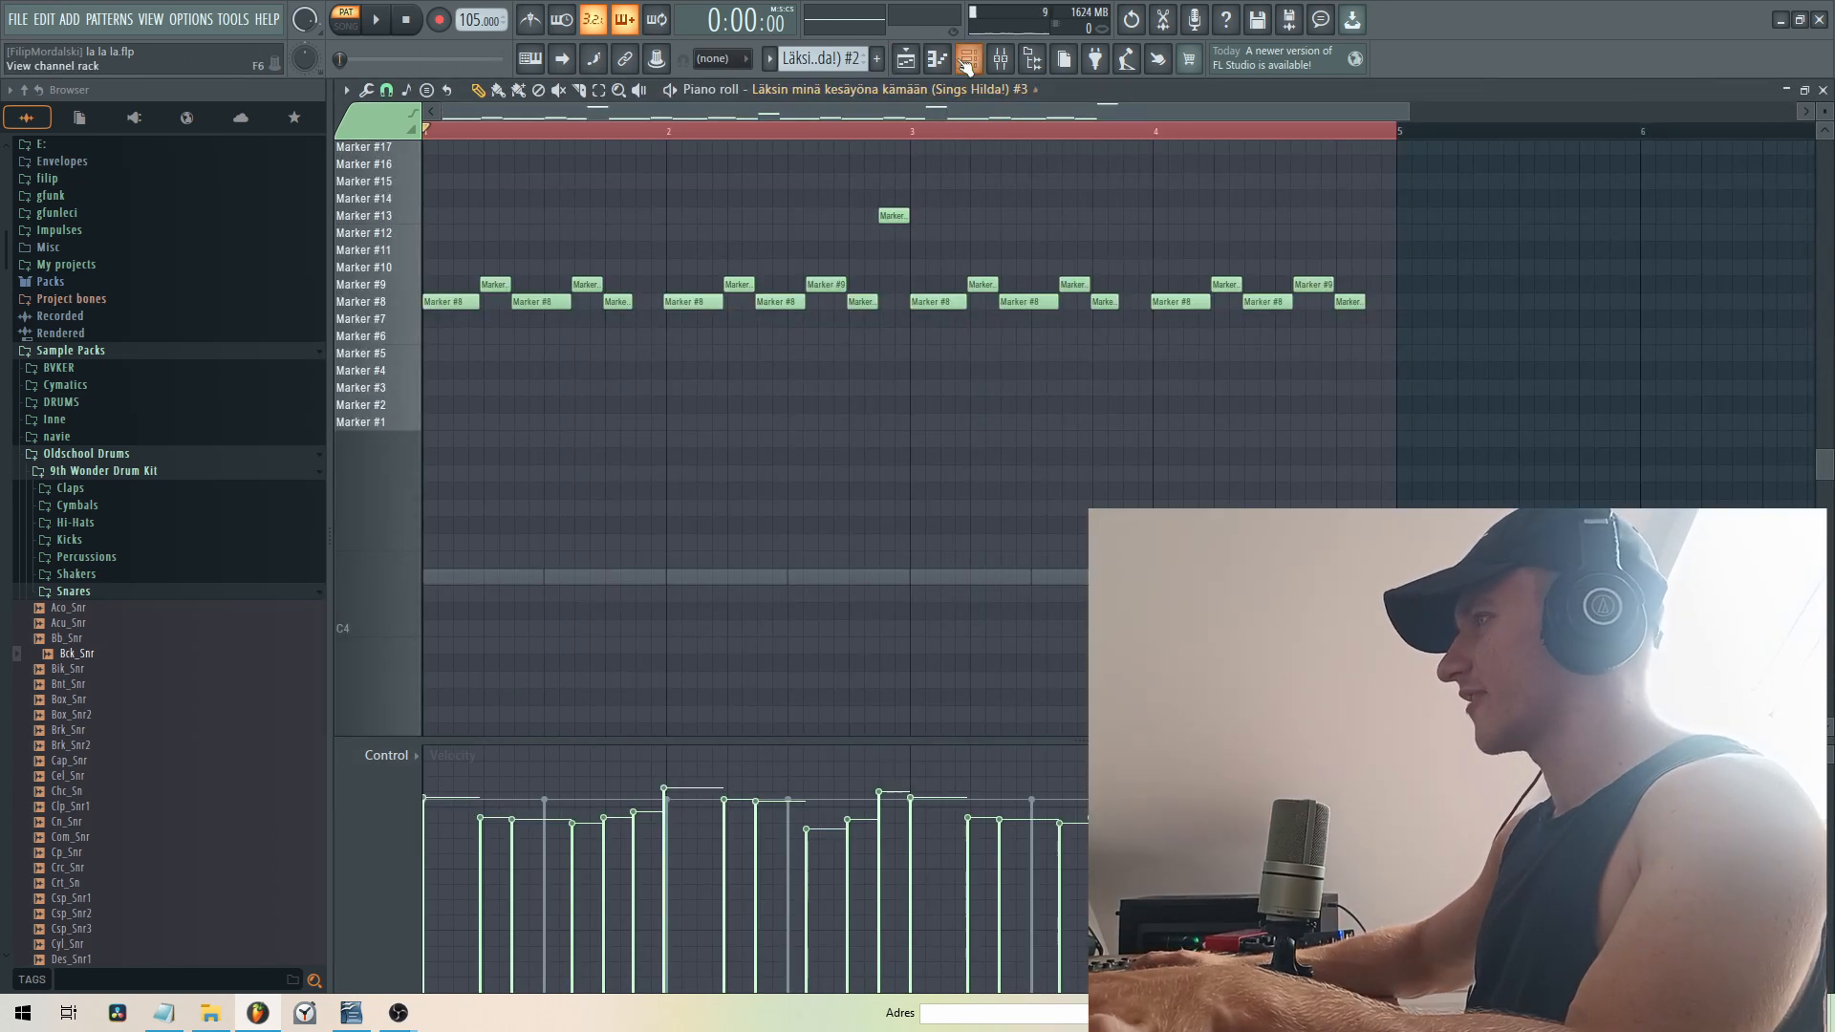
- Lower the channel pitch of Läksin sample #3 to about -23 cents and fine-tune it by ear during playback
click(968, 61)
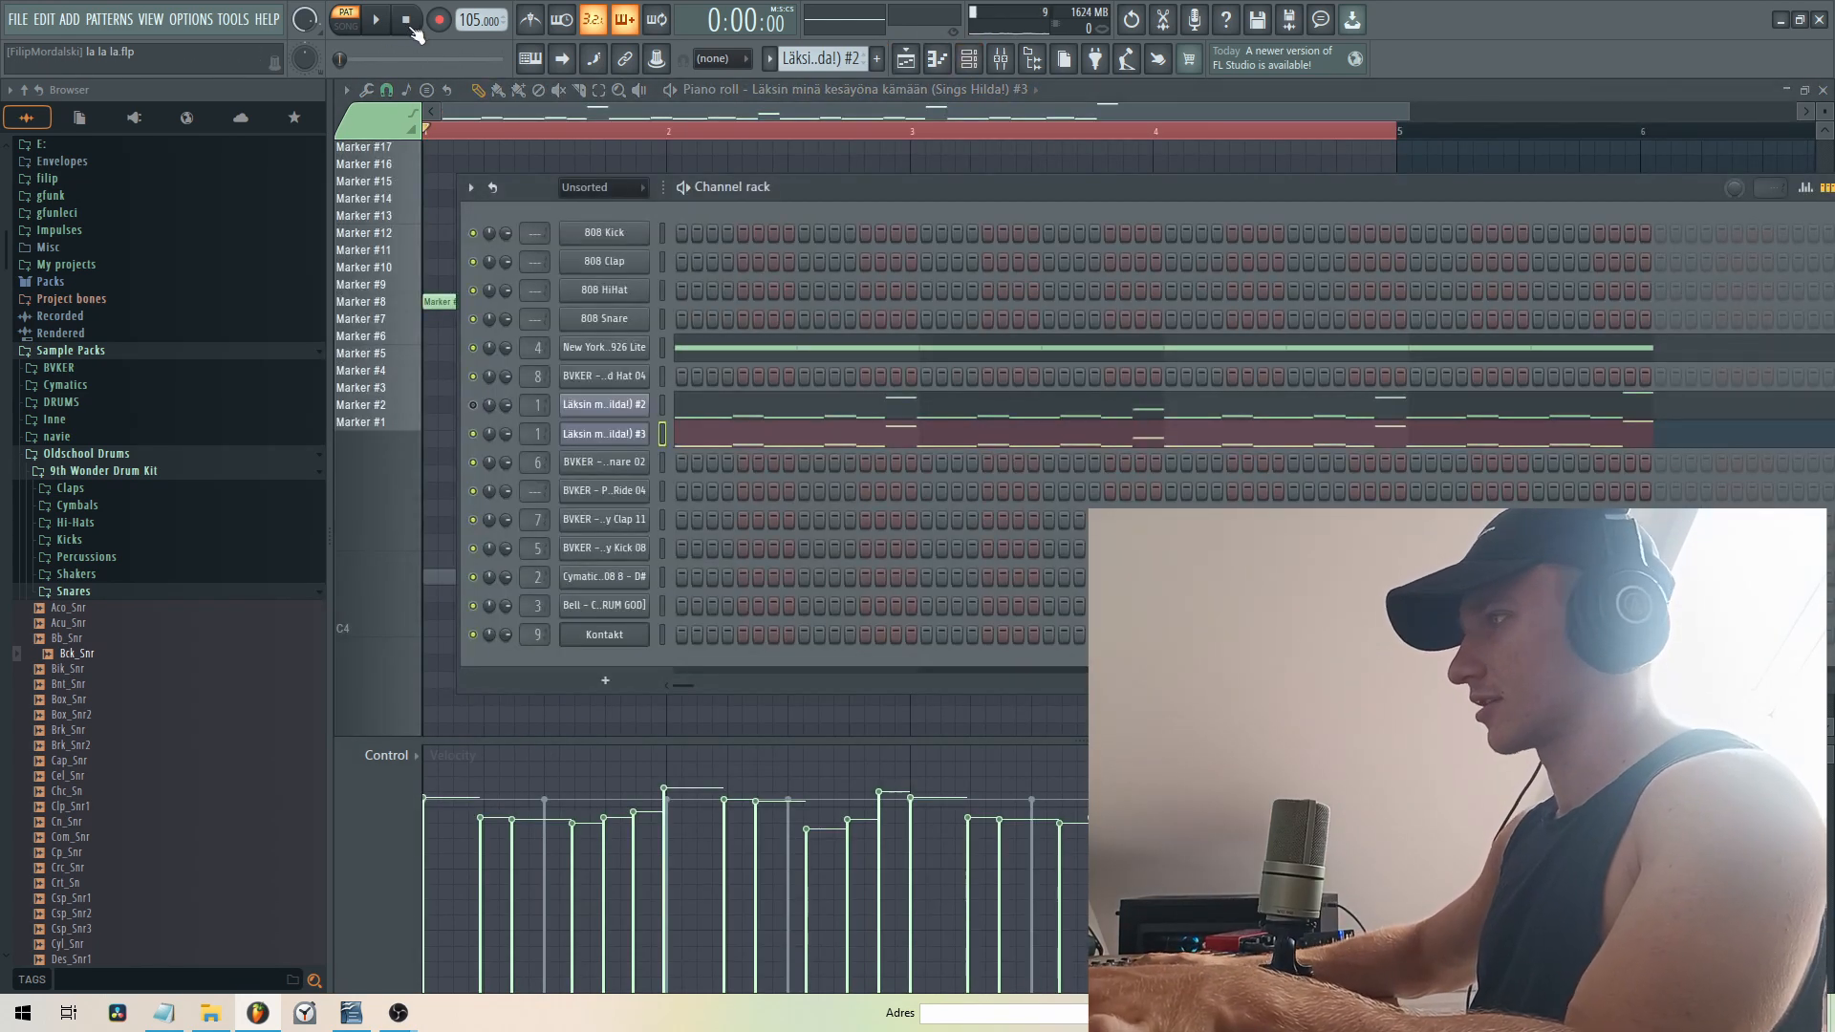
click(388, 27)
click(633, 434)
drag(1097, 382, 1097, 400)
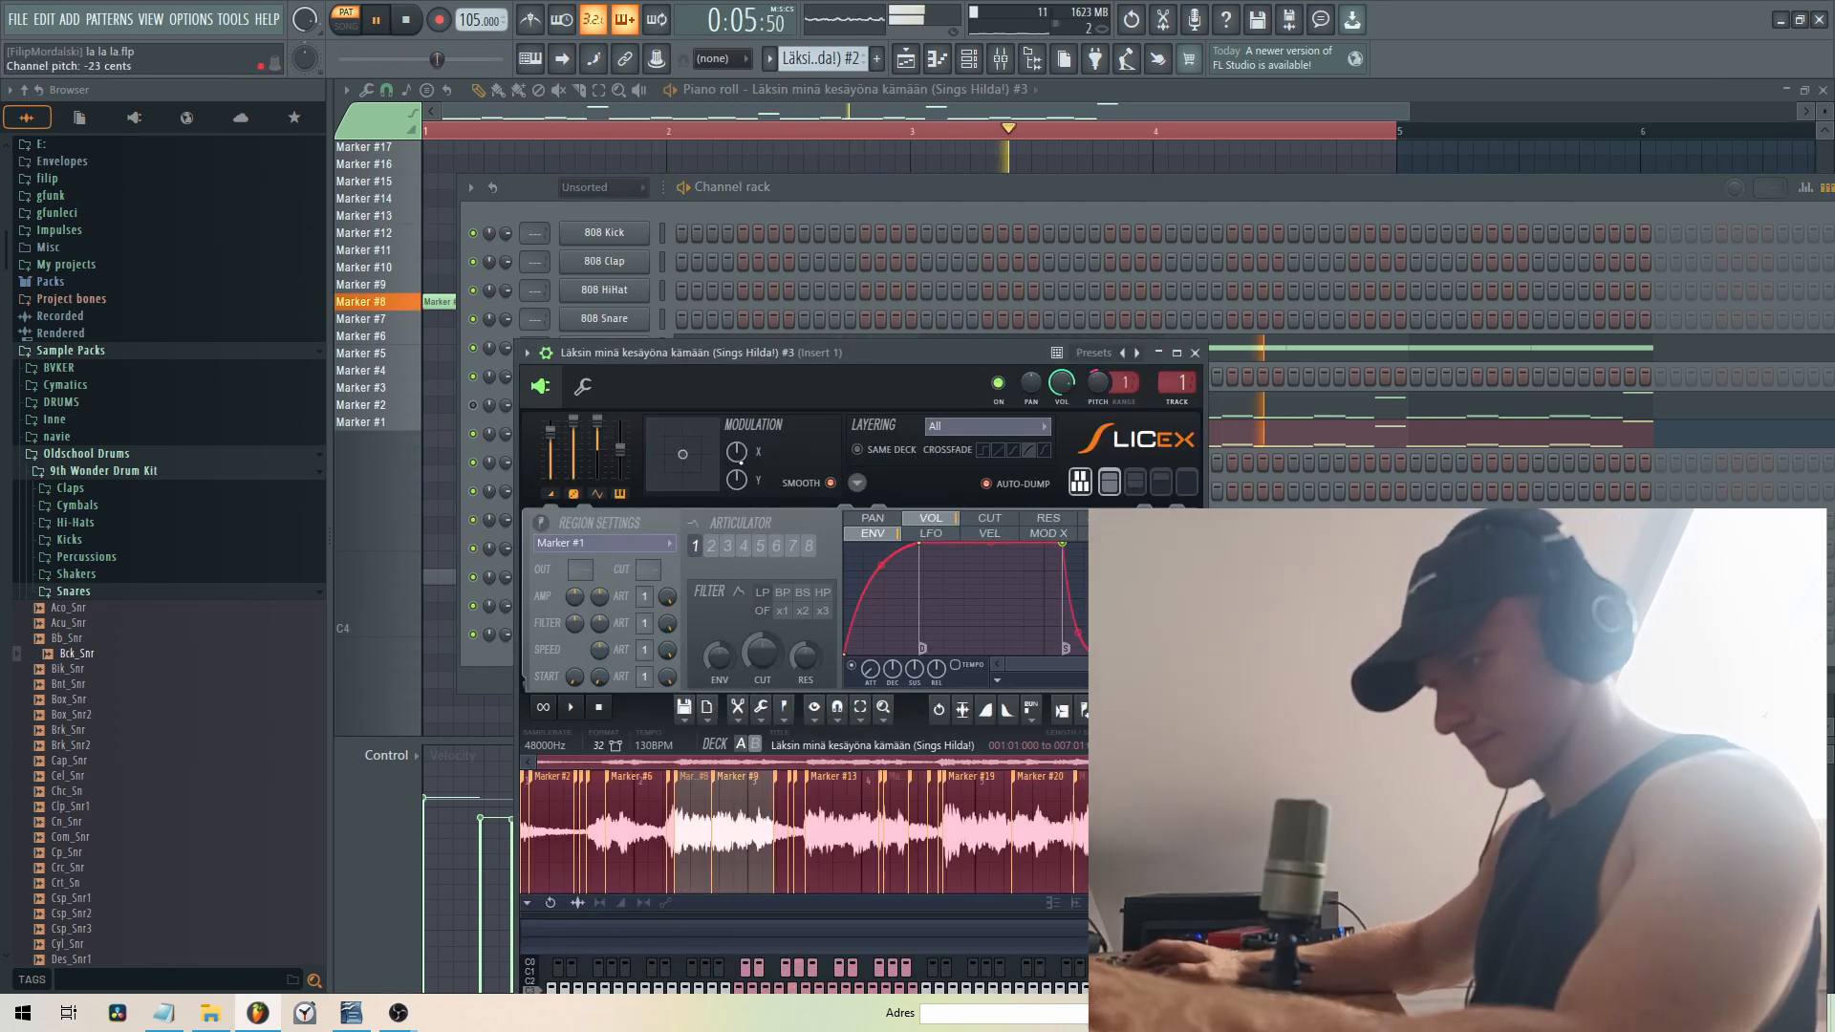
drag(1098, 382, 1098, 385)
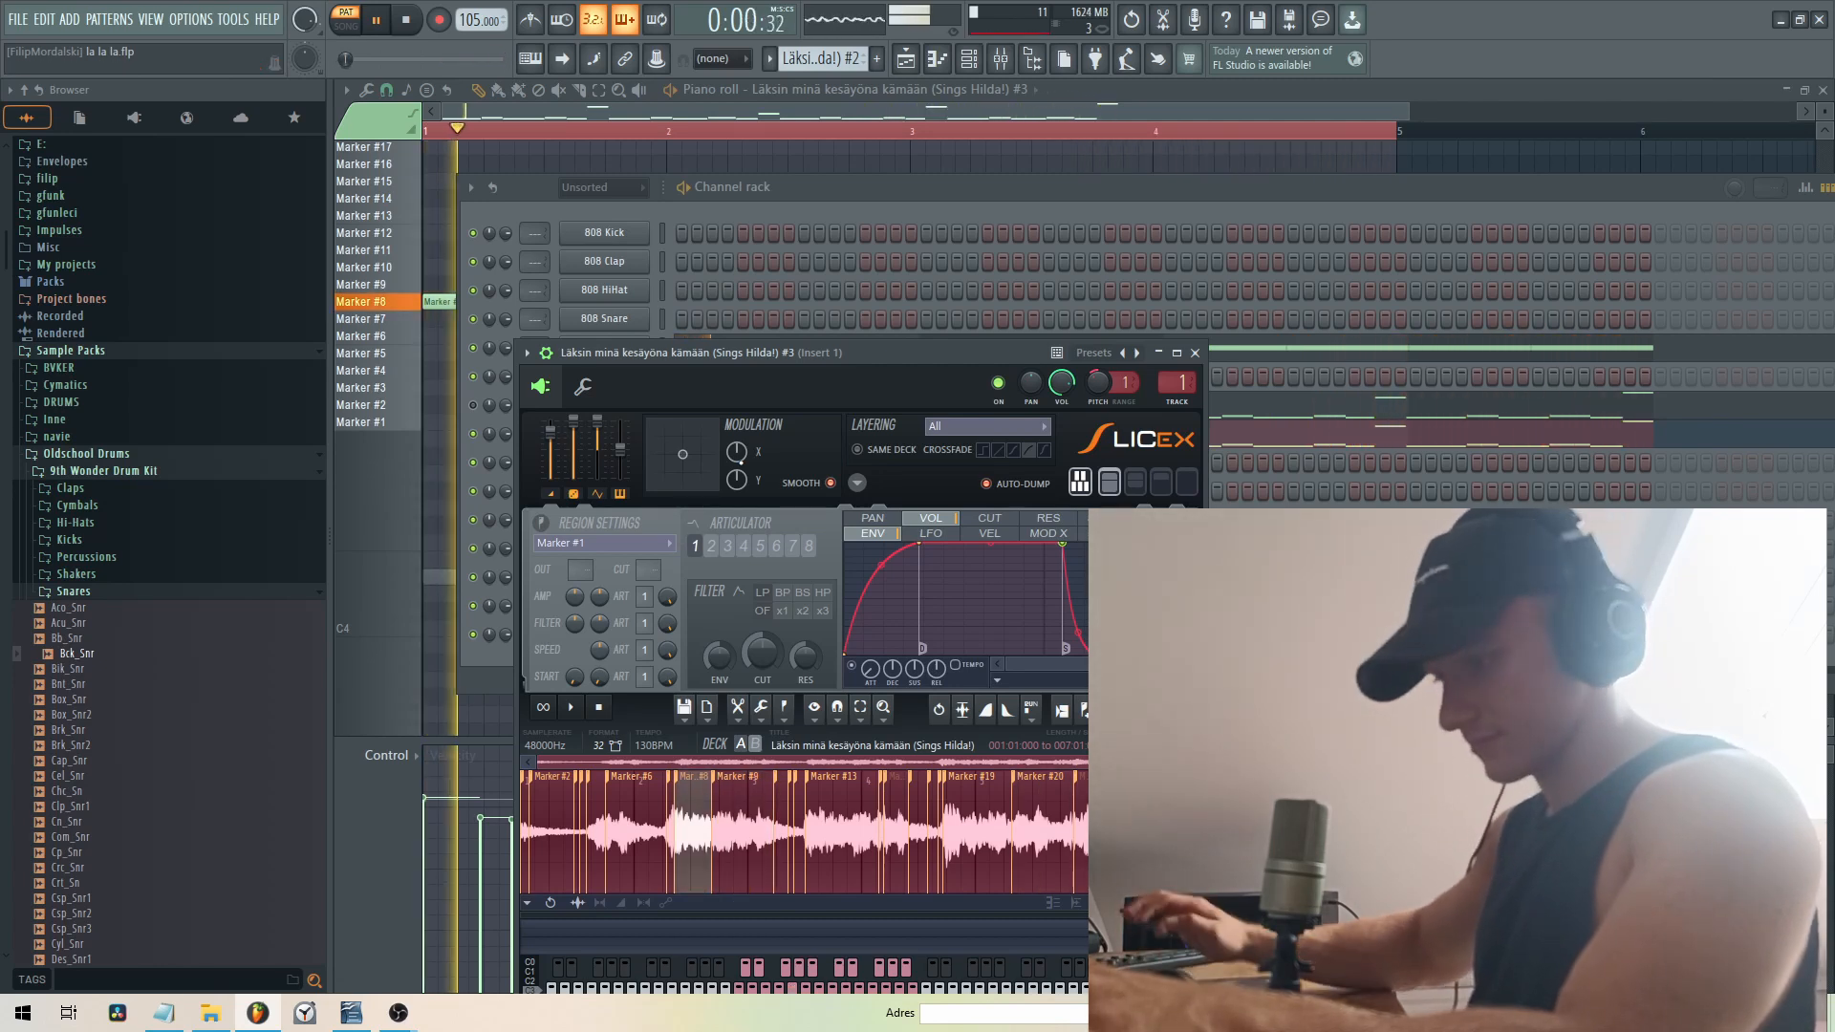
- Replay the pattern to check the sample's tuning against the piano, and close Slicex
click(380, 21)
click(381, 21)
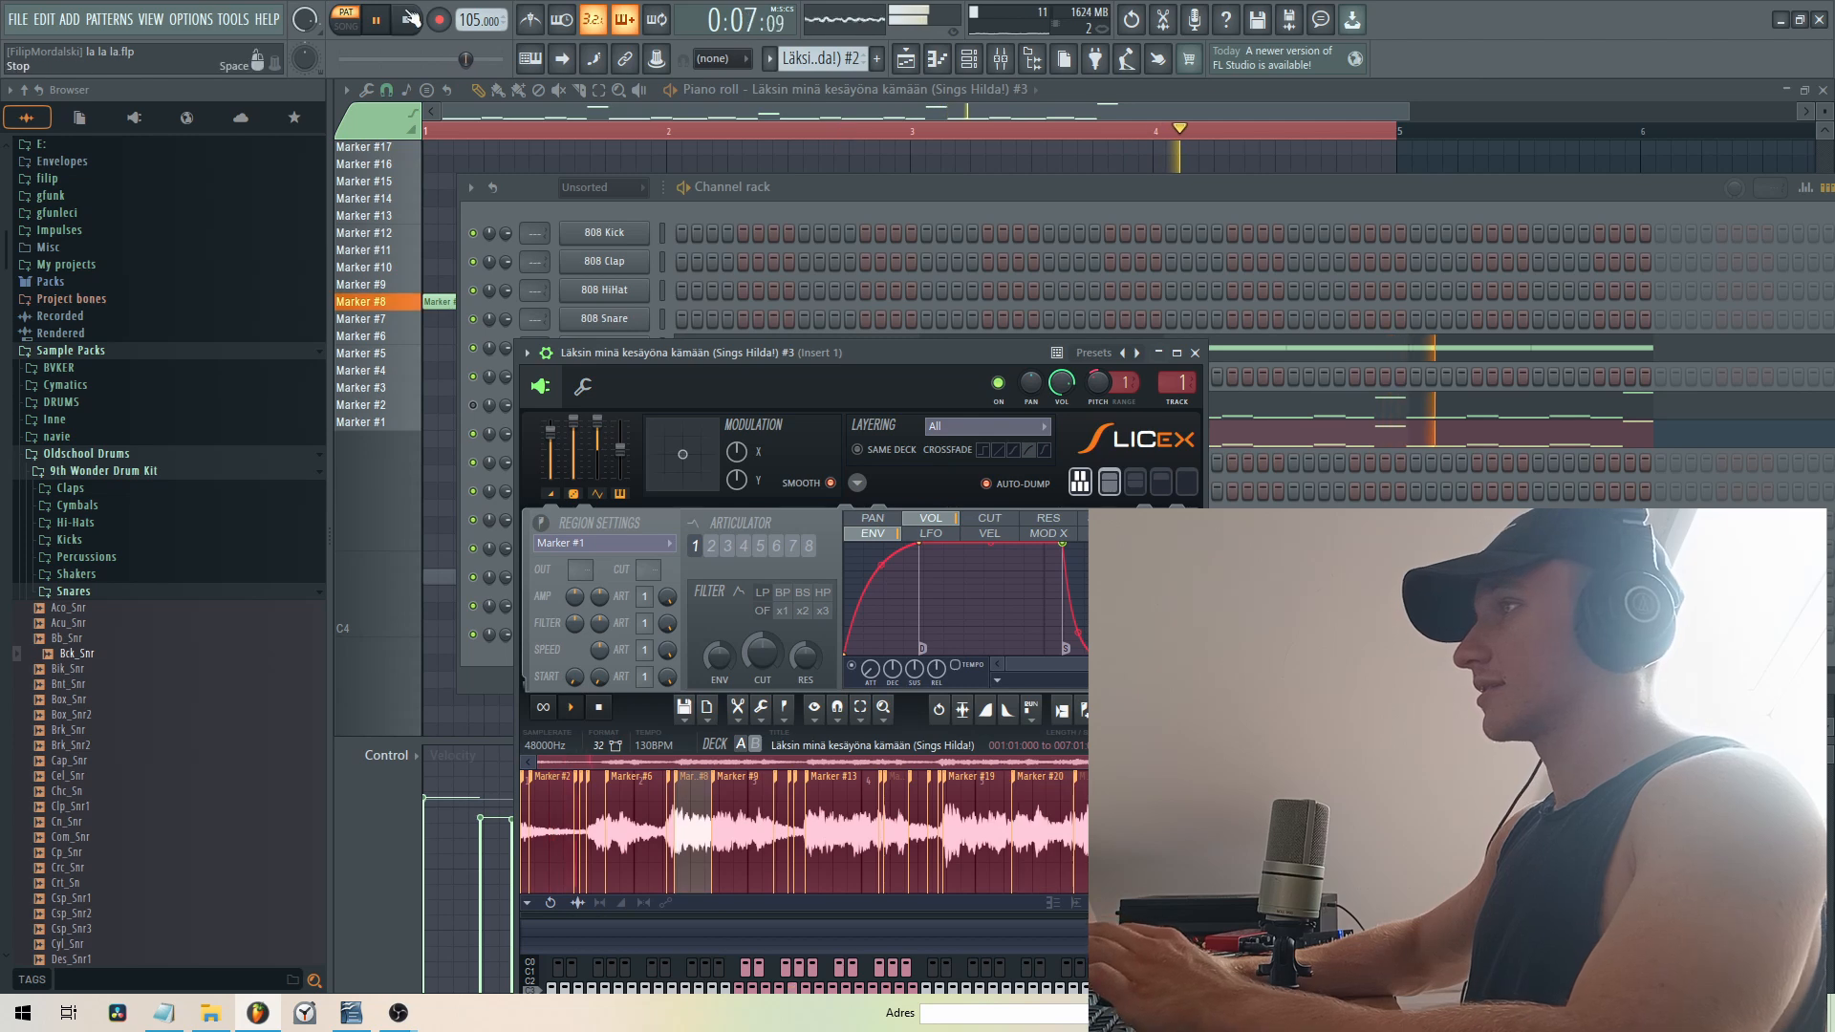
key(space)
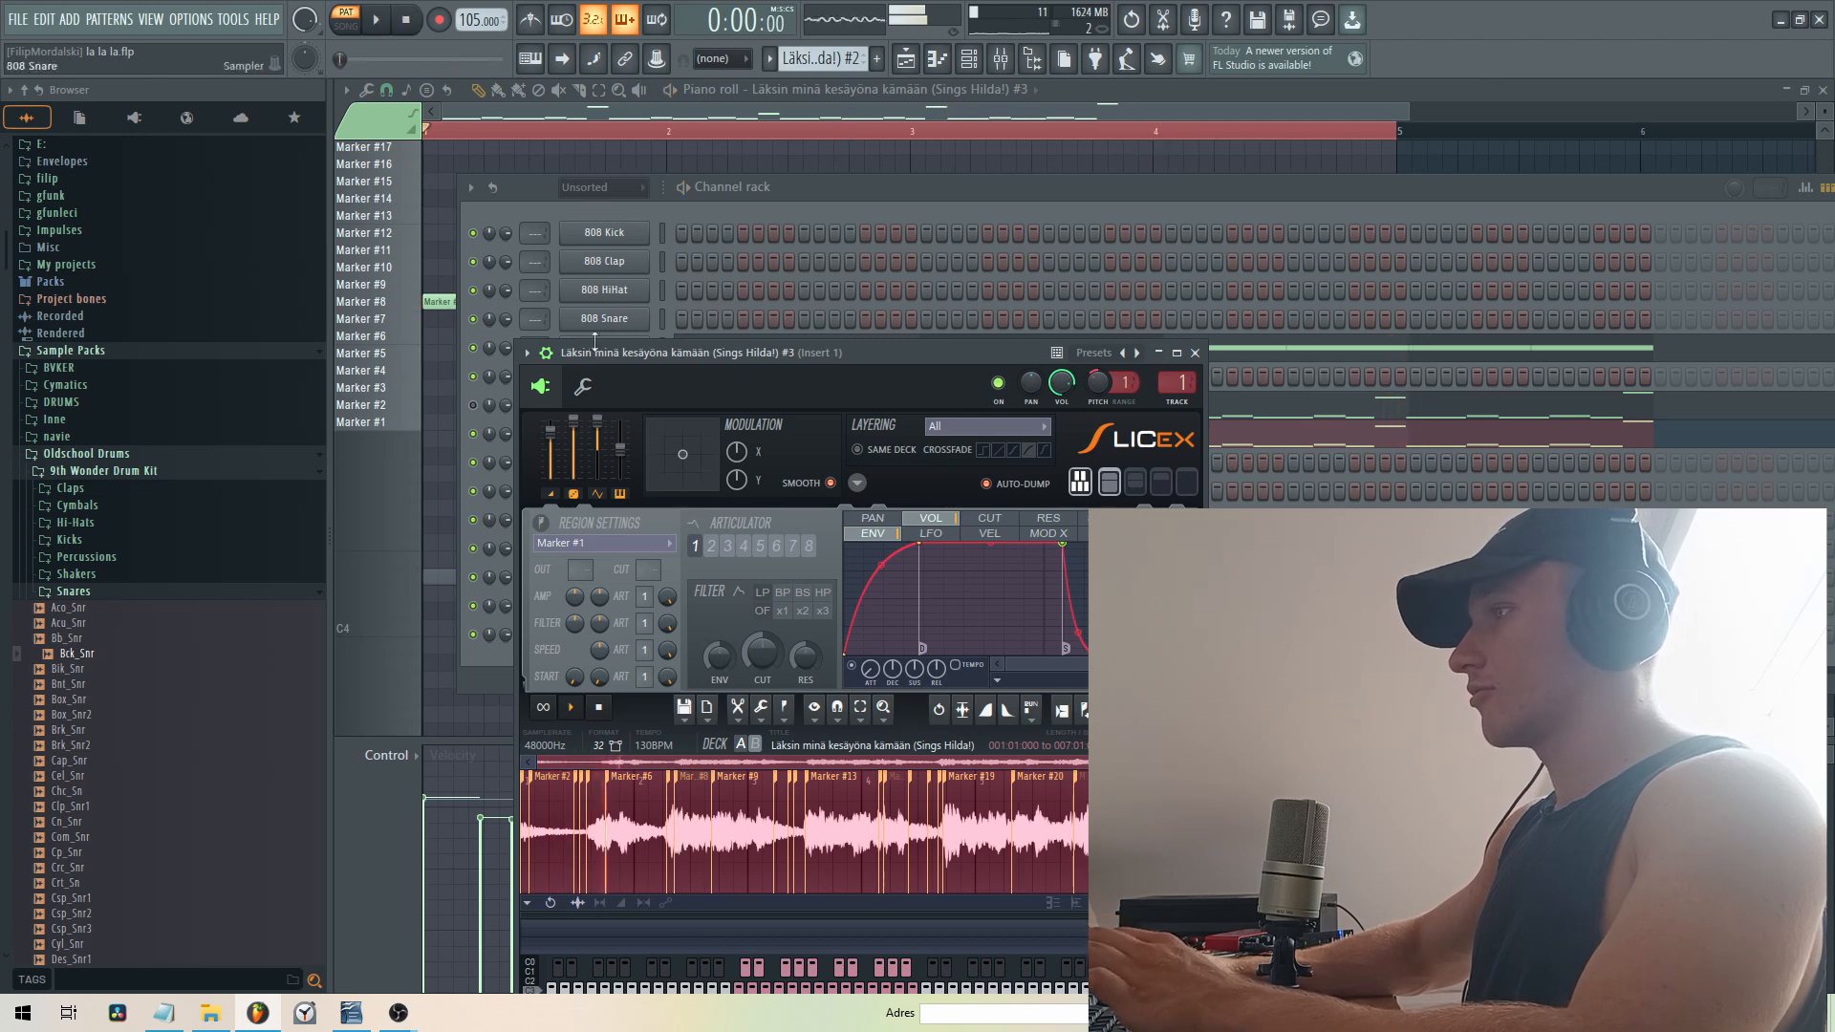
click(1195, 353)
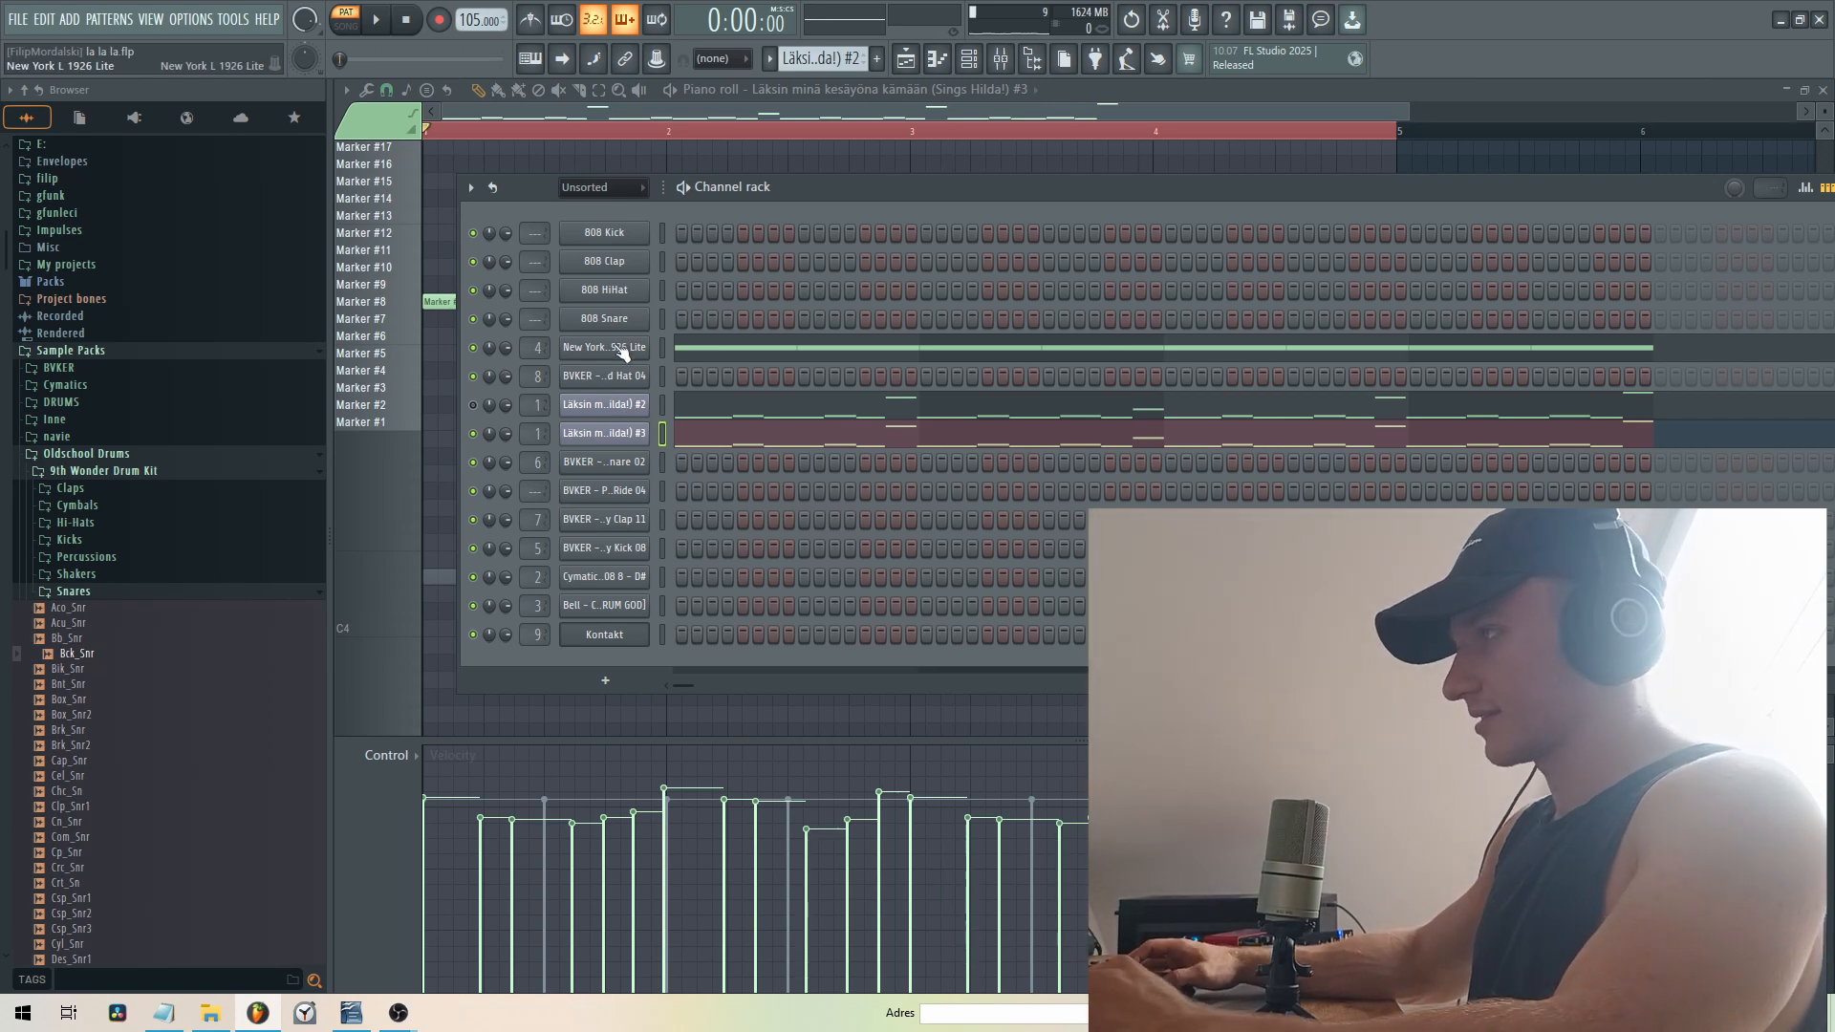
- Find "slicer" in the generator plugins, add Fruity Slicer as a new channel and close its window
mouse_move(348, 1023)
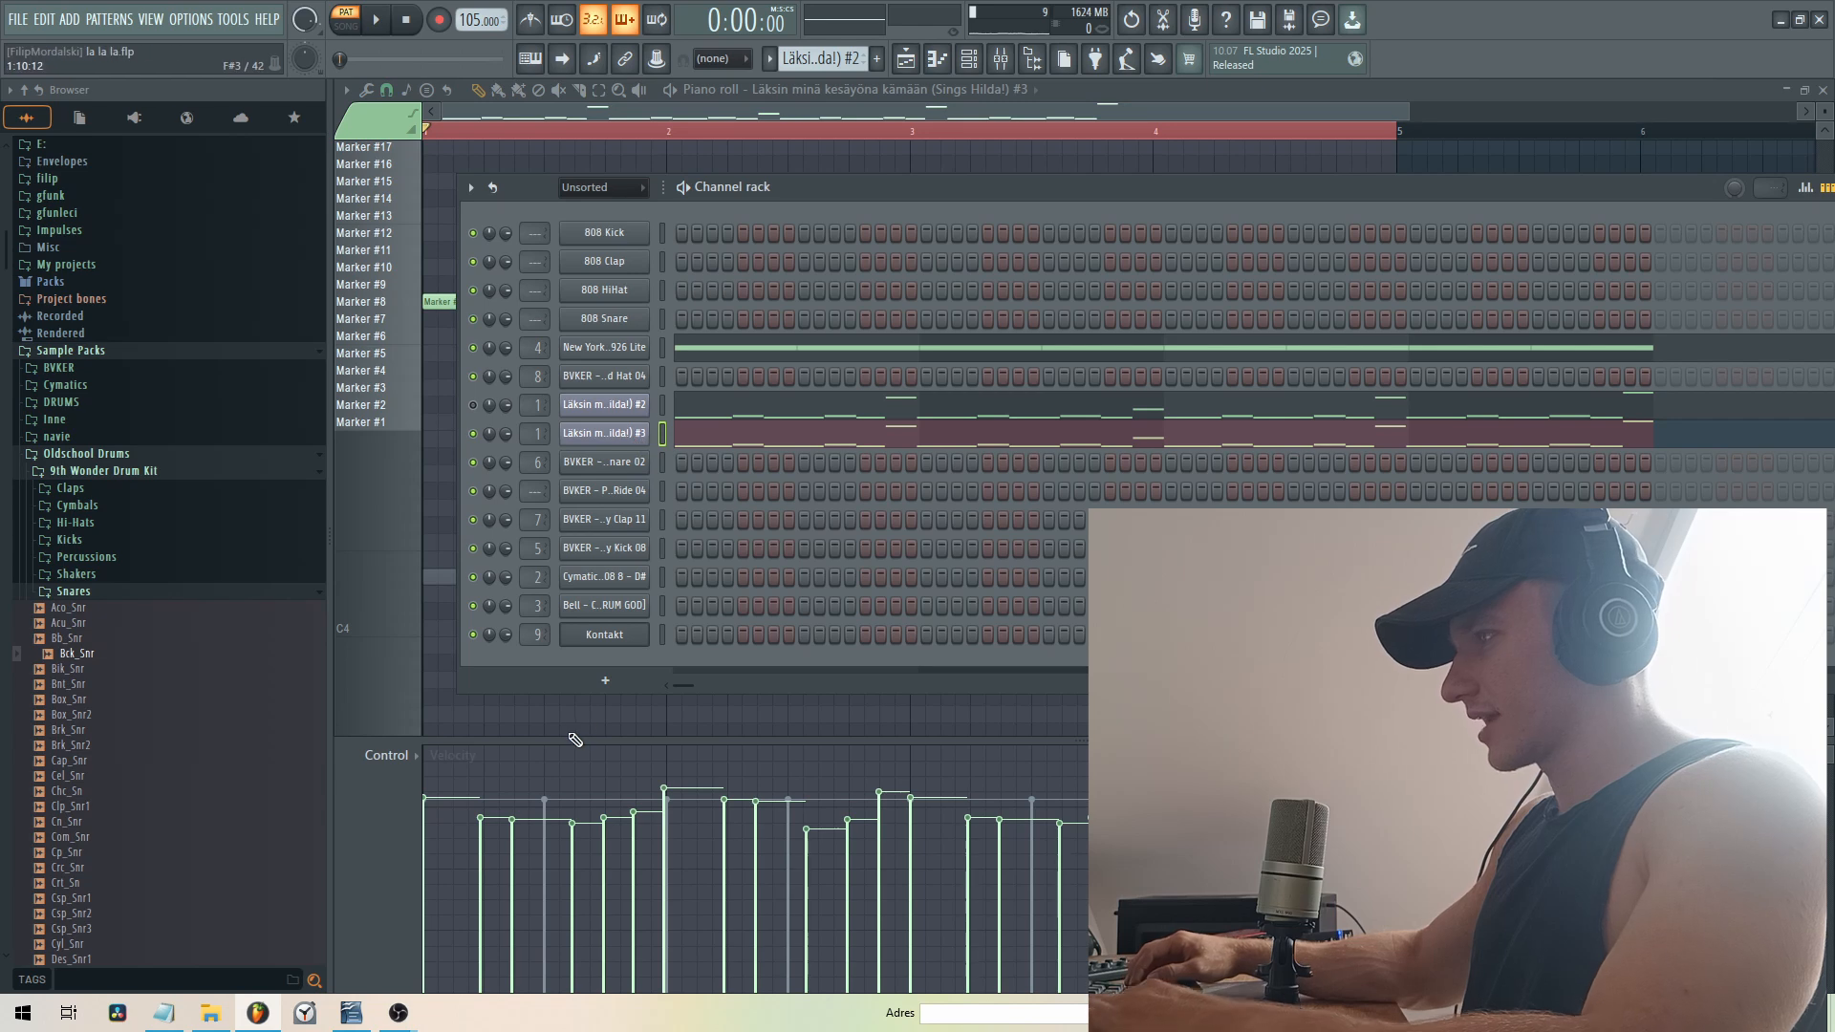
click(605, 681)
click(477, 660)
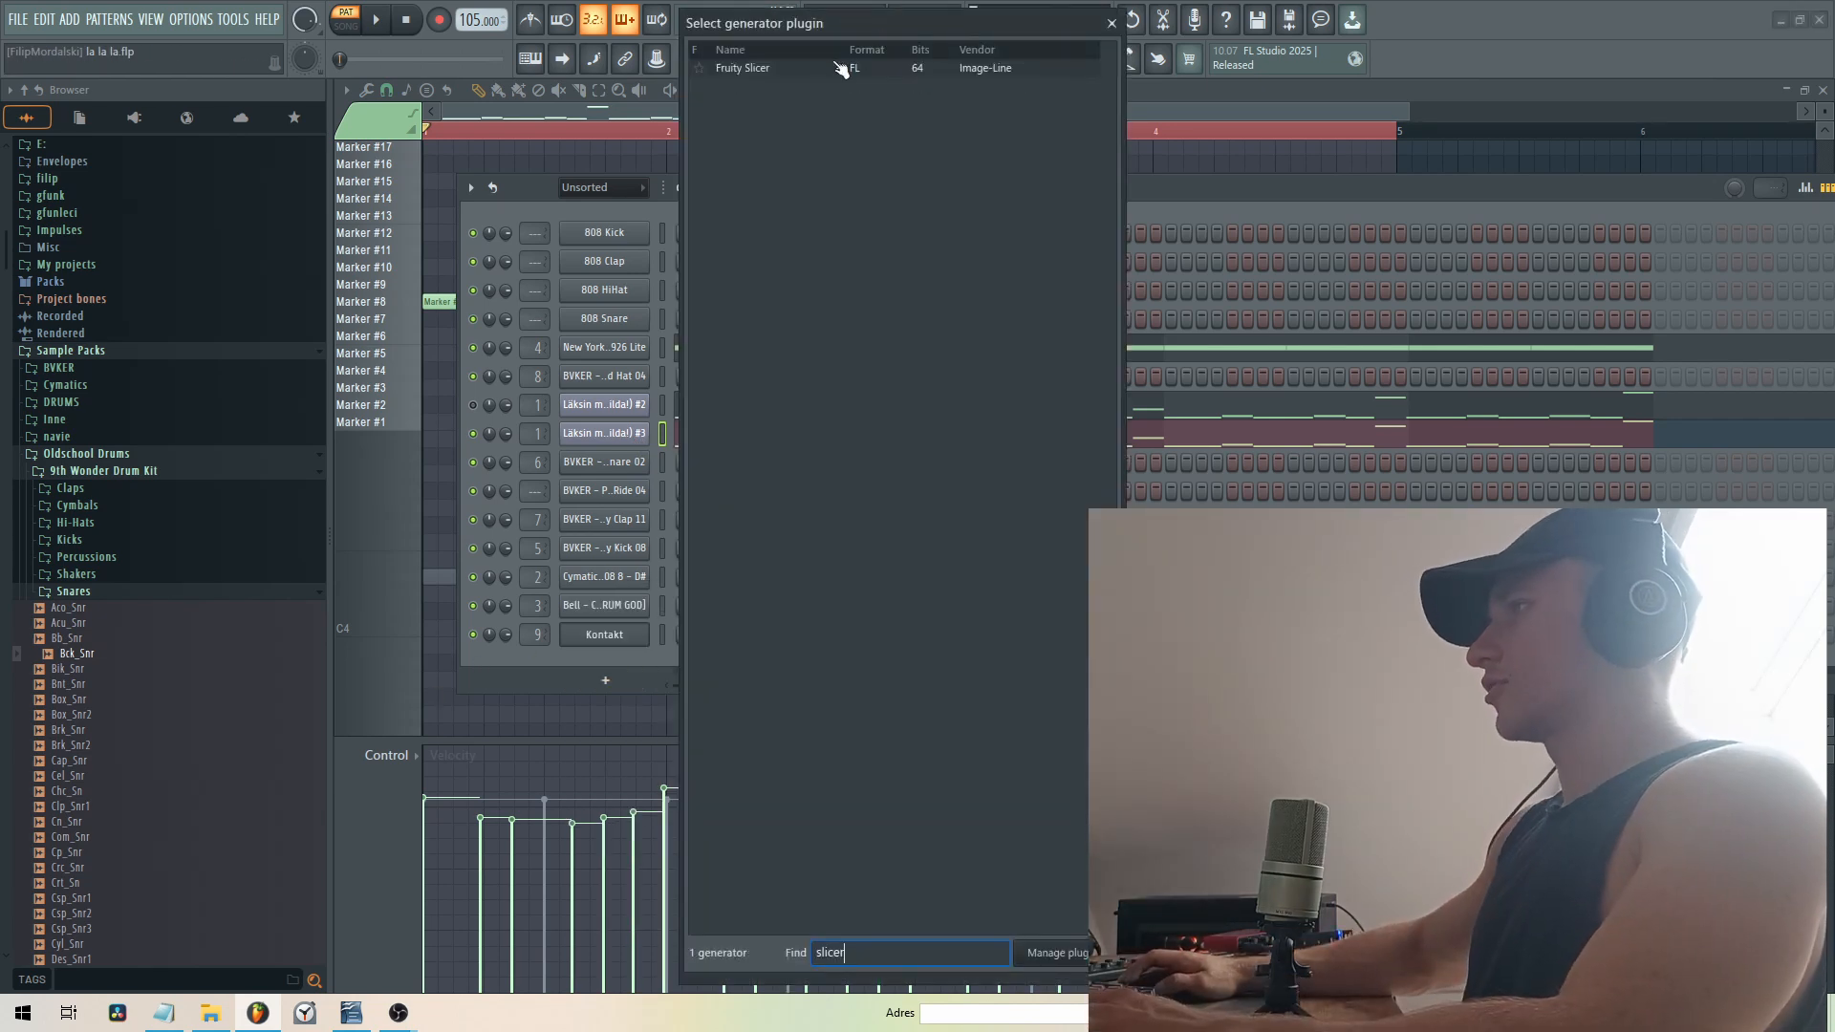
double_click(840, 69)
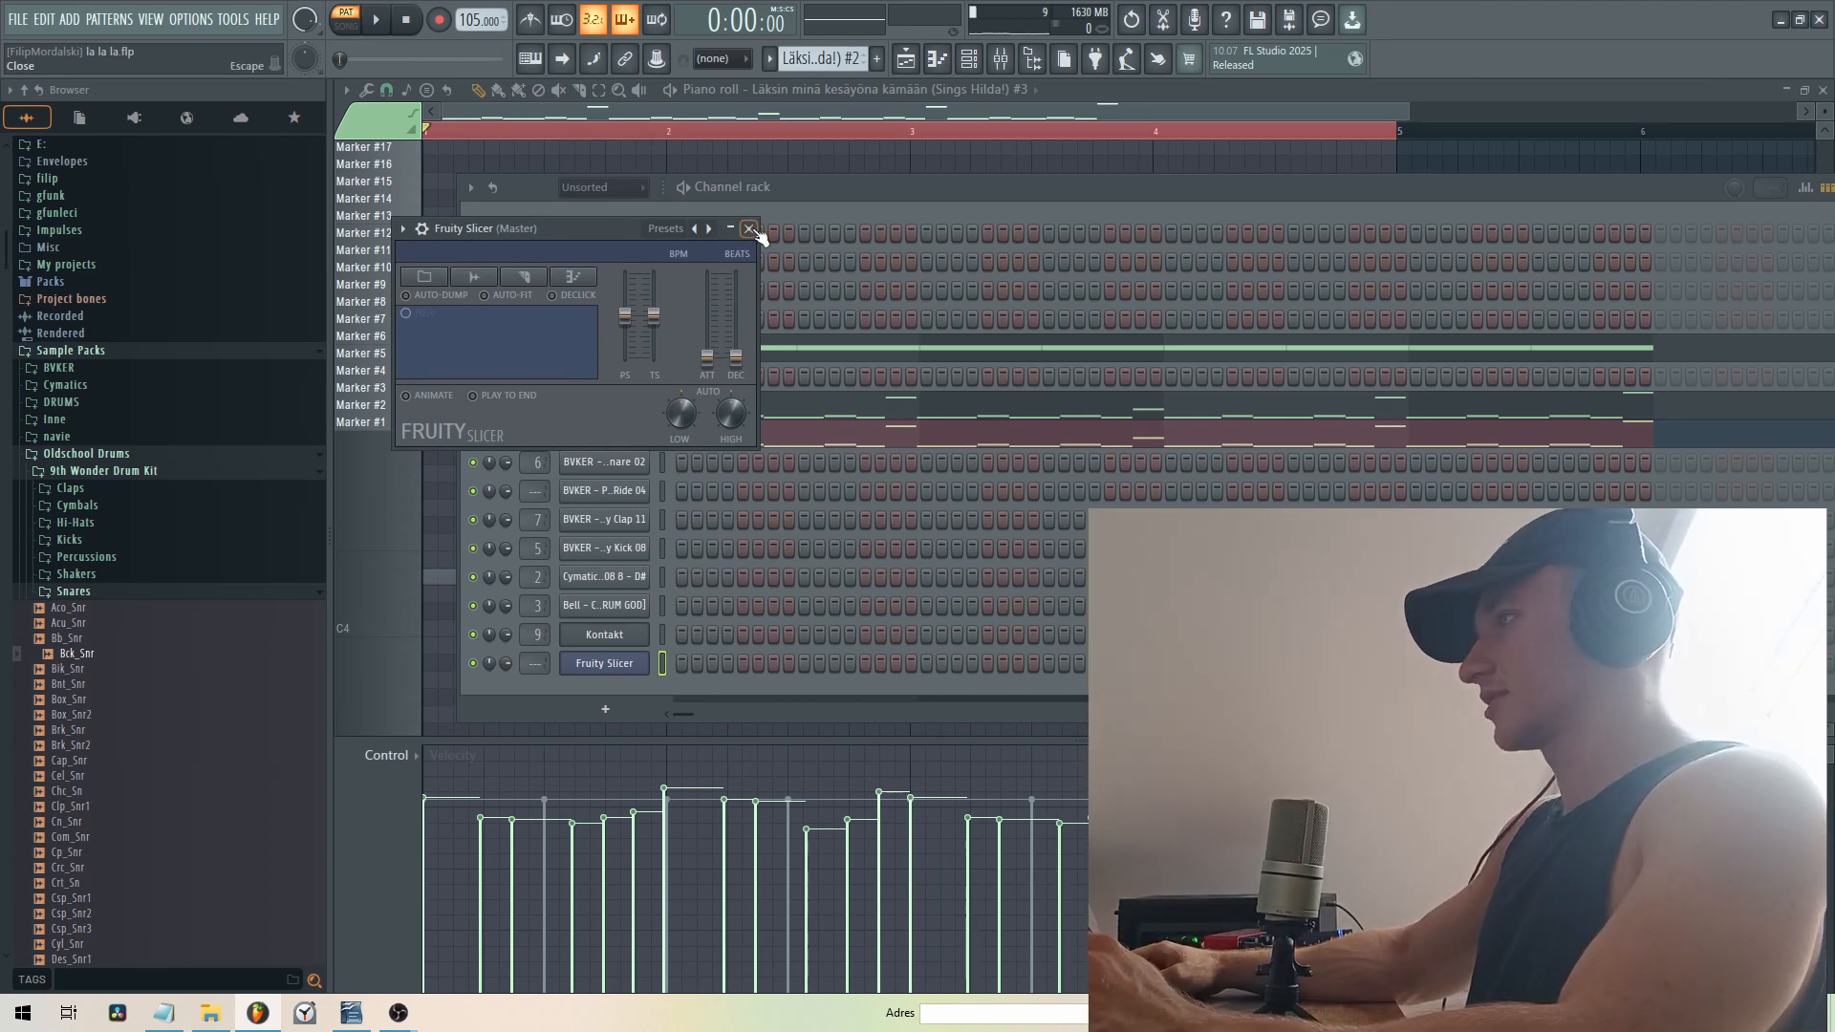
click(750, 229)
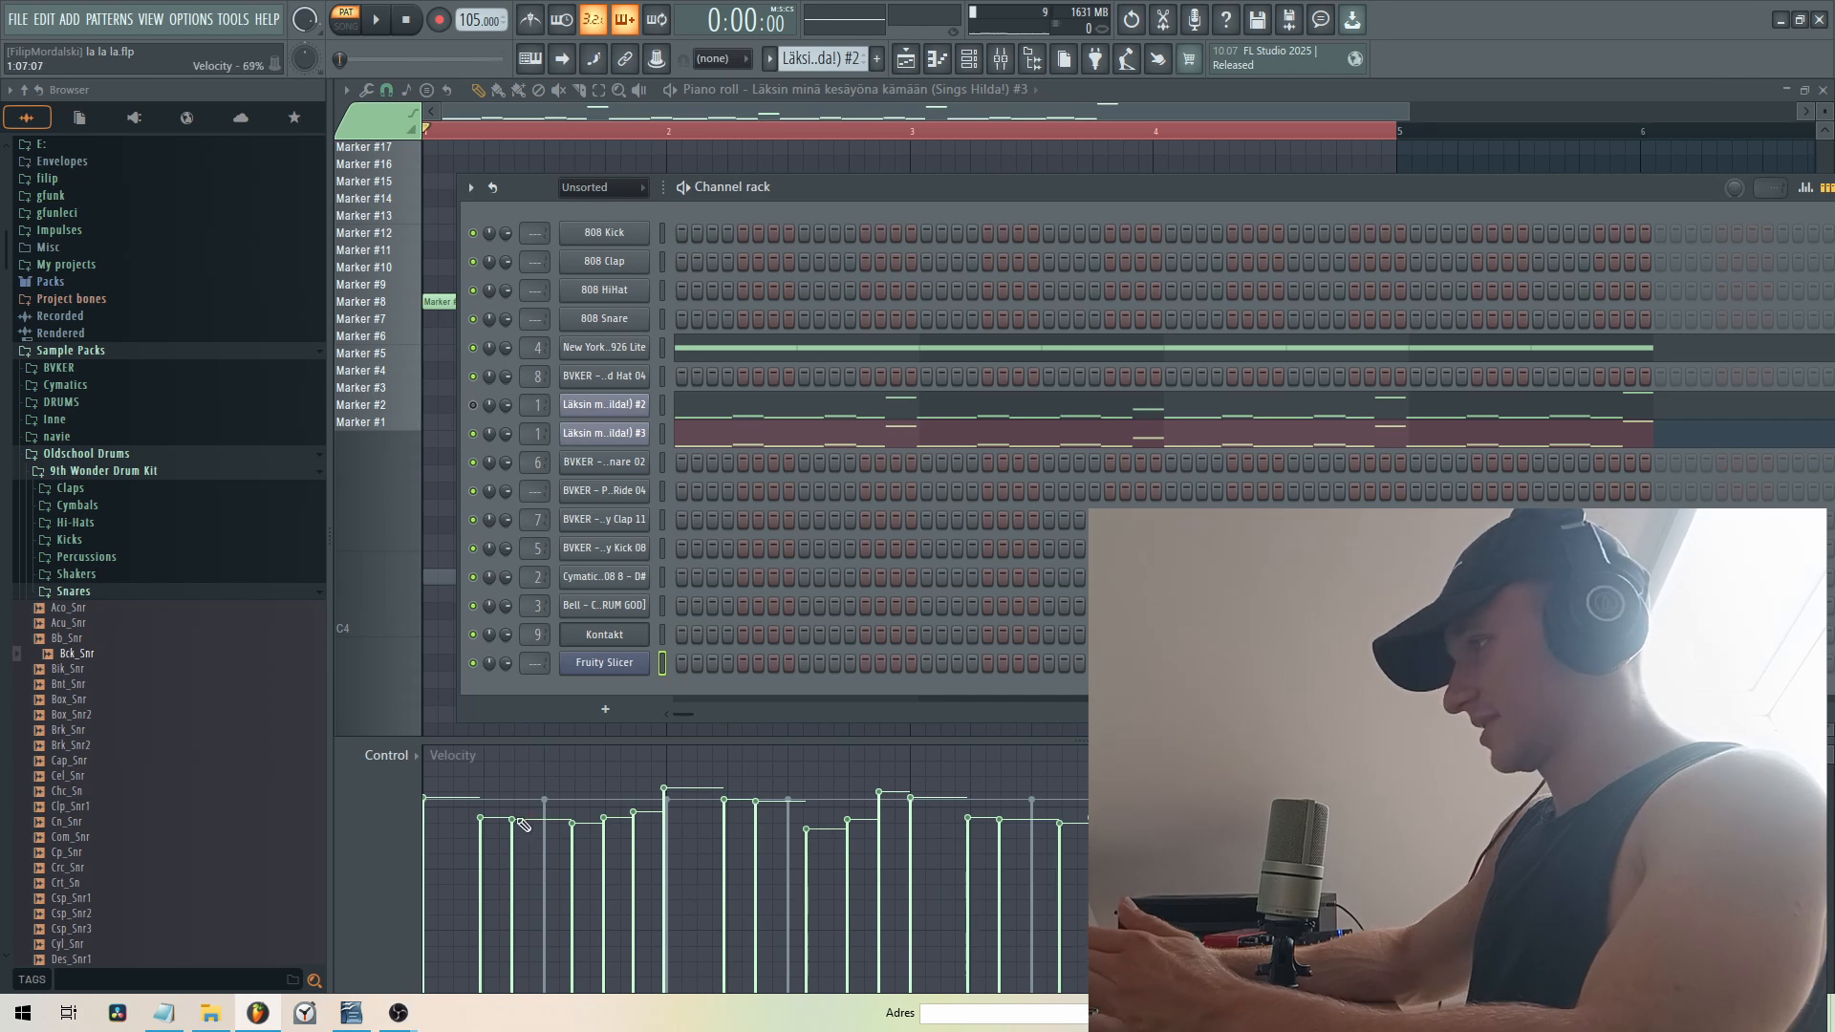
- Reopen Fruity Slicer, try its pitch shift and time stretch sliders, and close the plugin
click(602, 667)
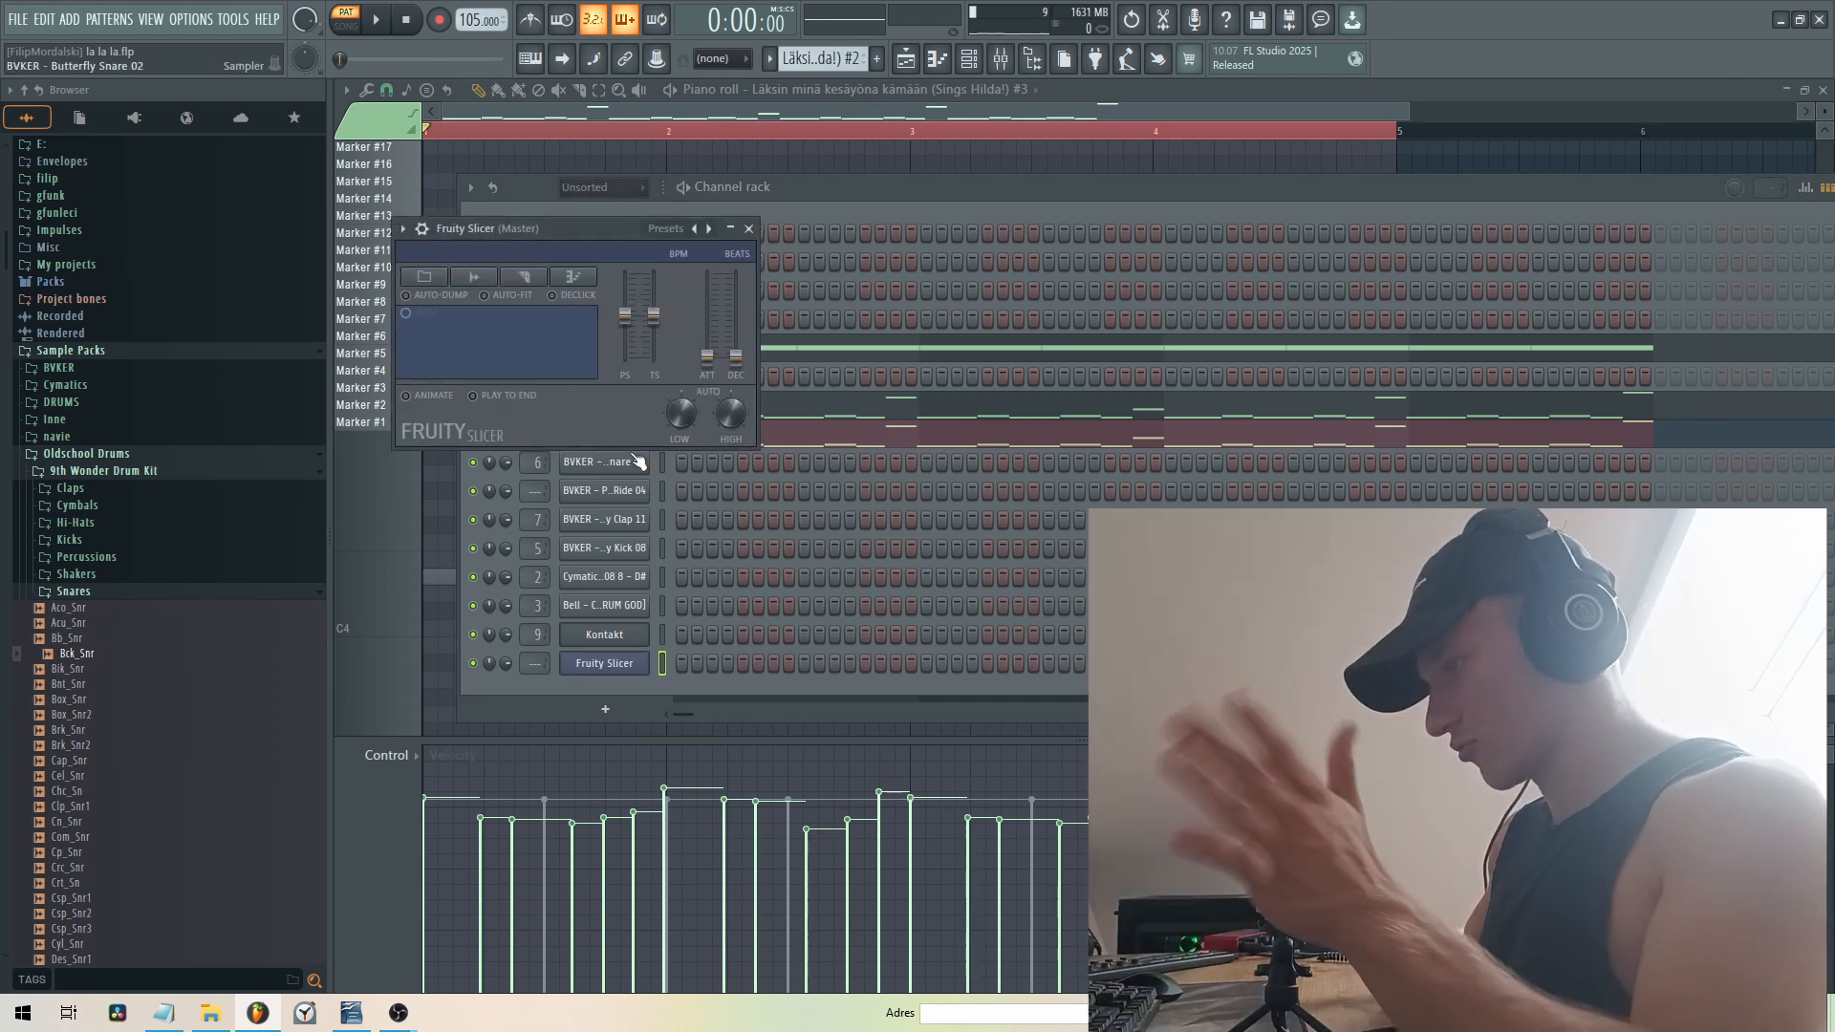
drag(626, 316, 654, 301)
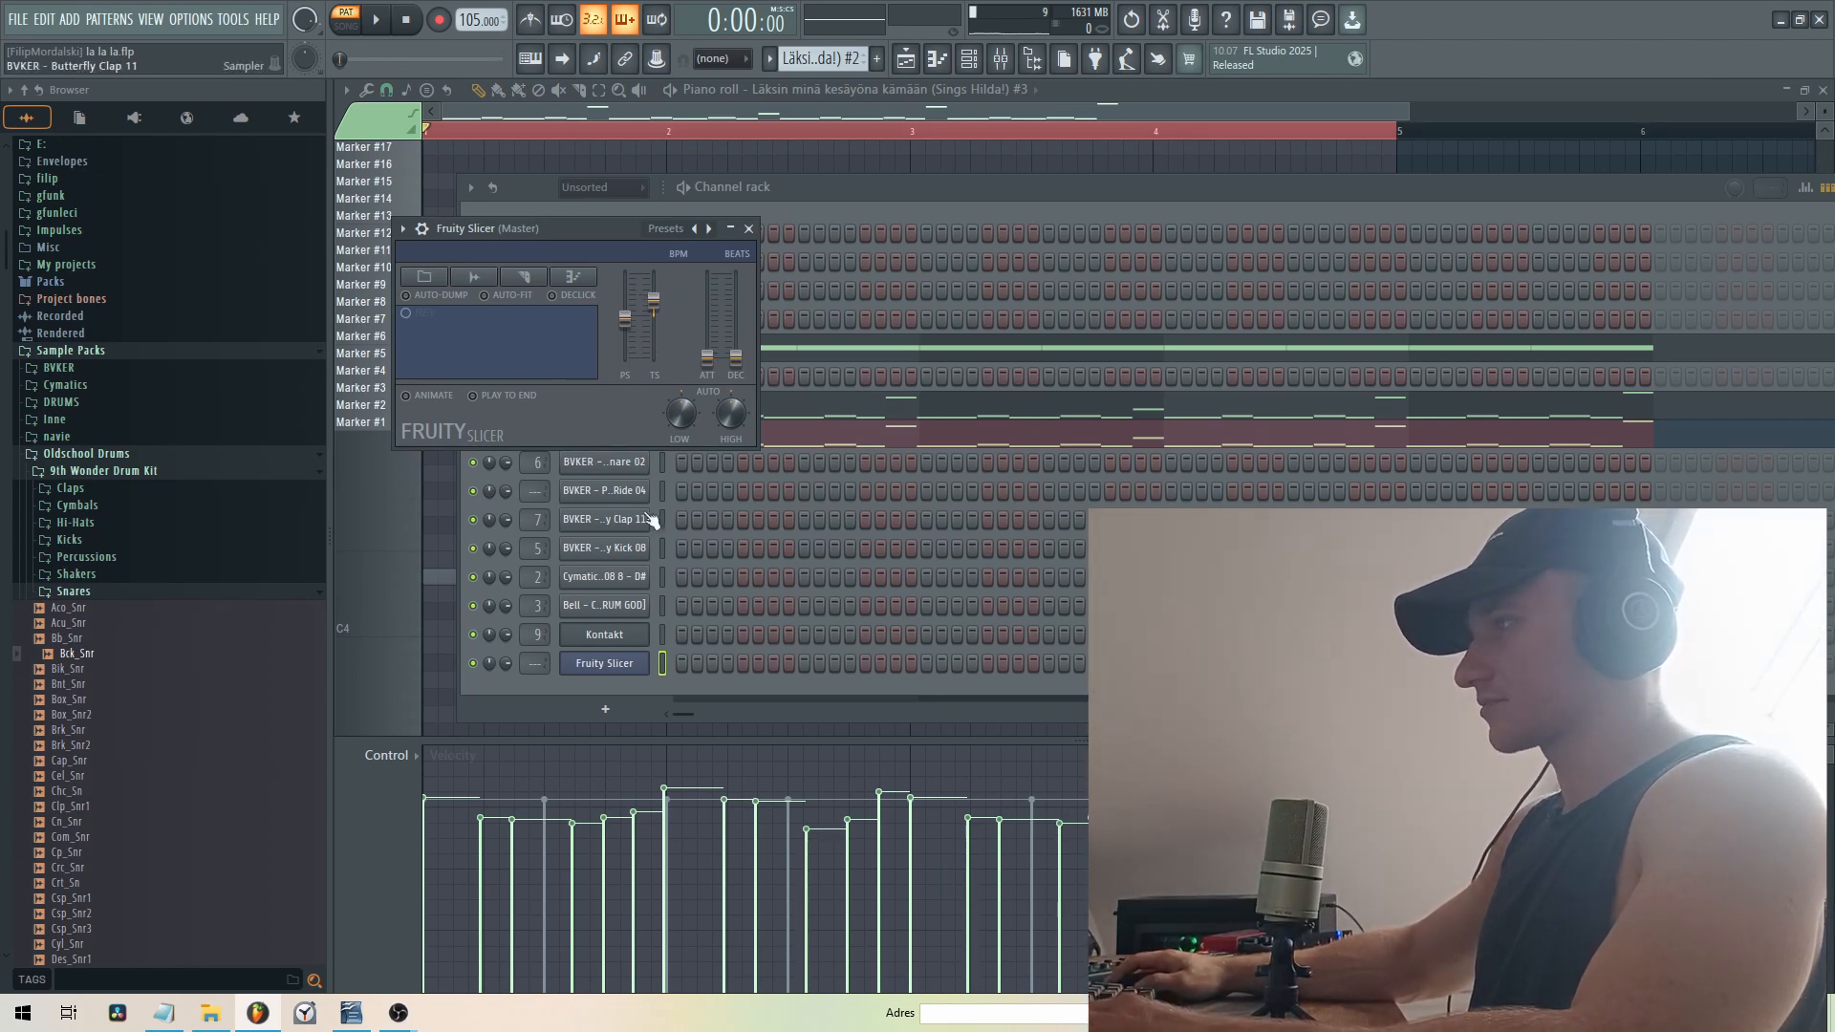
click(749, 229)
- Delete the Fruity Slicer channel from the channel rack
right_click(636, 661)
click(703, 874)
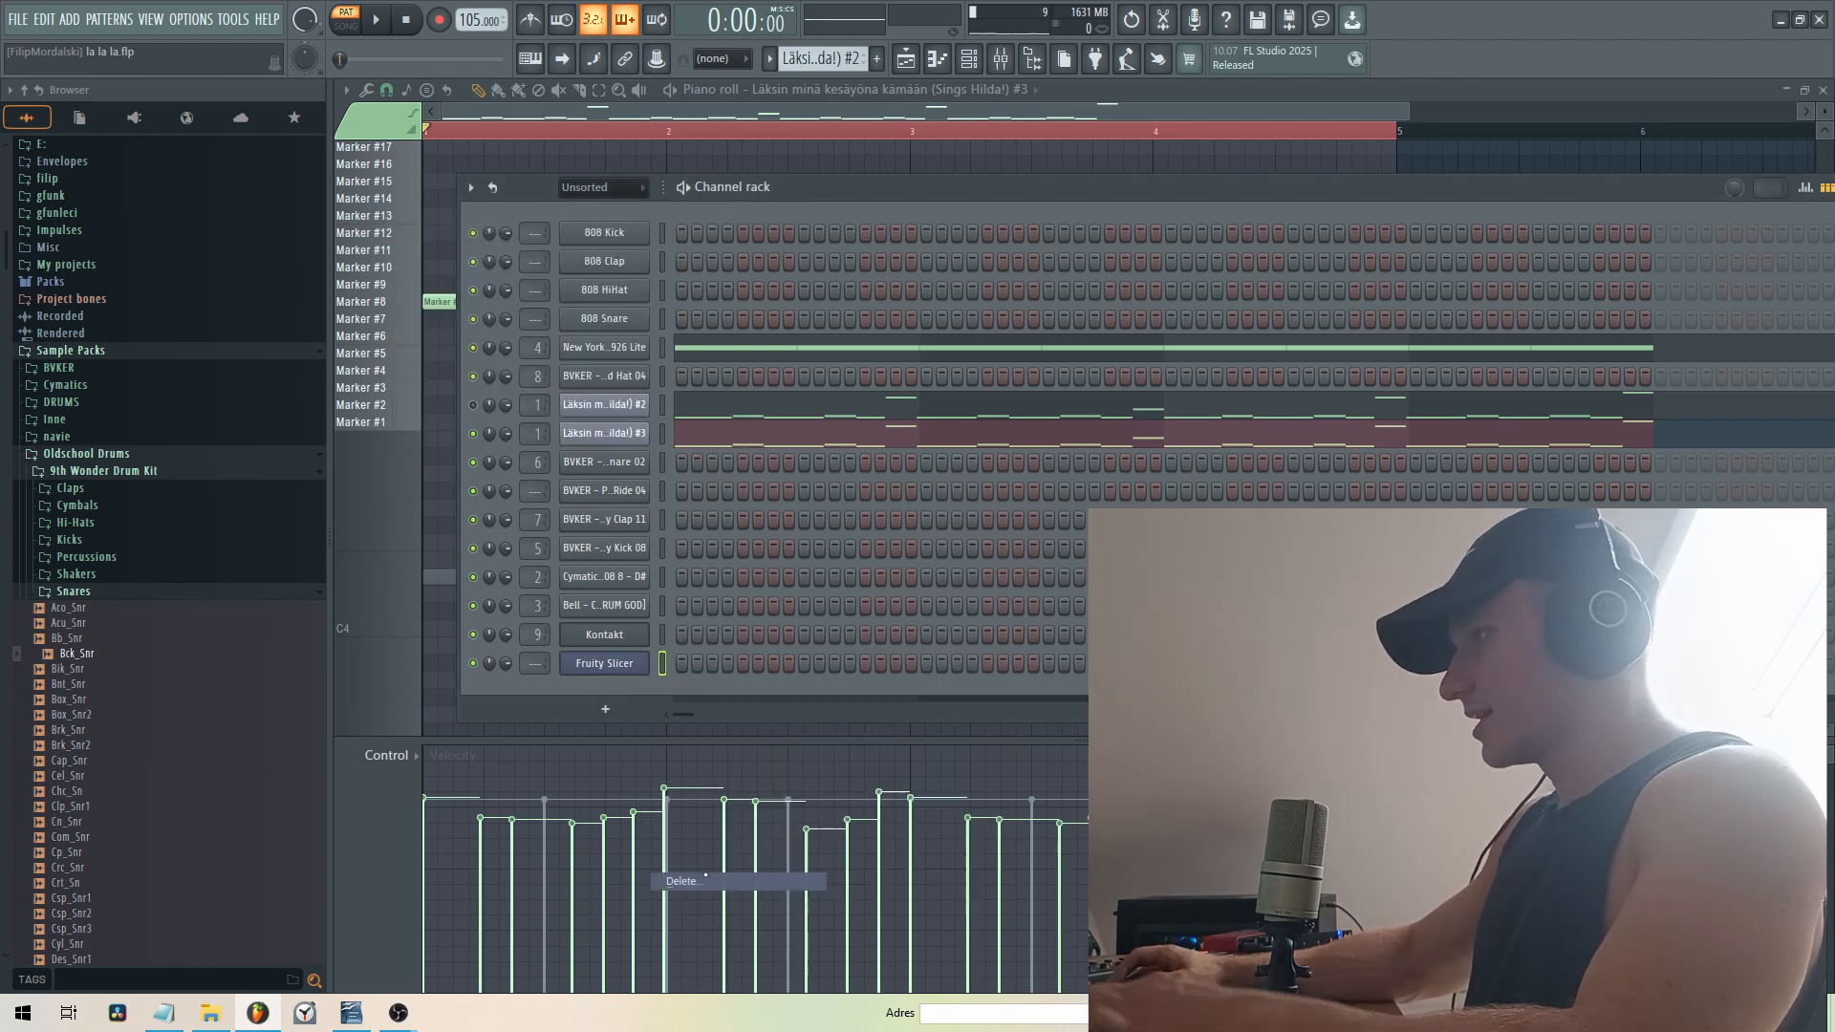
click(973, 569)
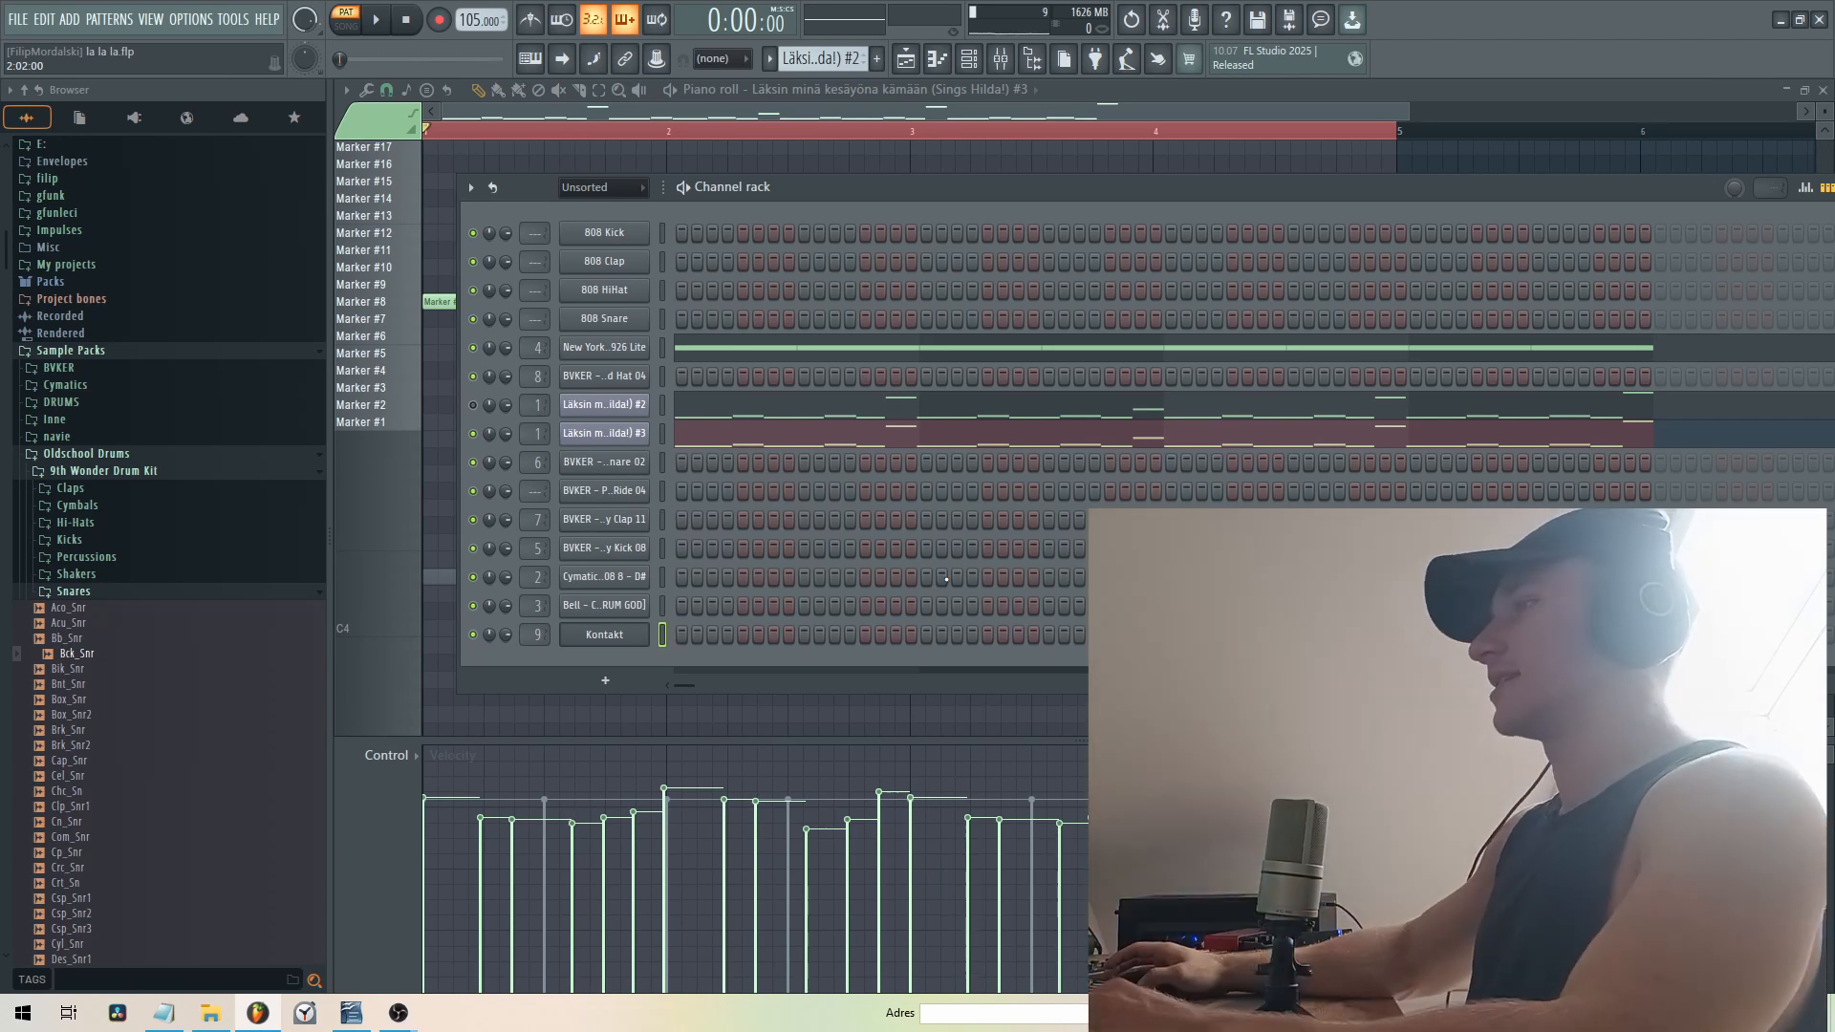
- Reopen Slicex for the sample channel #3 and run the Play To End script, with Reset and Selection set to No
click(621, 436)
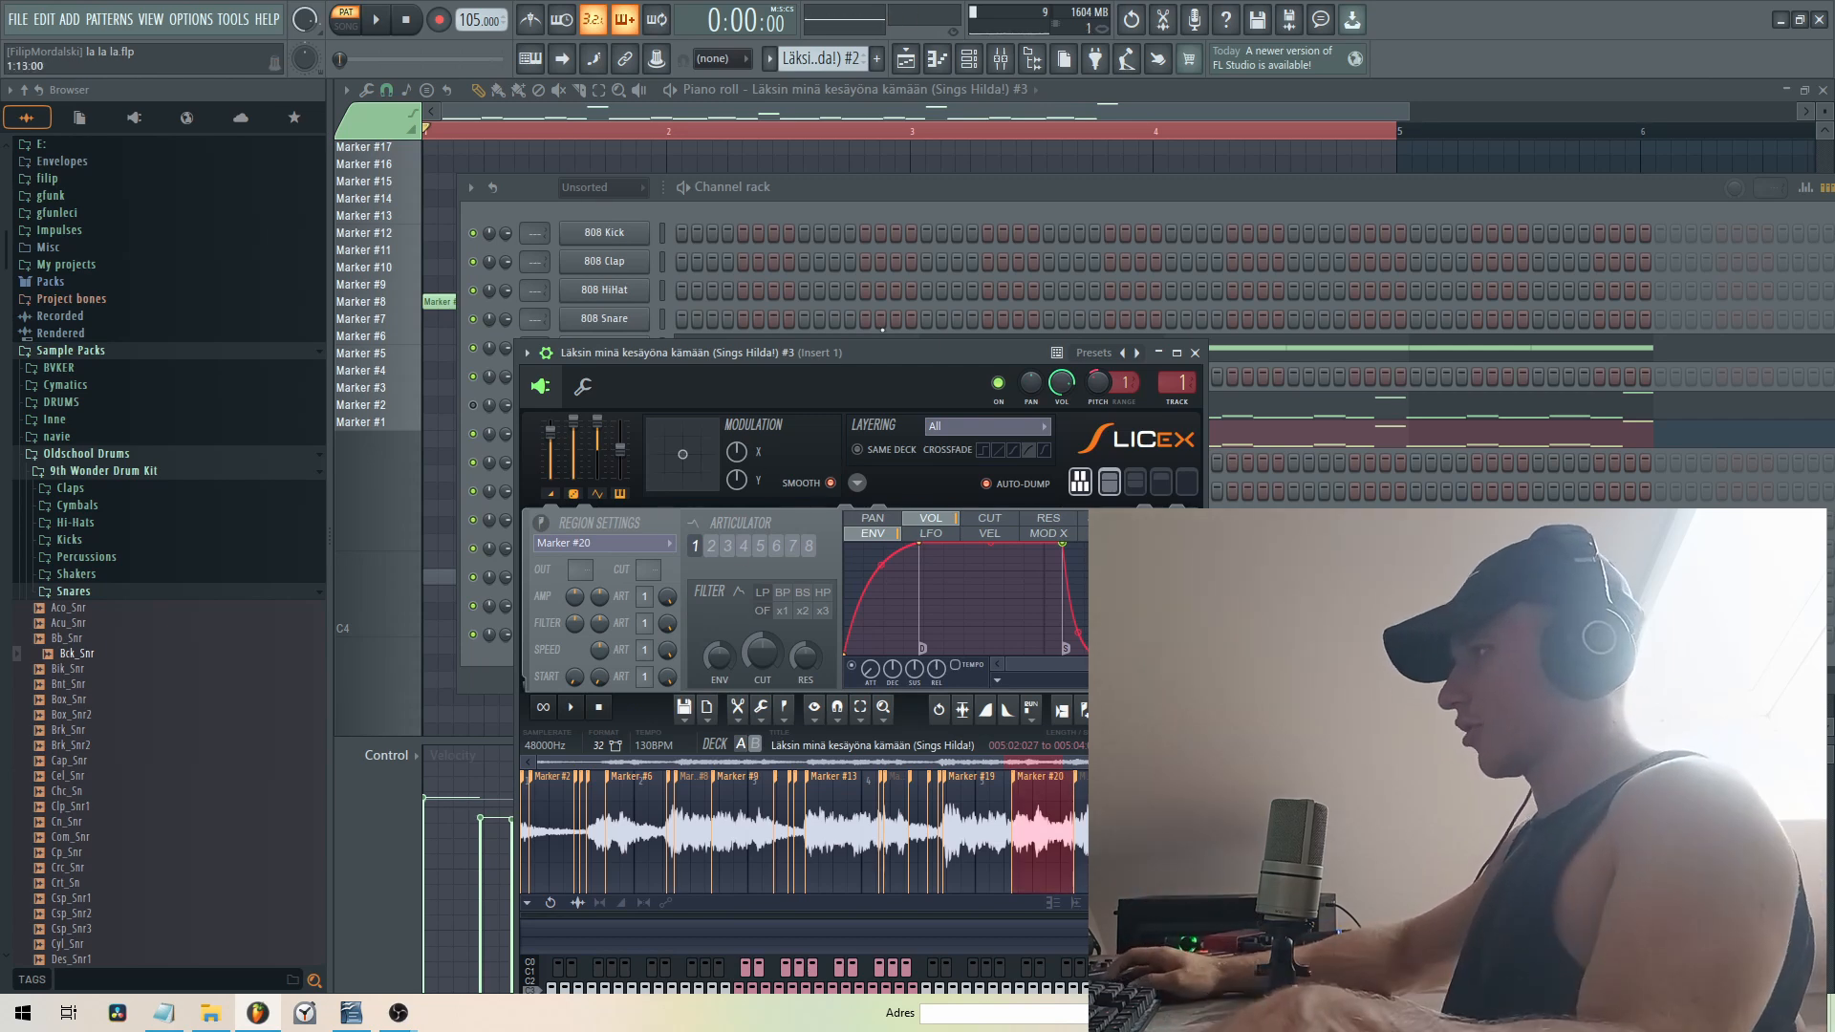
click(469, 661)
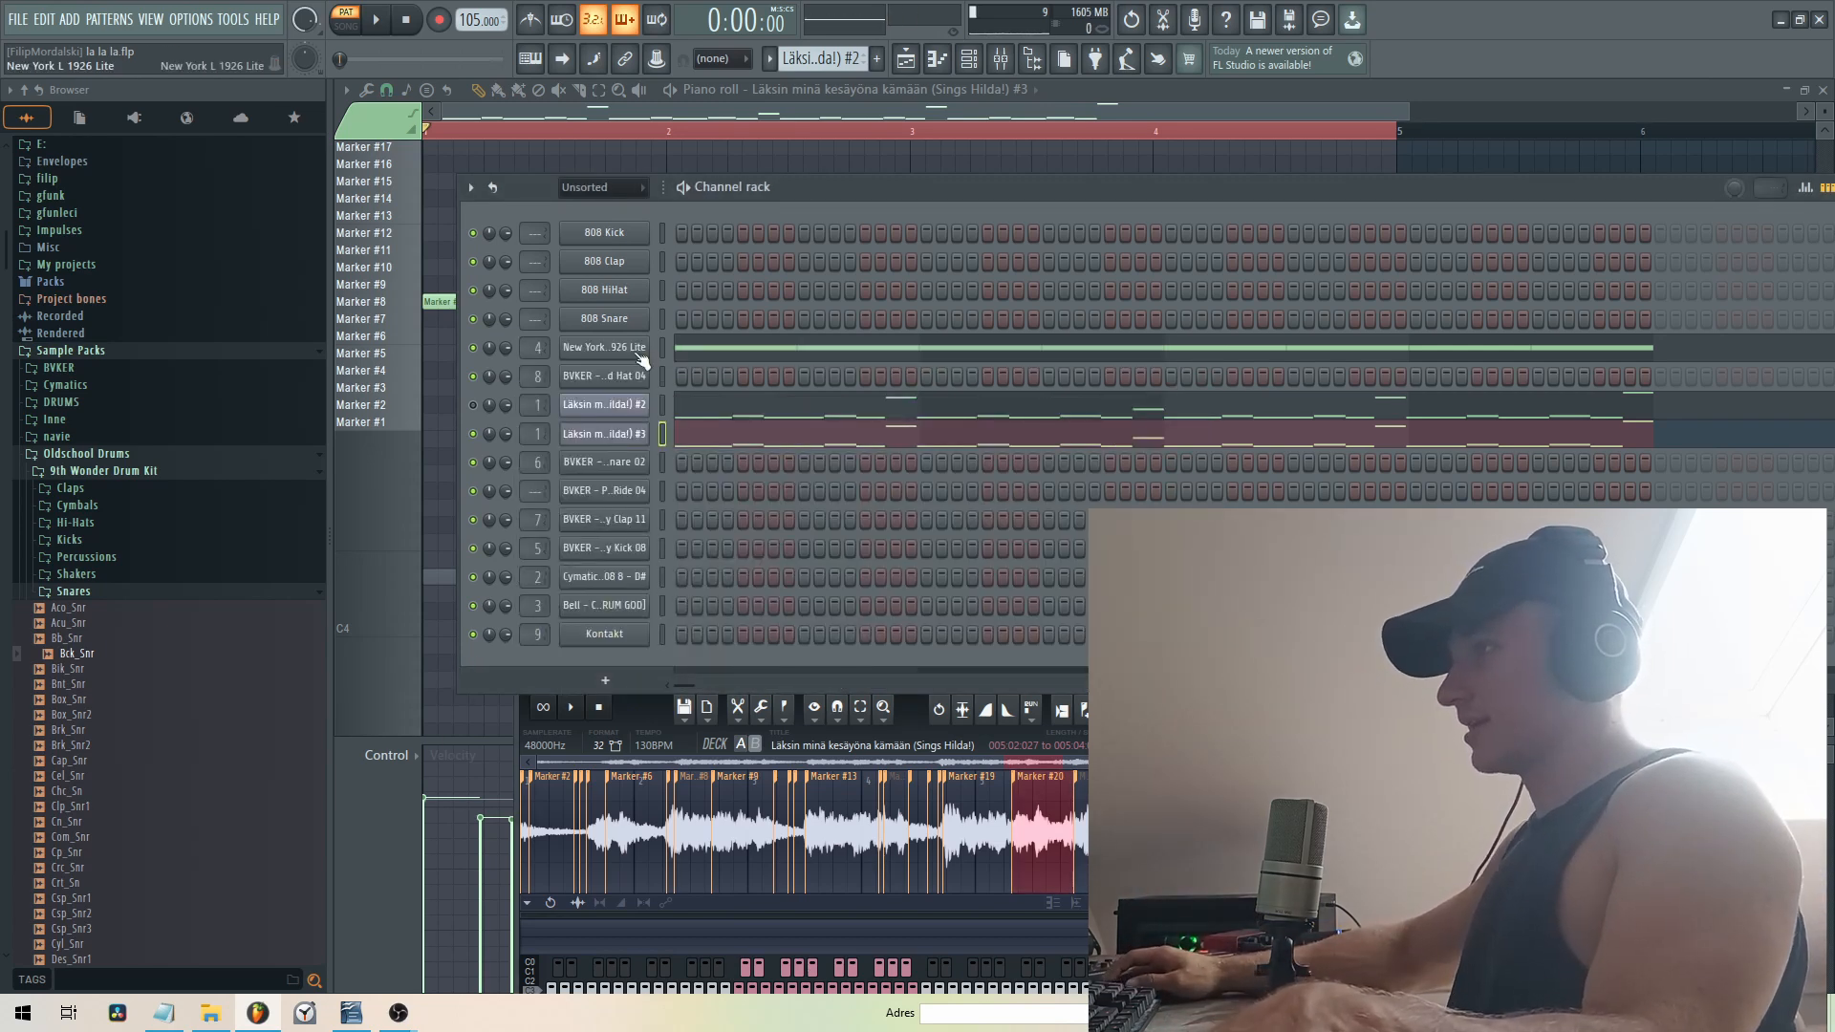
click(646, 436)
click(646, 436)
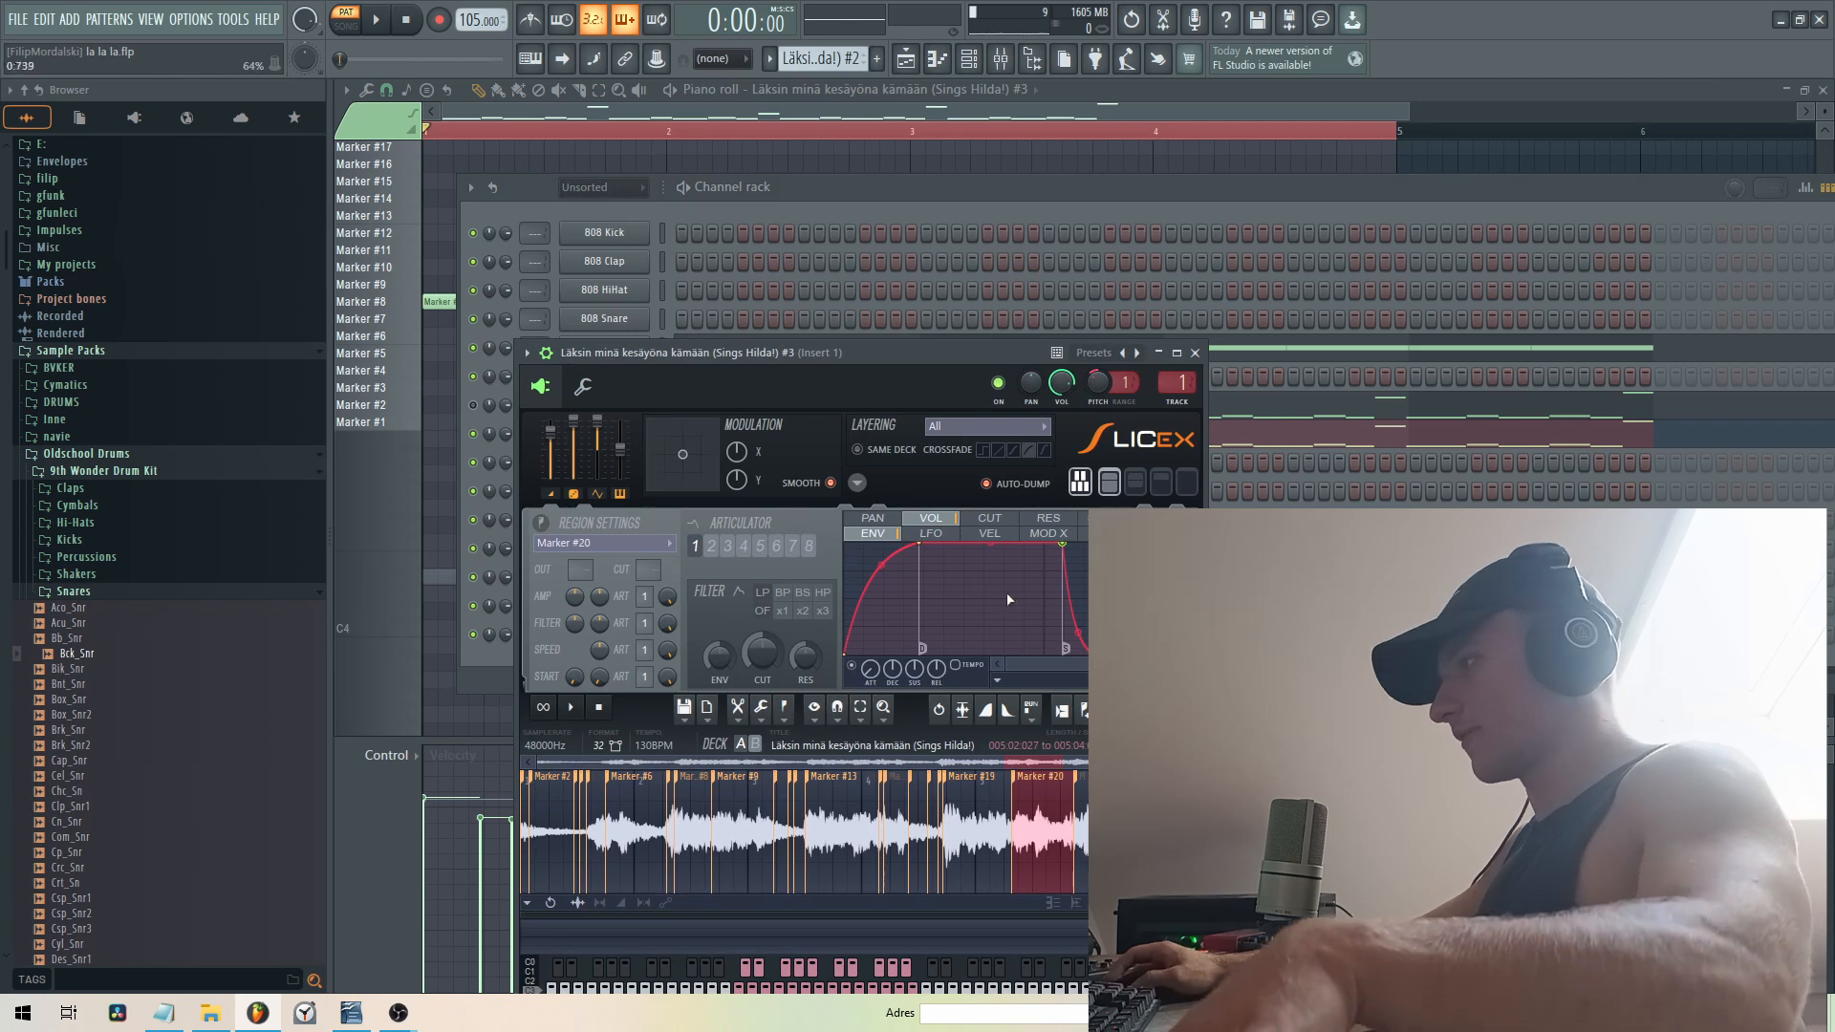
click(1034, 717)
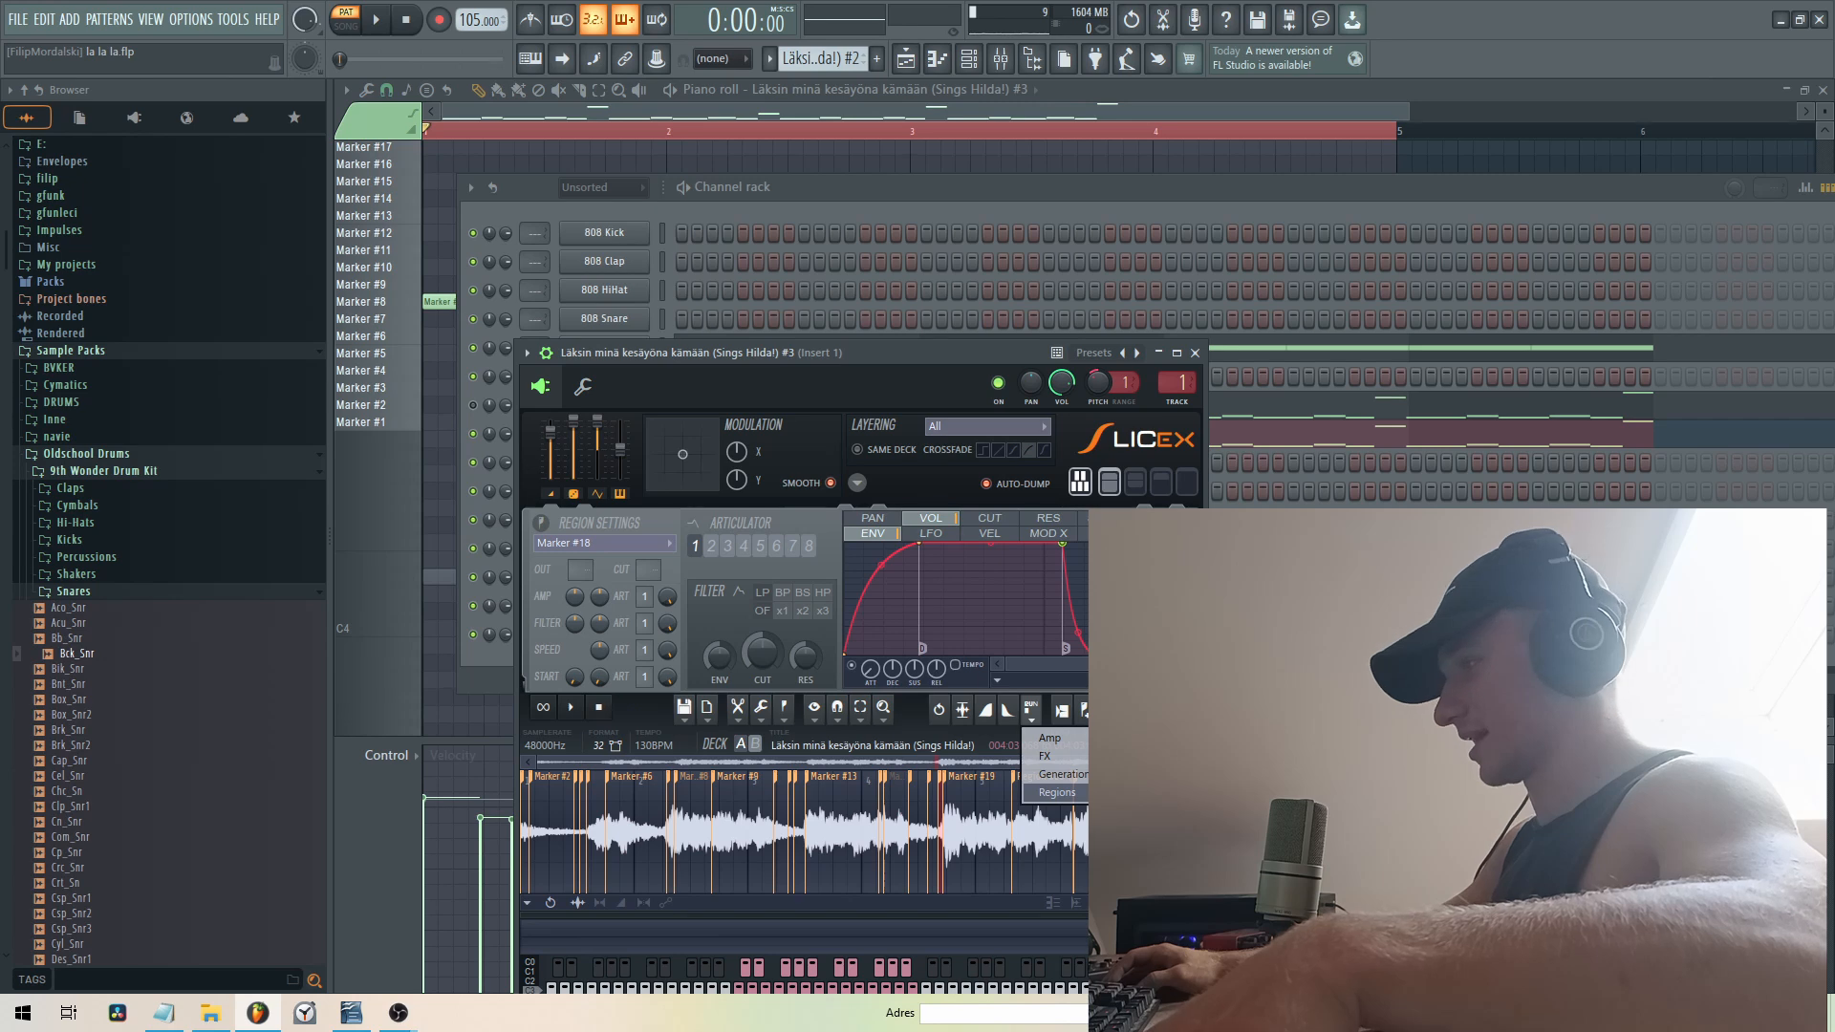
click(1138, 810)
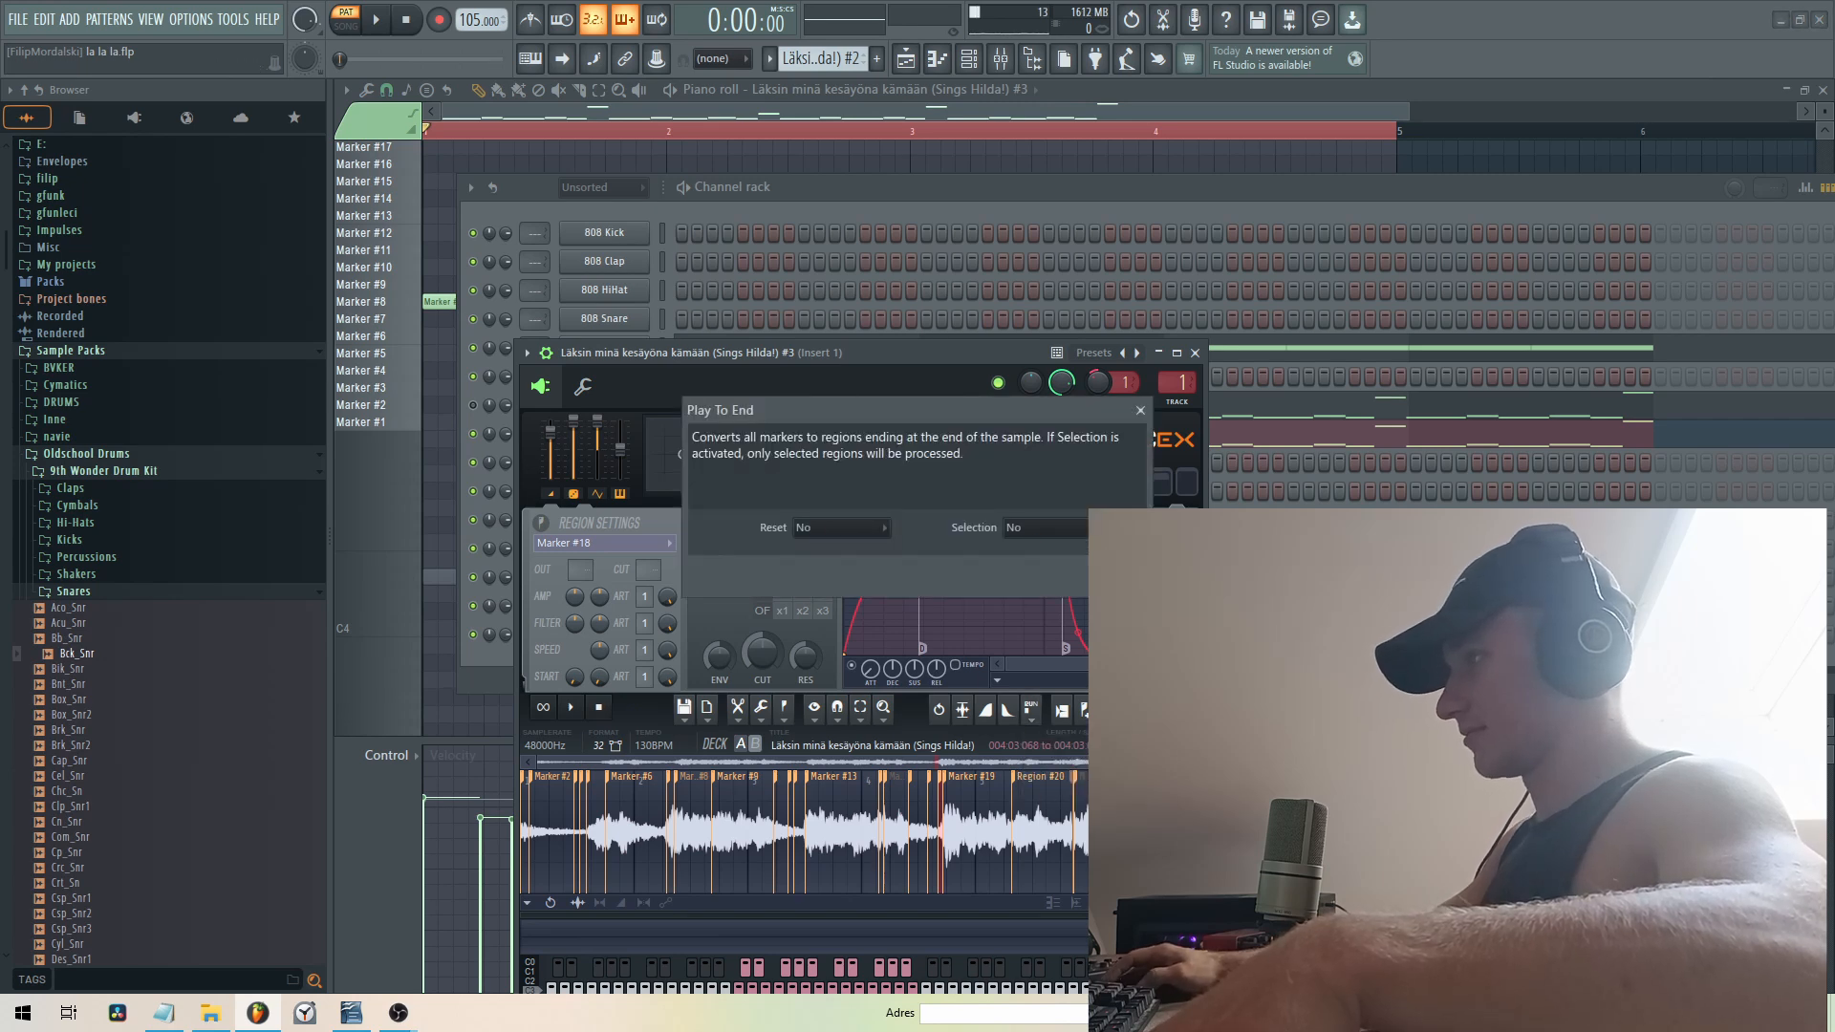
click(1109, 576)
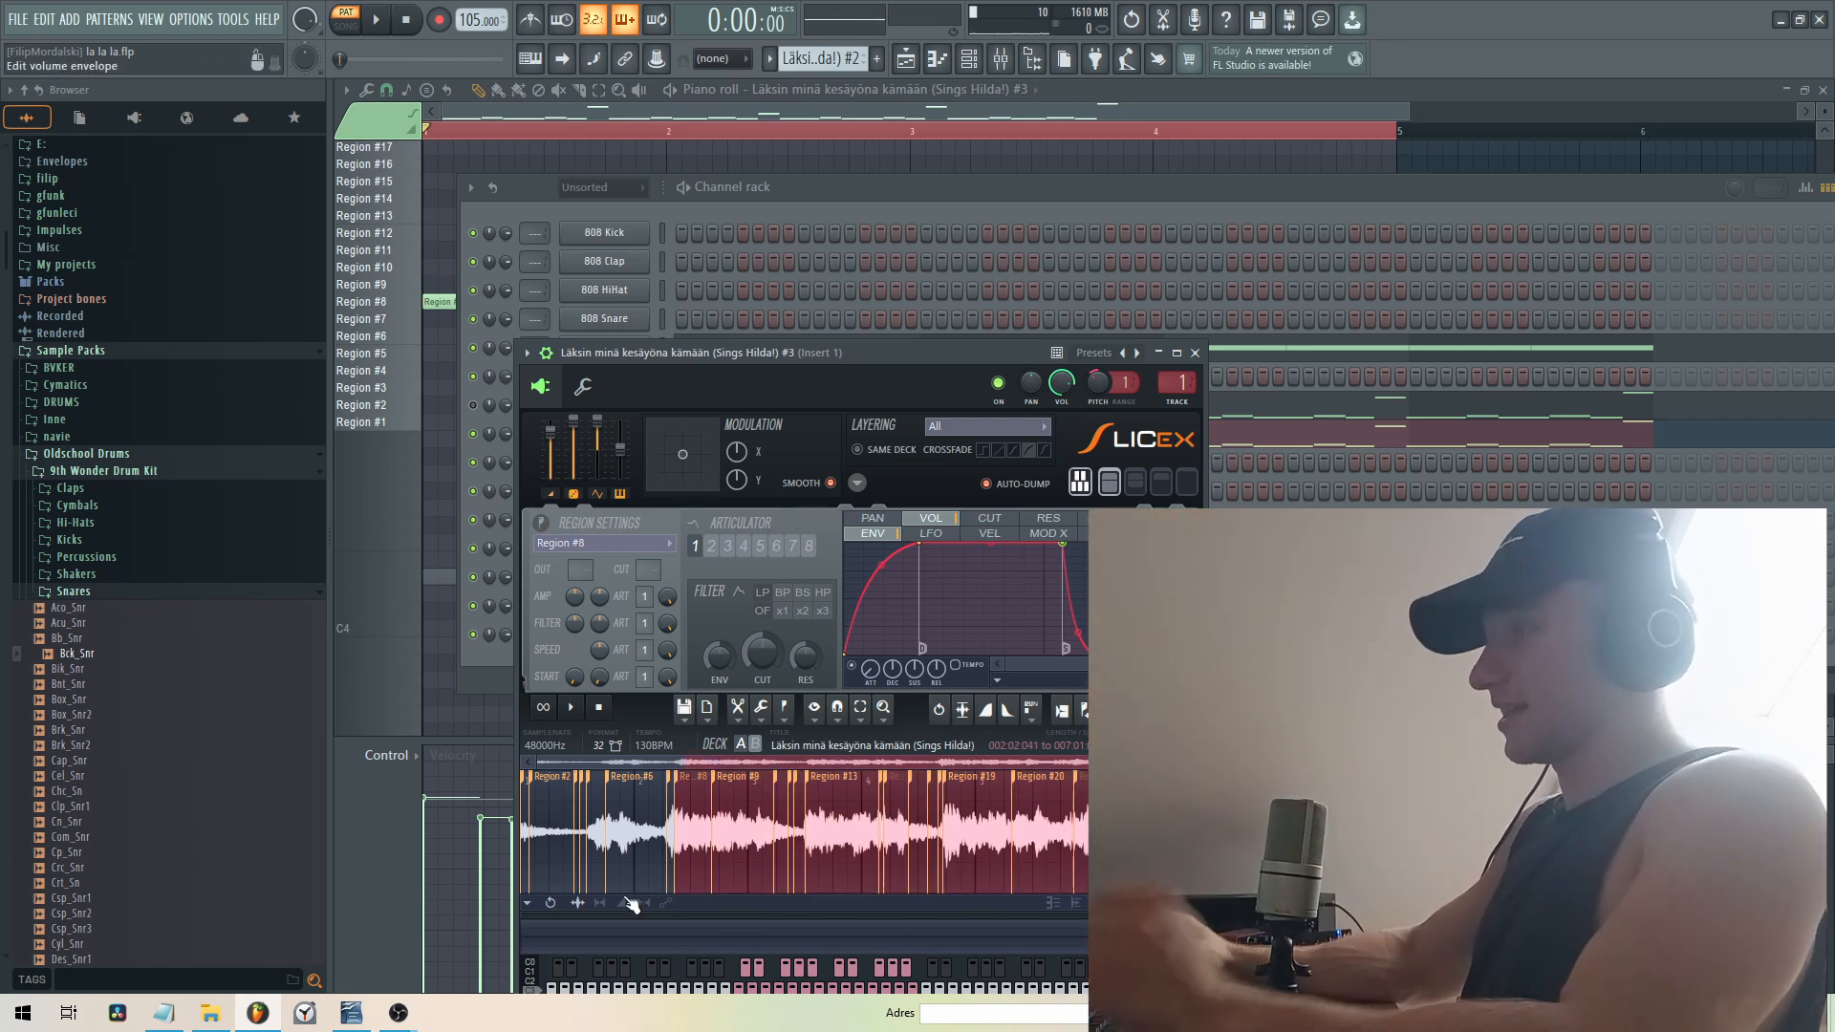
- Reverse Region #8 of the vocal sample and switch to the Sampling Masterclass.odt document
mouse_move(402, 1011)
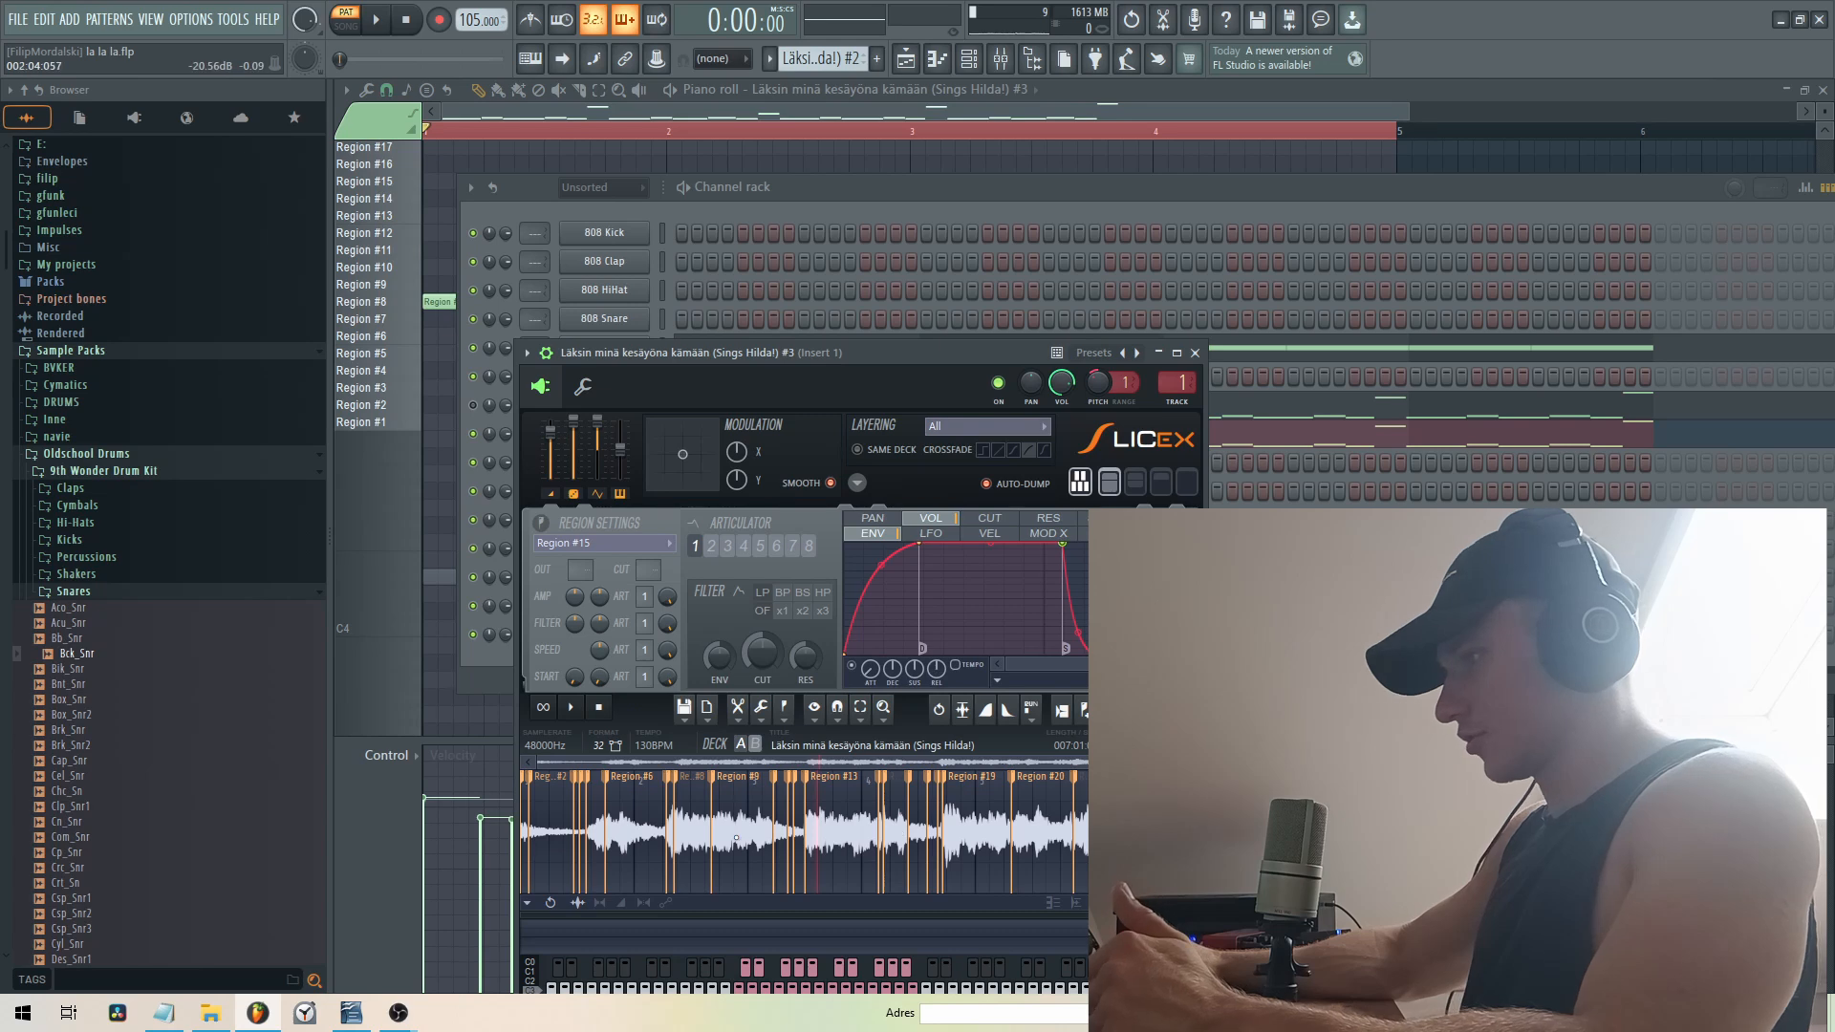
double_click(693, 834)
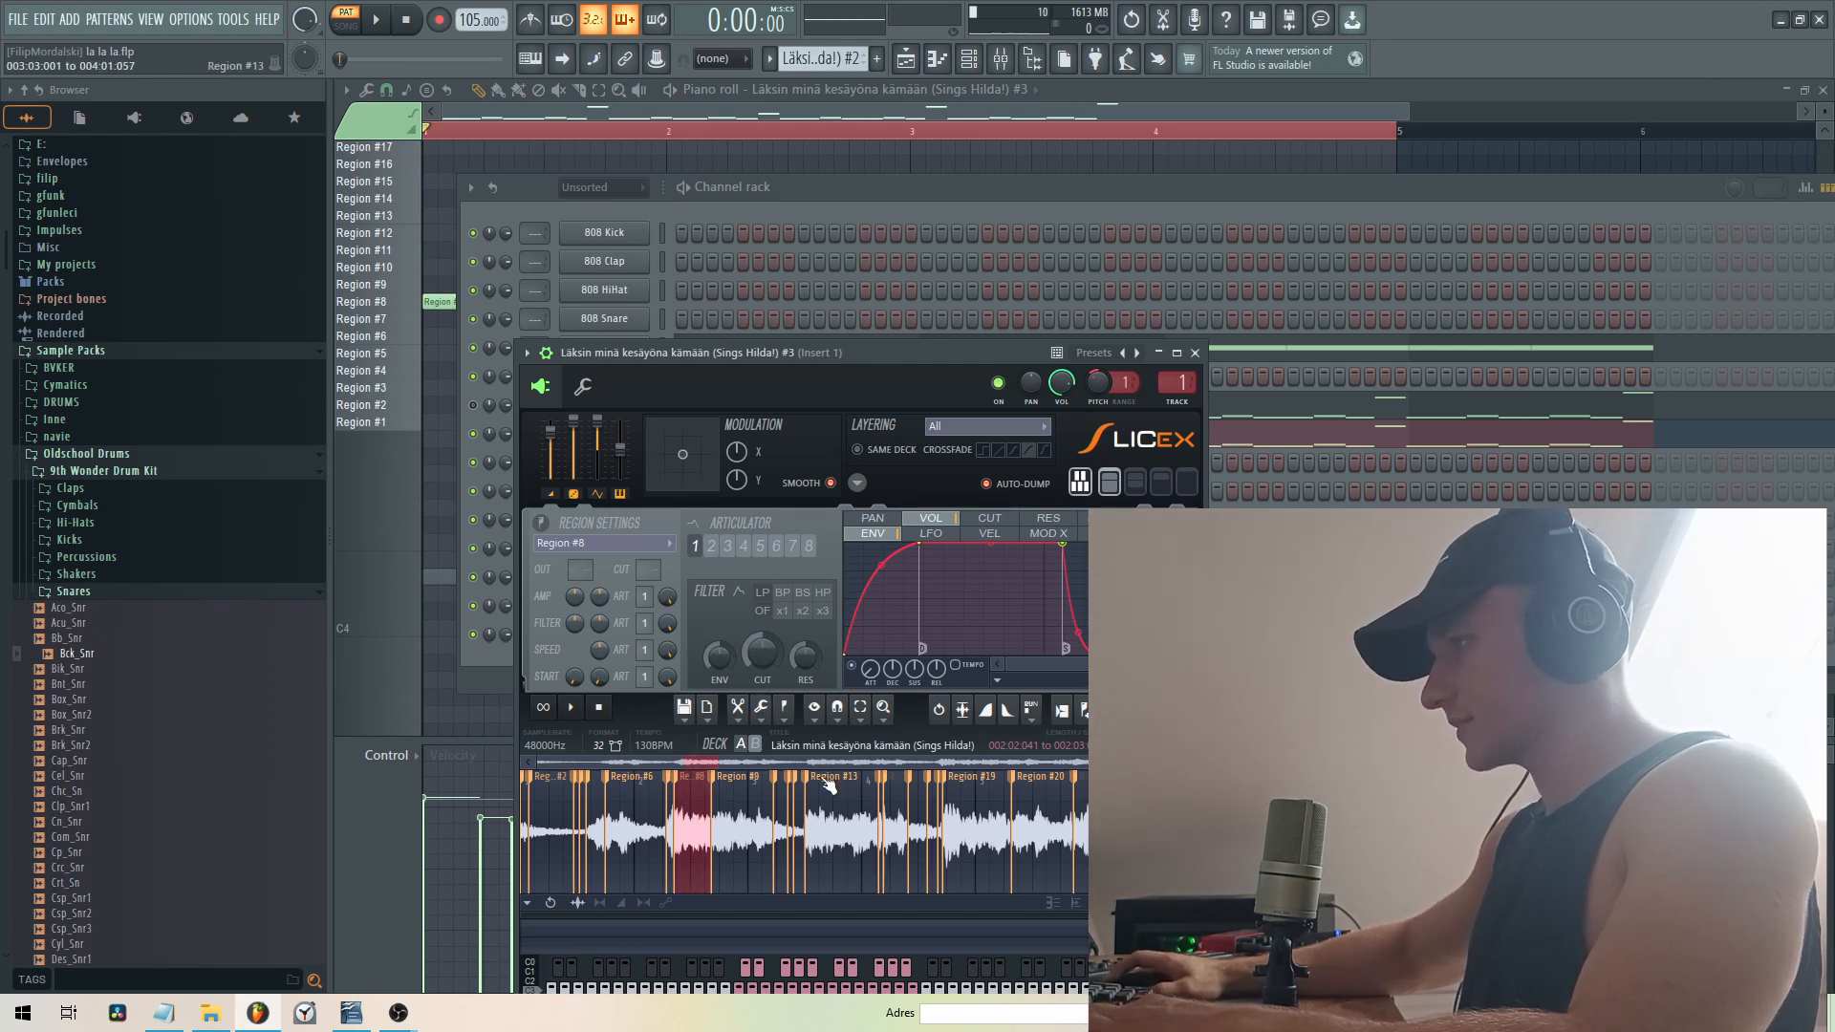
click(781, 724)
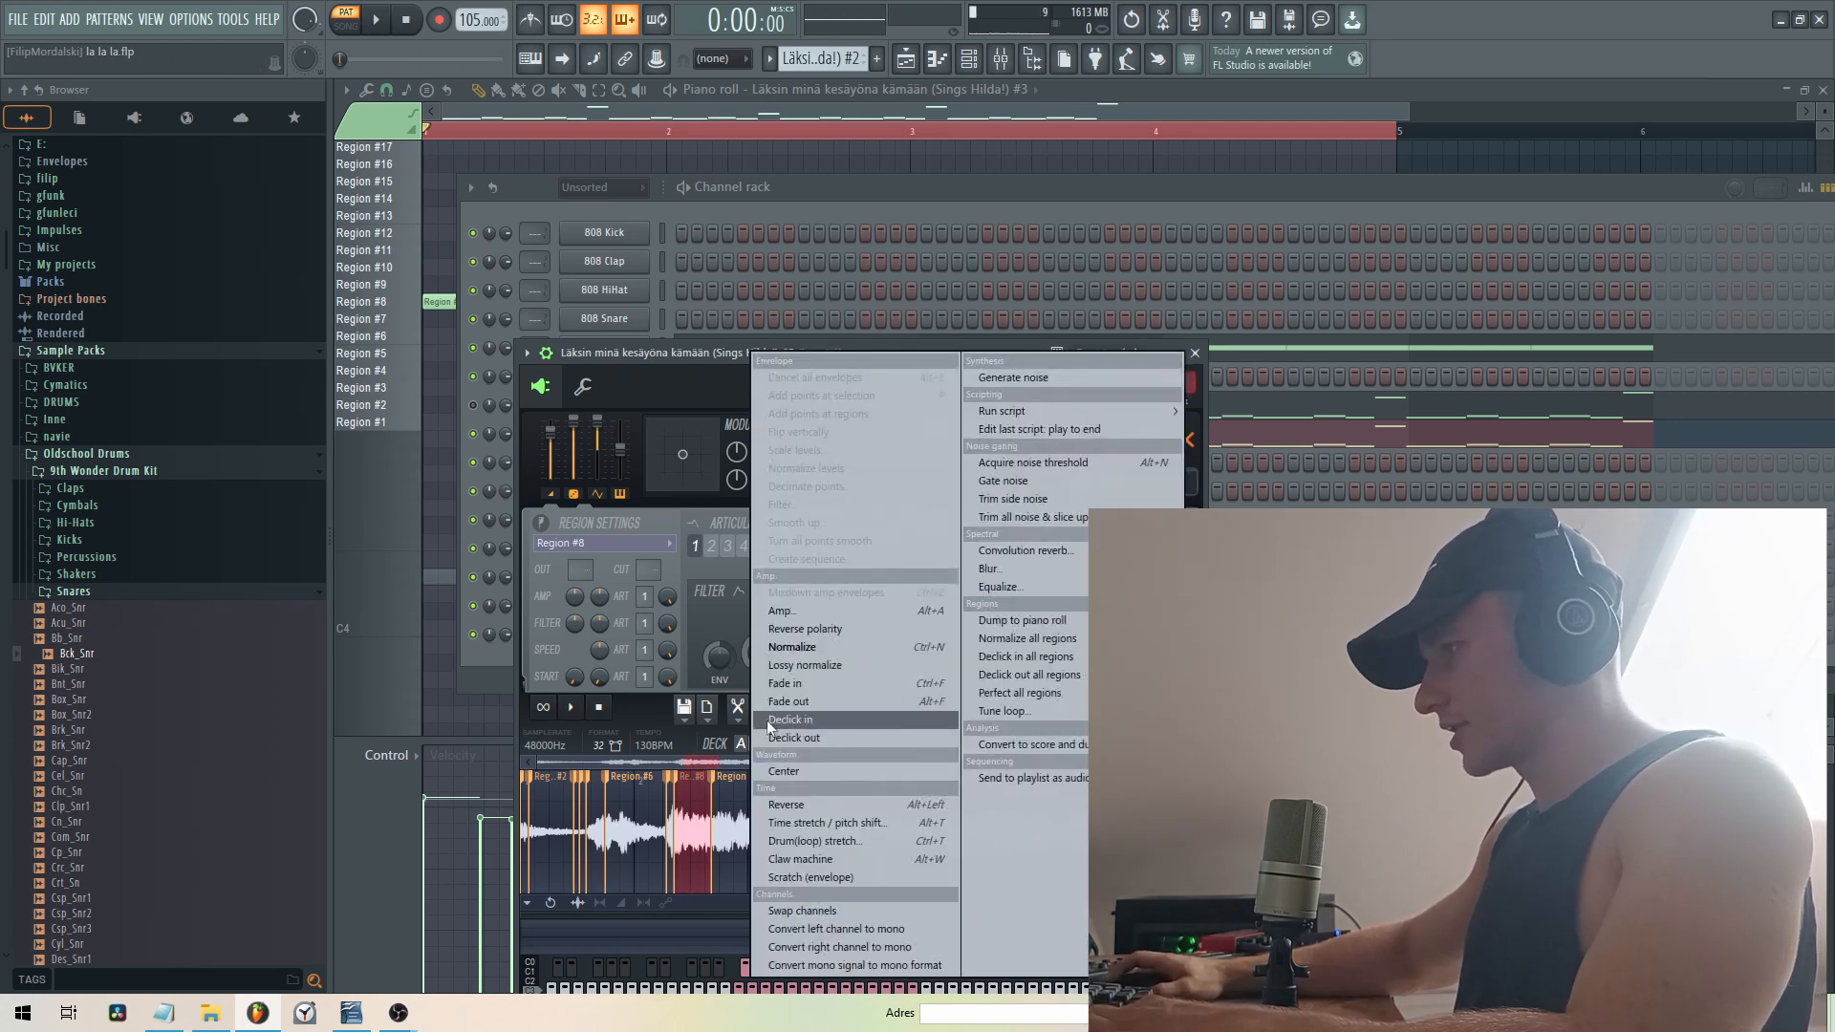
click(843, 805)
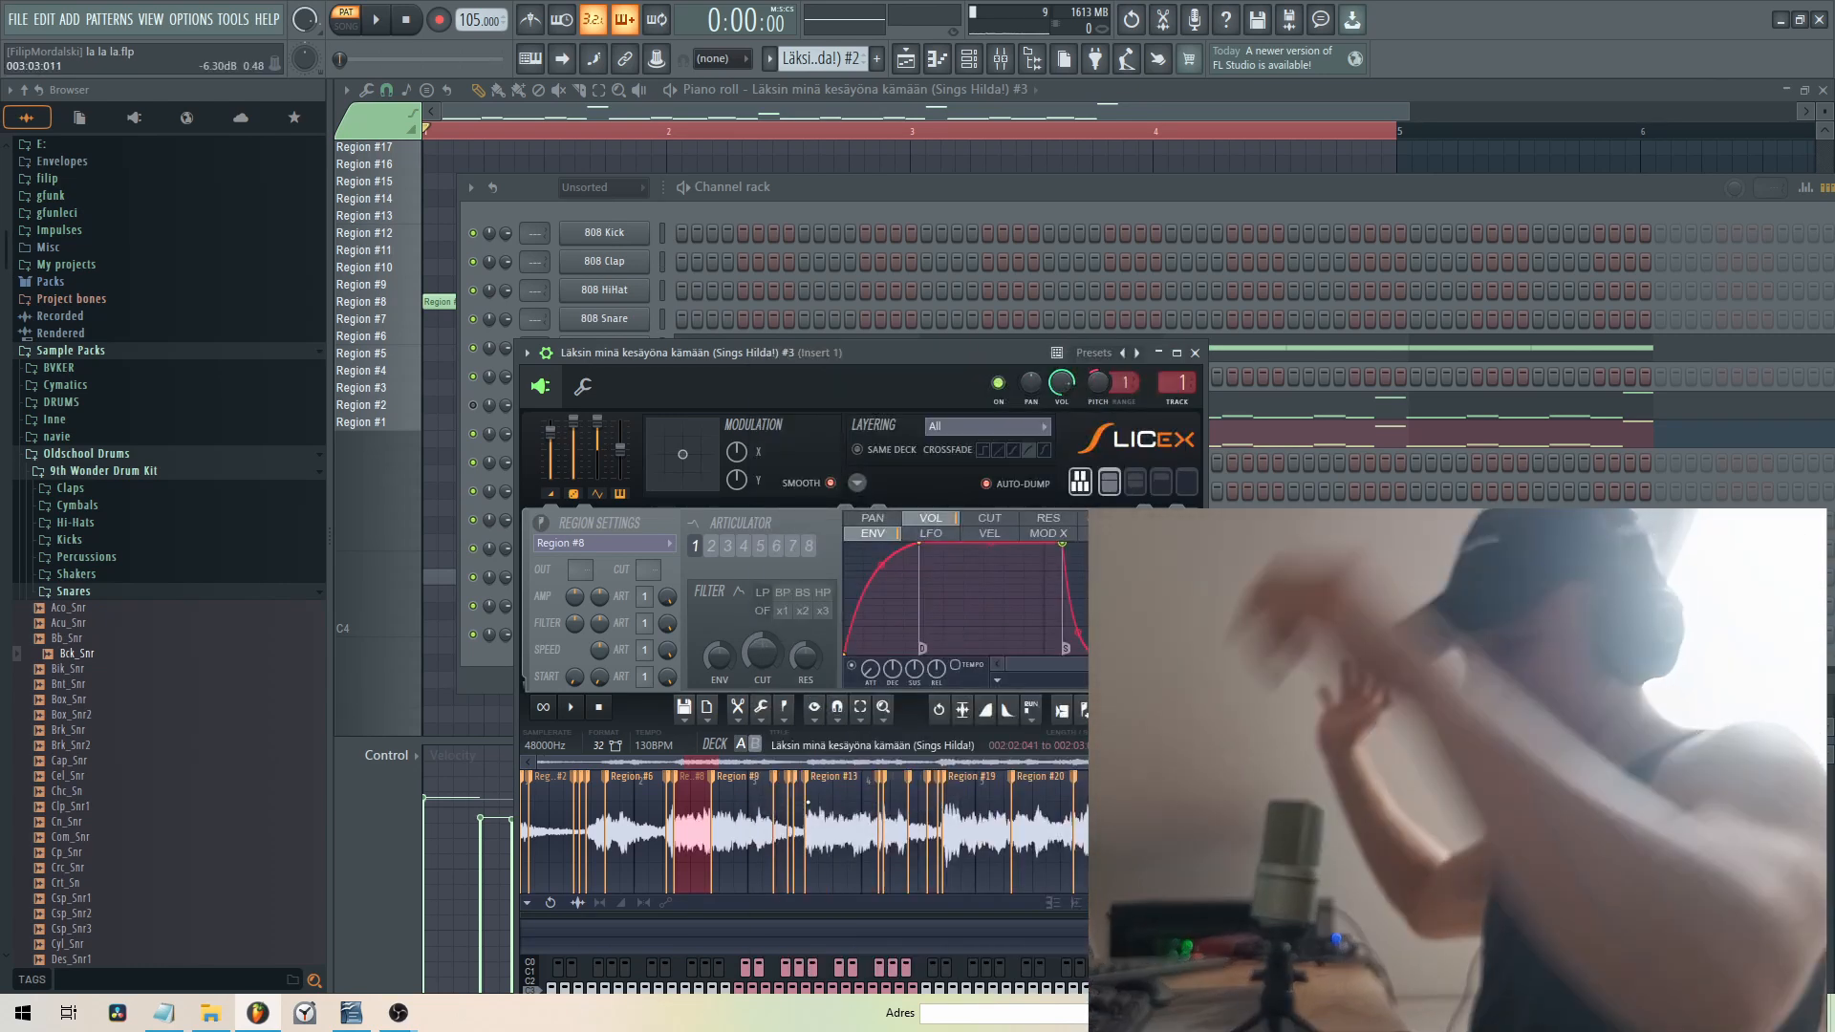
mouse_move(352, 1013)
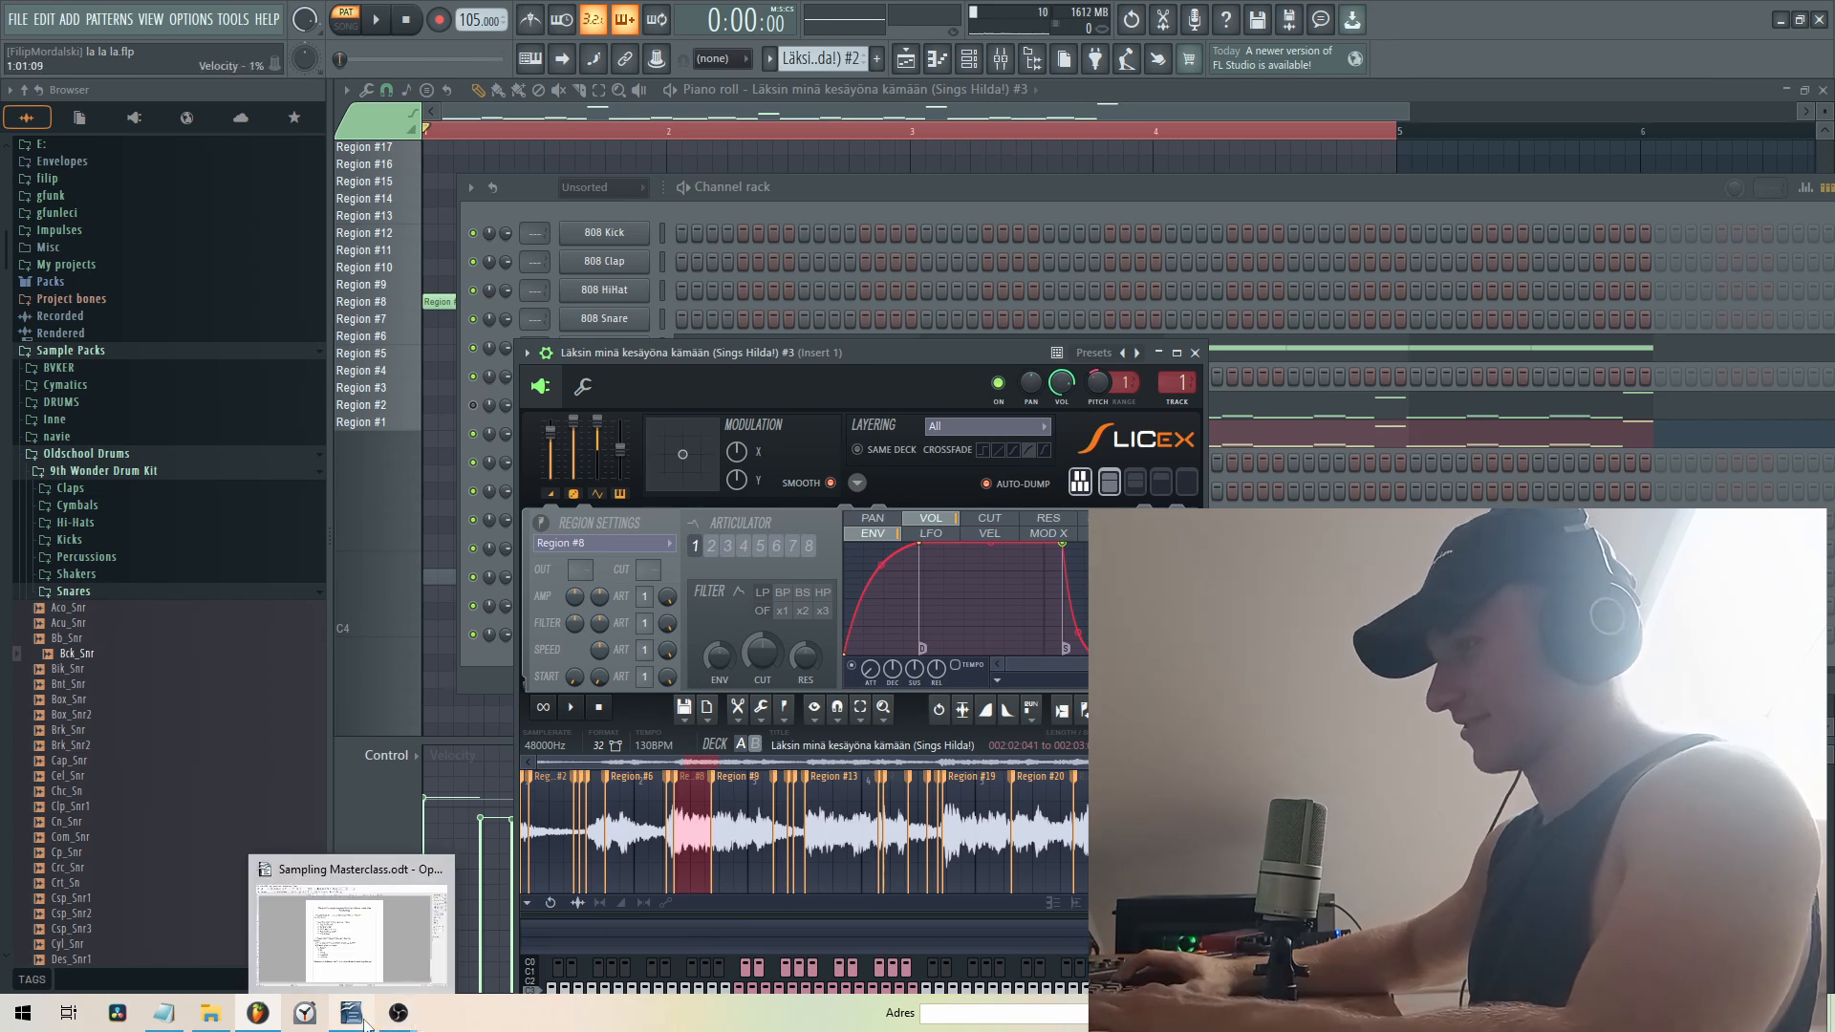
click(368, 922)
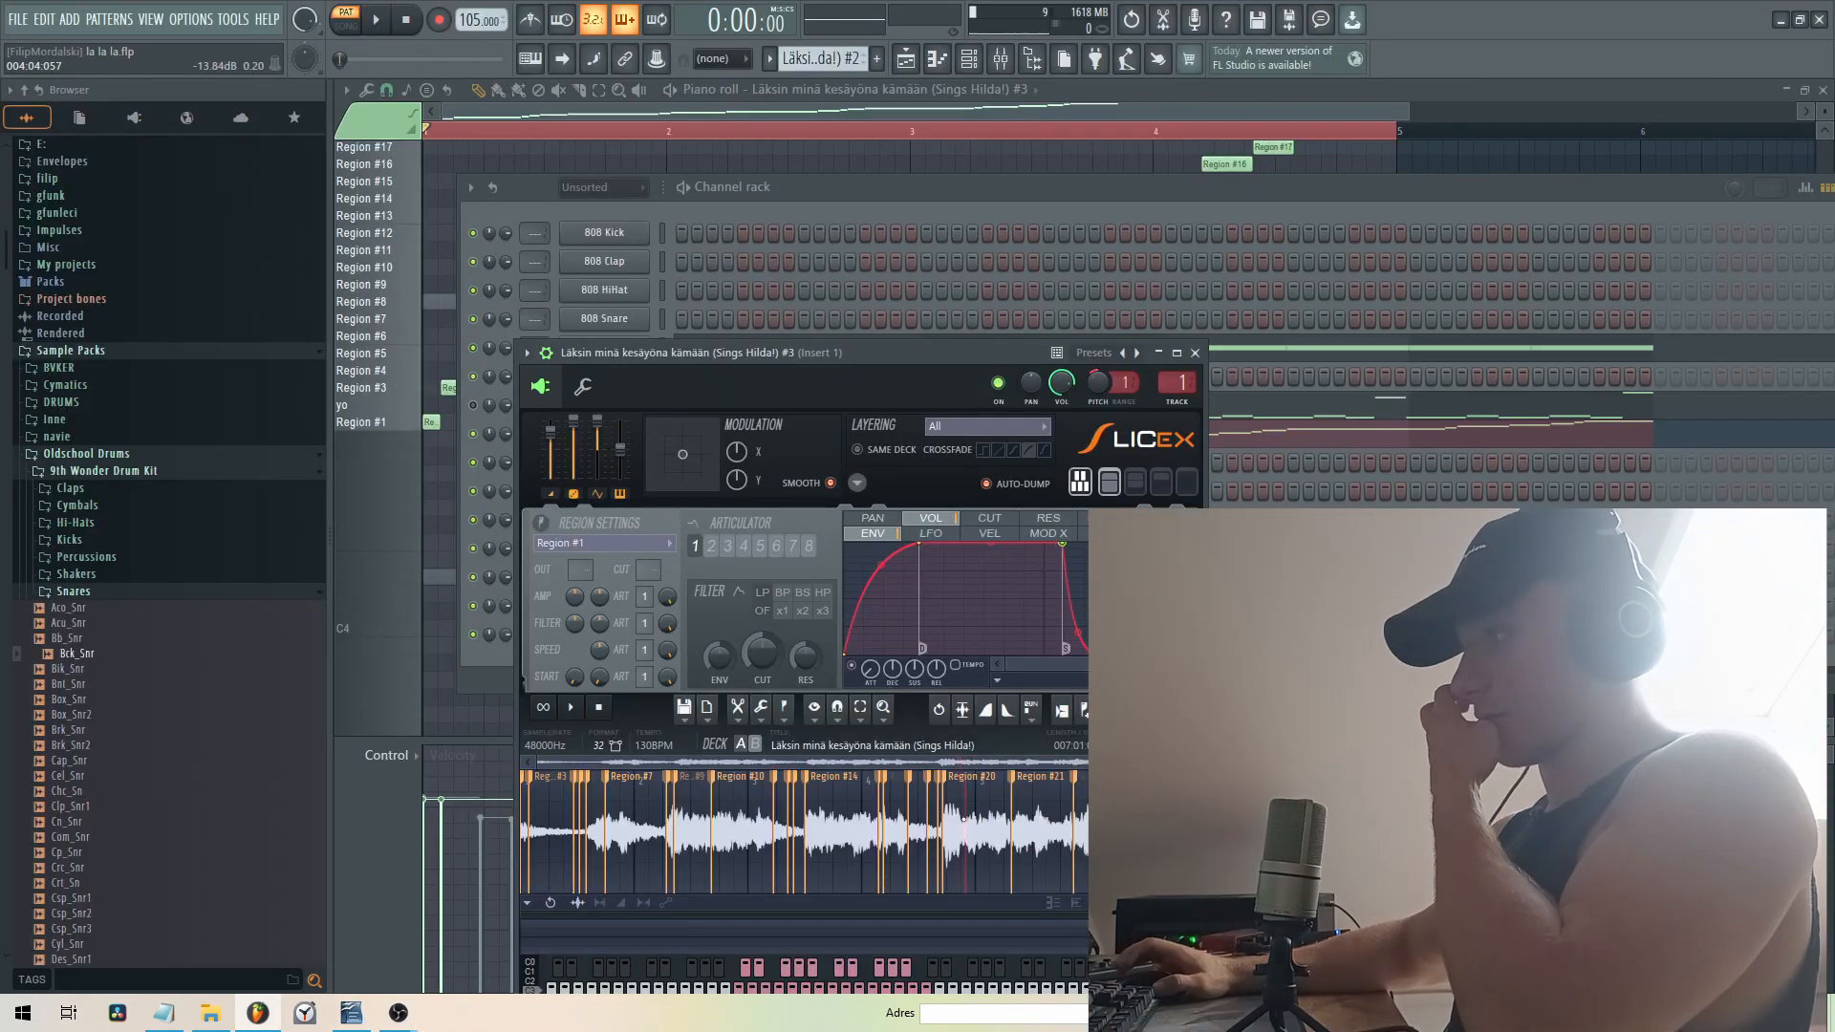
- Return to FL Studio and audition several slices of the vocal sample one after another
key(y)
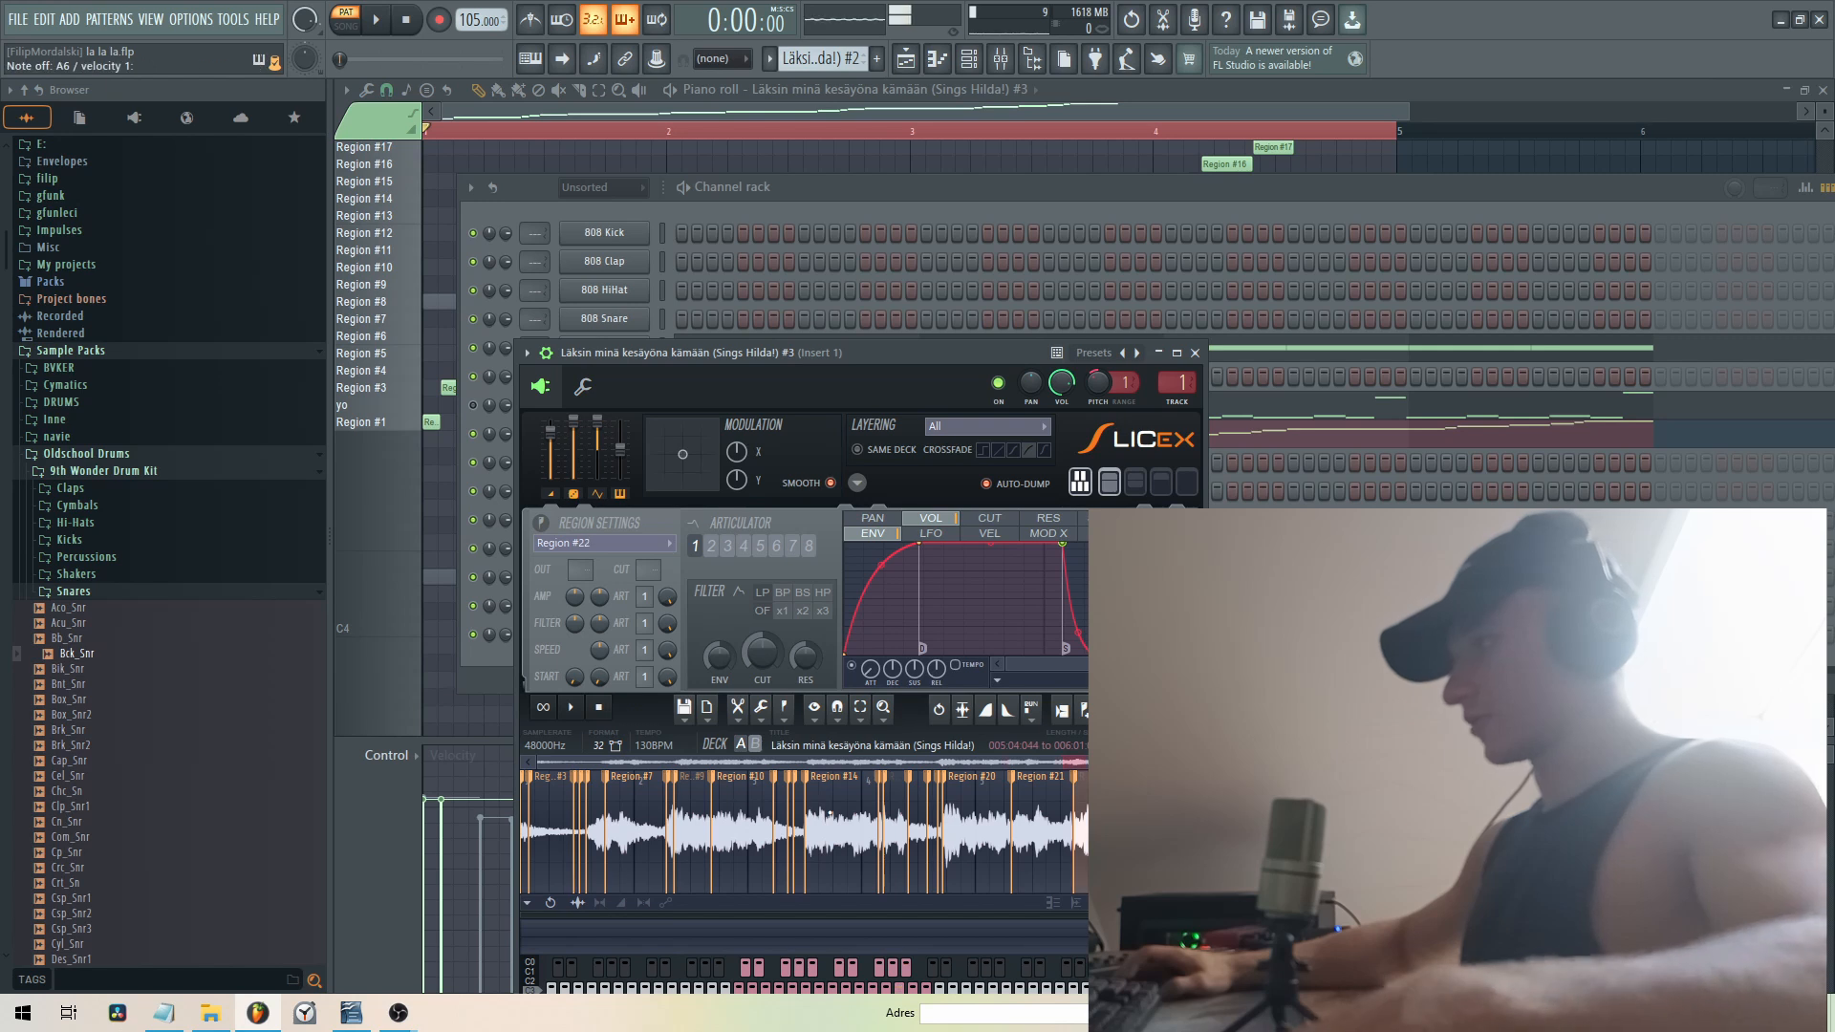
key(6)
key(2)
key(m)
key(2)
key(q)
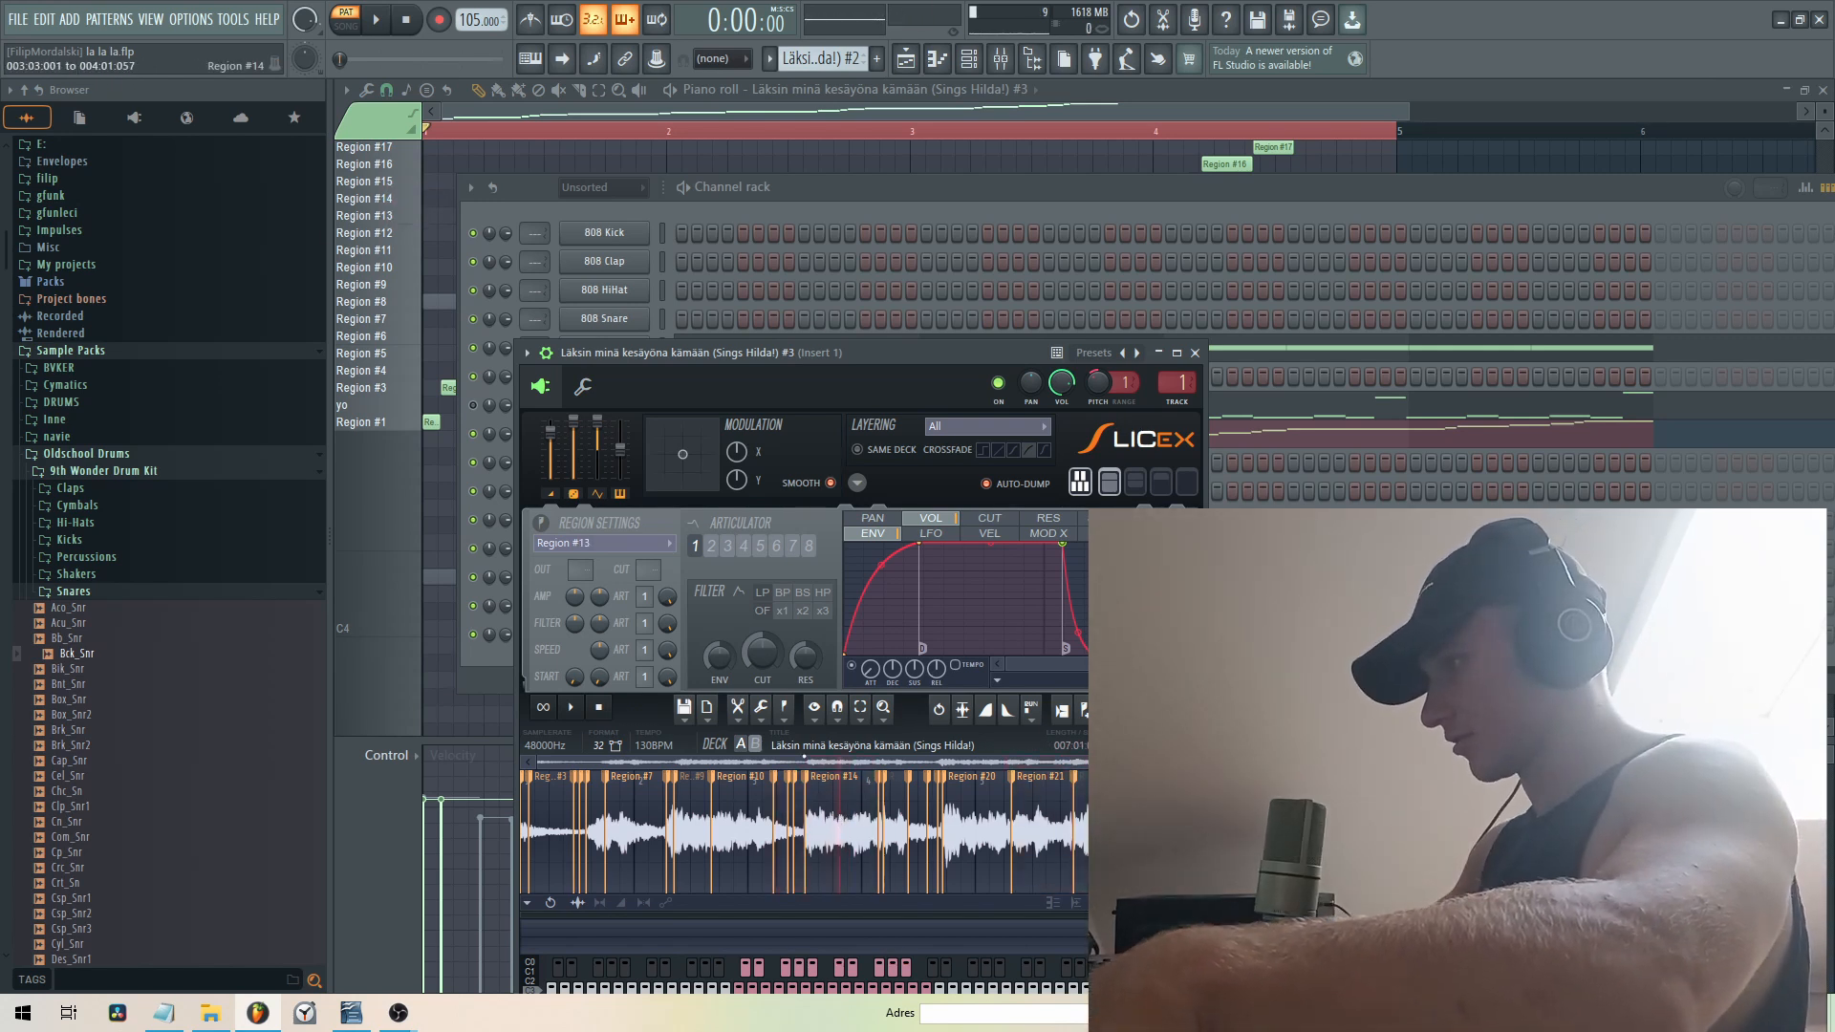
- Add a new marker partway through Region #14 of the sample and audition the new slice
right_click(783, 715)
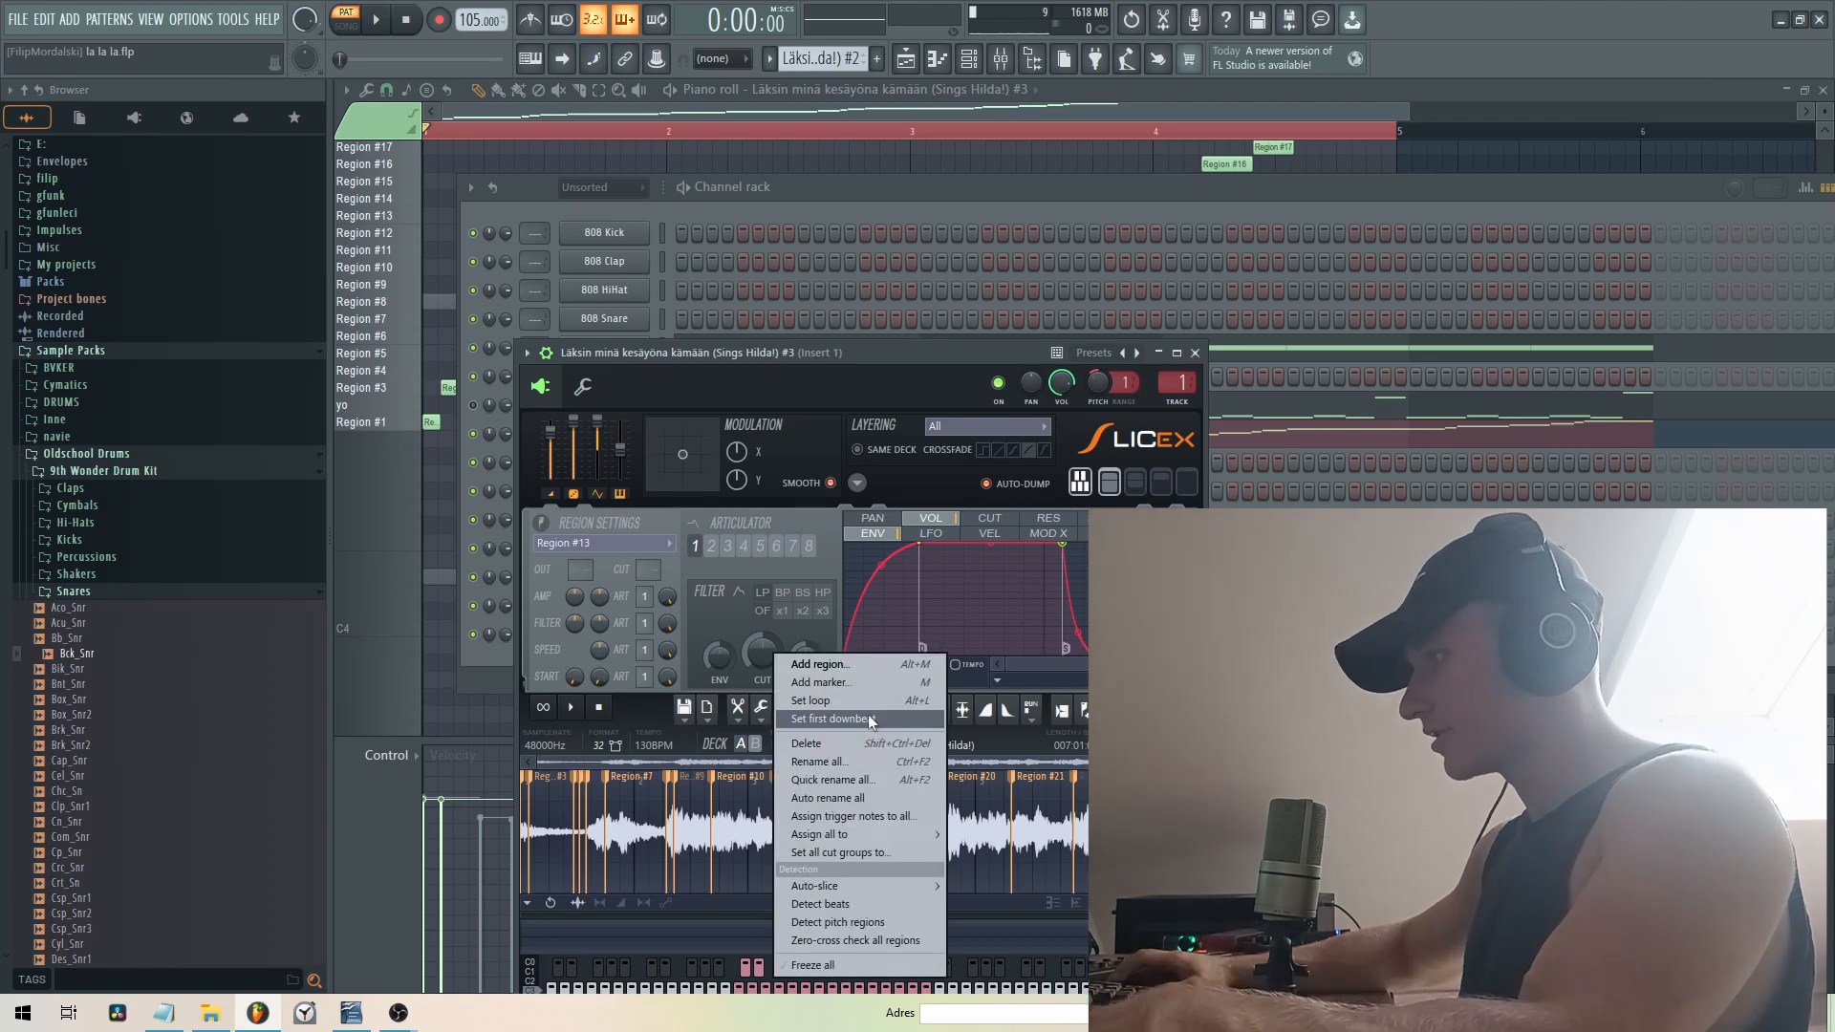
click(864, 680)
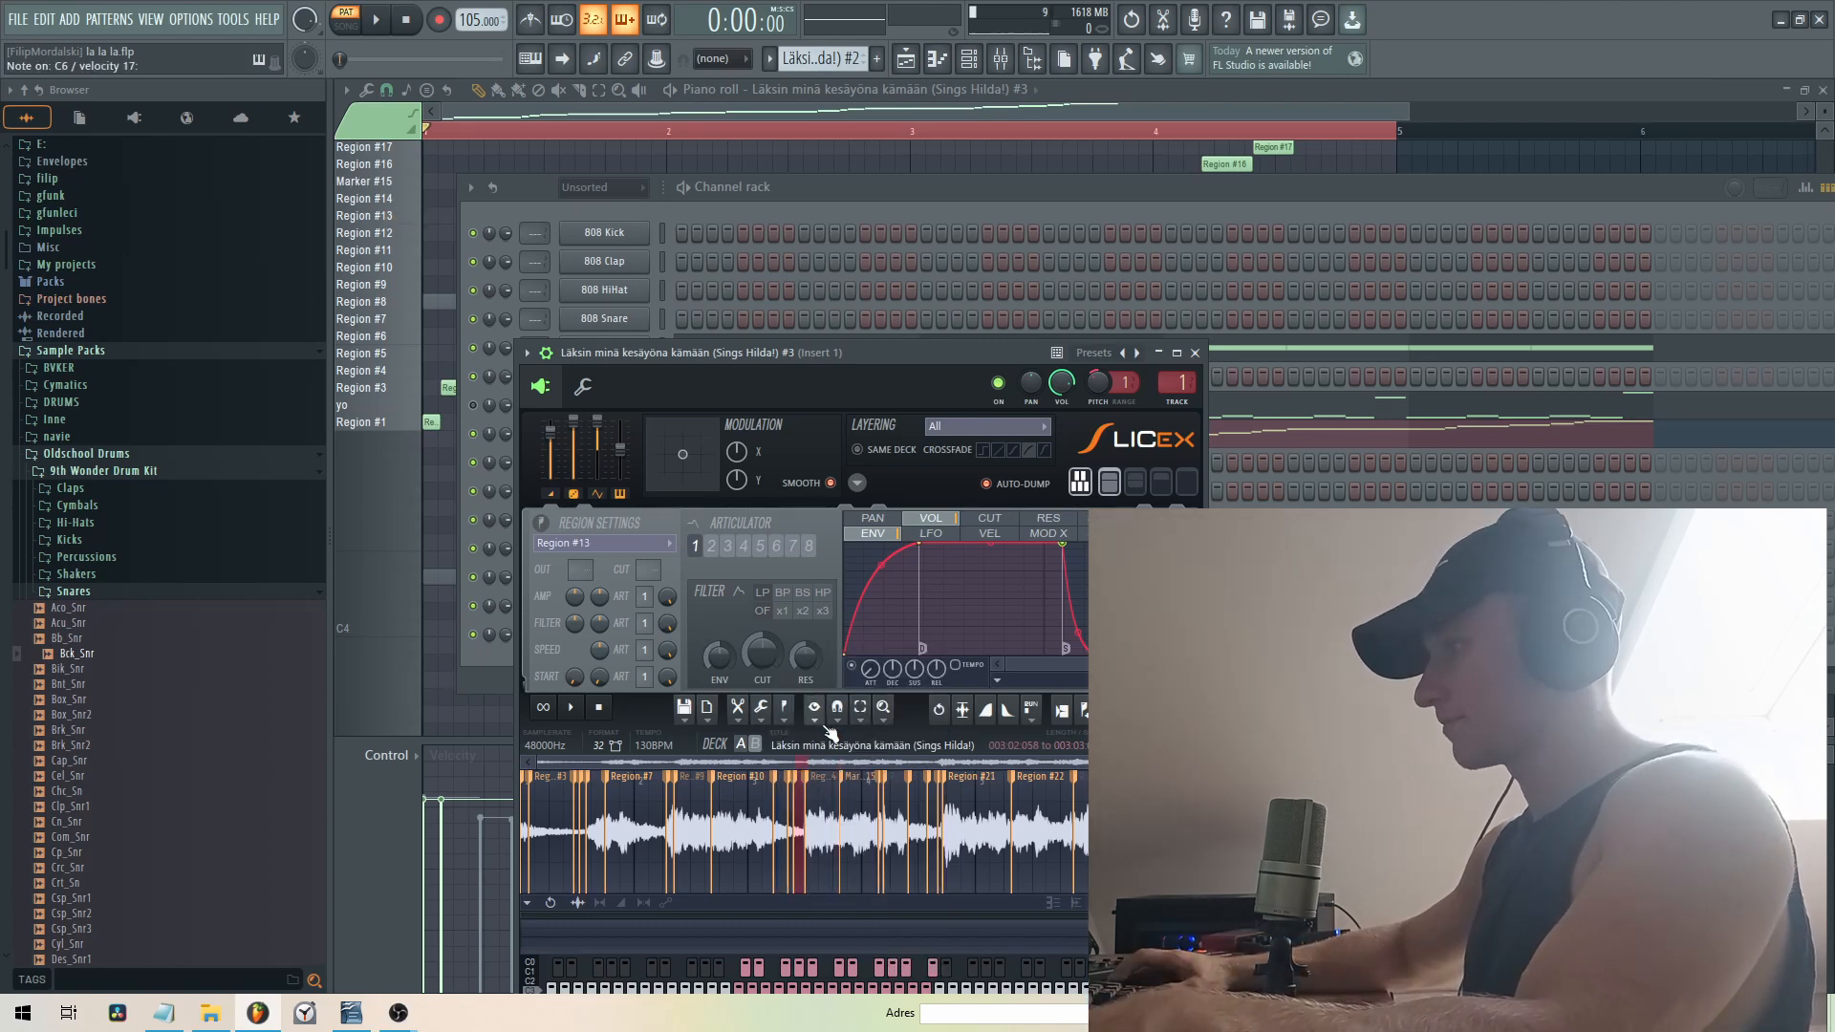
click(881, 793)
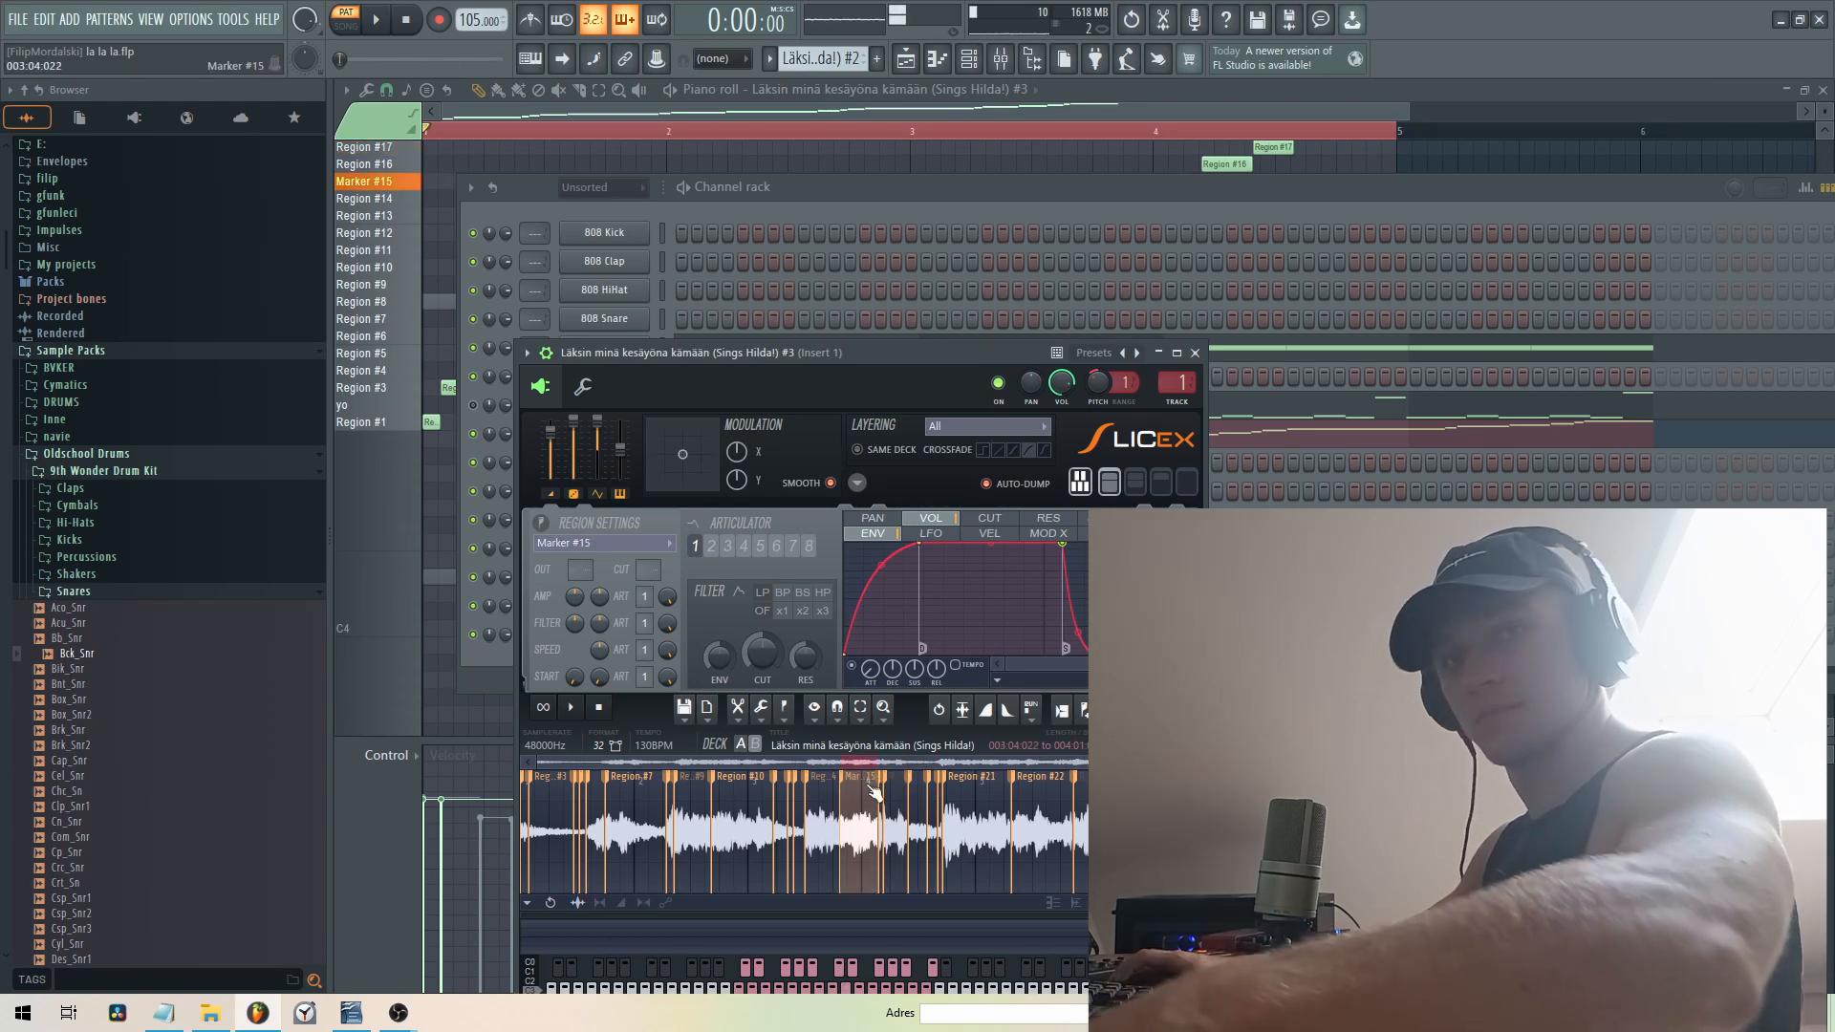
- Process Region #10 with the time stretcher / pitch shifter, raising the coarse pitch by 4 semitones
key(F6)
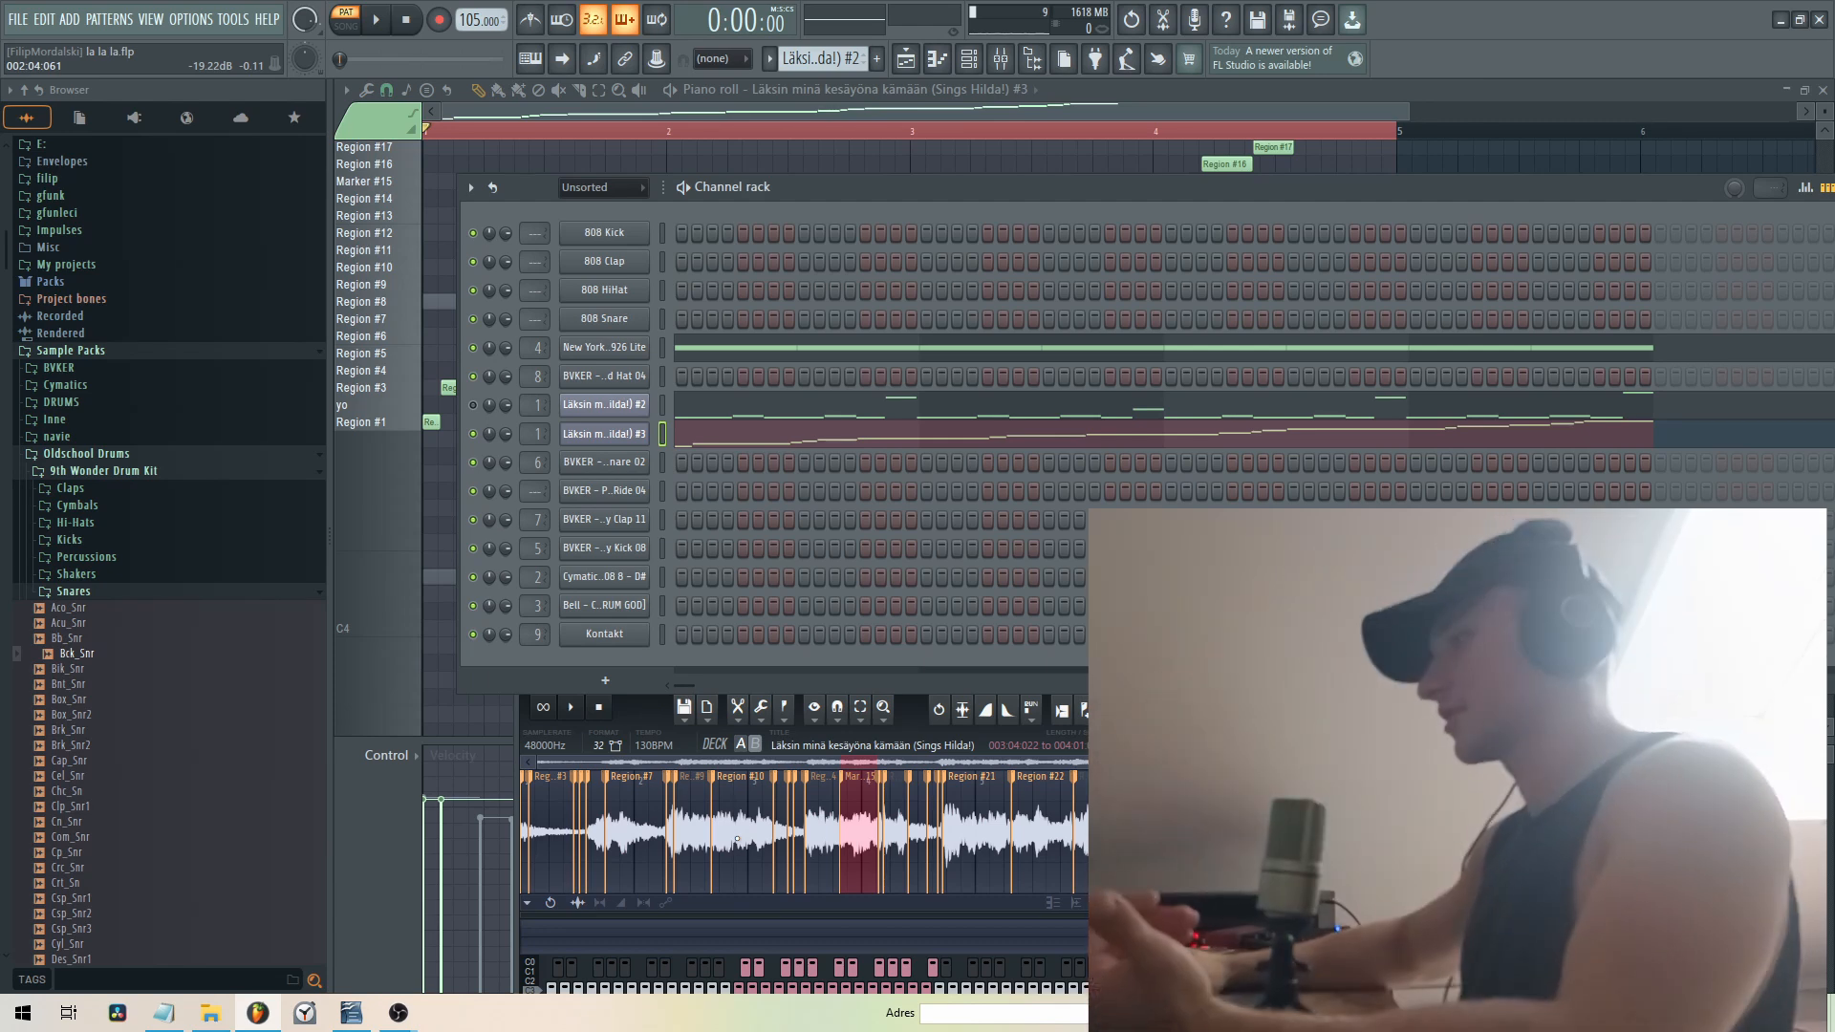
click(674, 845)
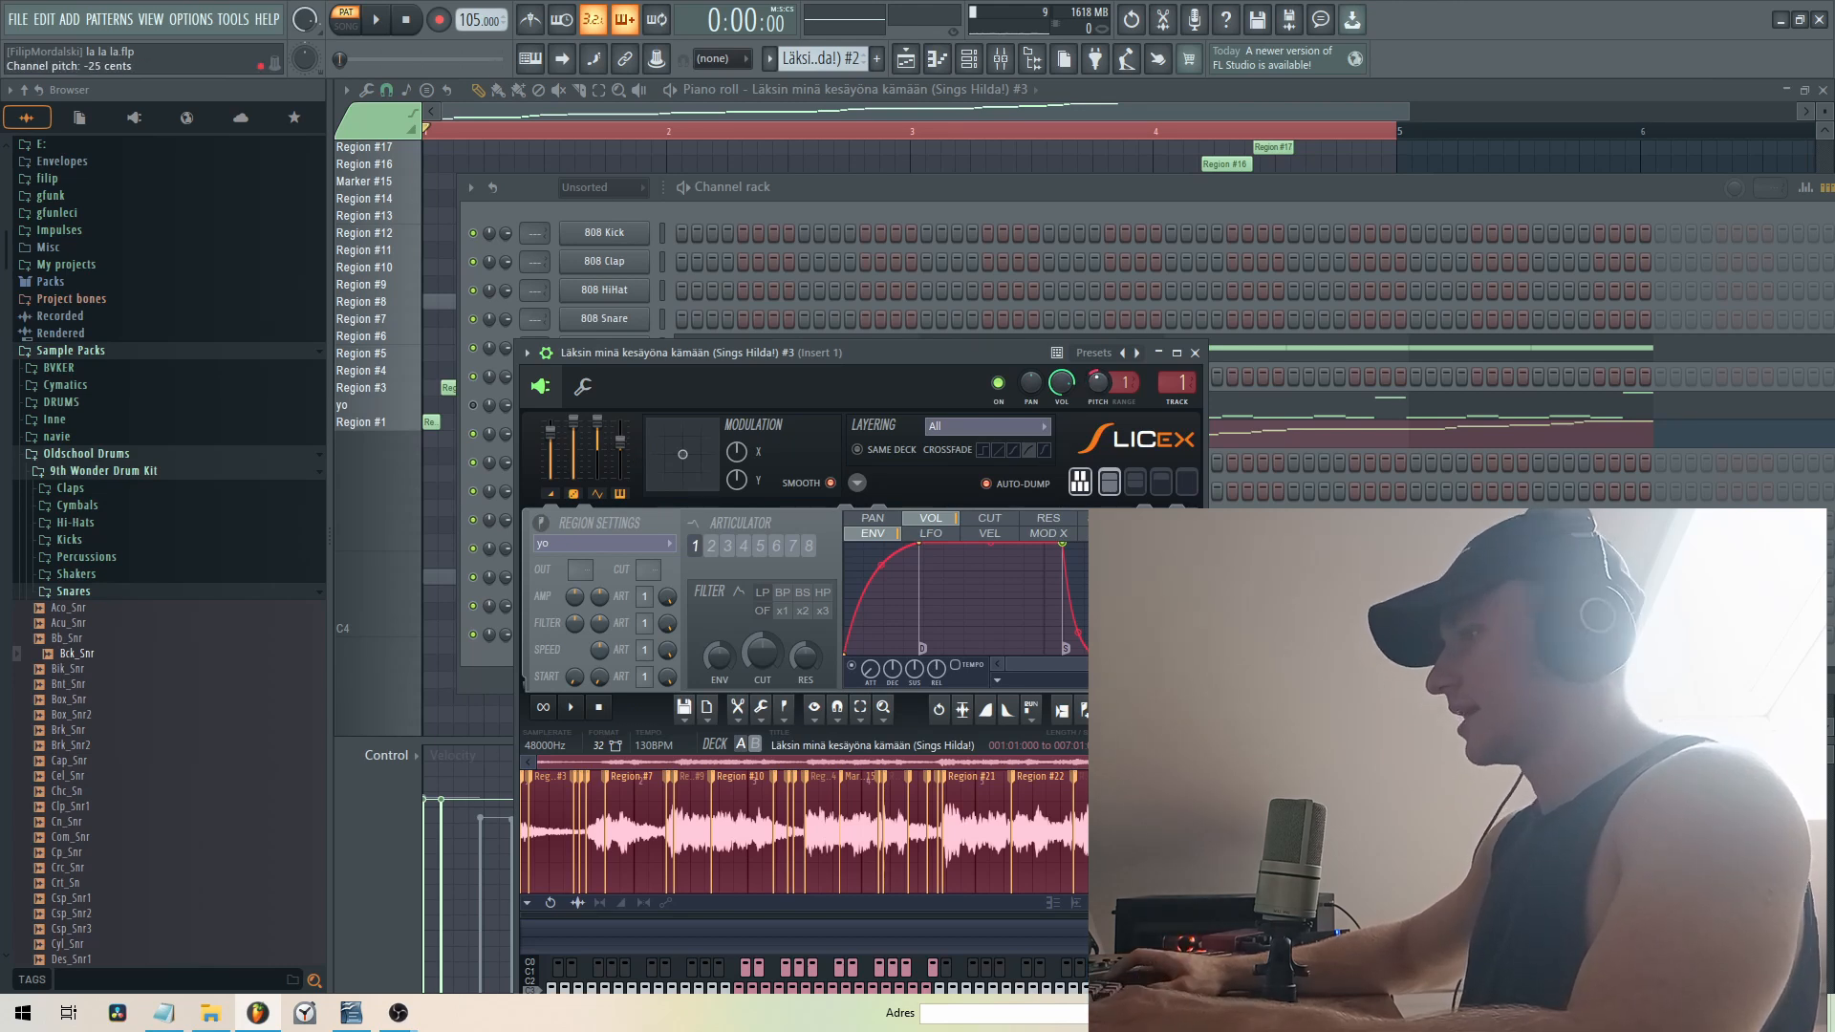
double_click(760, 795)
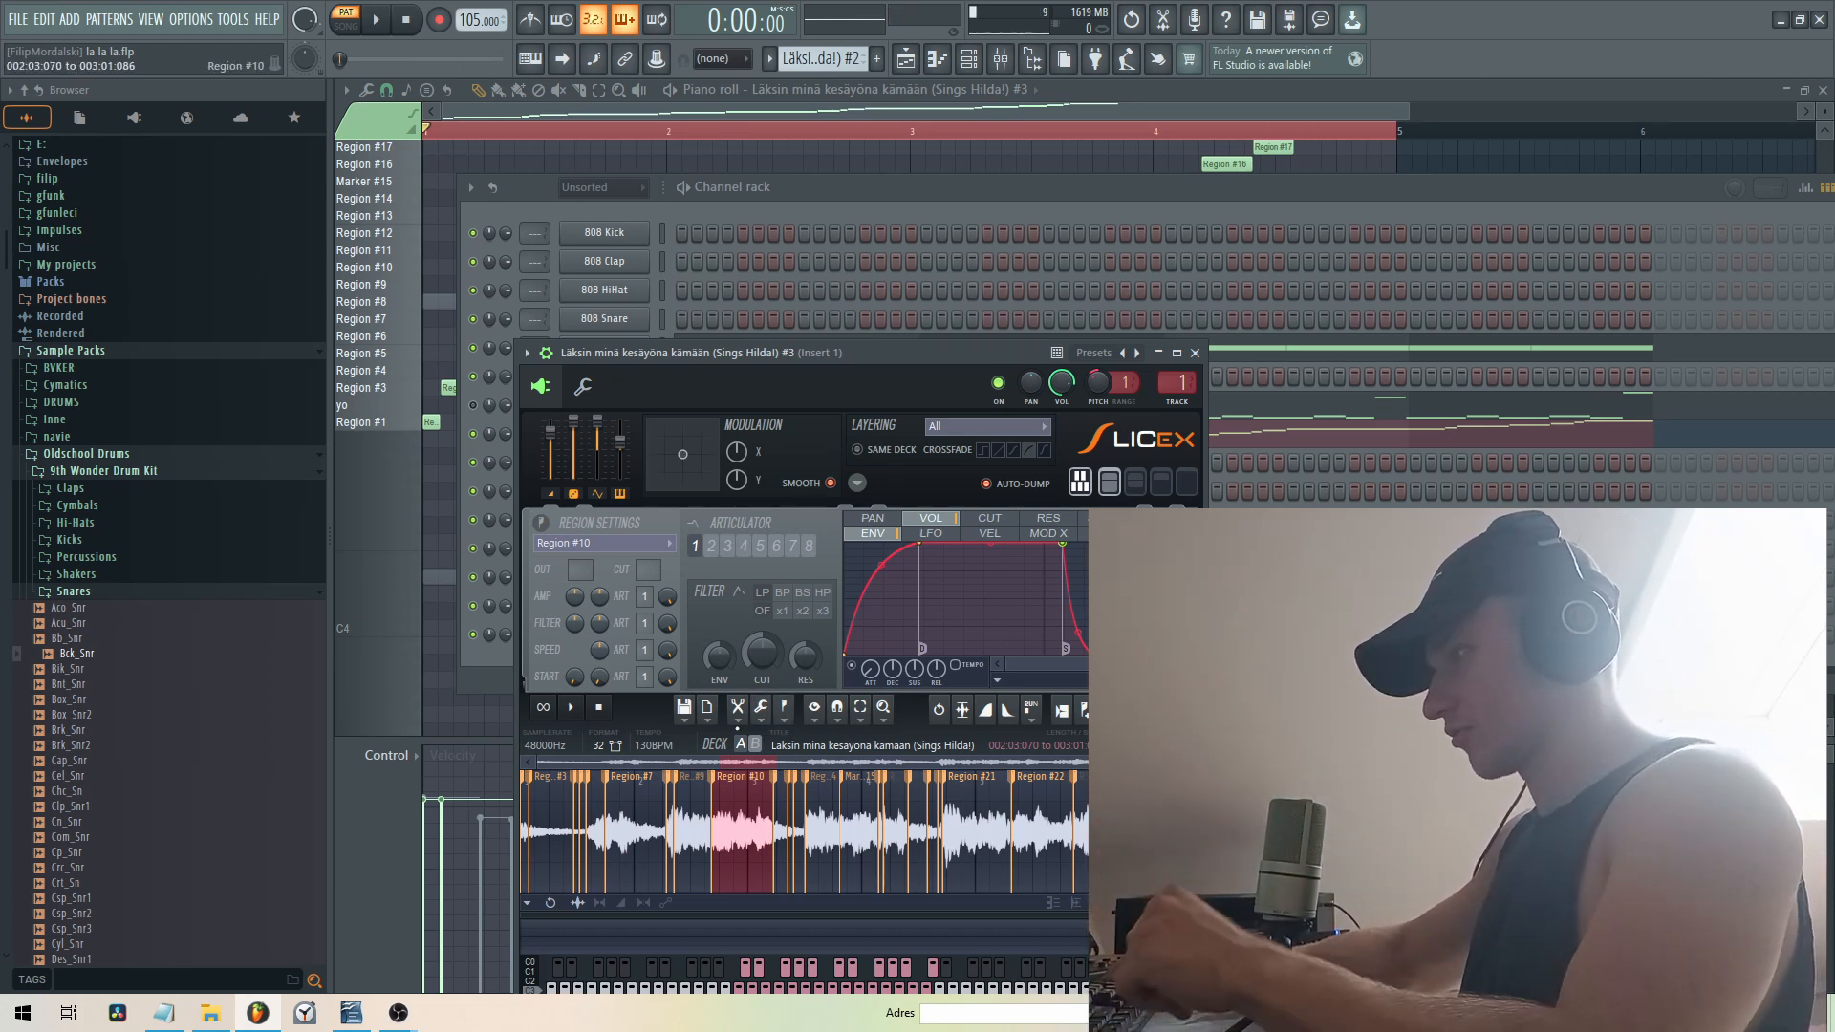
click(761, 724)
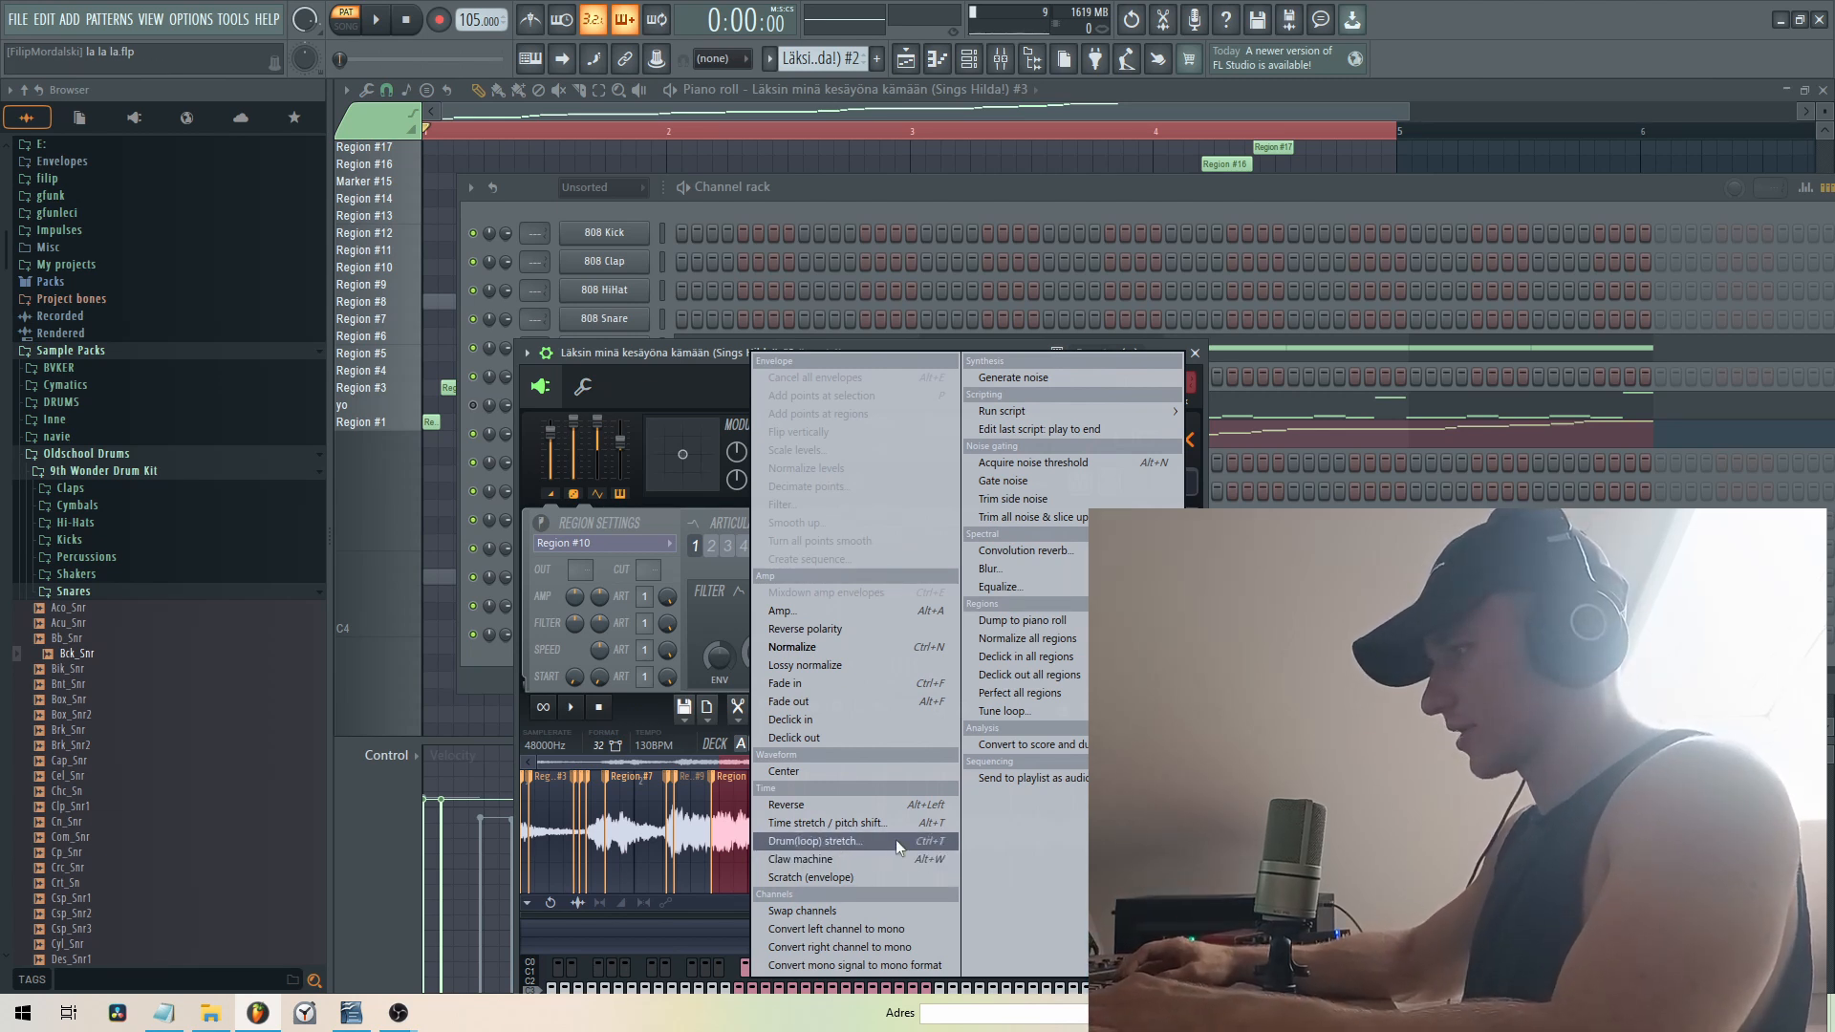
click(780, 826)
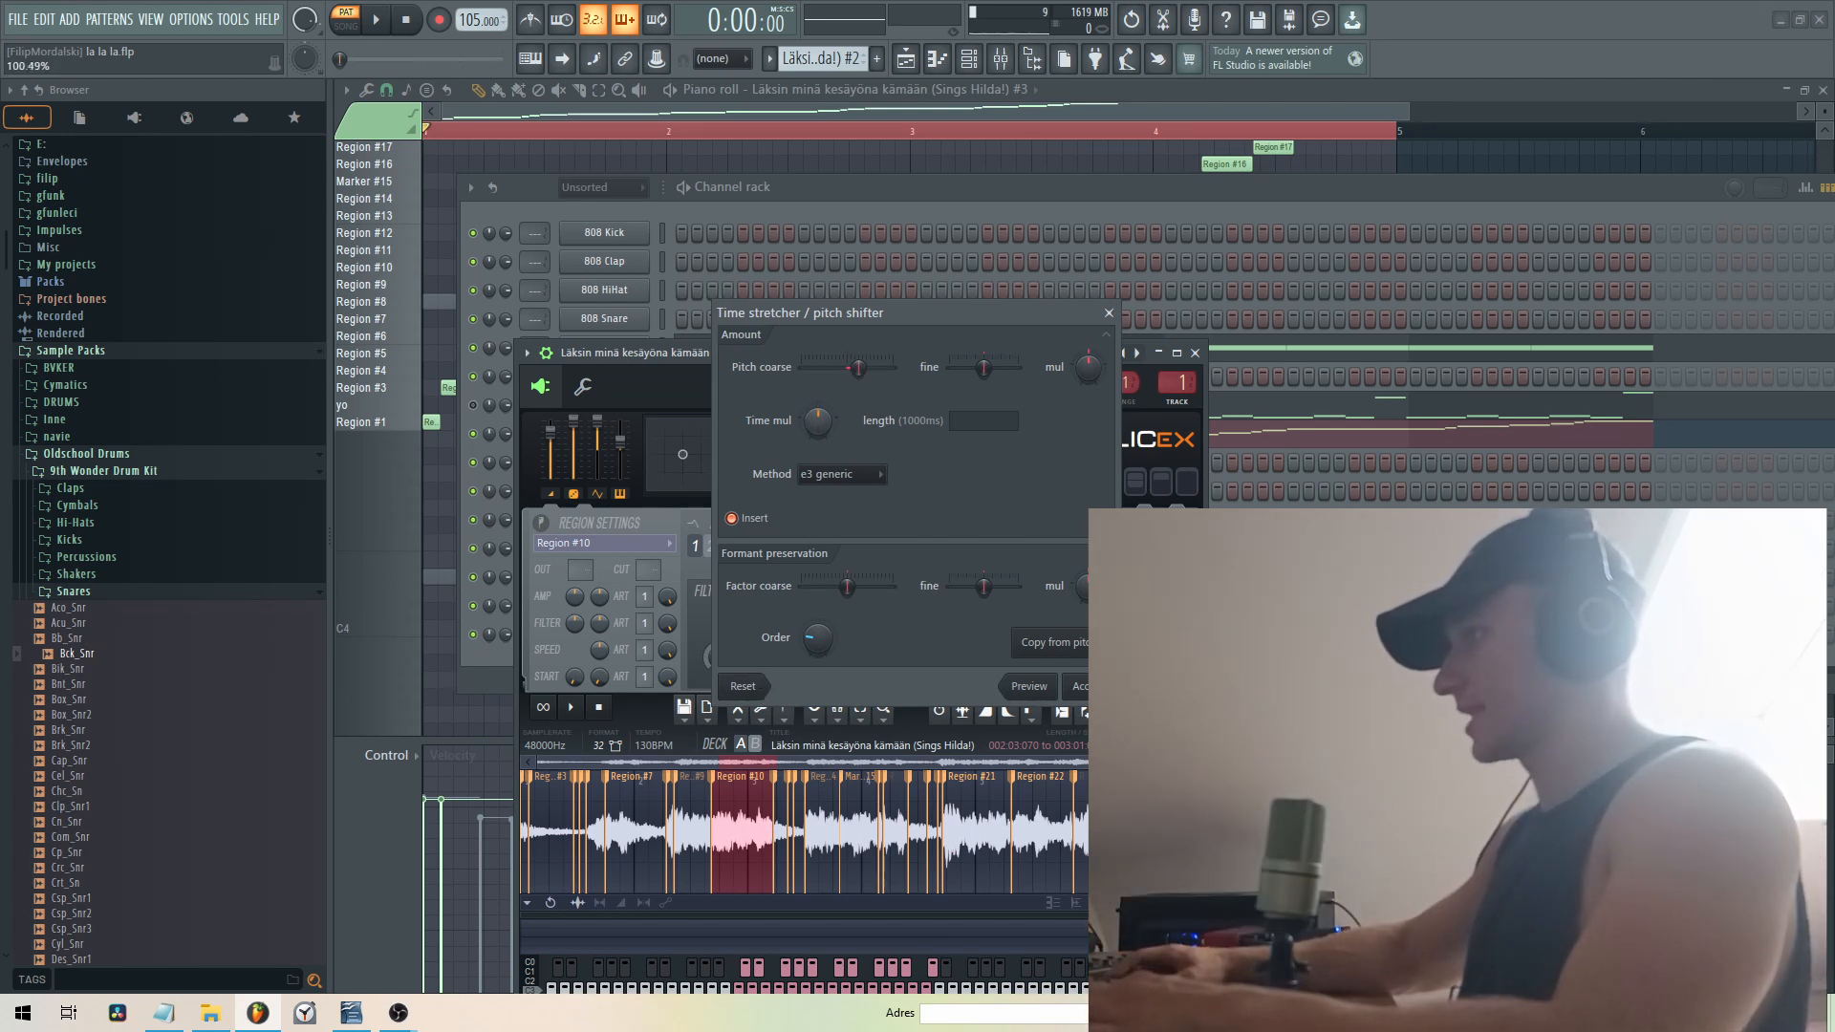
click(762, 687)
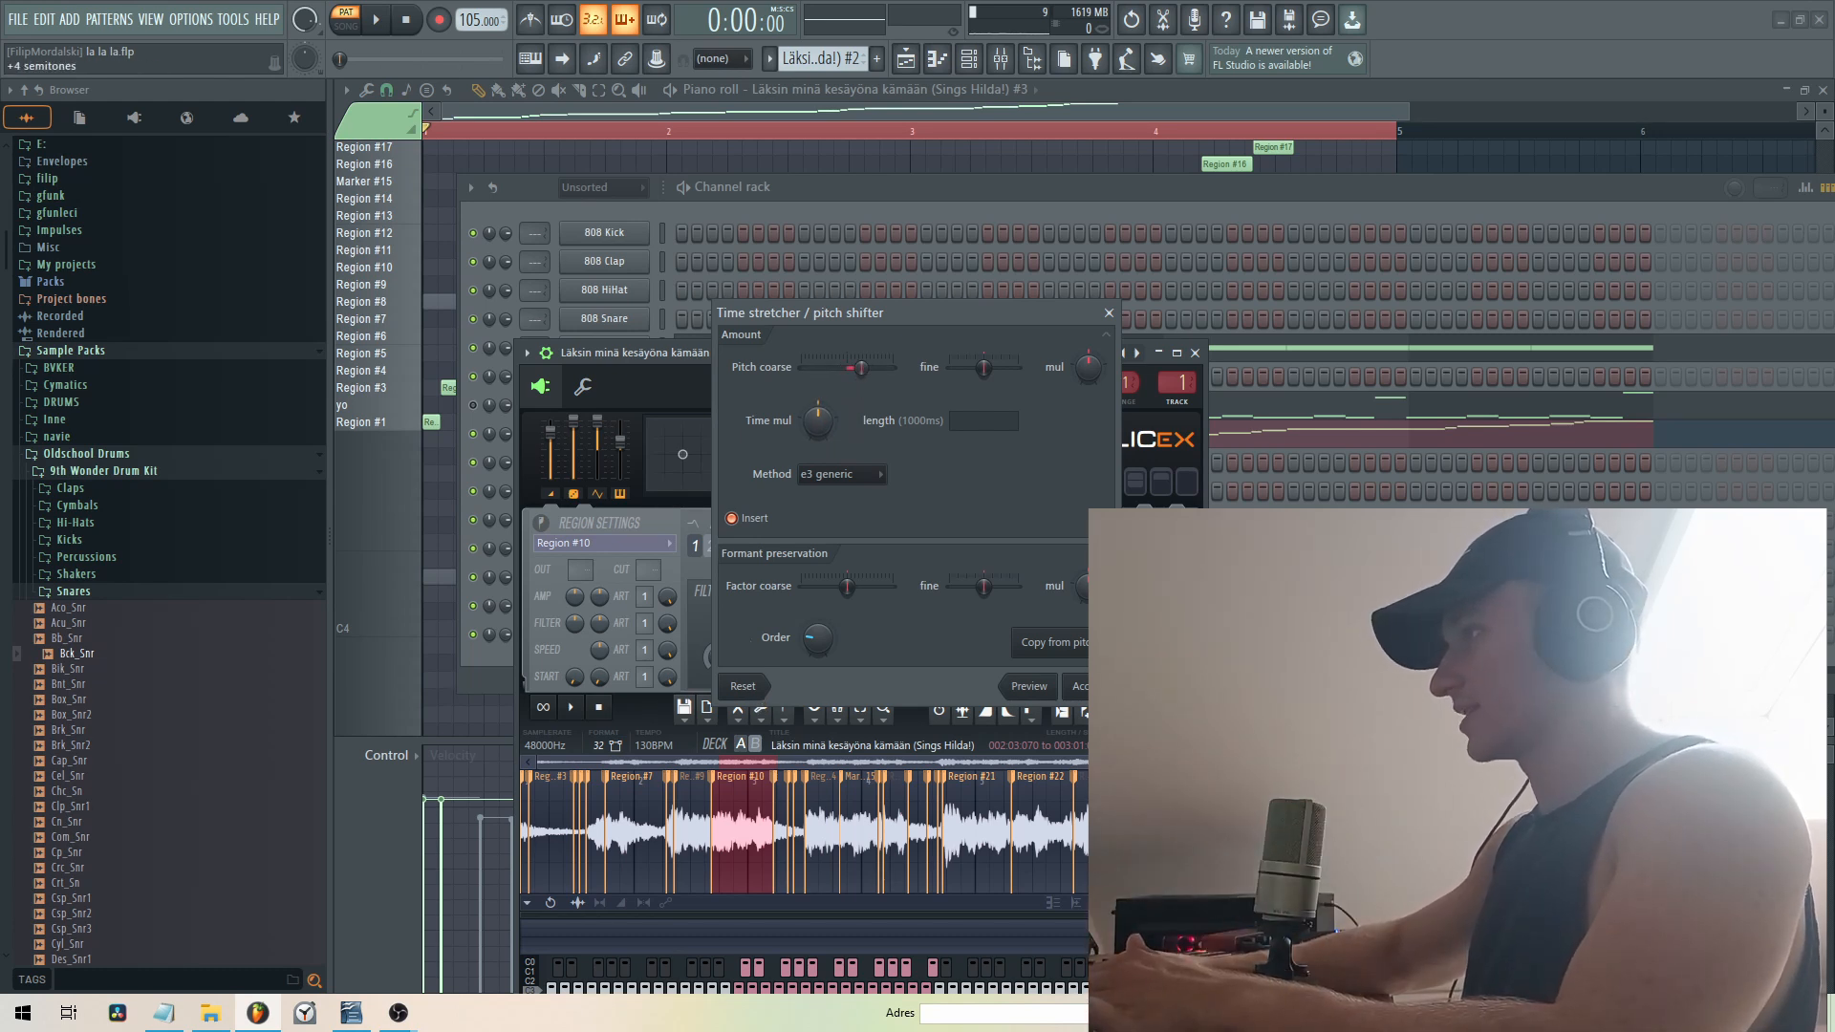
click(1086, 691)
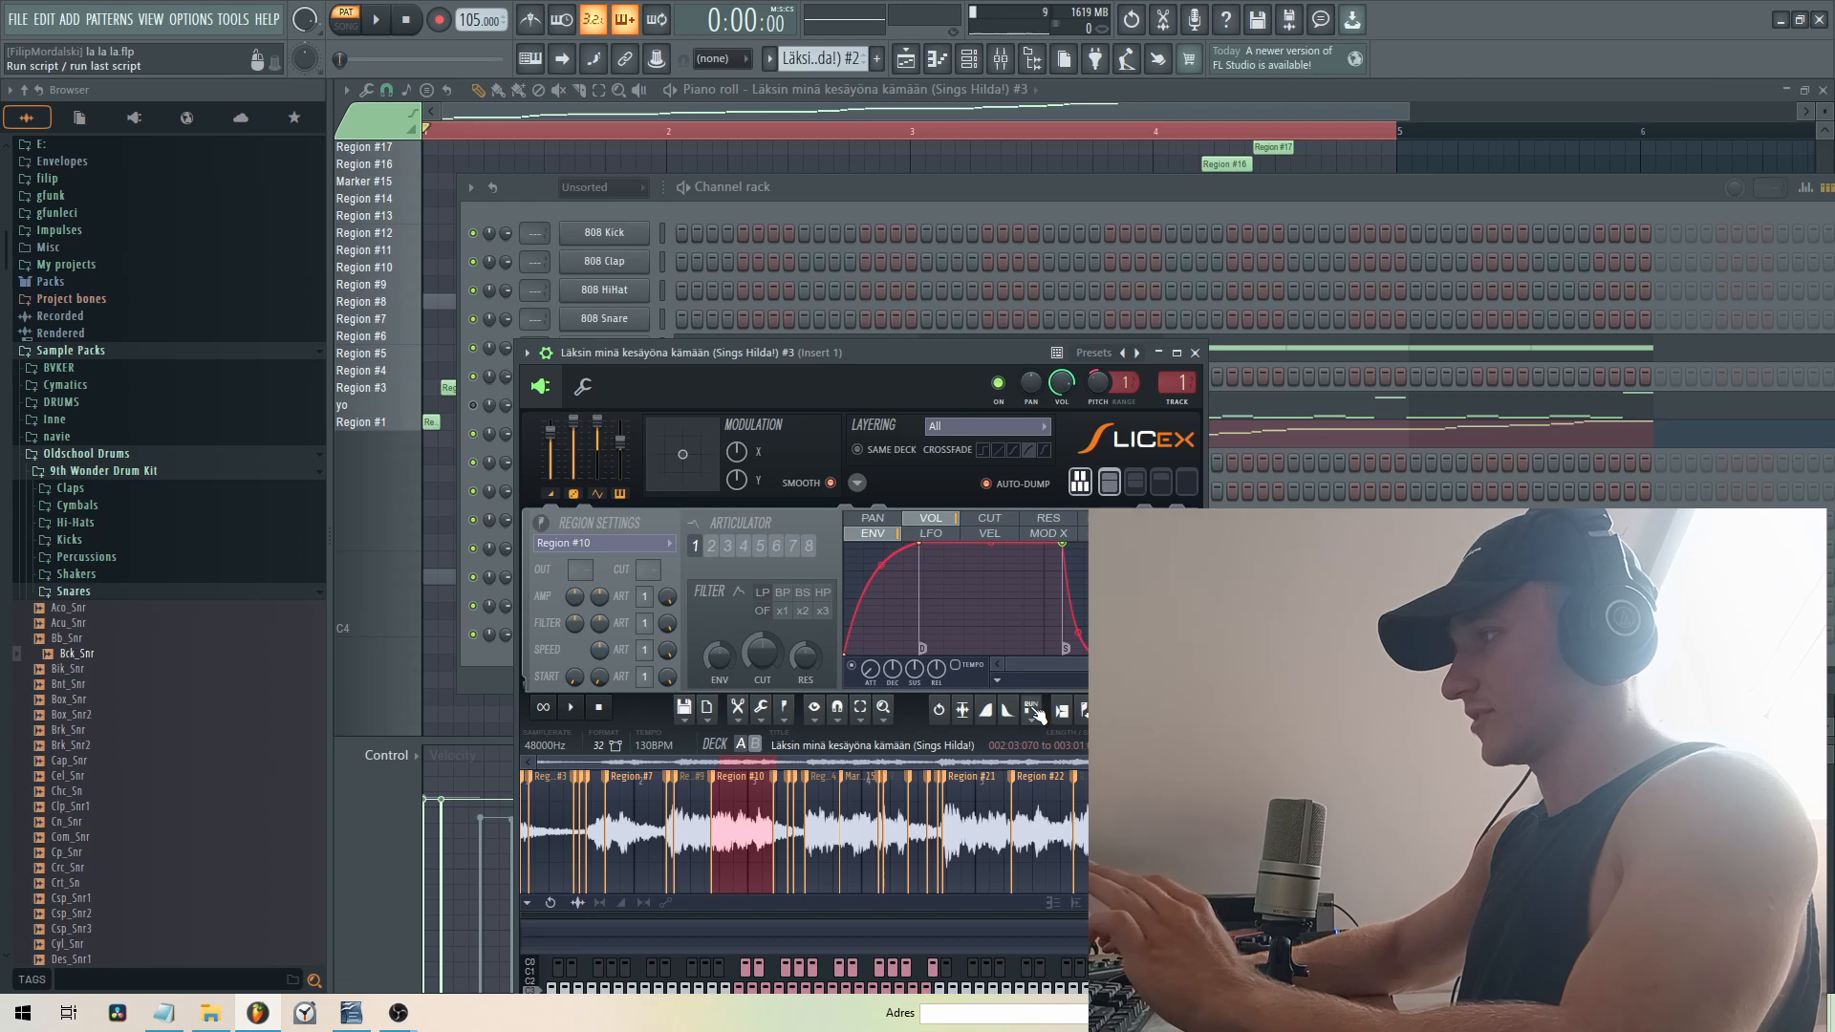
- Load a preset for Slicex's volume envelope and raise its sustain point to nearly full level
click(996, 675)
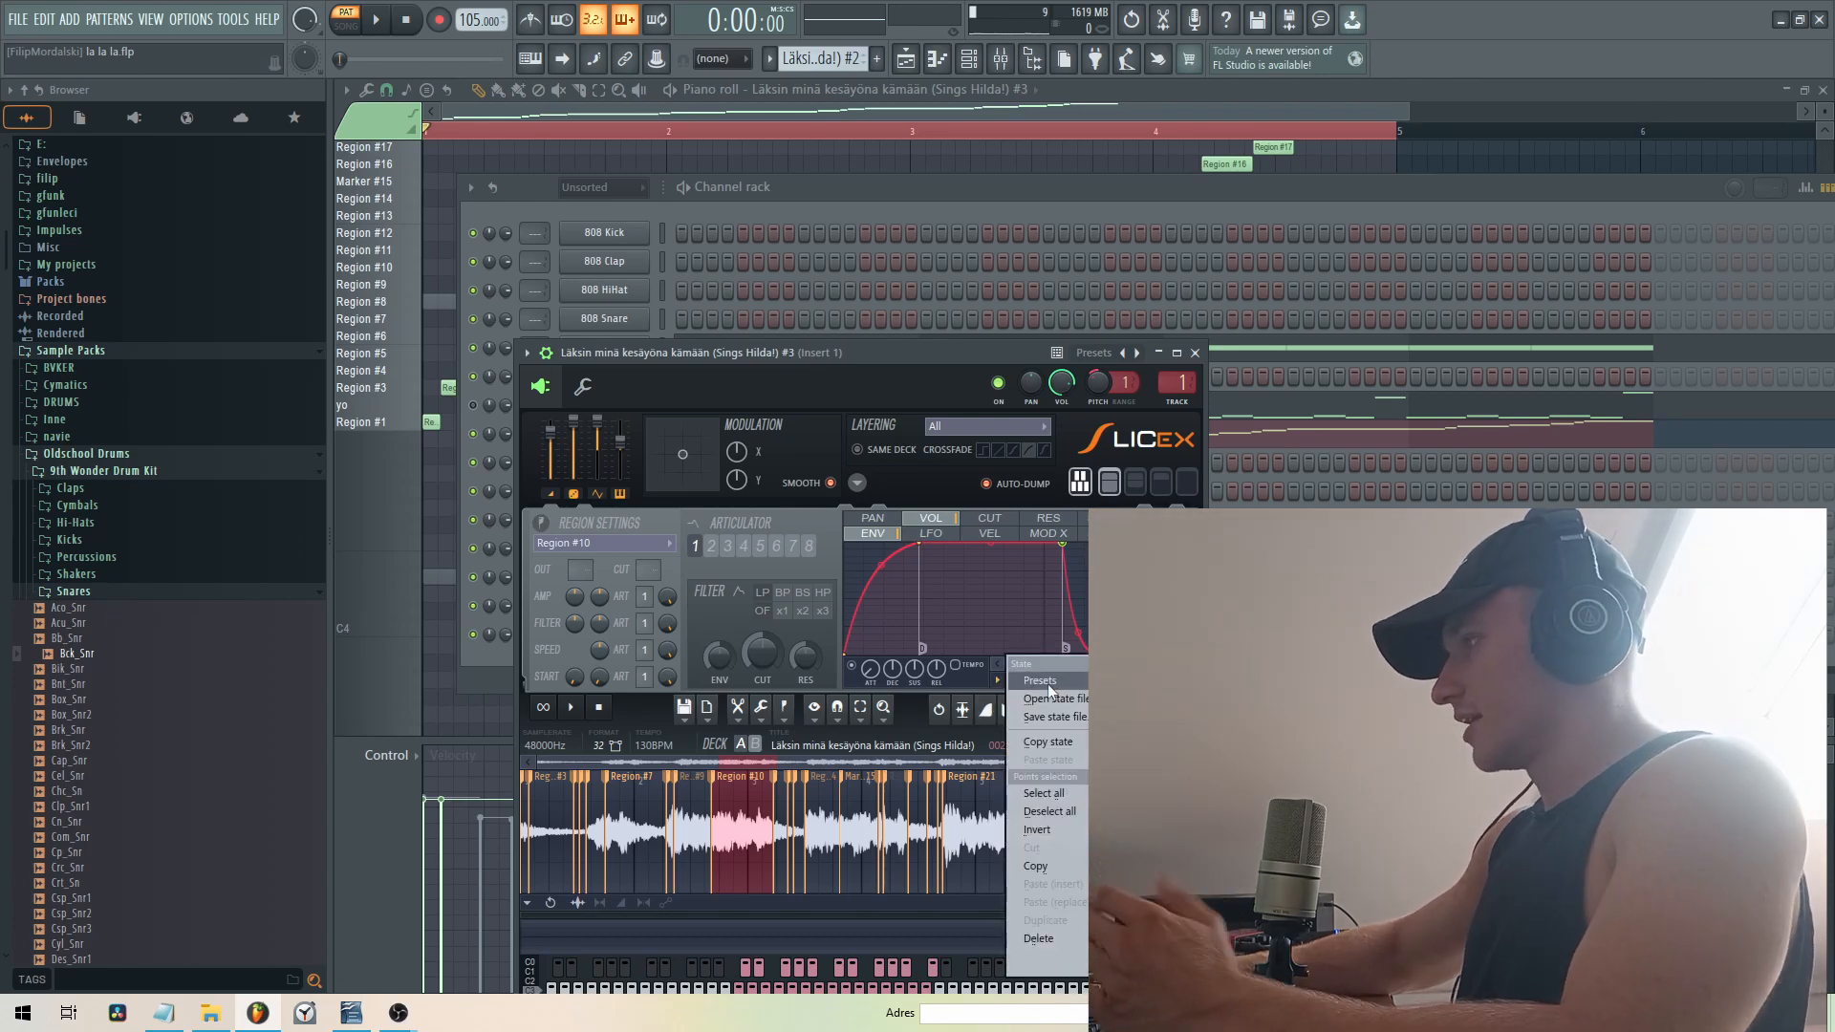
click(1171, 681)
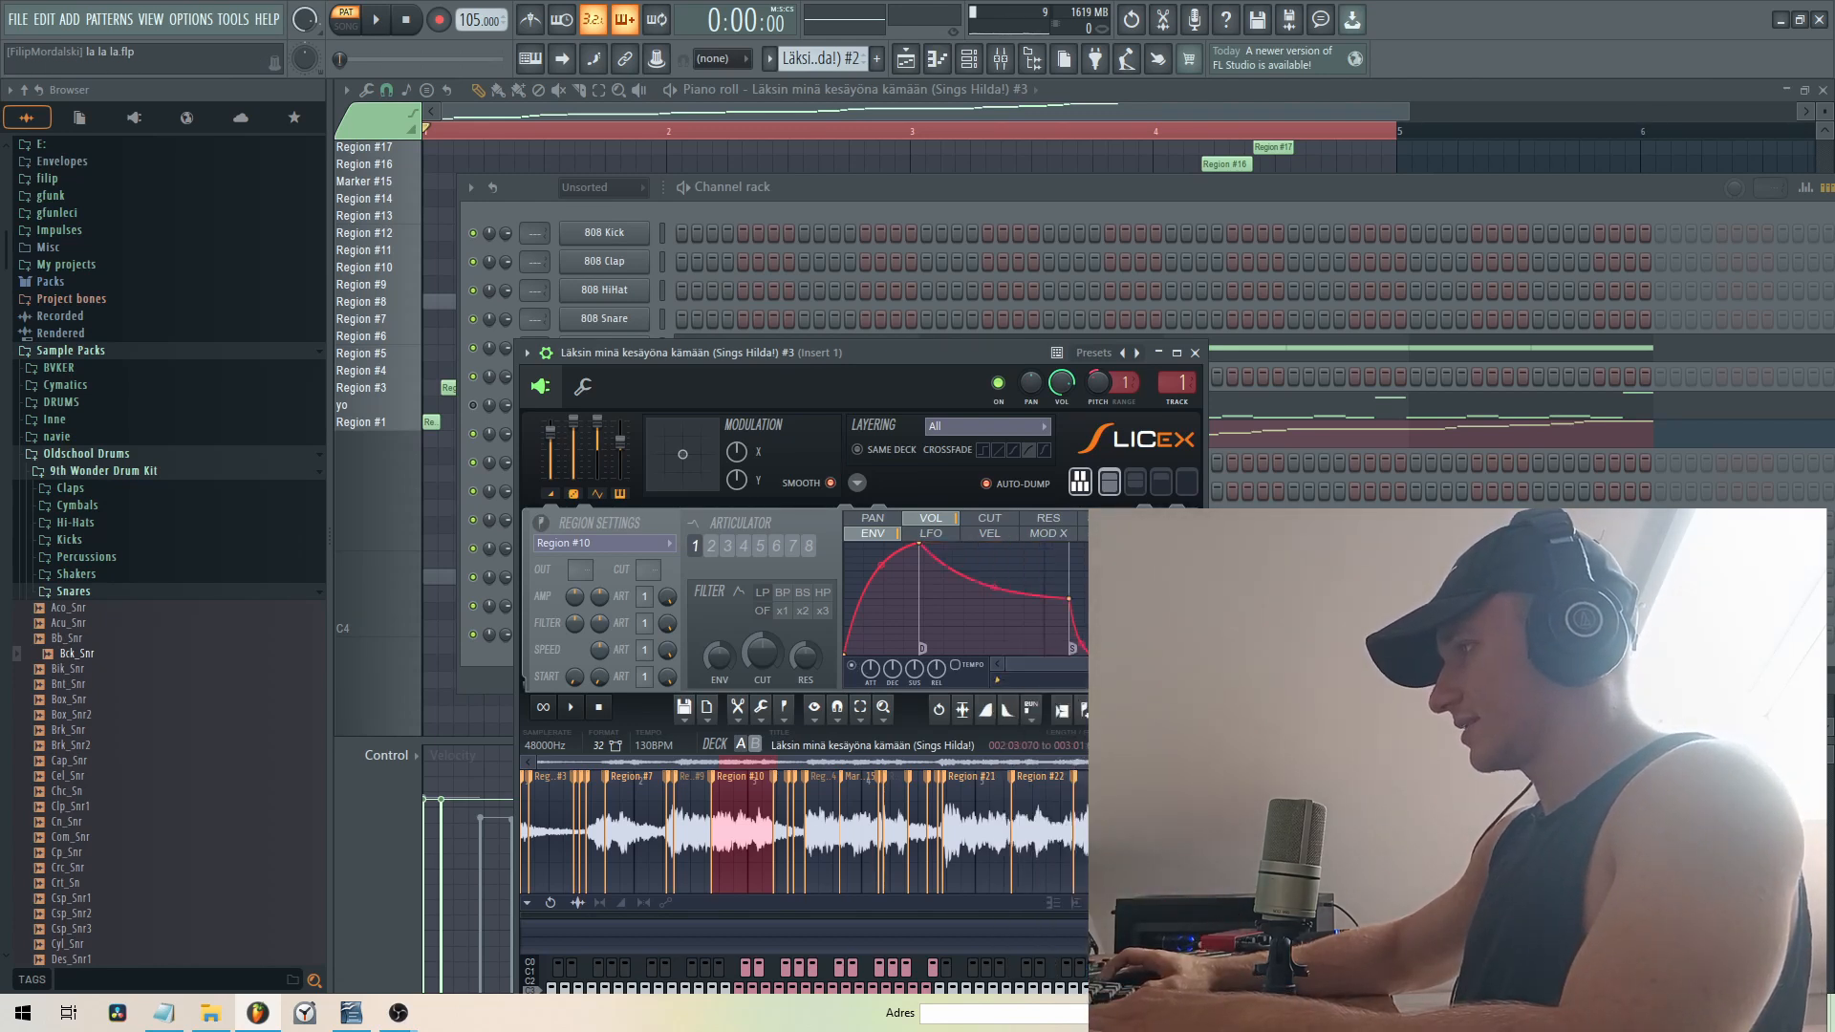
mouse_move(870, 668)
mouse_down()
mouse_move(870, 726)
mouse_move(870, 669)
mouse_up()
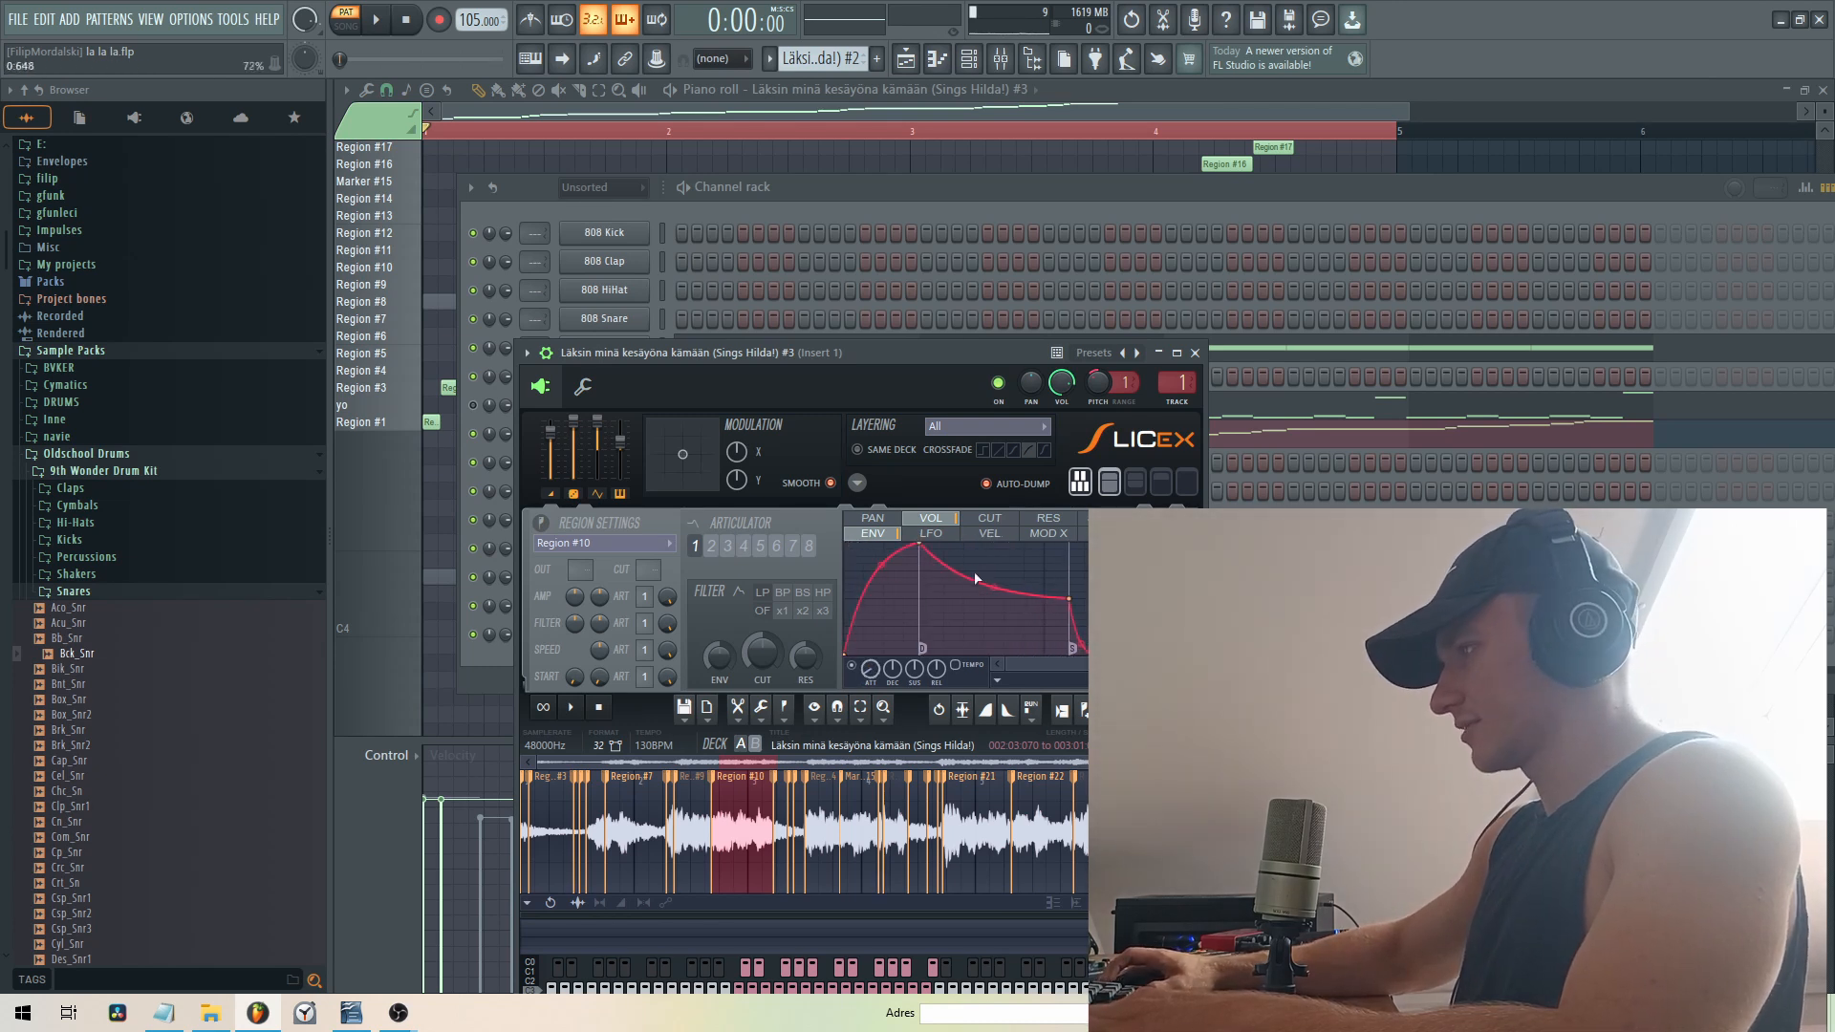
drag(991, 586, 1074, 559)
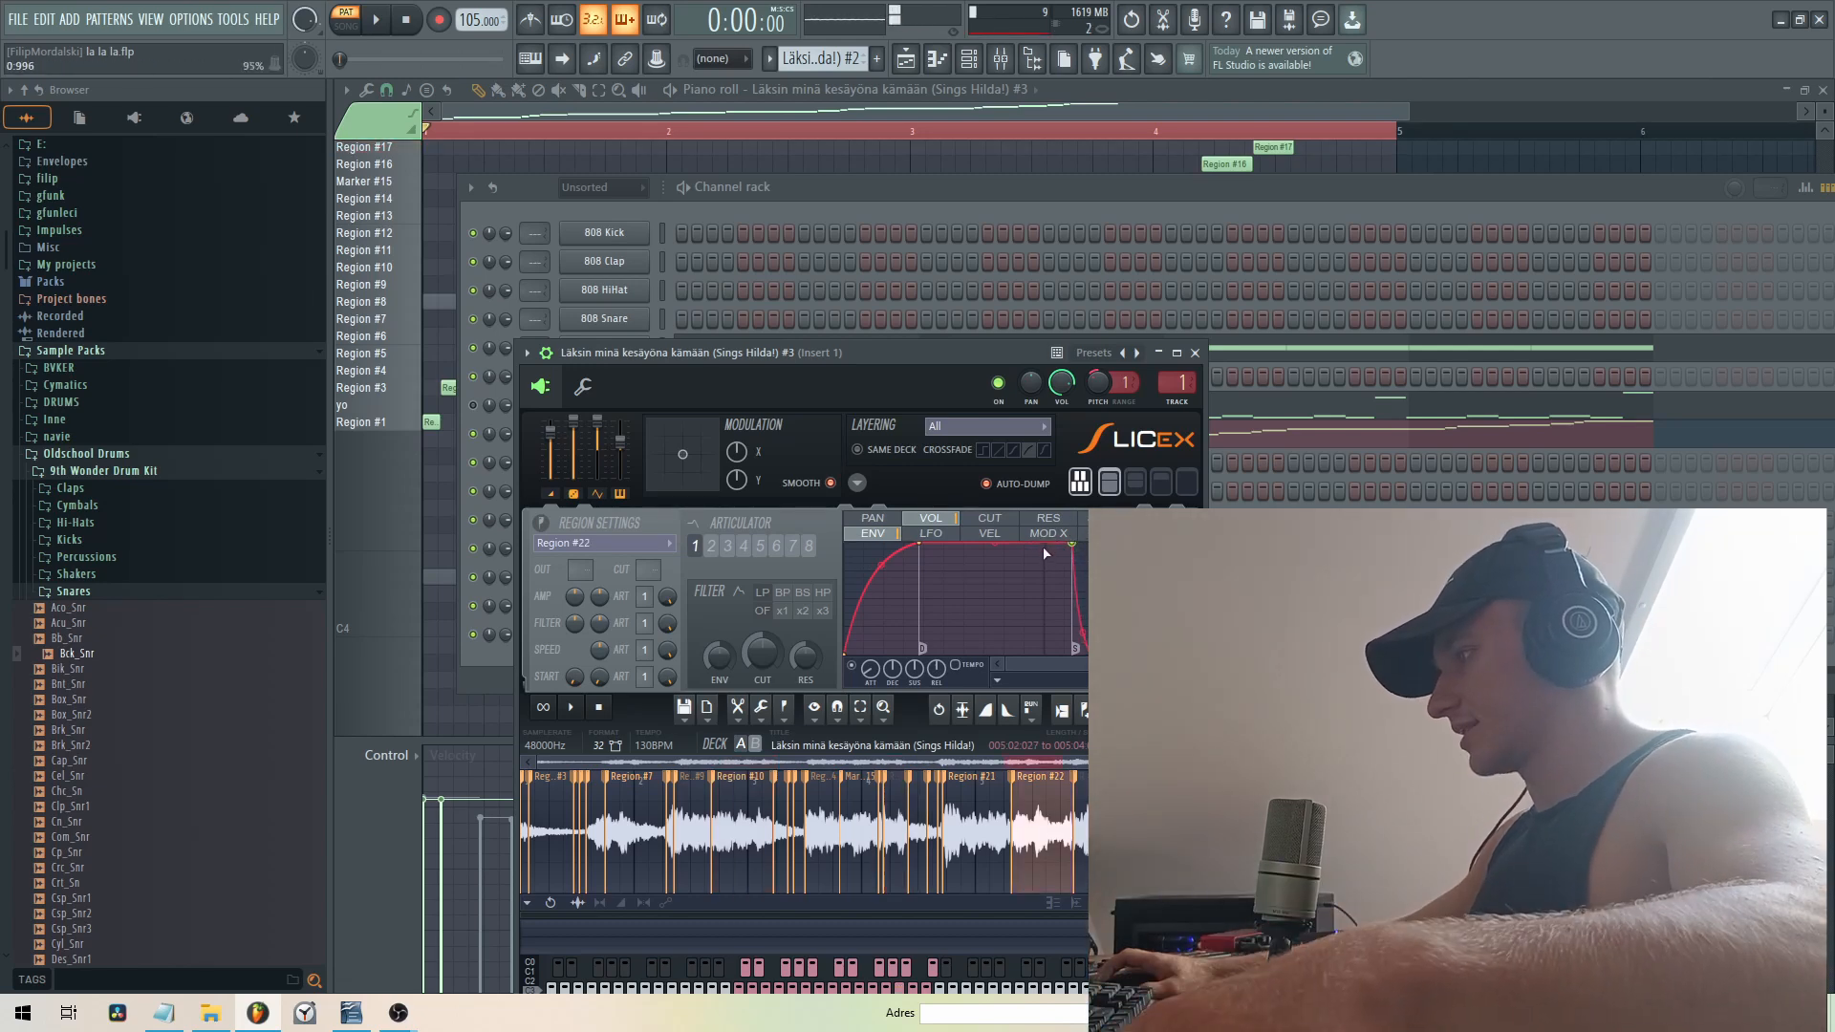
- Open the project do zakochana.flp and look over its audio channels in the channel rack
right_click(618, 447)
click(635, 461)
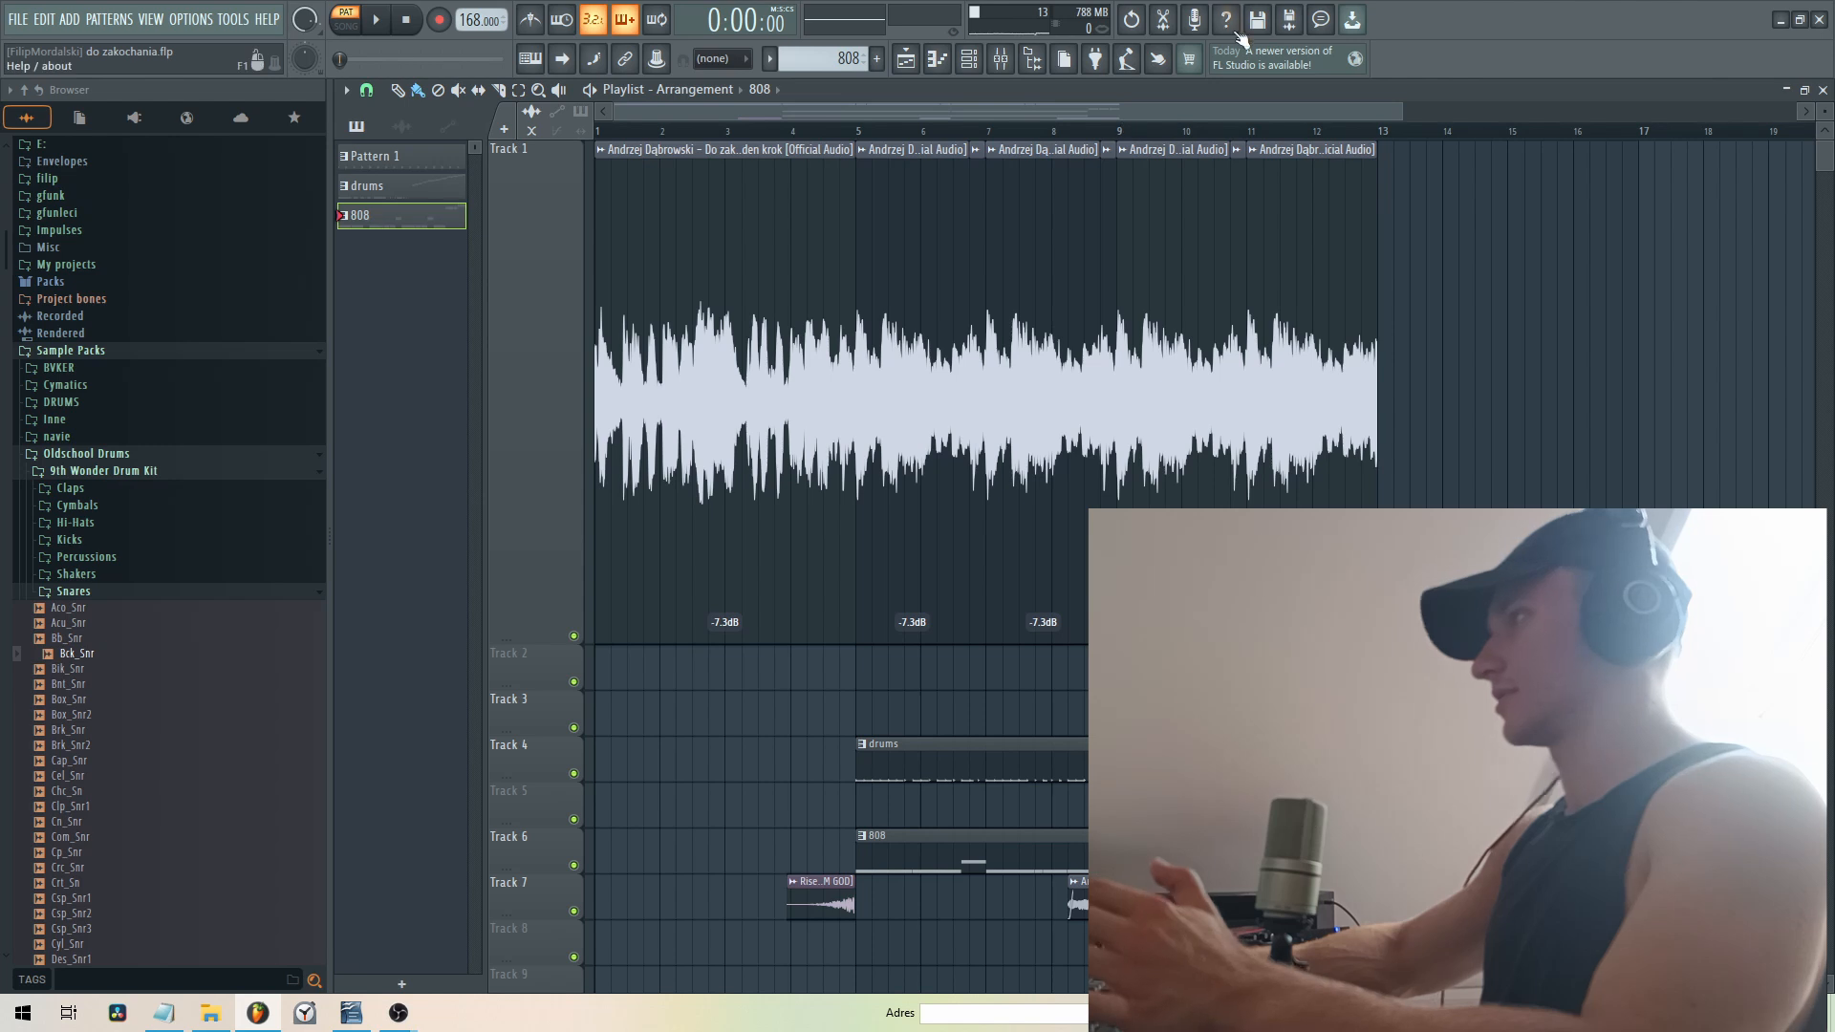
click(971, 57)
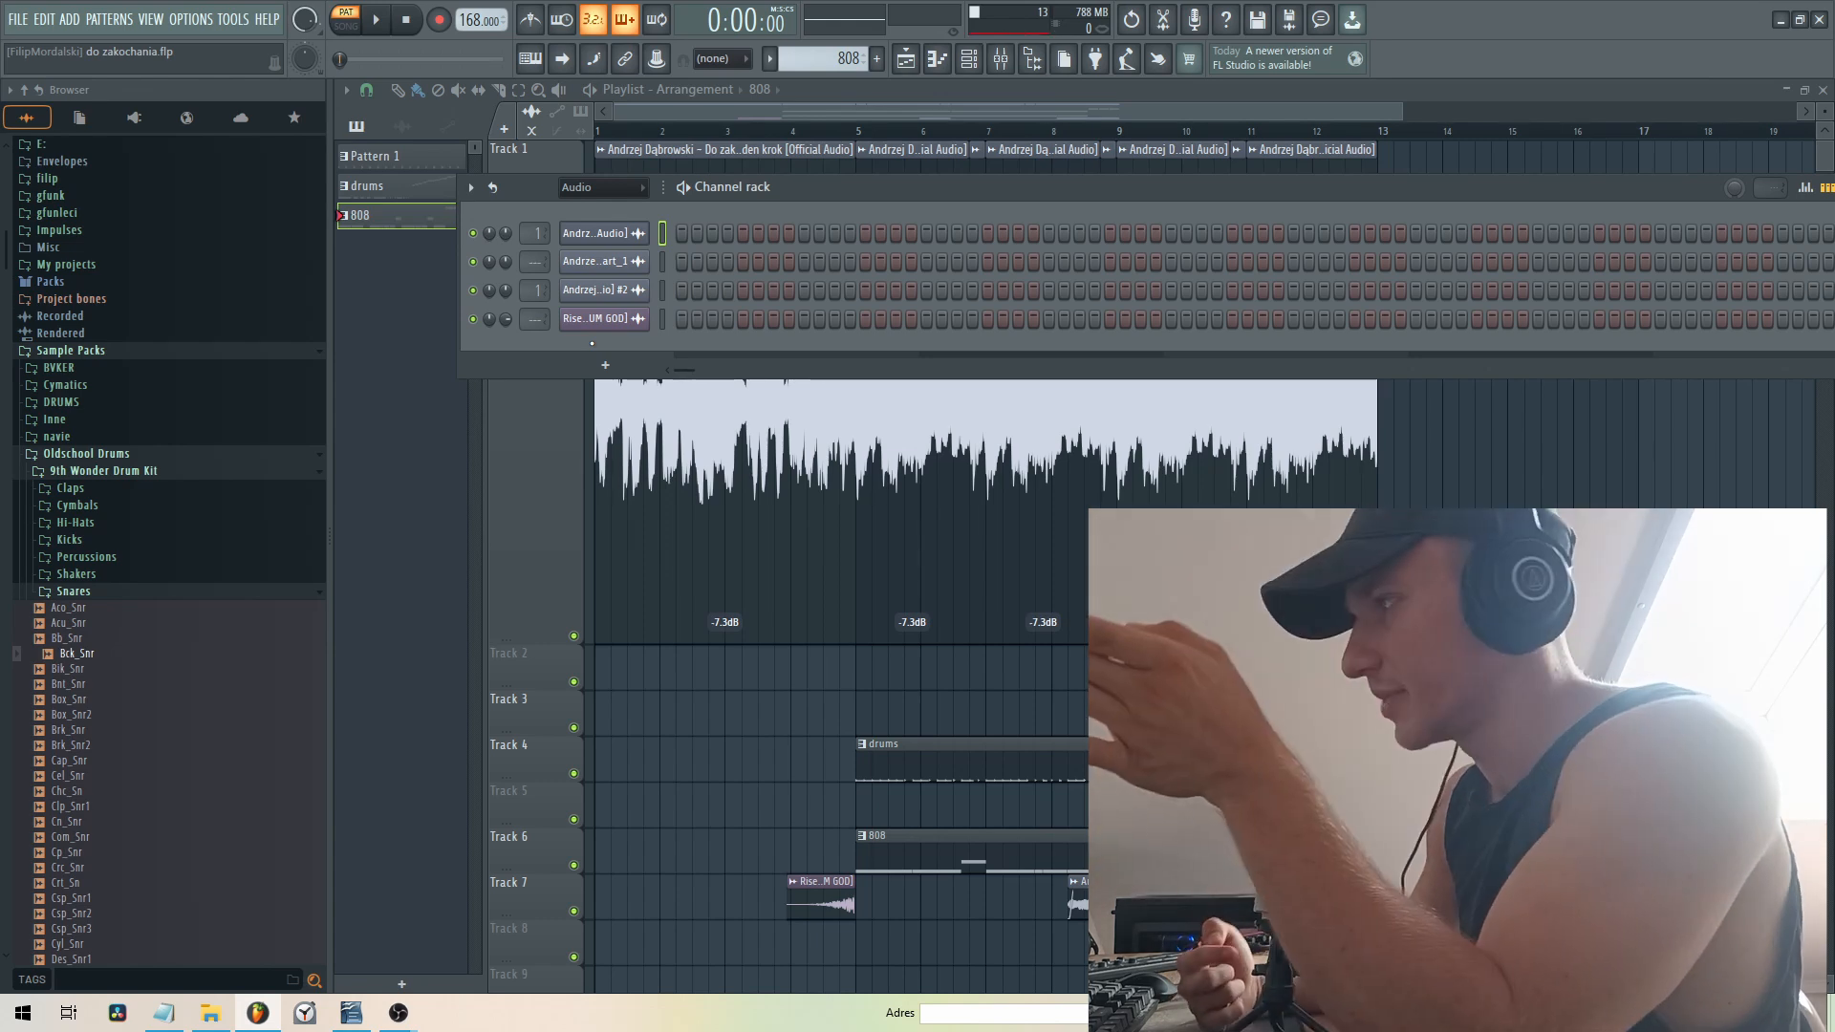
key(F6)
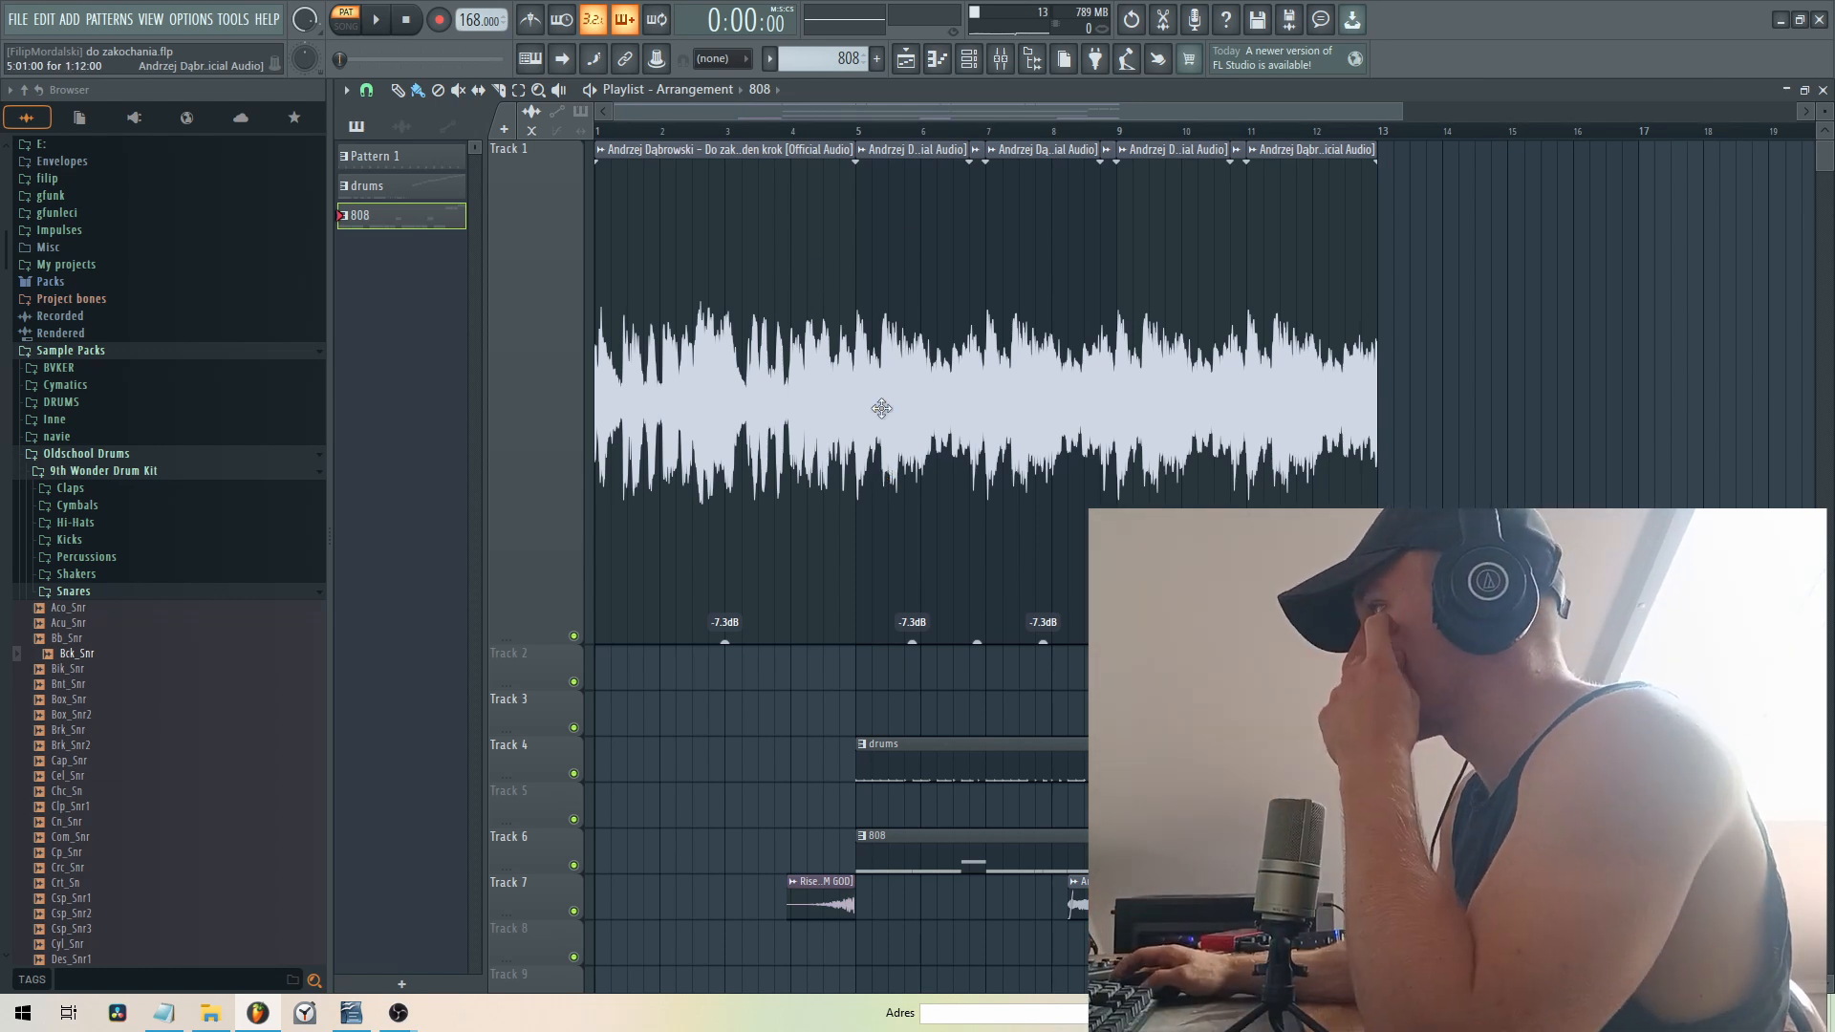
- Solo Track 1 in the playlist and listen to its chopped sample clips from bar 5
right_click(581, 644)
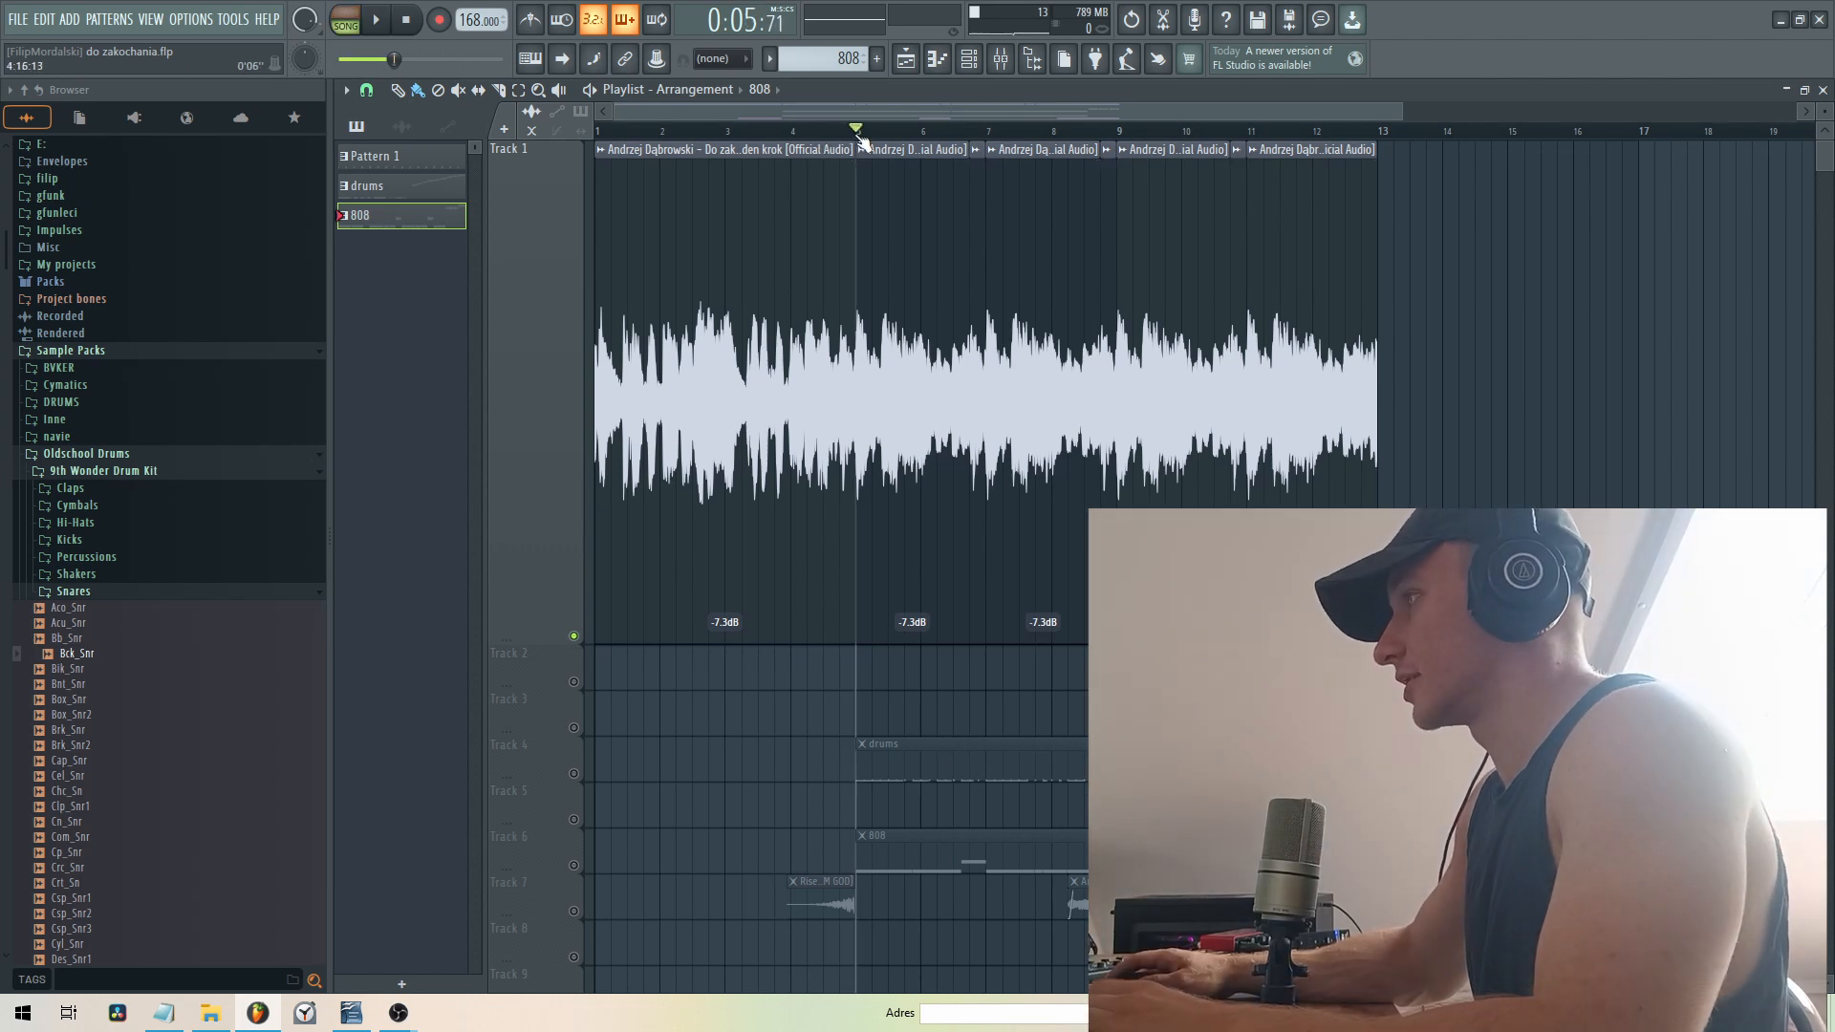
key(space)
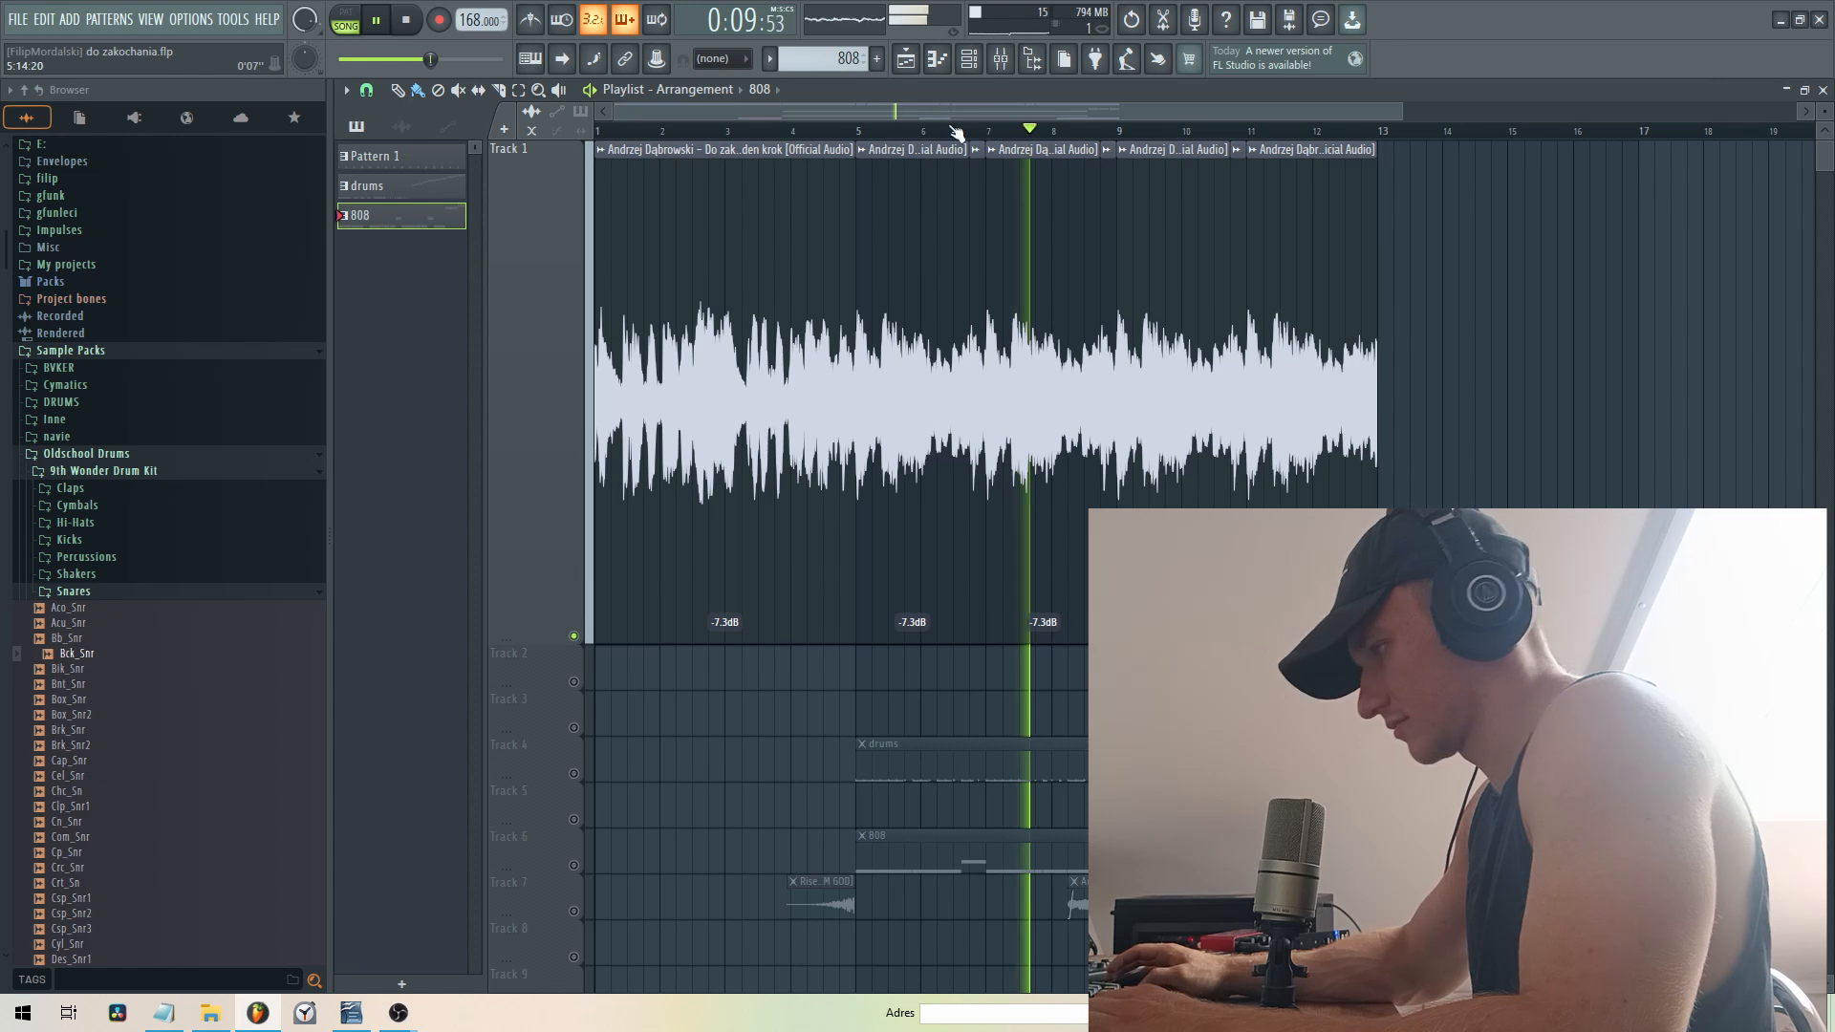
key(space)
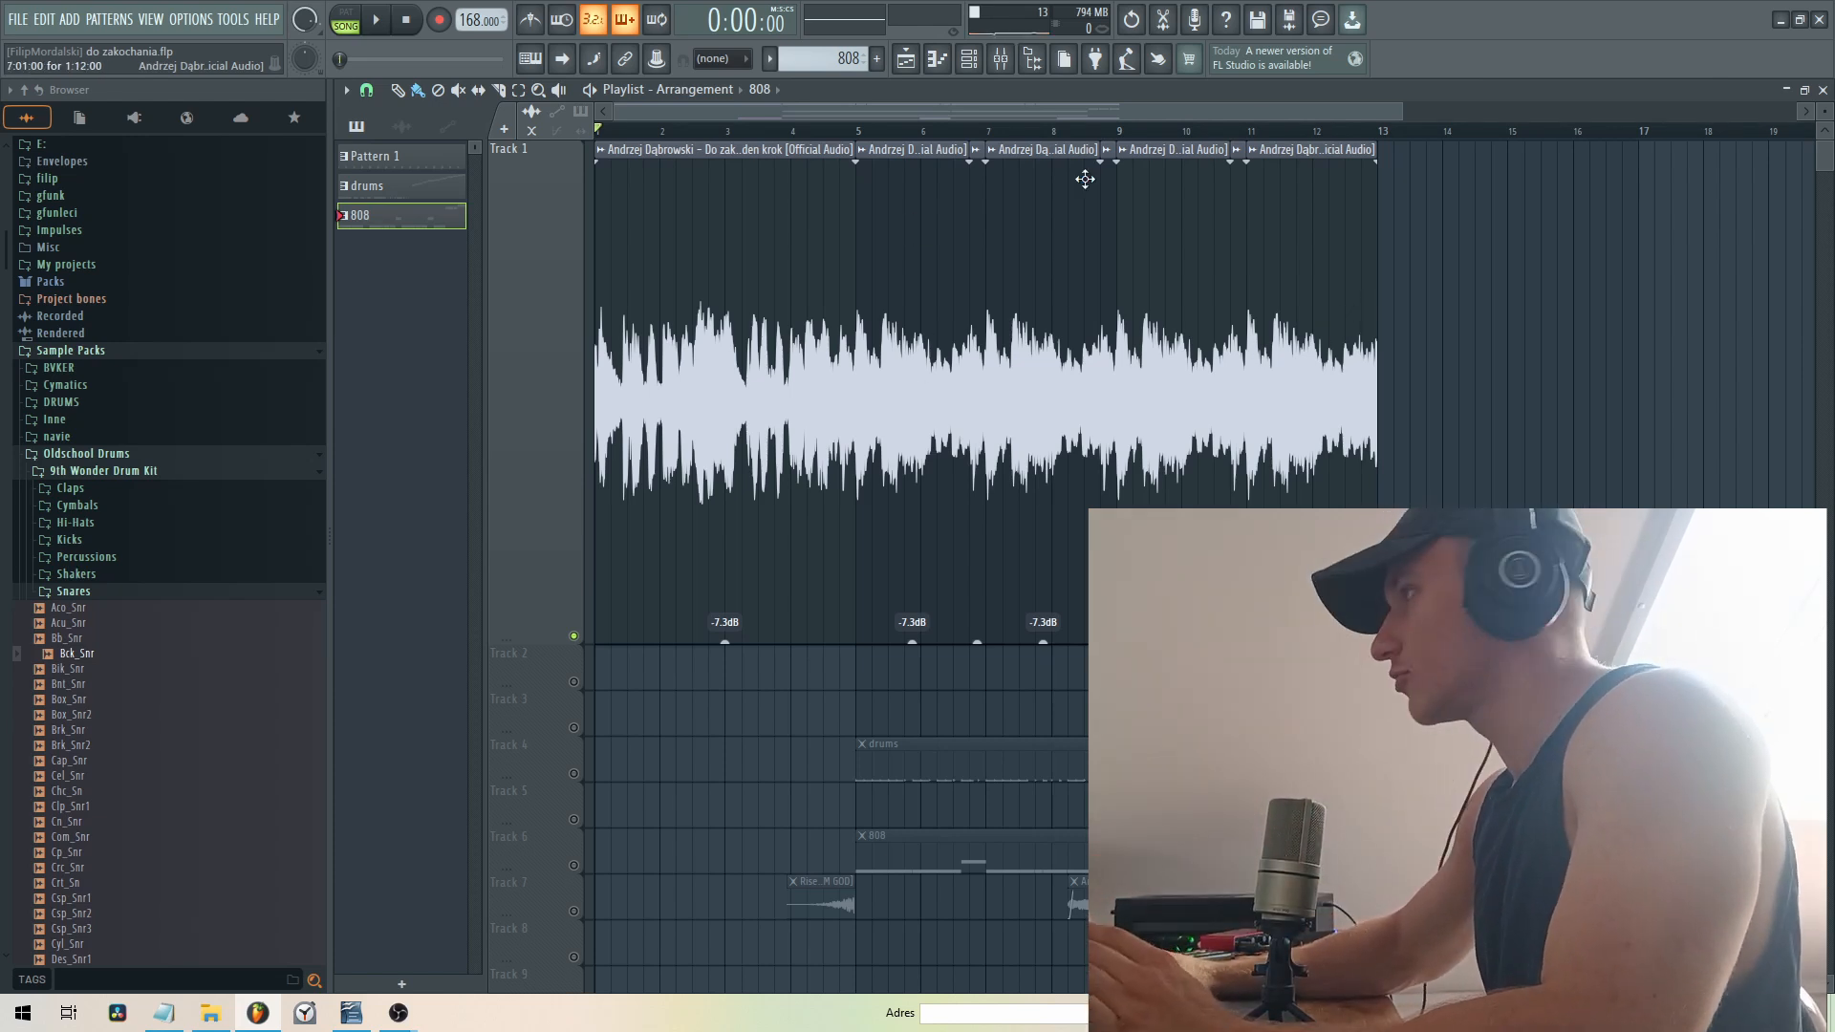
scroll(1204, 547, right, 2)
drag(1444, 112, 1165, 115)
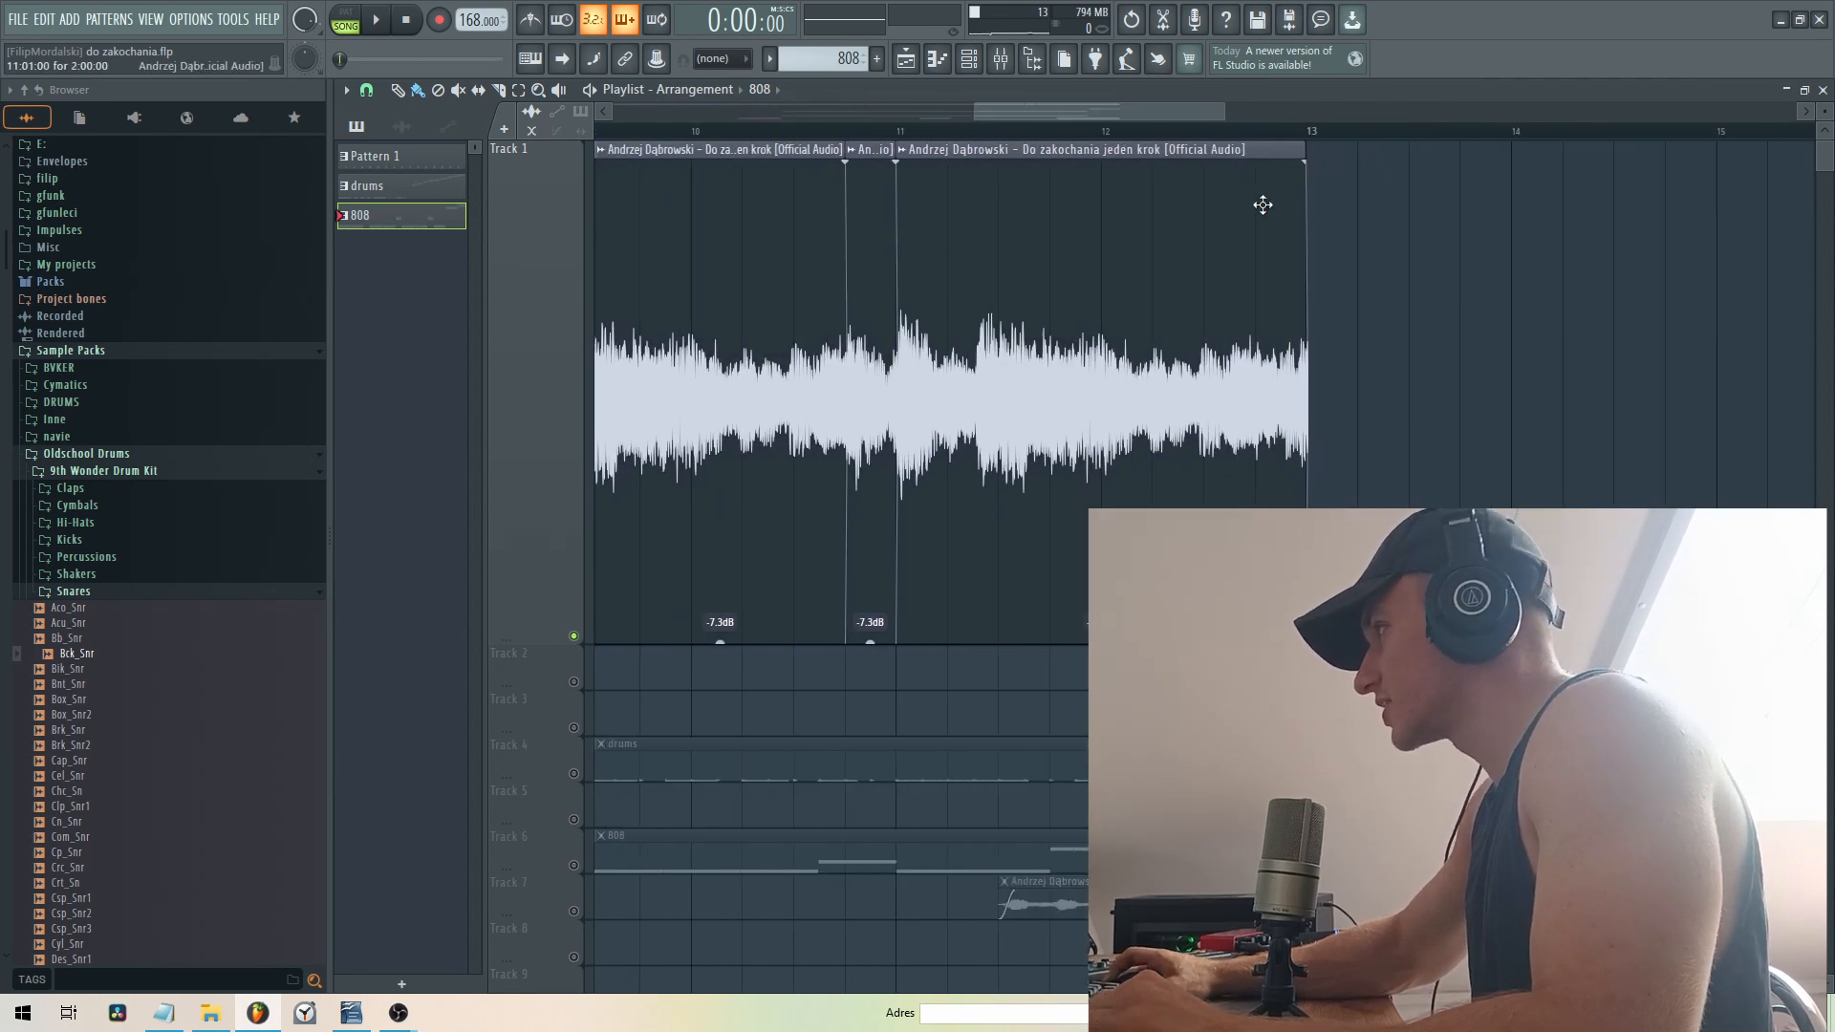
- Inspect the end of the last Track 1 clip at bar 13 and take Track 1 out of solo
click(1302, 230)
mouse_move(1298, 230)
mouse_down()
mouse_move(1290, 262)
mouse_move(1314, 253)
mouse_up()
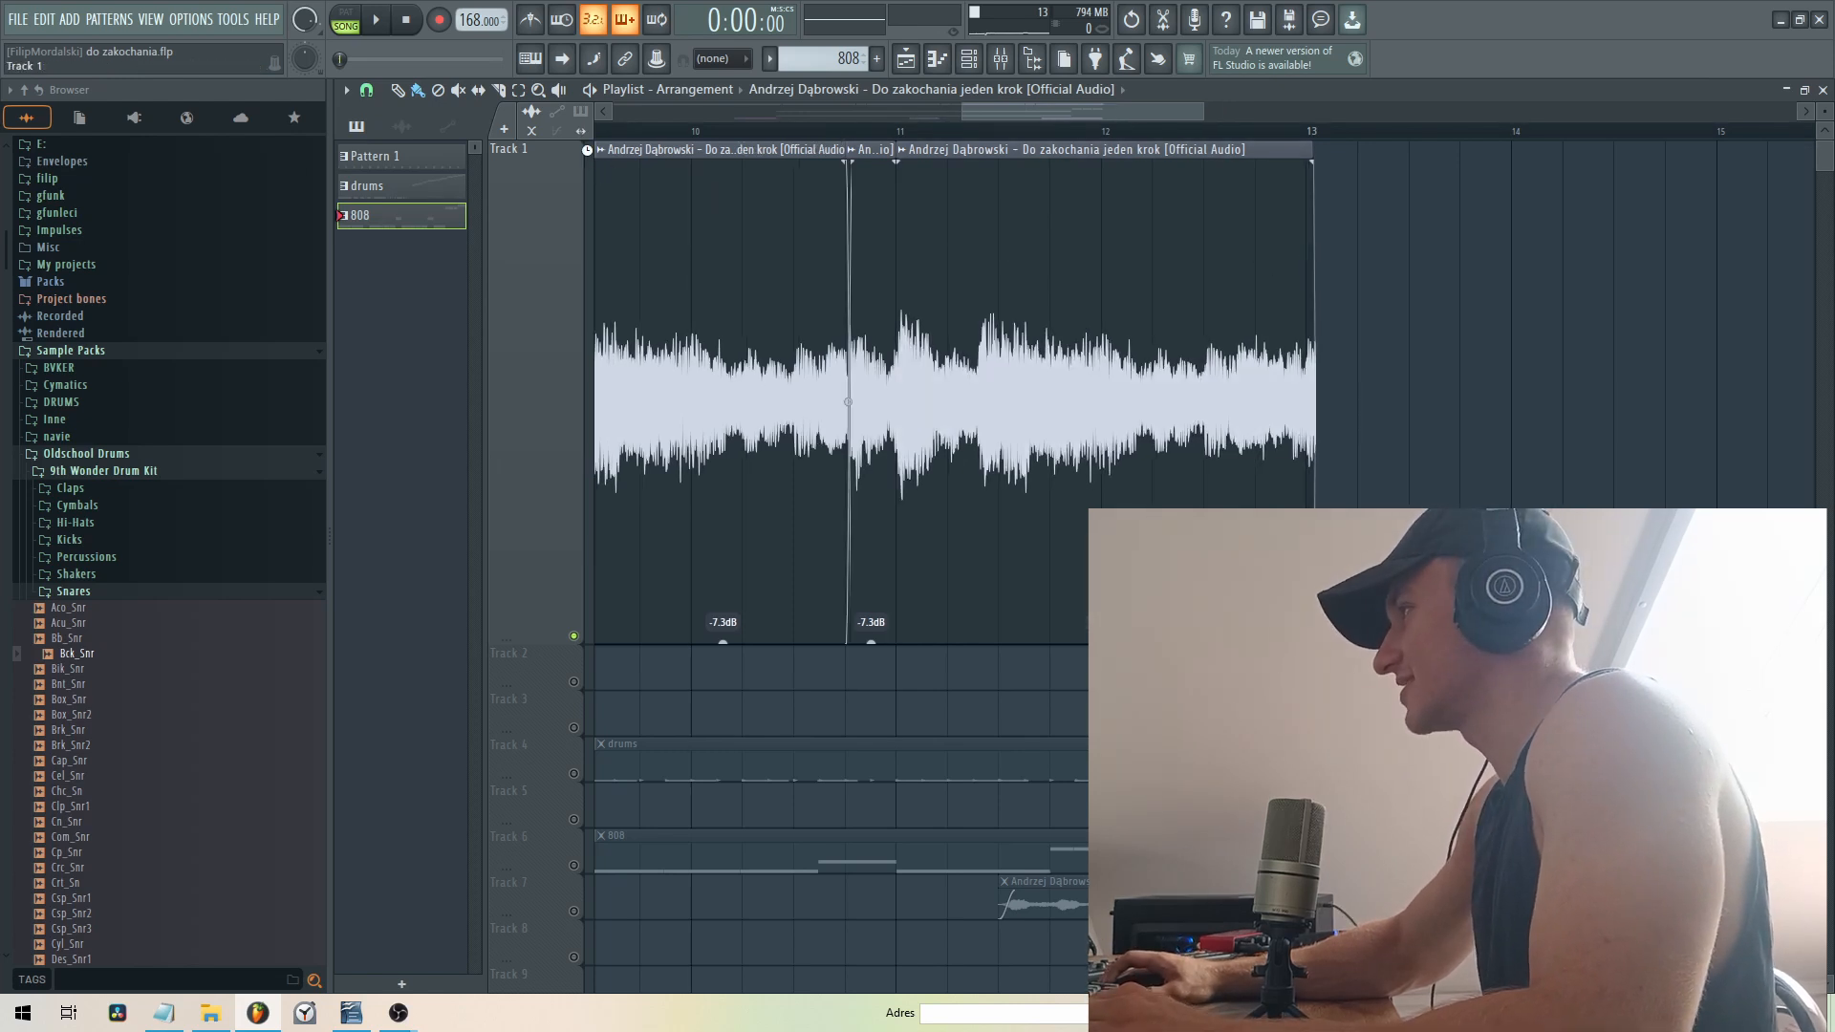
key(ctrl+z)
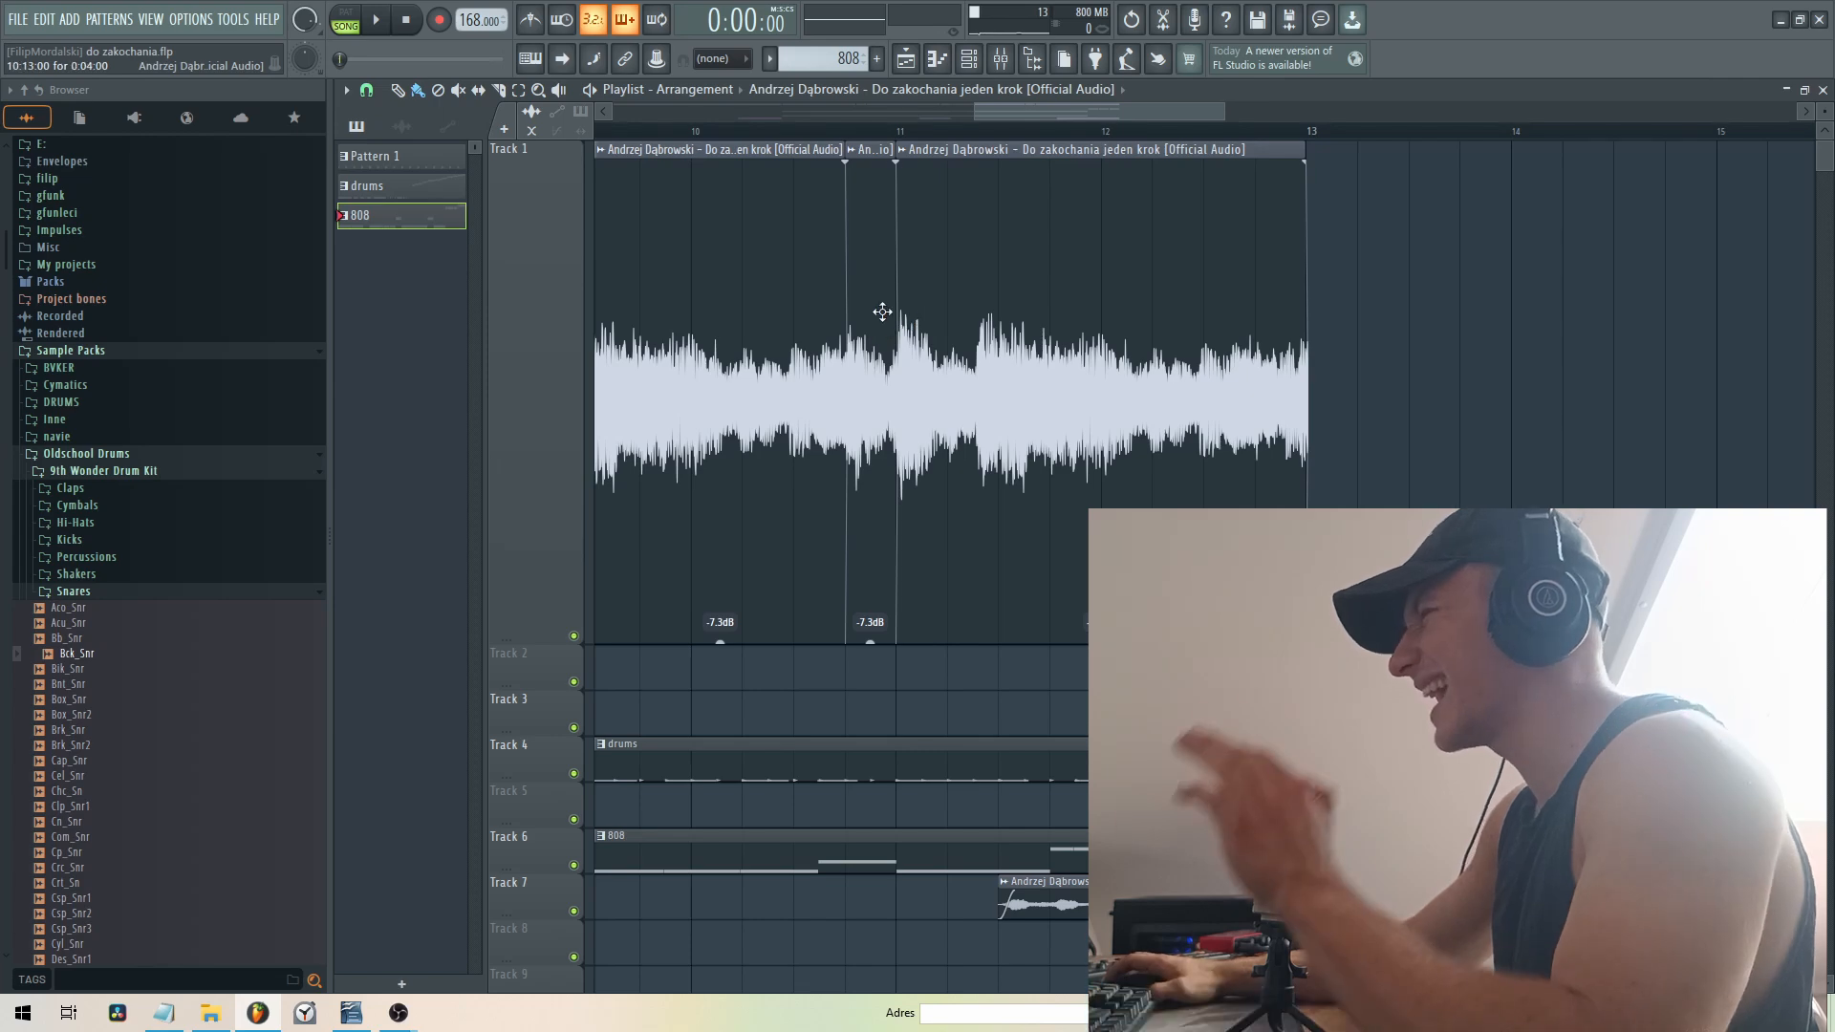
- Place a copy of the last Track 1 sample clip at bar 14 and move it to bar 16
drag(1223, 113, 923, 114)
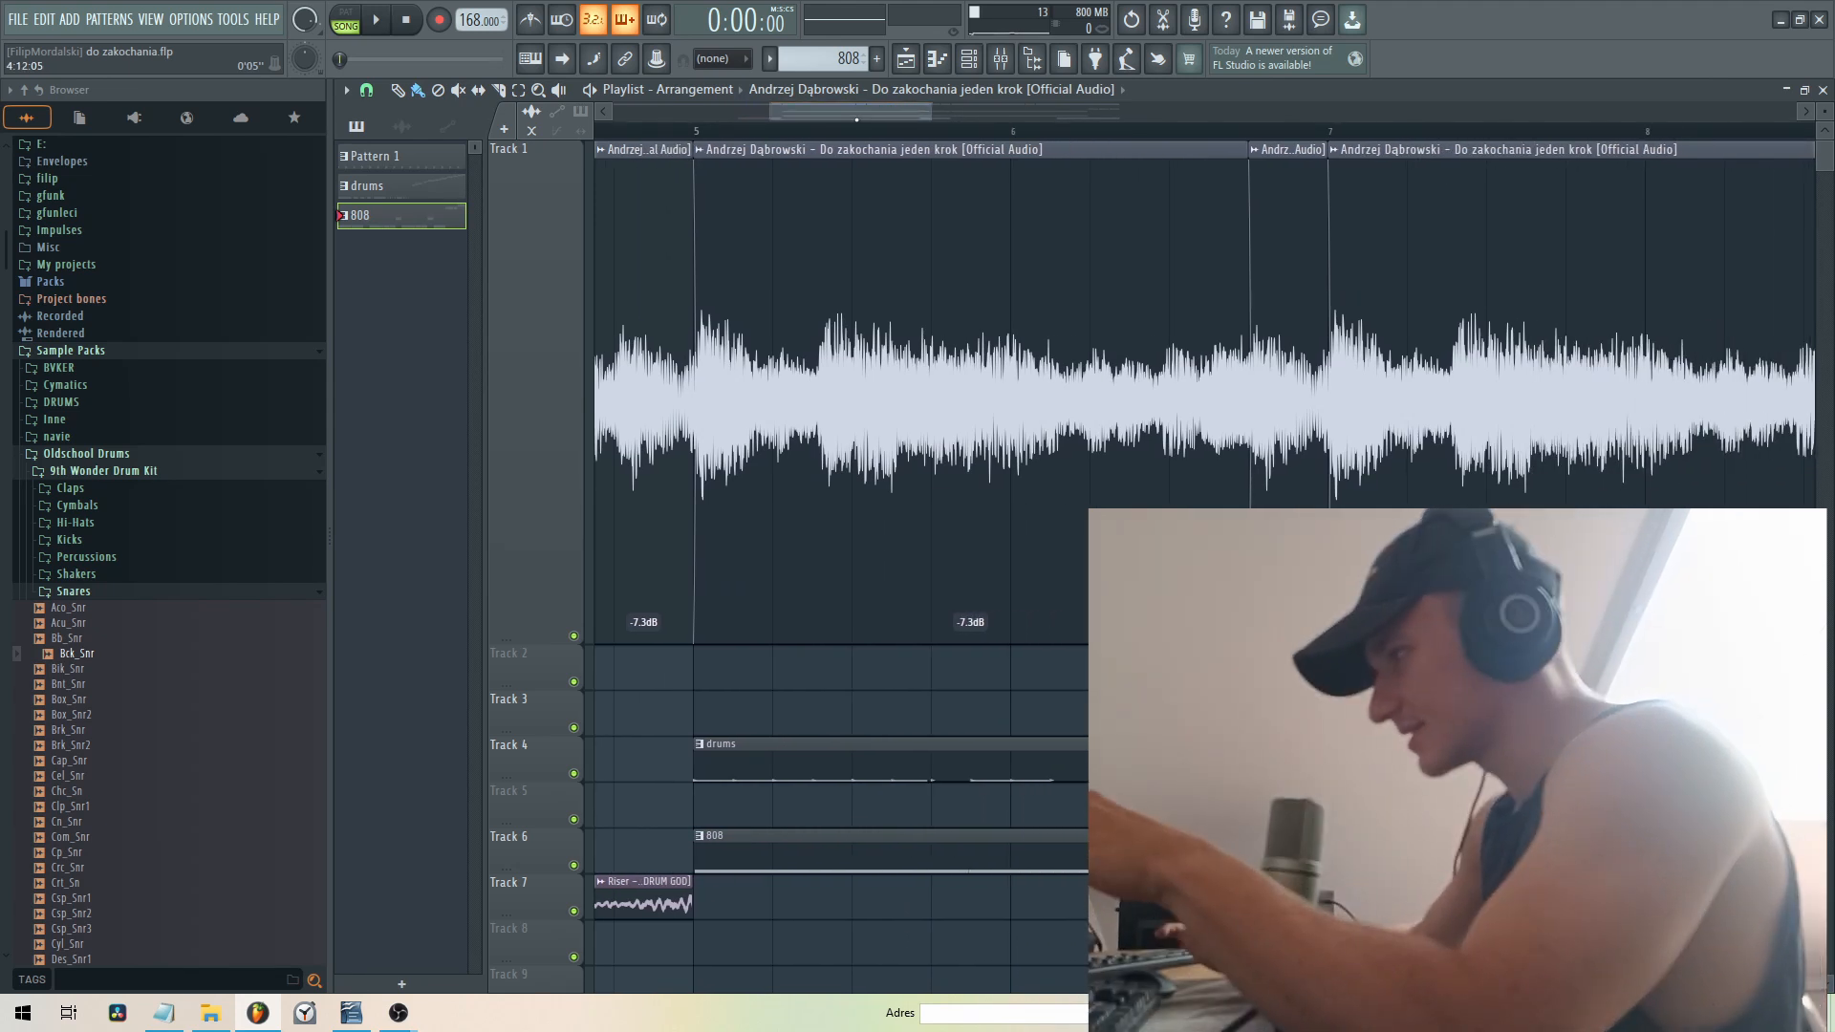
drag(854, 120, 863, 119)
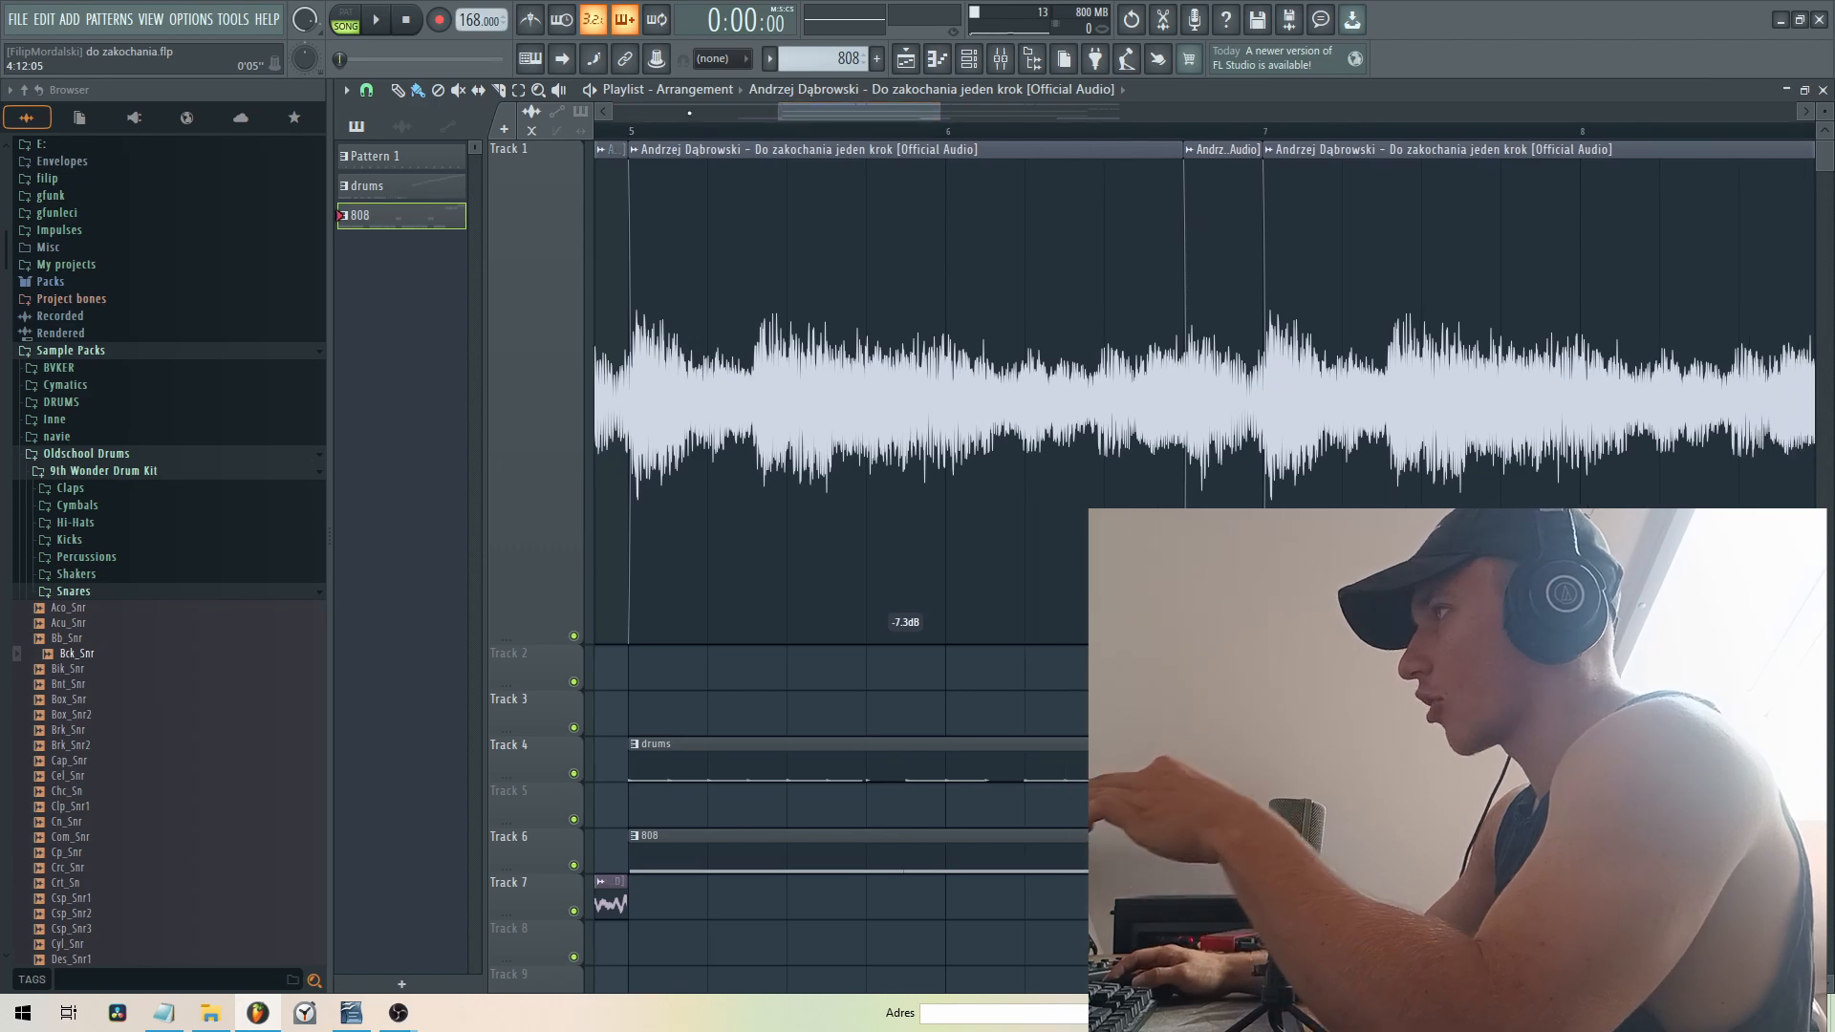
drag(940, 114, 1287, 147)
click(805, 208)
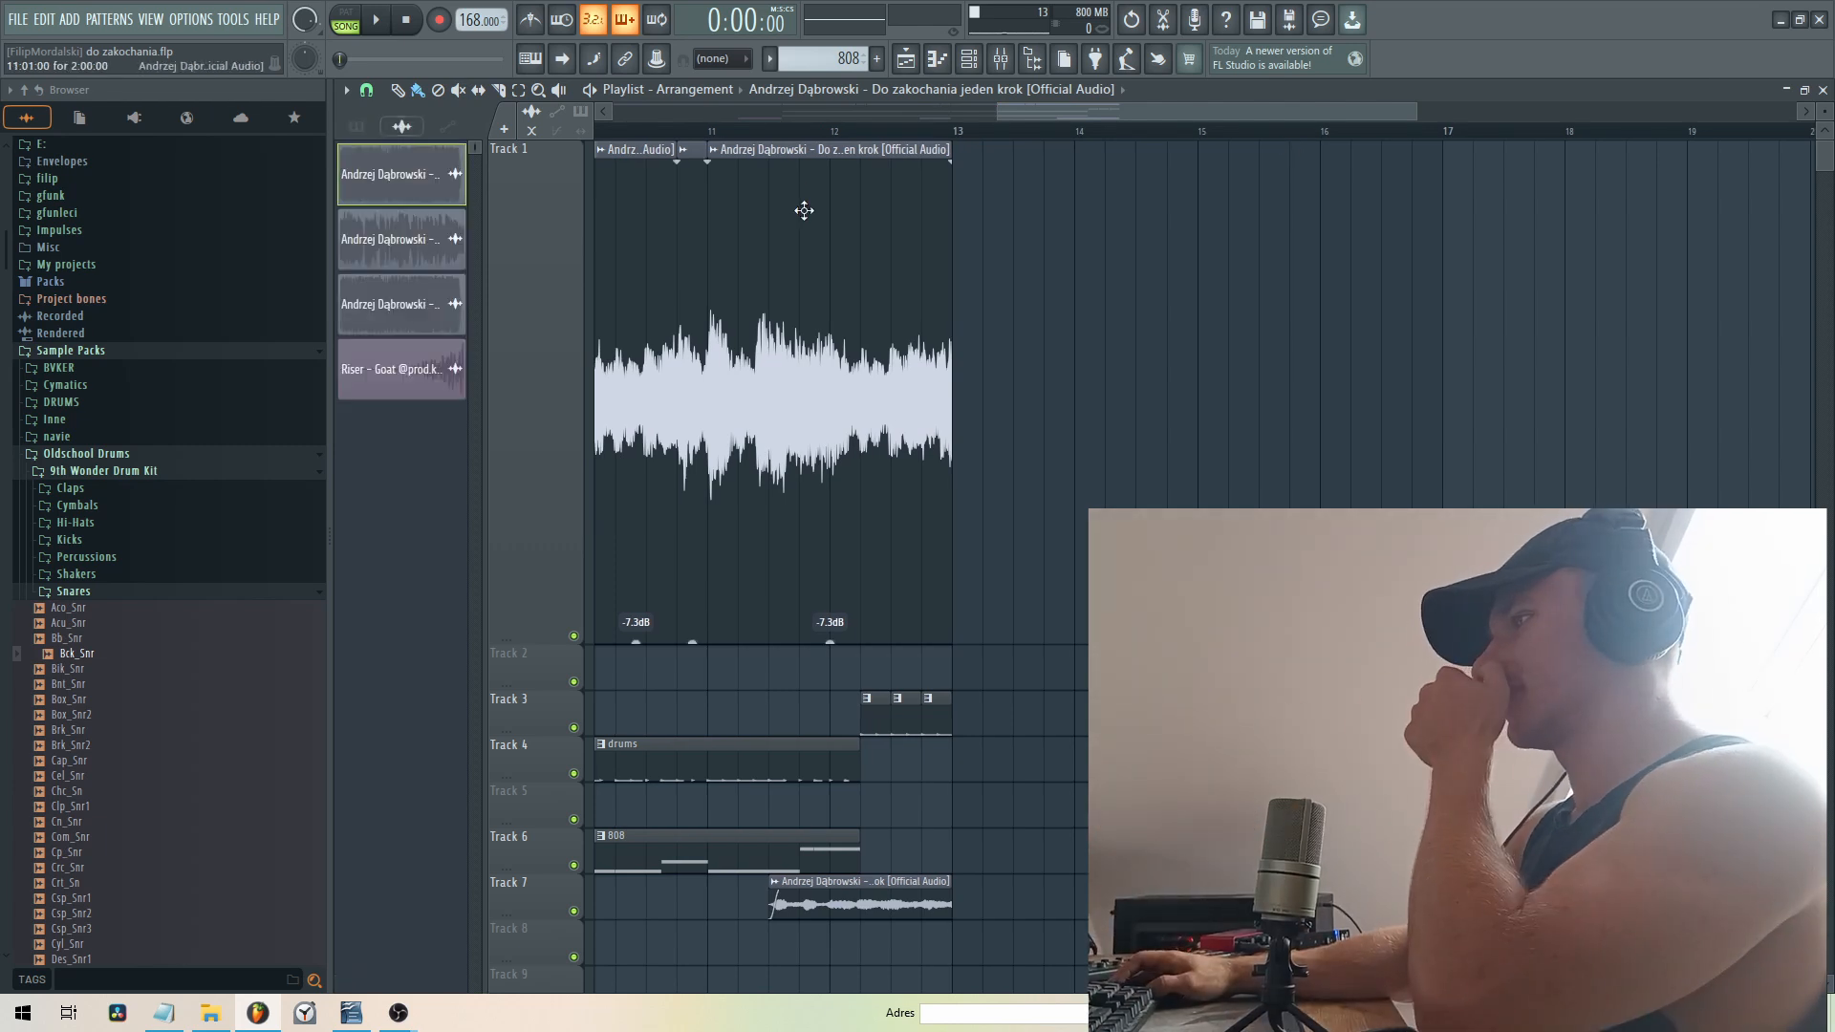
click(1098, 247)
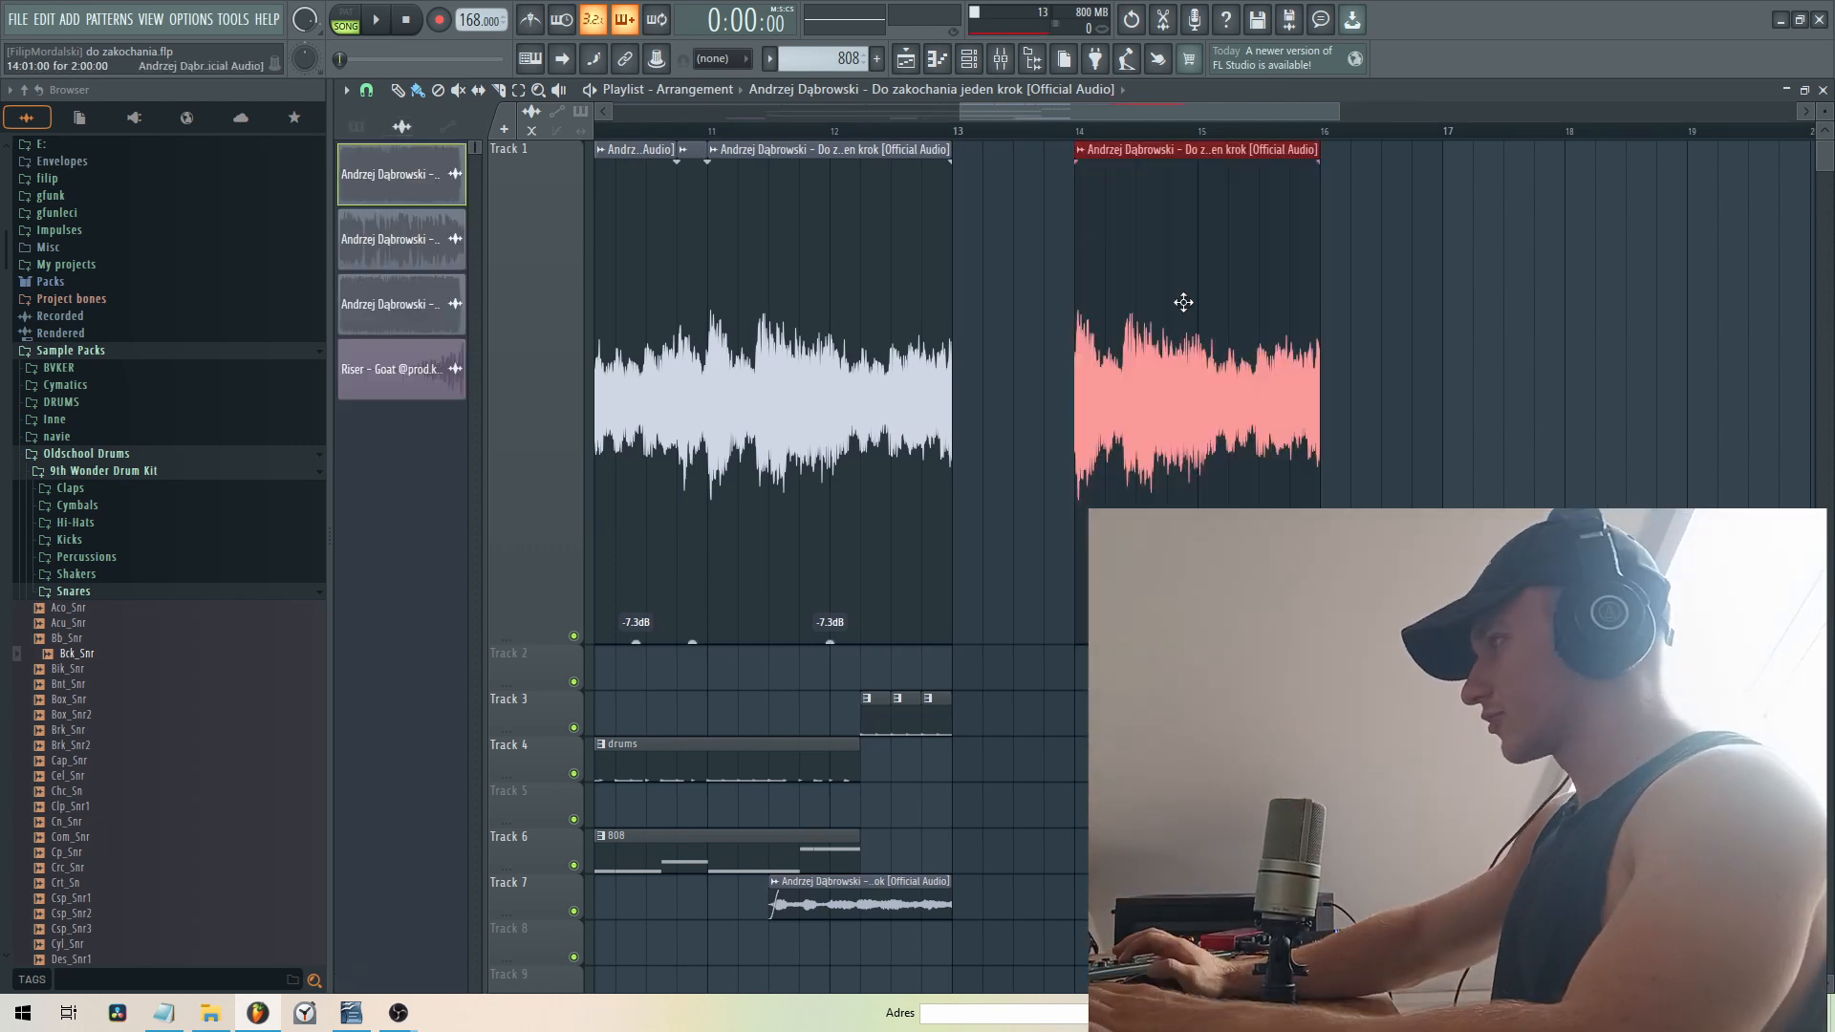
drag(956, 112, 1060, 126)
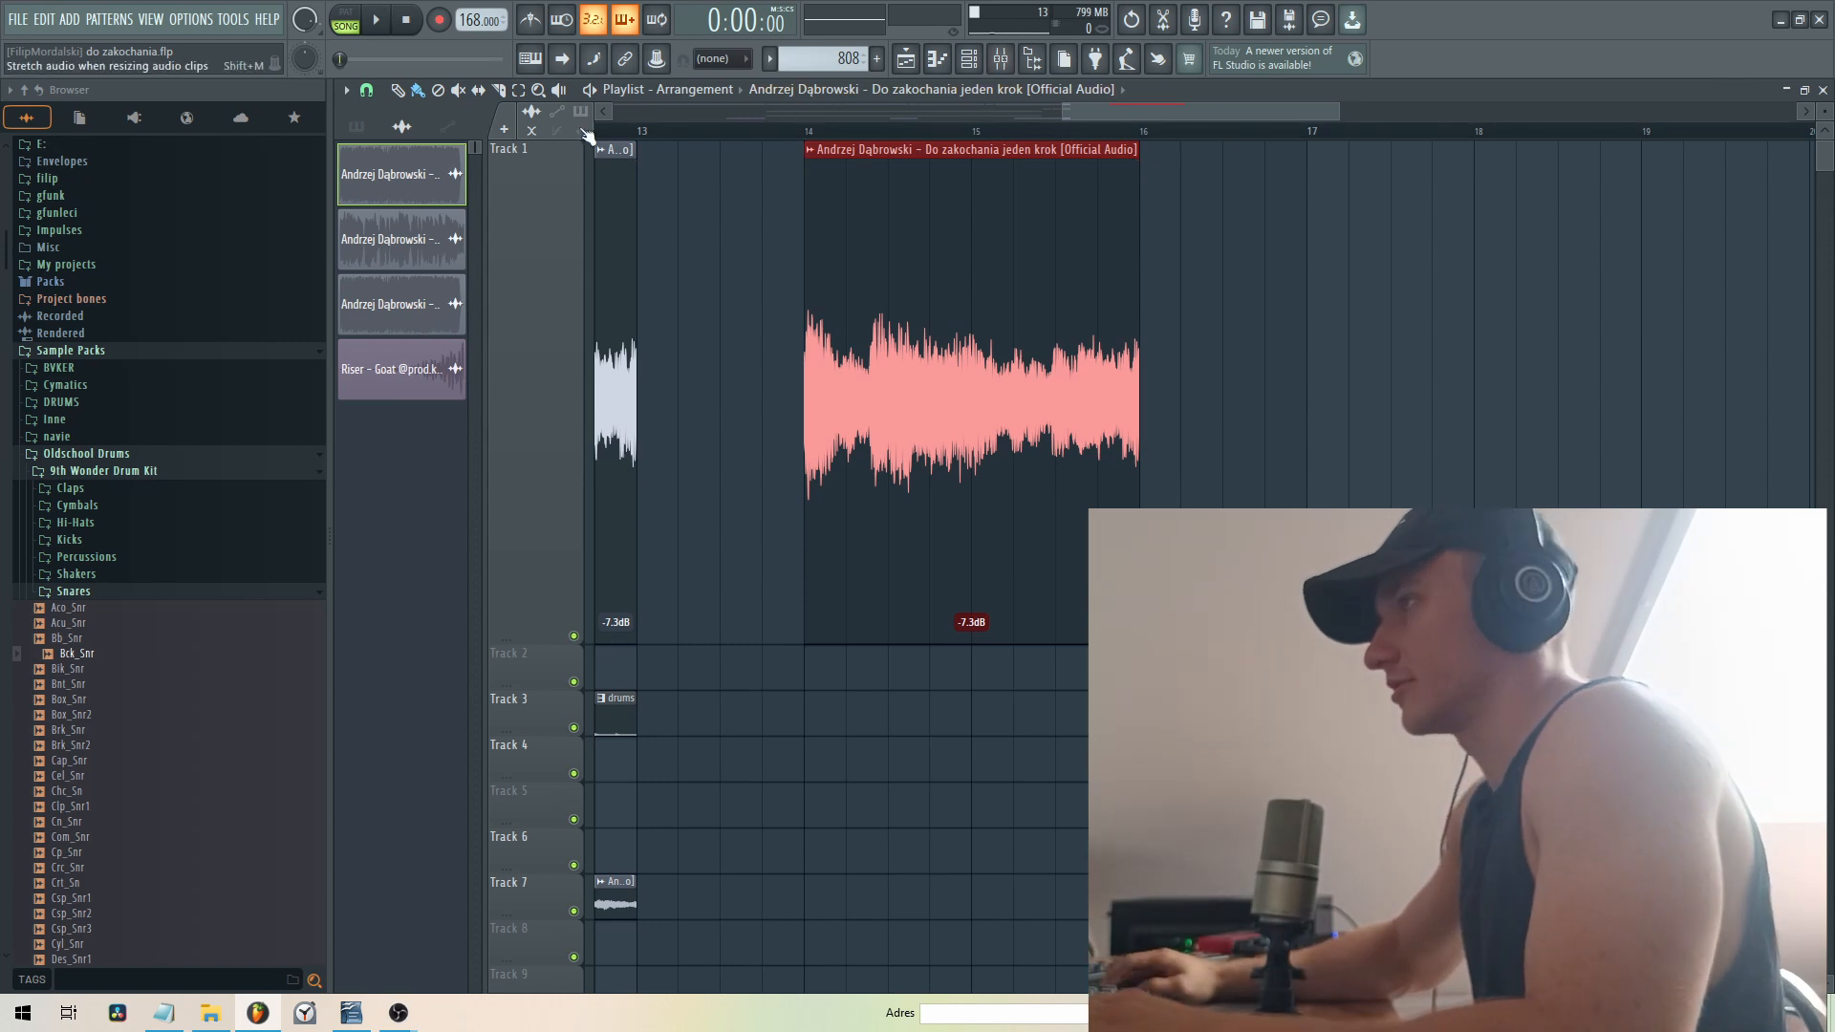
drag(1132, 267, 1431, 304)
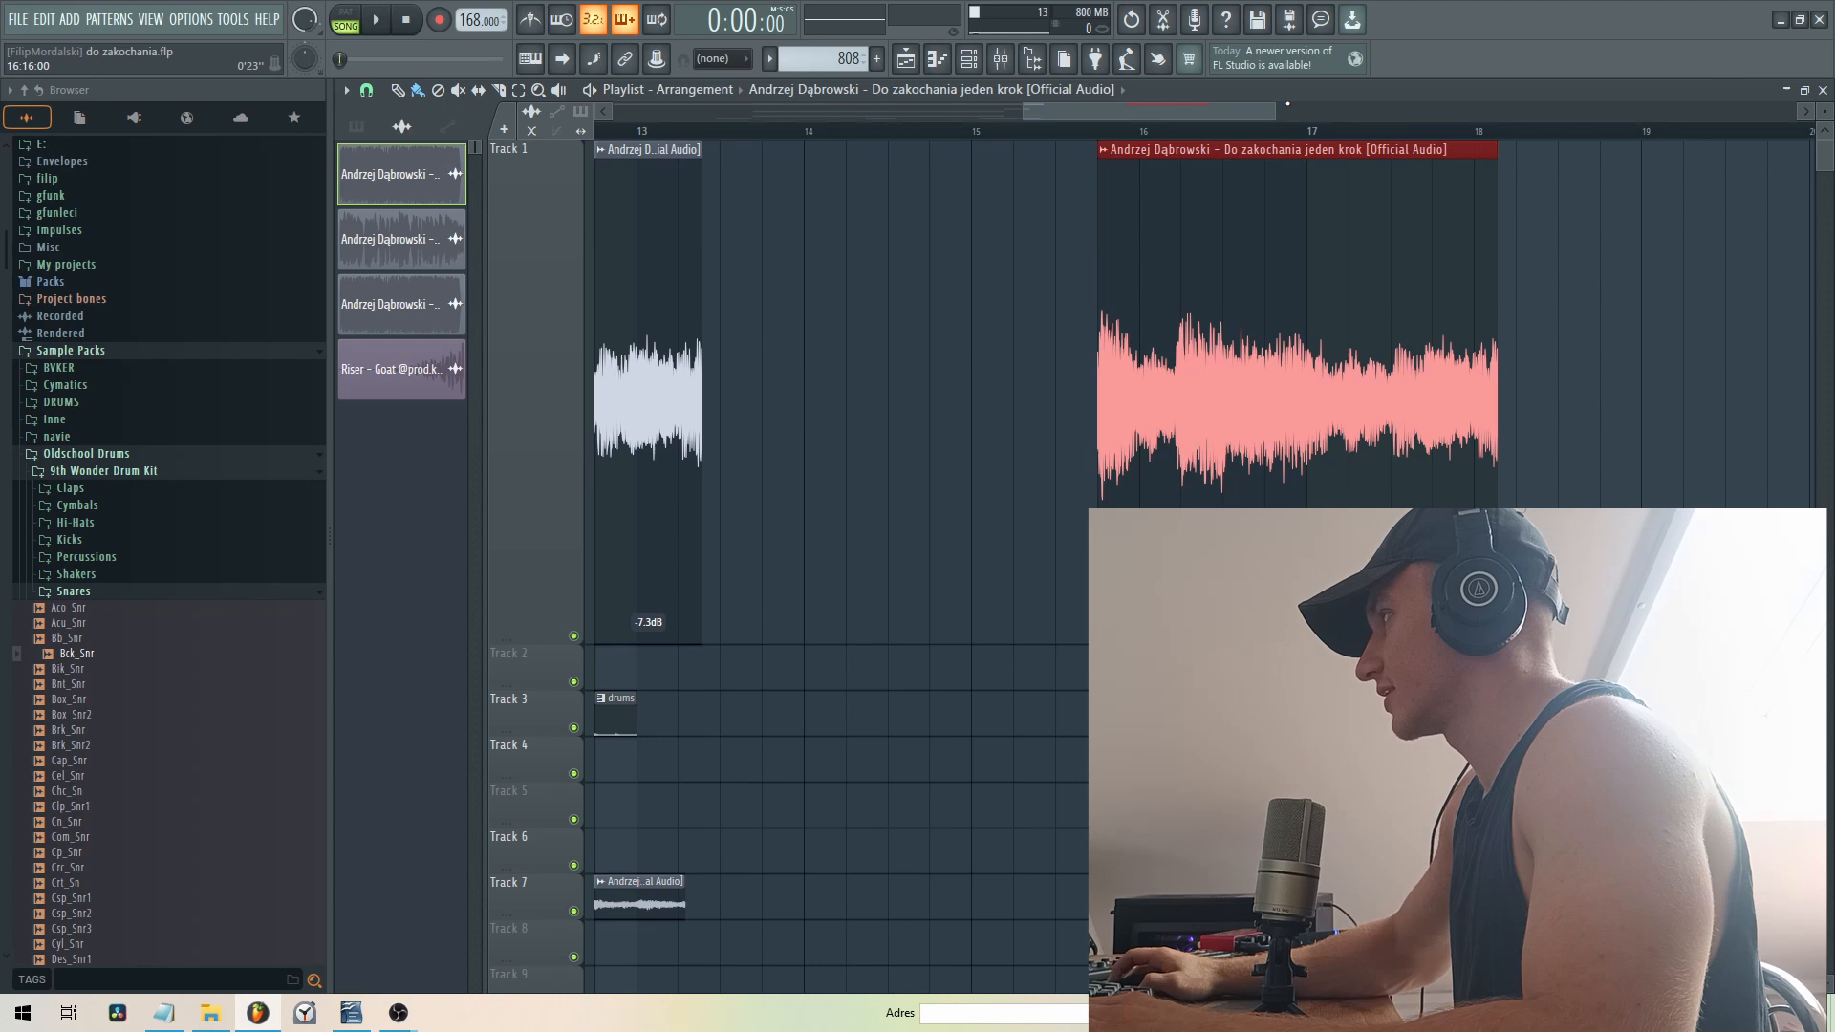
- Inspect the fade at the end of the bar 16 clip on Track 1 and delete that clip
drag(1279, 109, 1198, 115)
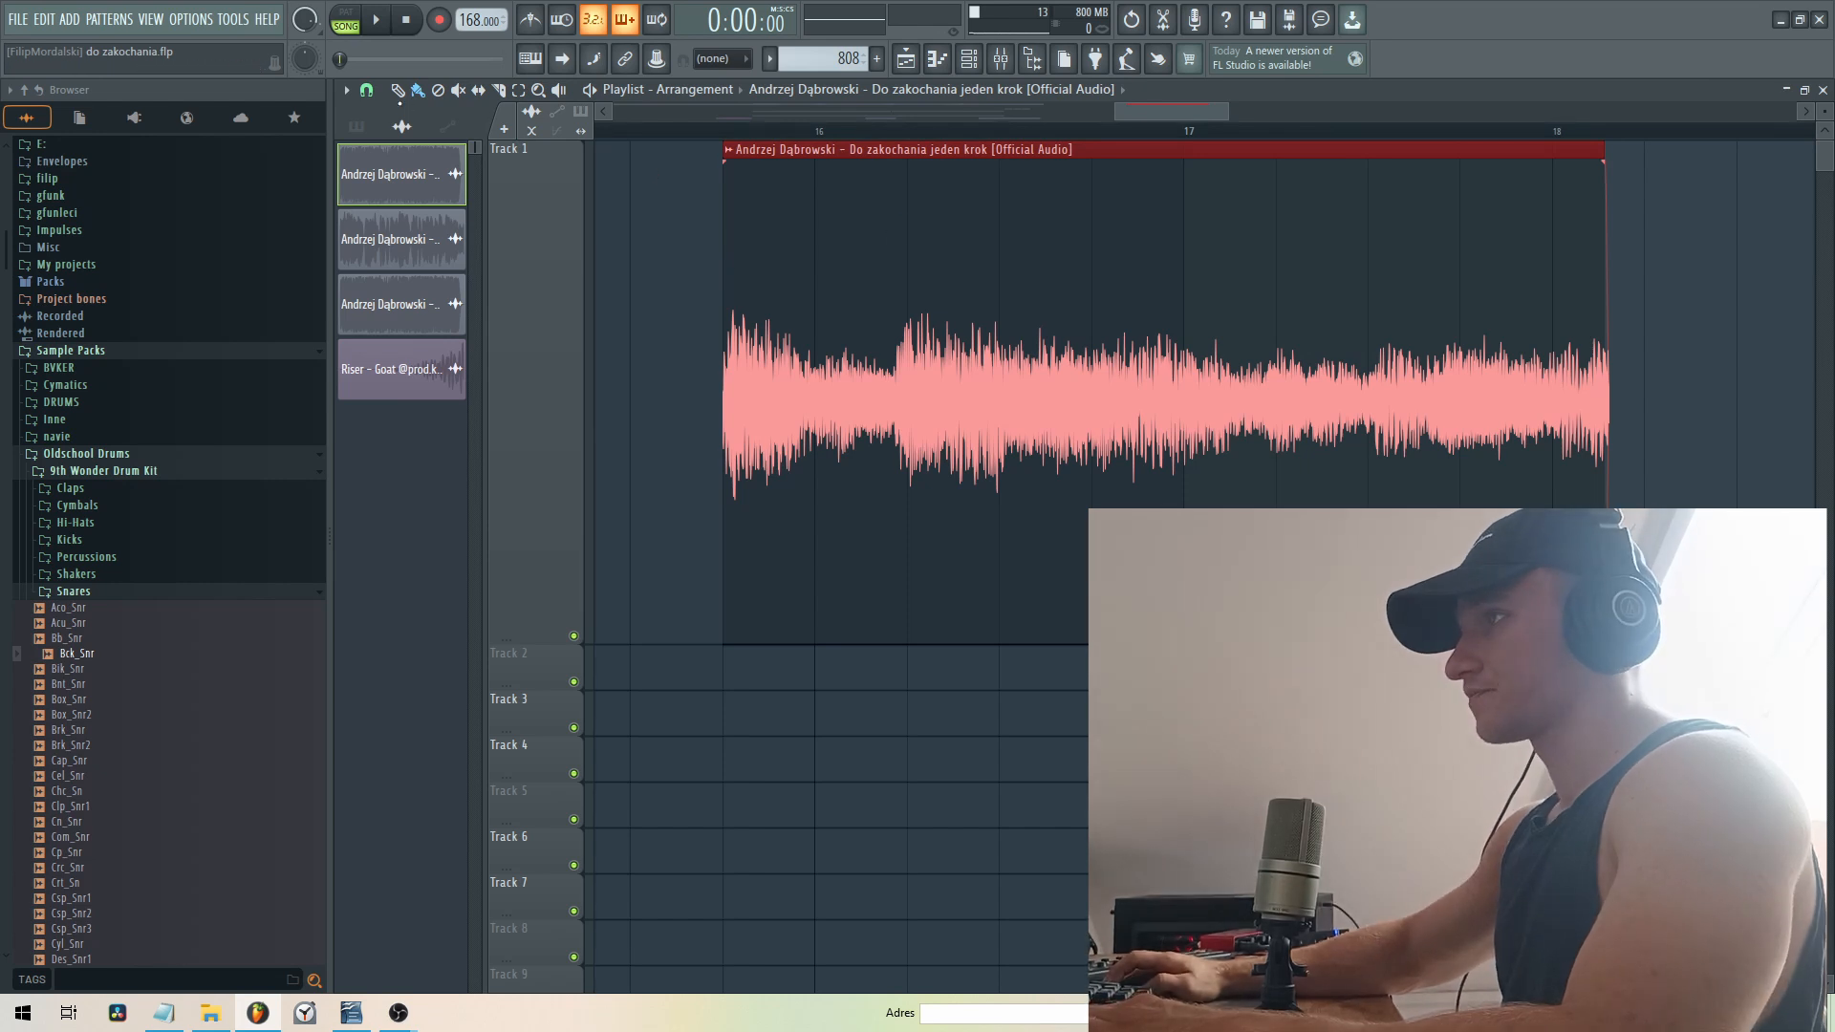
drag(754, 197, 838, 194)
scroll(1148, 383, down, 2)
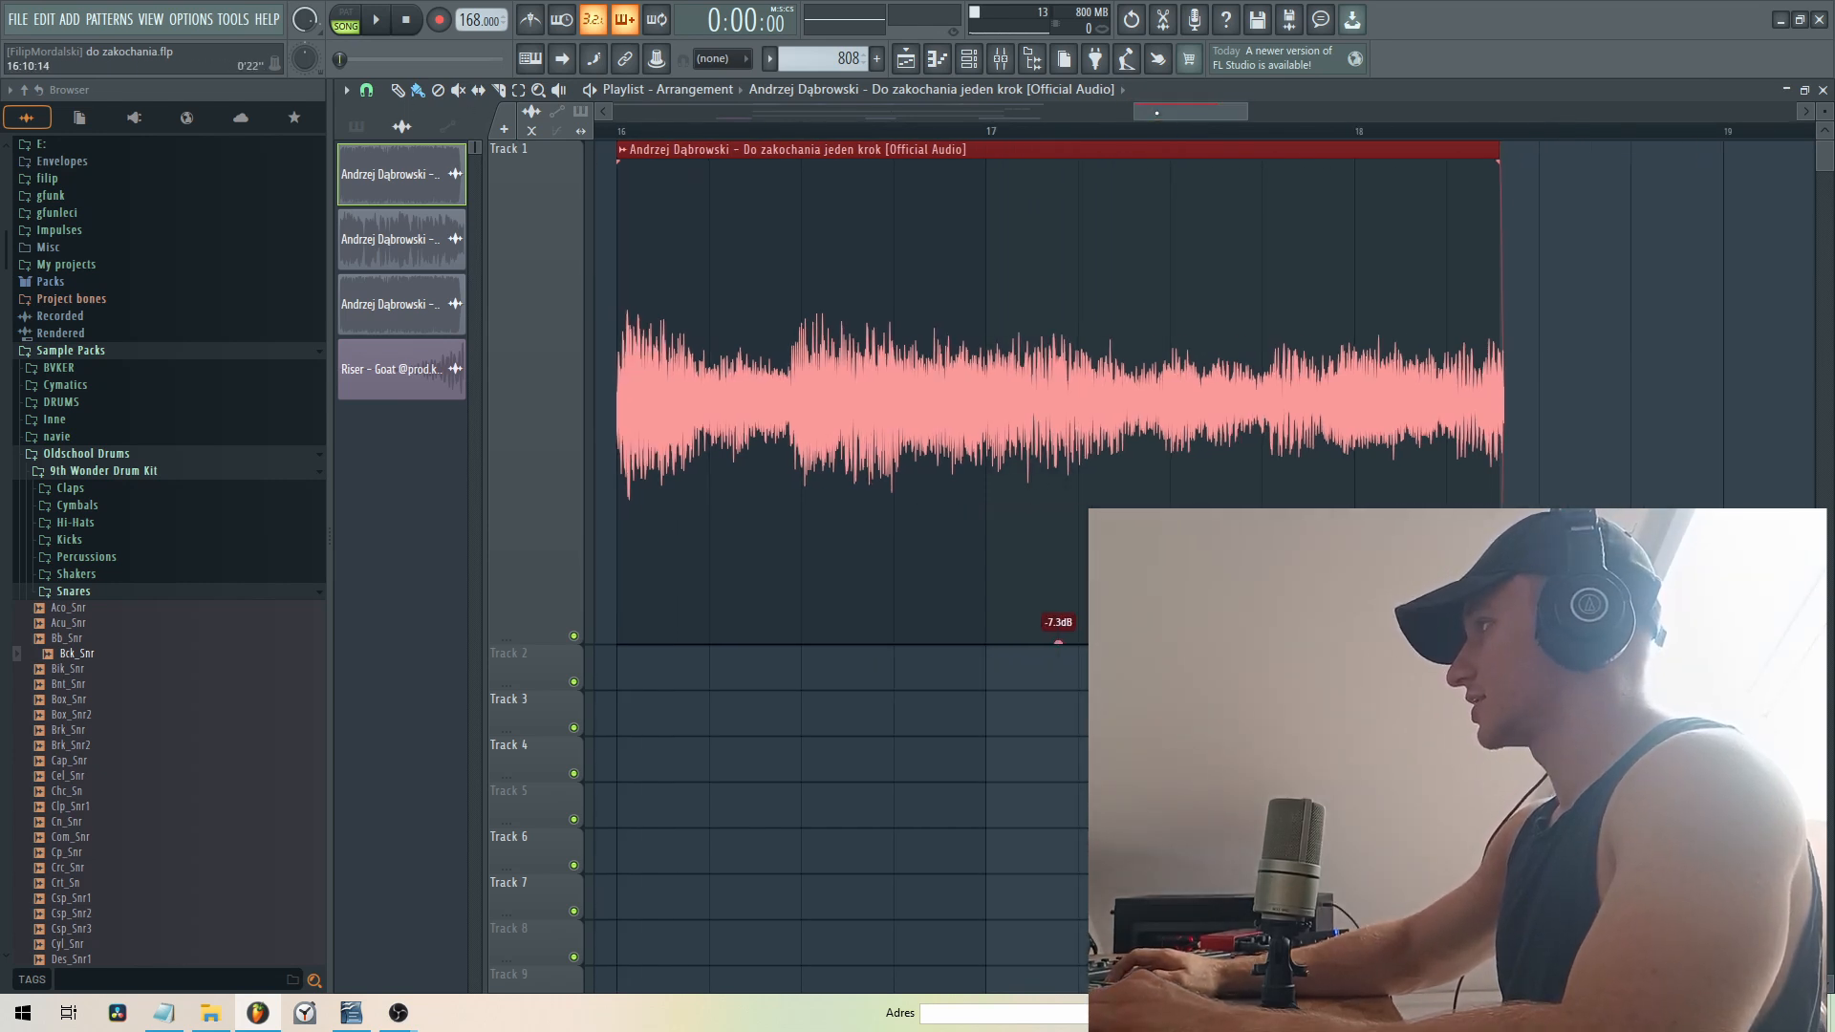
drag(1484, 153, 1233, 114)
drag(1126, 226, 1133, 225)
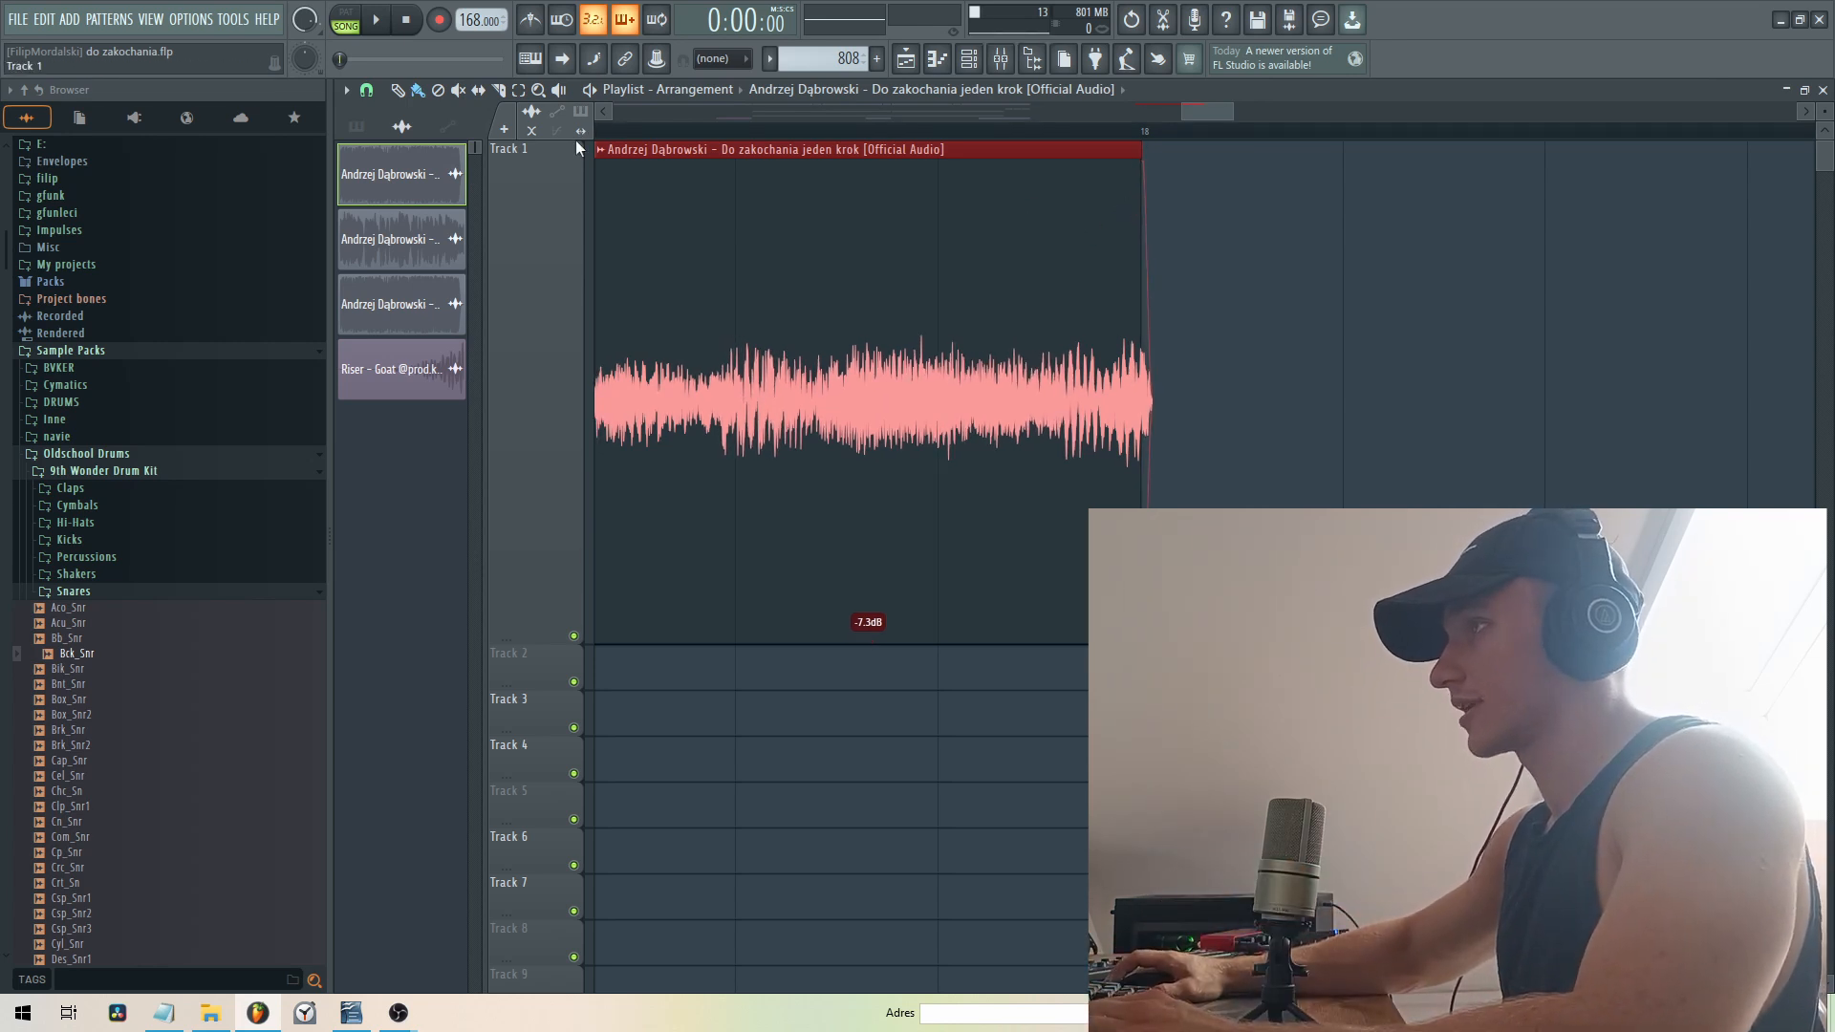
mouse_move(1139, 211)
mouse_down()
mouse_move(1191, 217)
mouse_move(1148, 215)
mouse_up()
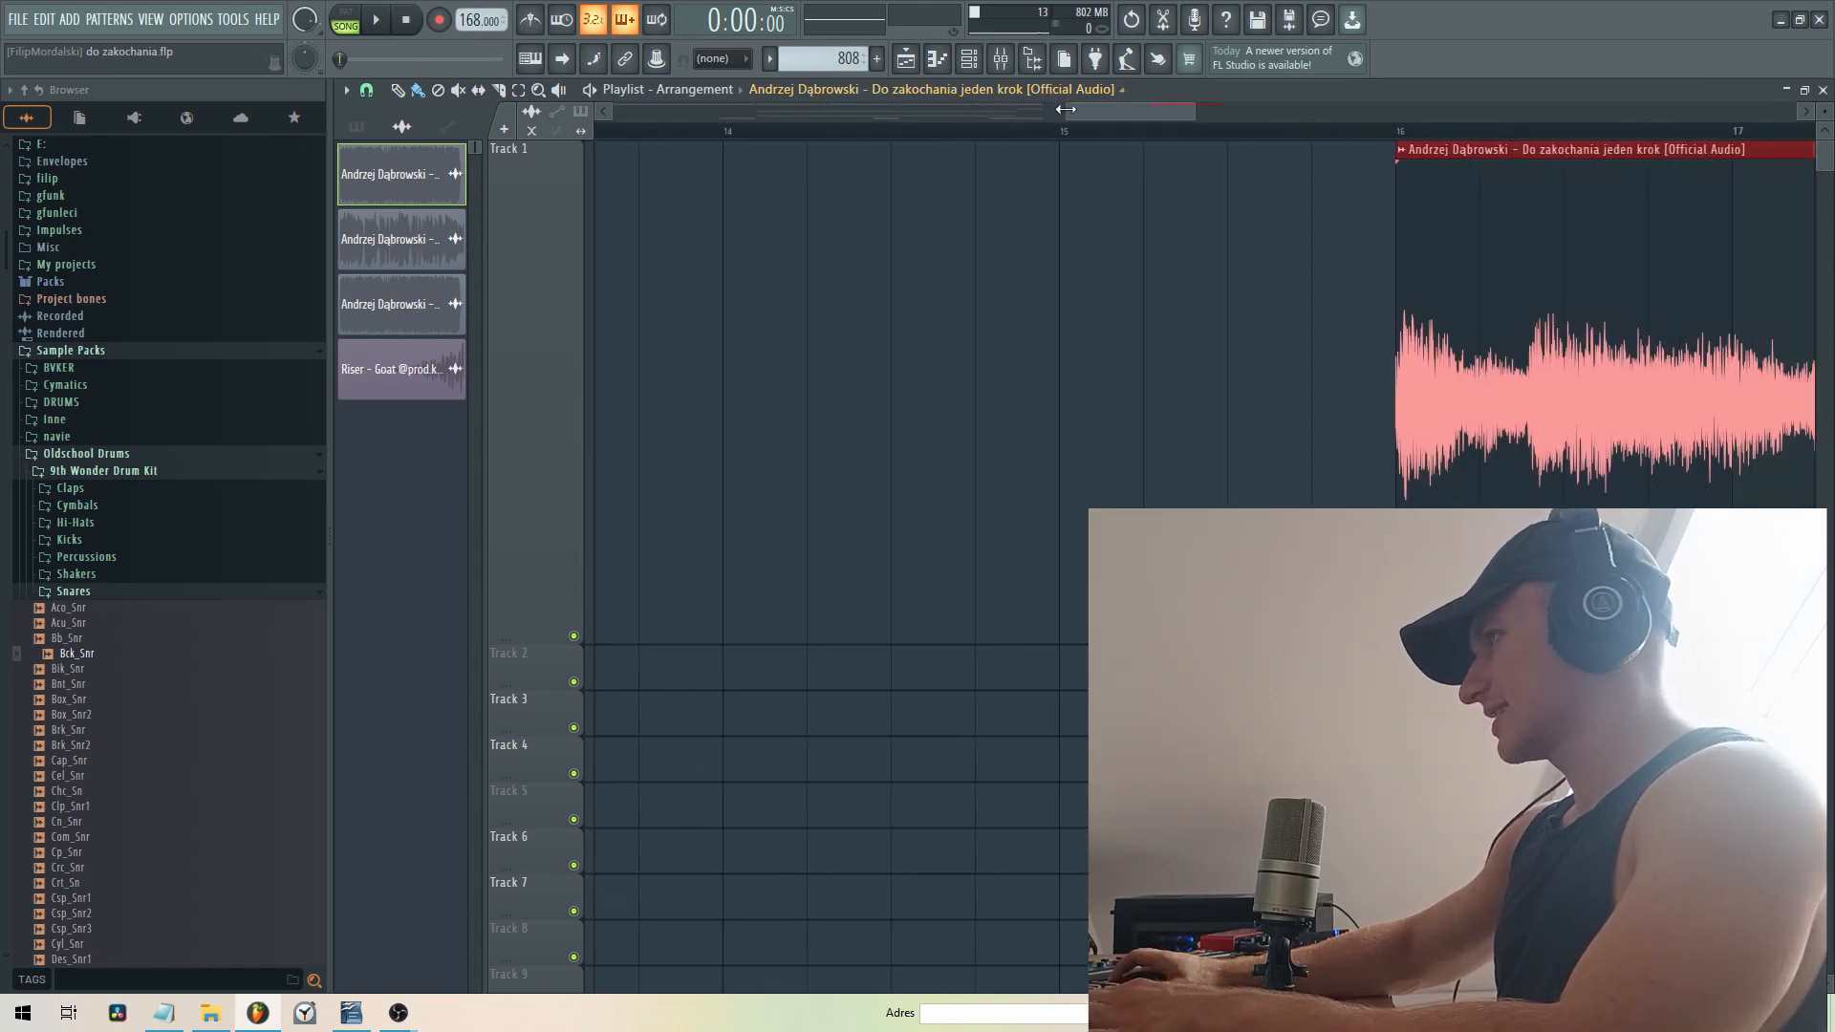
drag(1066, 109, 1018, 131)
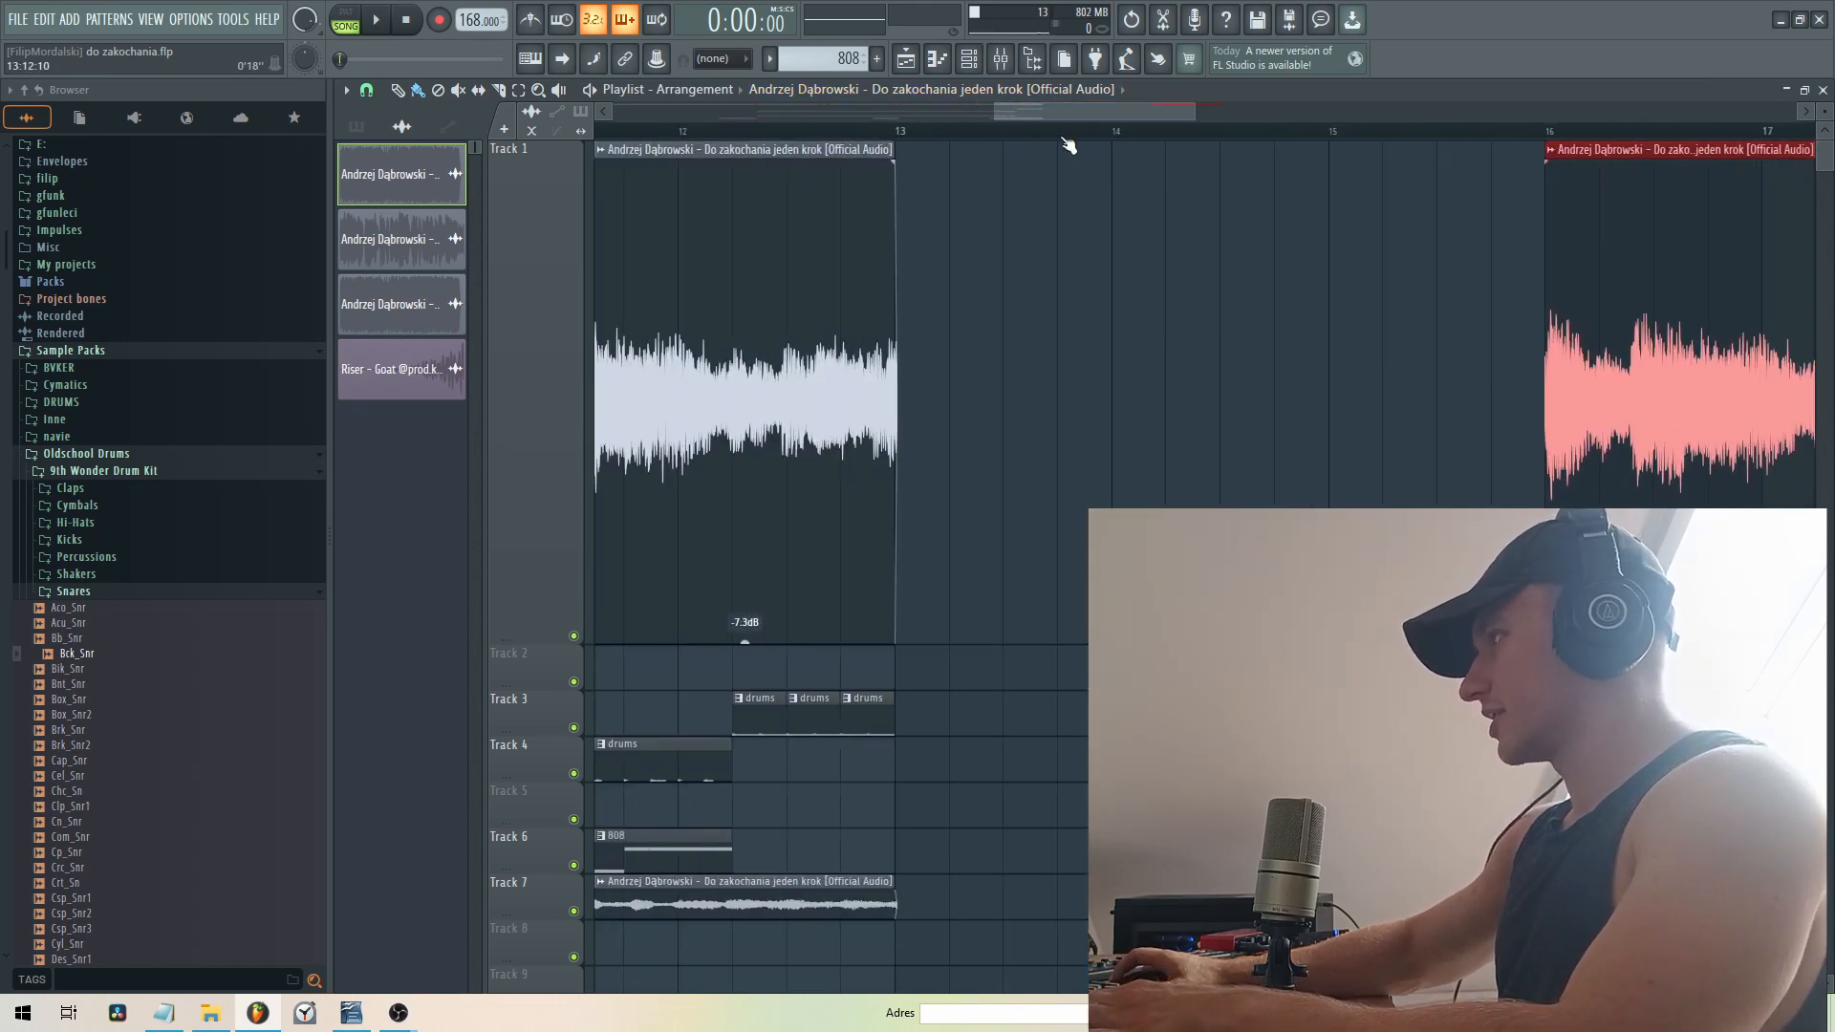
right_click(1682, 242)
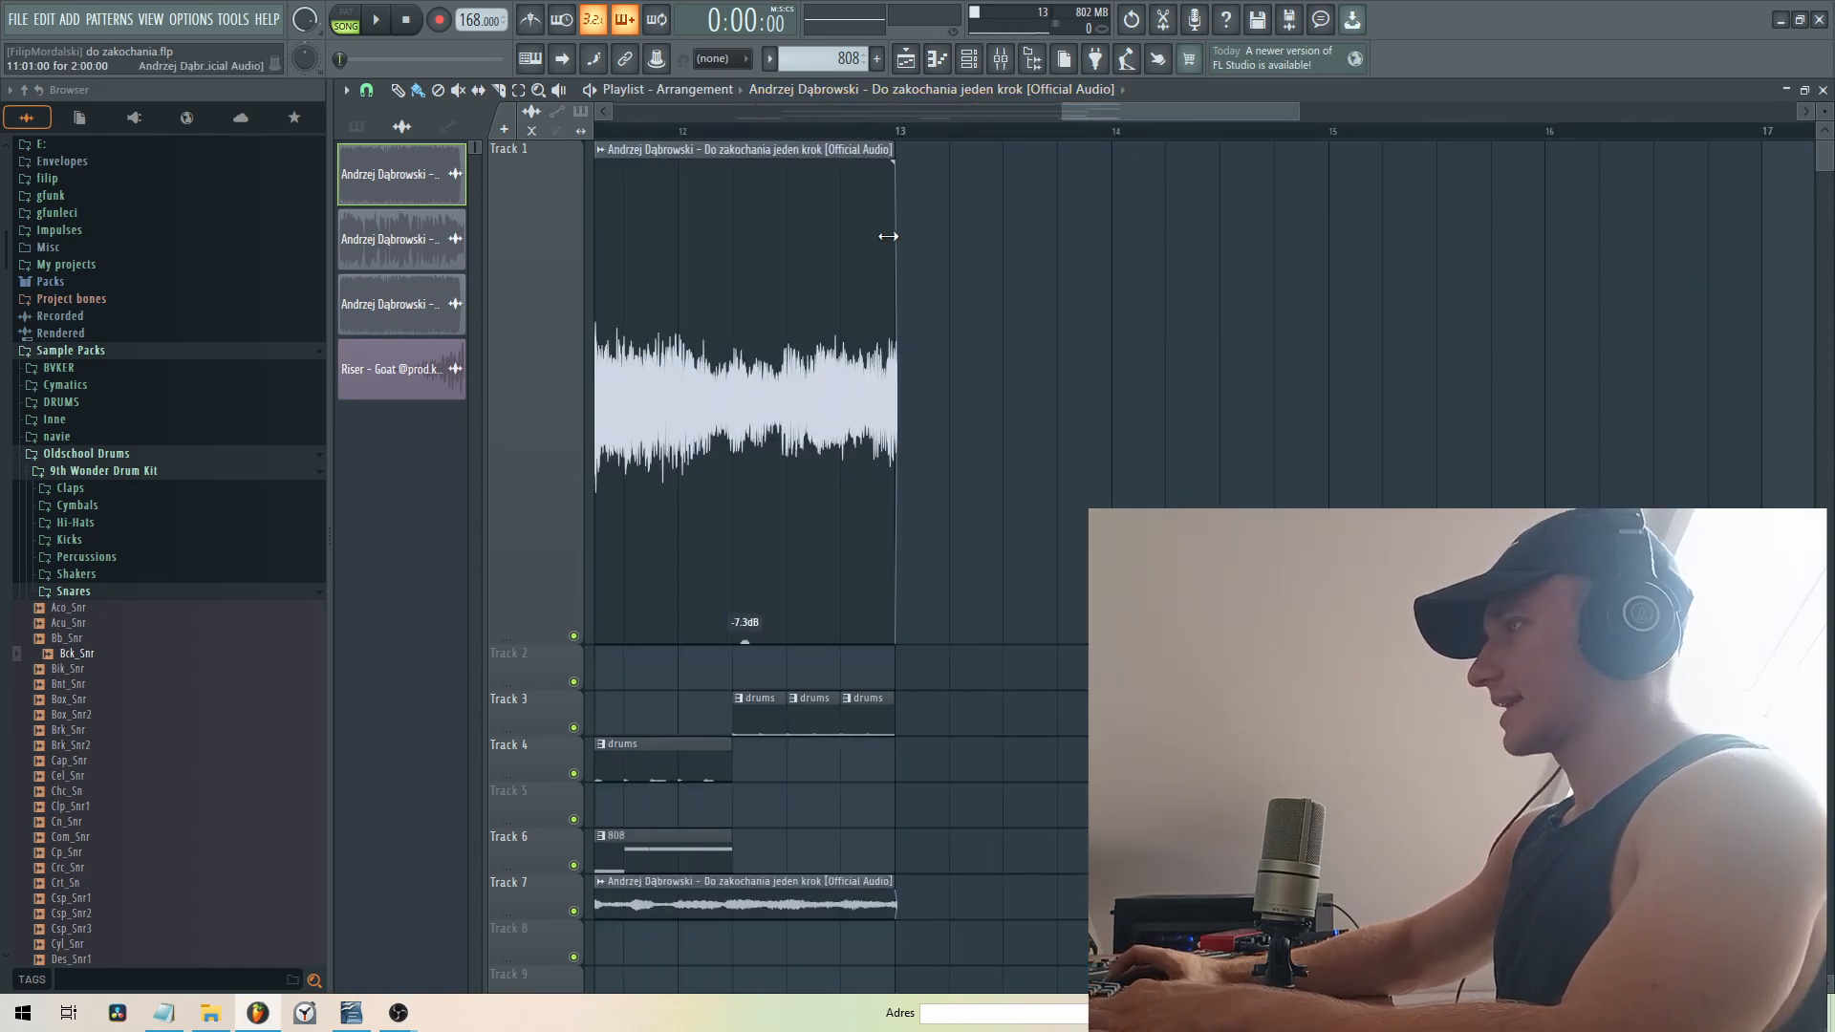
- Place the sample clip on Track 1 at bar 14 and duplicate it directly behind, at bar 16
click(1114, 253)
key(space)
key(space)
click(1116, 131)
key(space)
key(space)
key(ctrl+d)
key(space)
key(space)
- Set the sample's declicking mode to Out only (no bleeding) and listen to the join at bar 16
click(1549, 223)
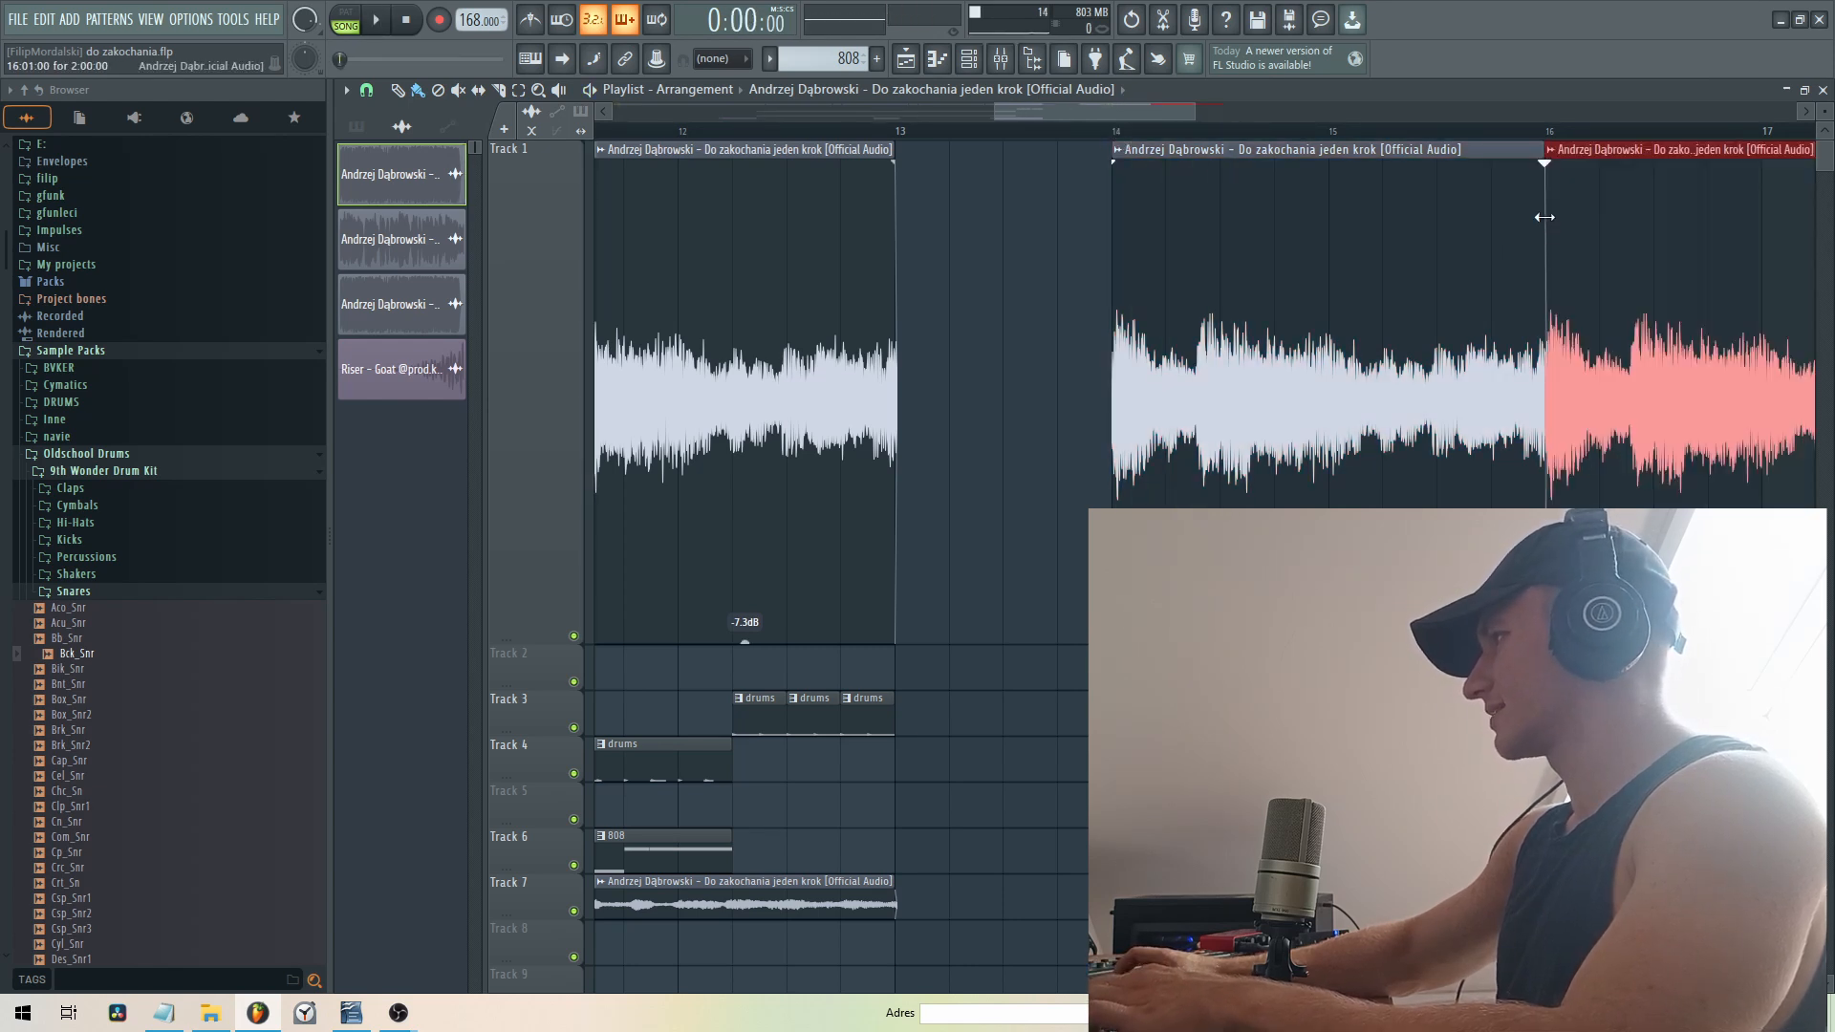
double_click(1529, 169)
click(616, 415)
click(633, 437)
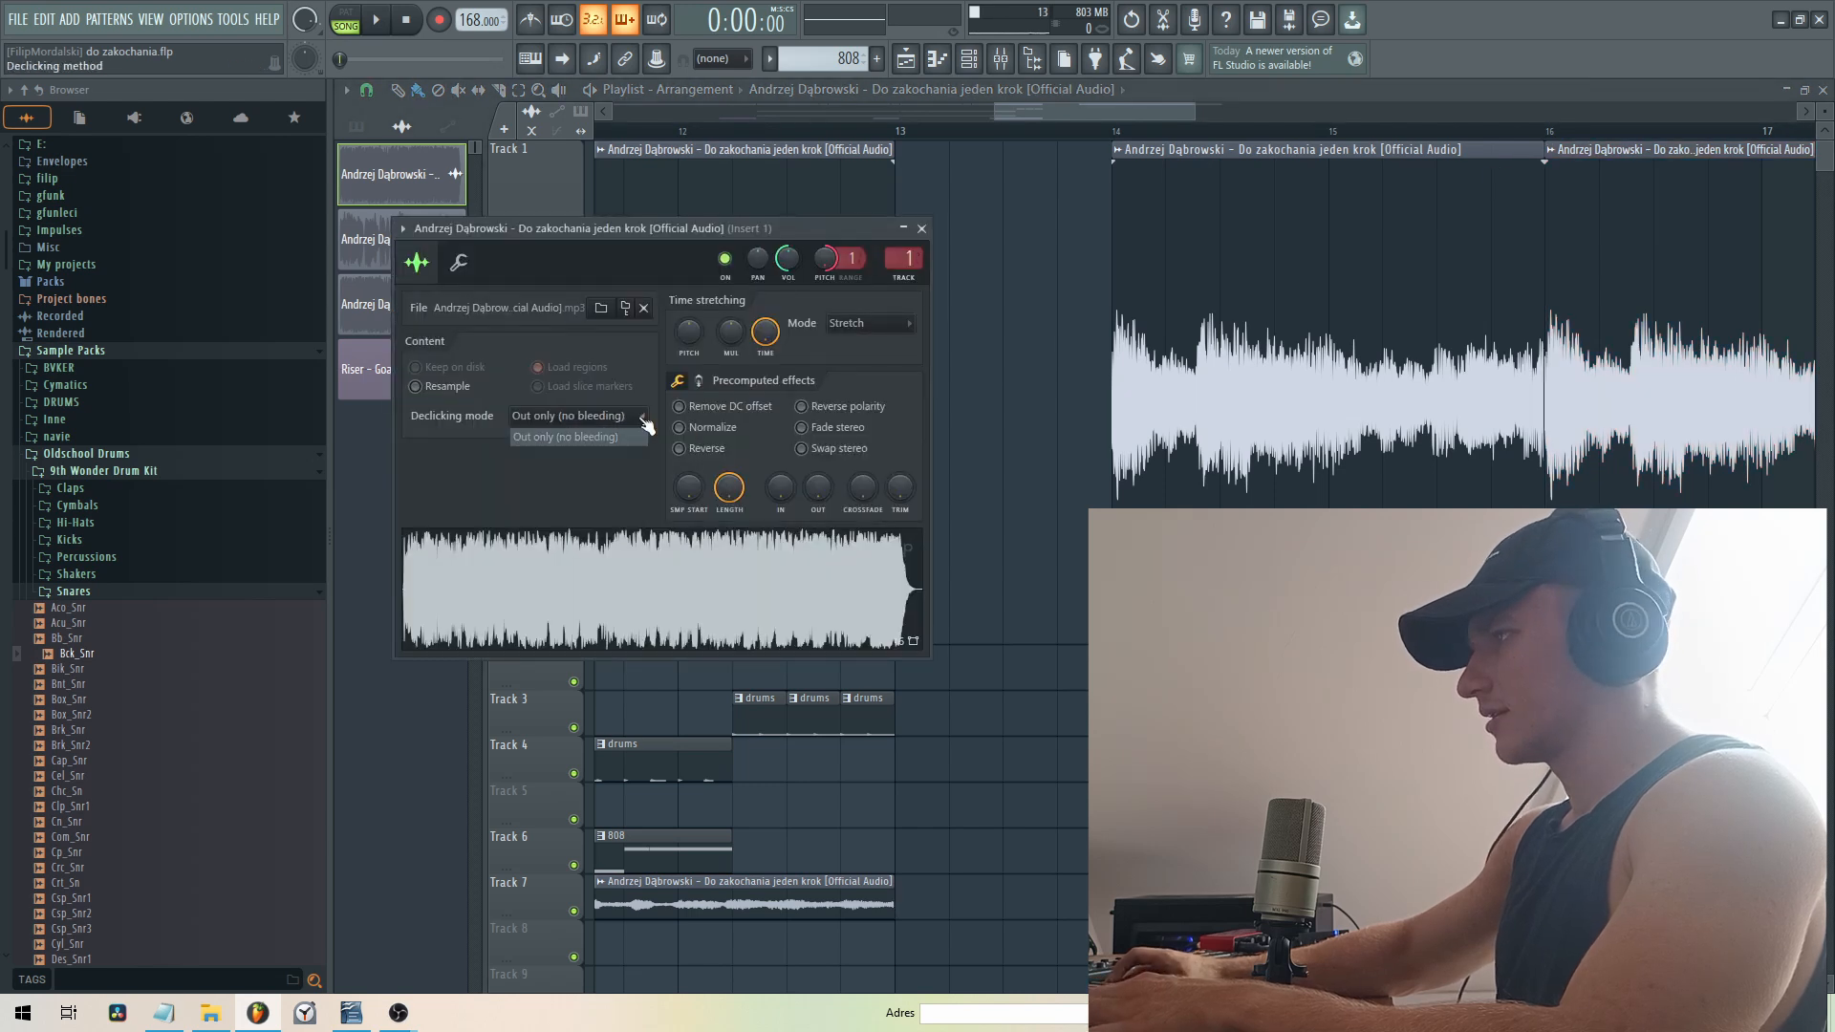
click(923, 230)
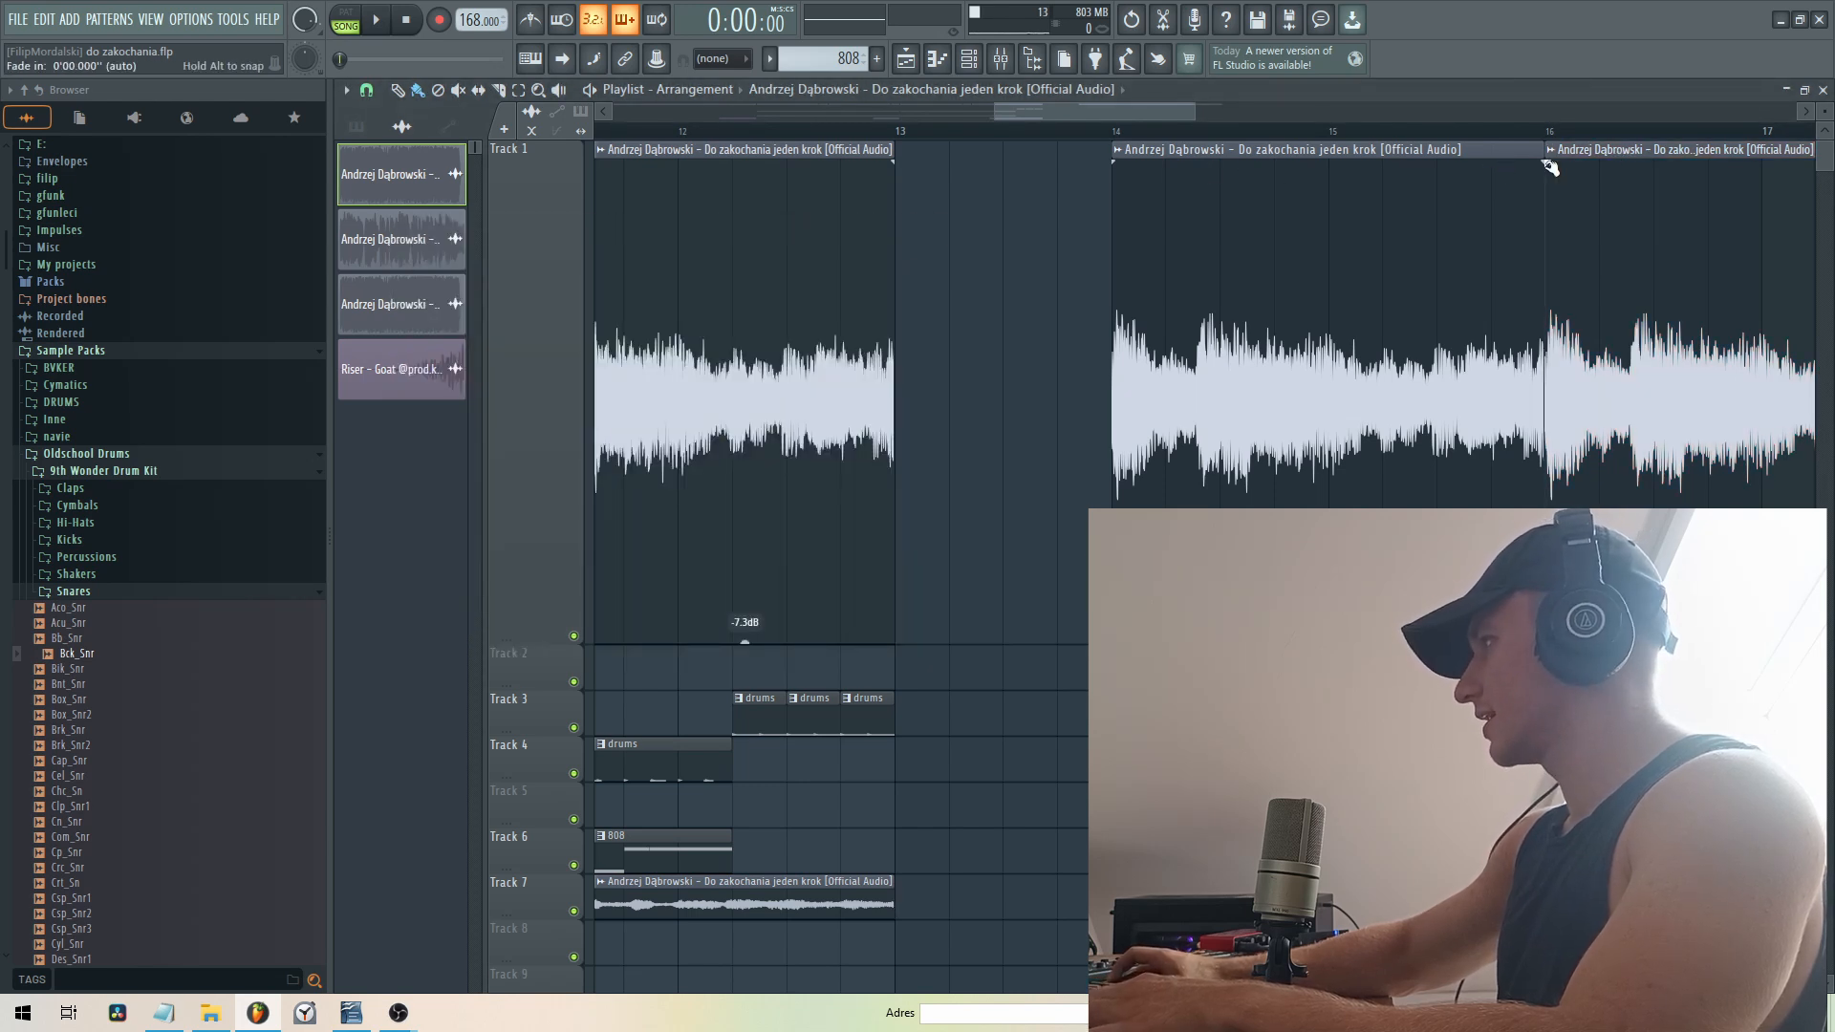
key(space)
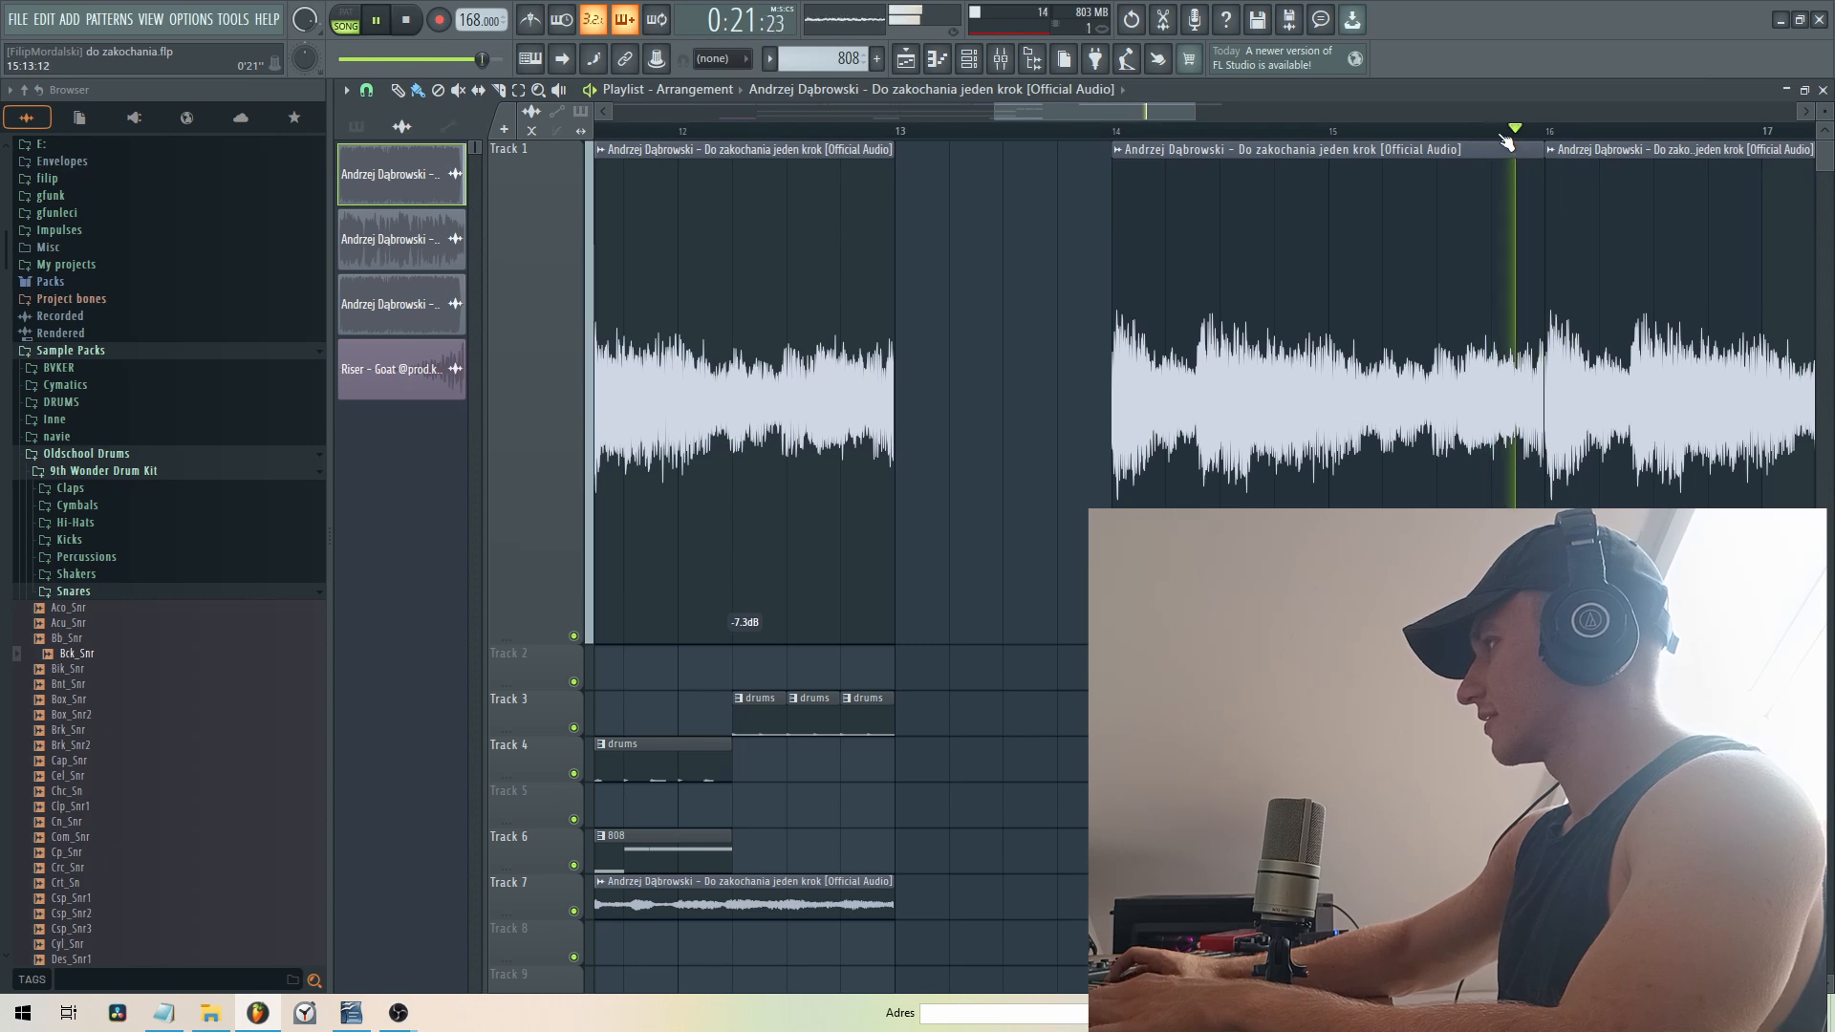
click(1090, 132)
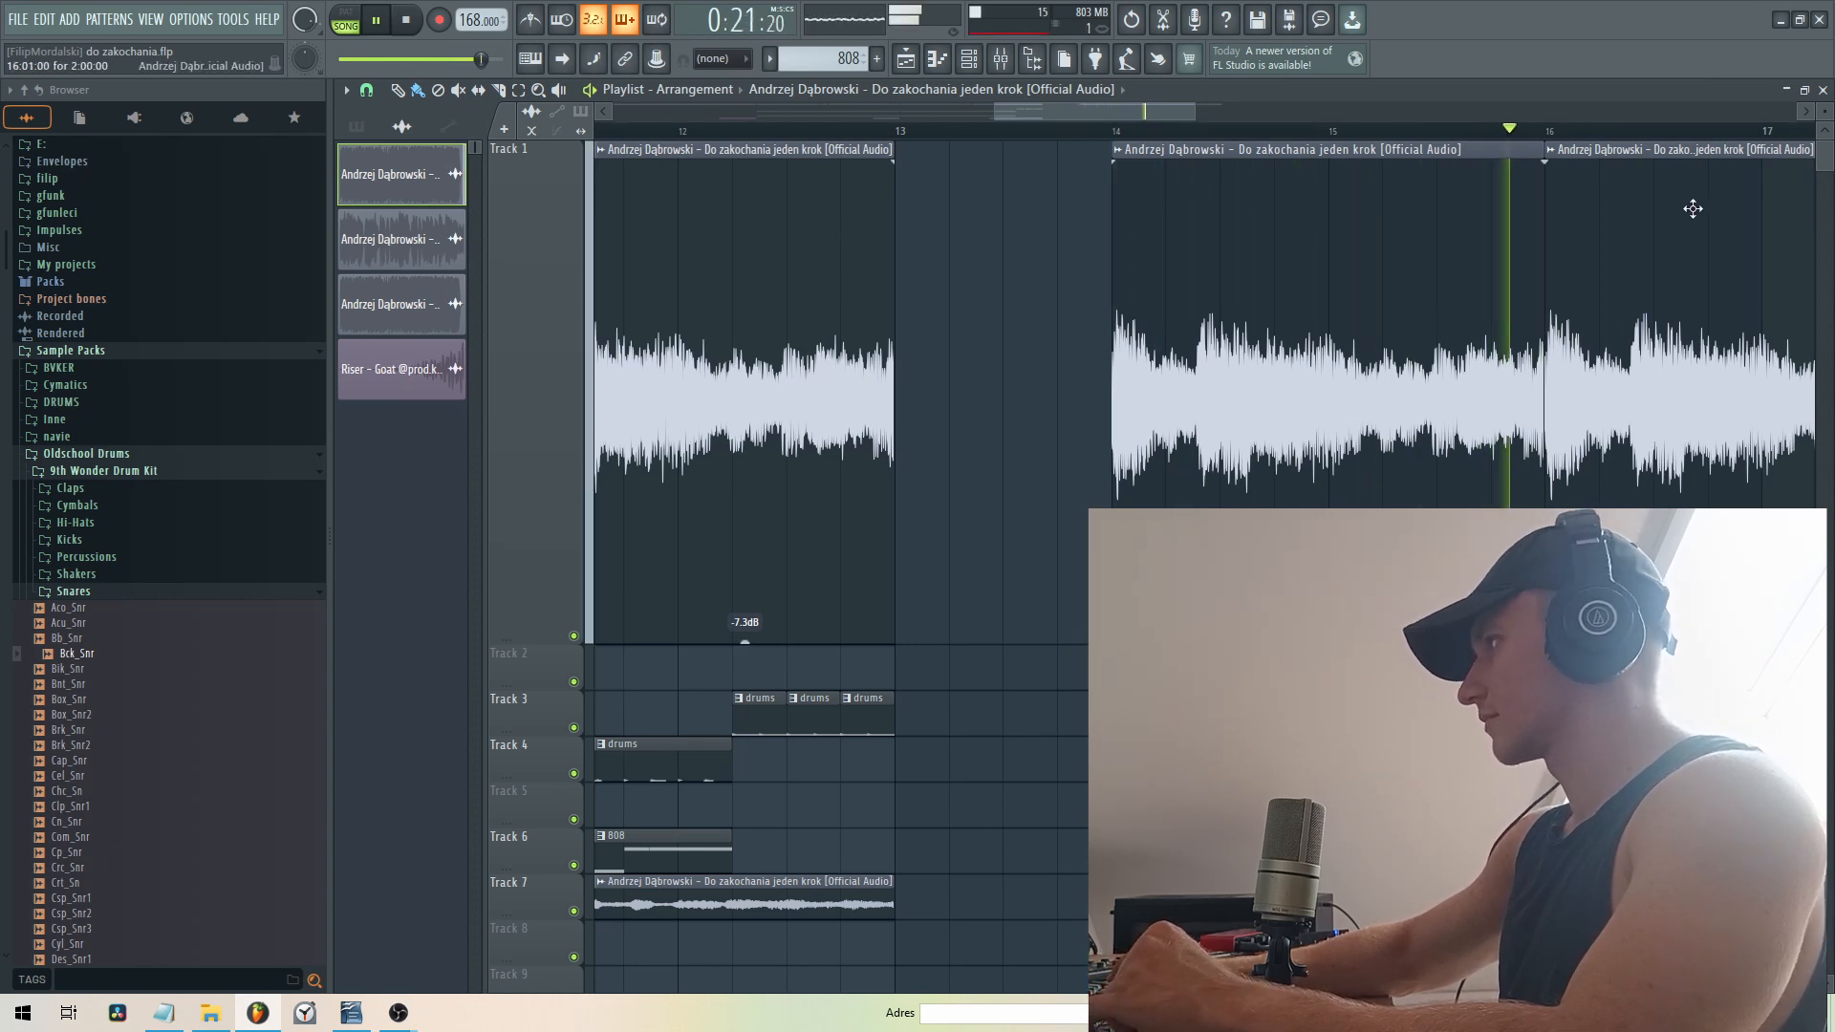
key(space)
- Try the Transient (bleeding) declicking mode, settle on Generic (bleeding), and listen to the join at bar 16
scroll(1207, 148, right, 4)
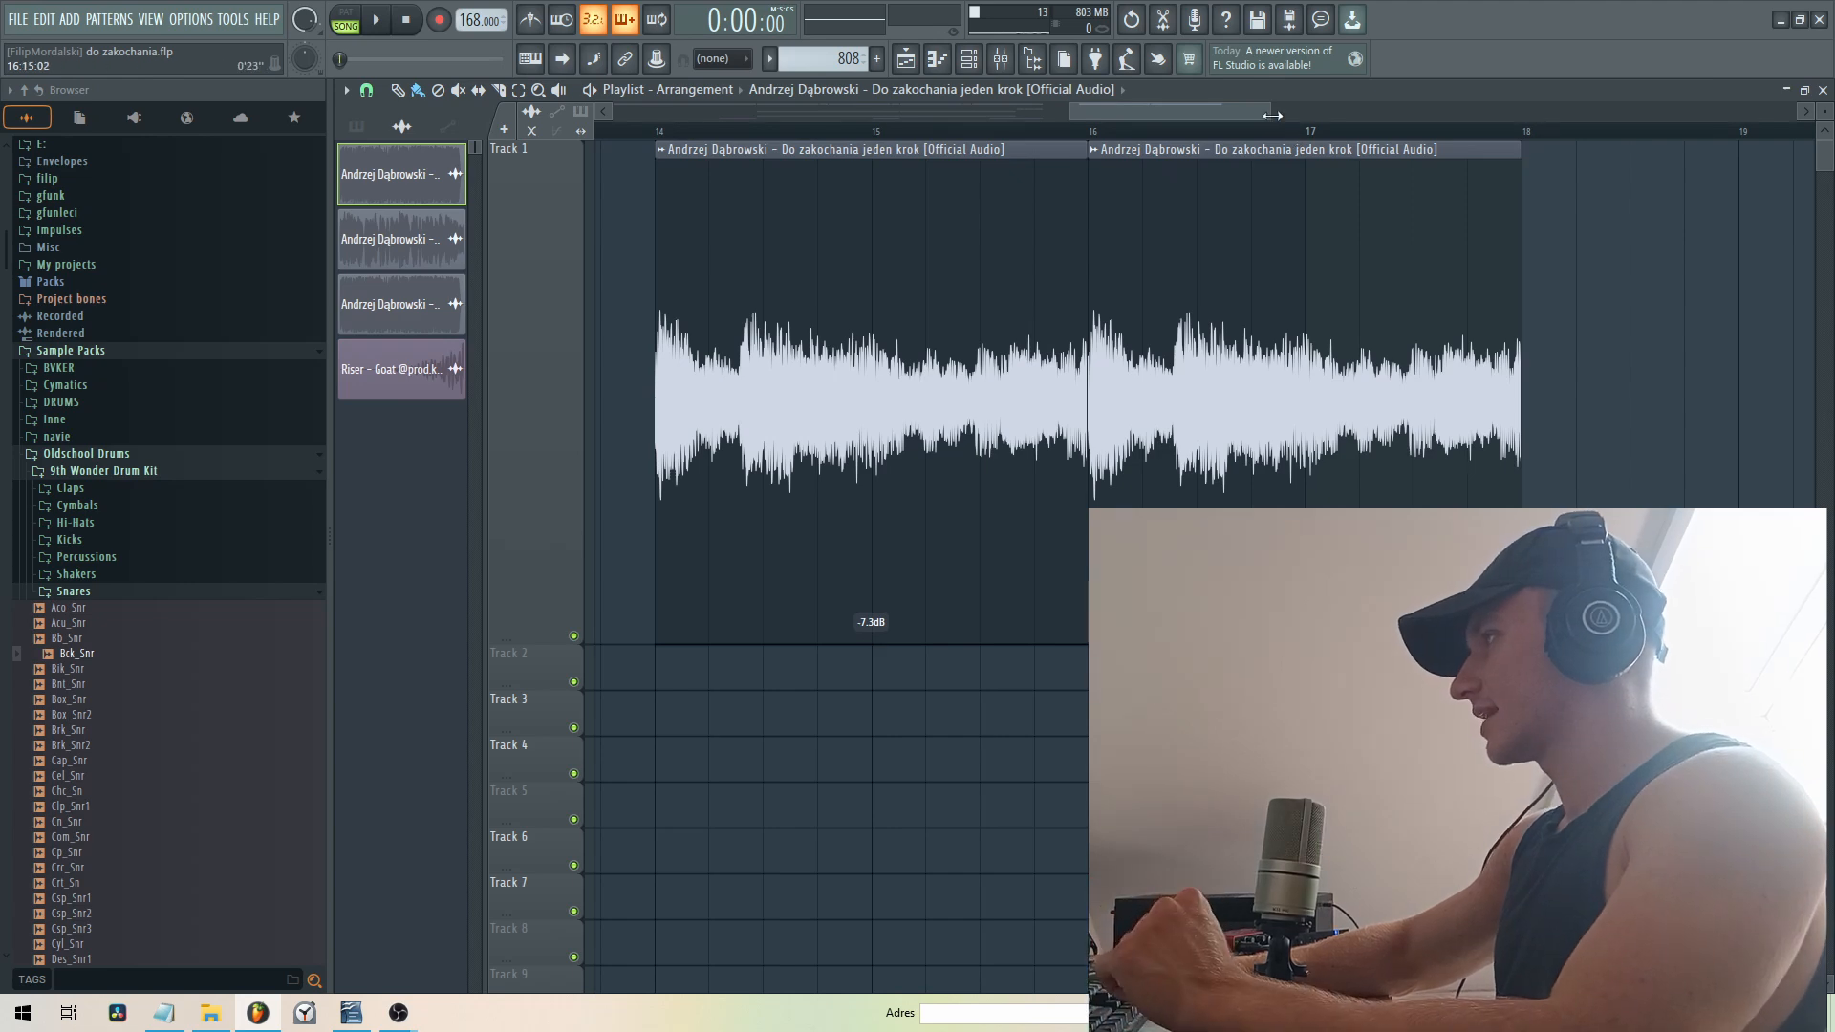
drag(1272, 116, 1220, 116)
double_click(1130, 192)
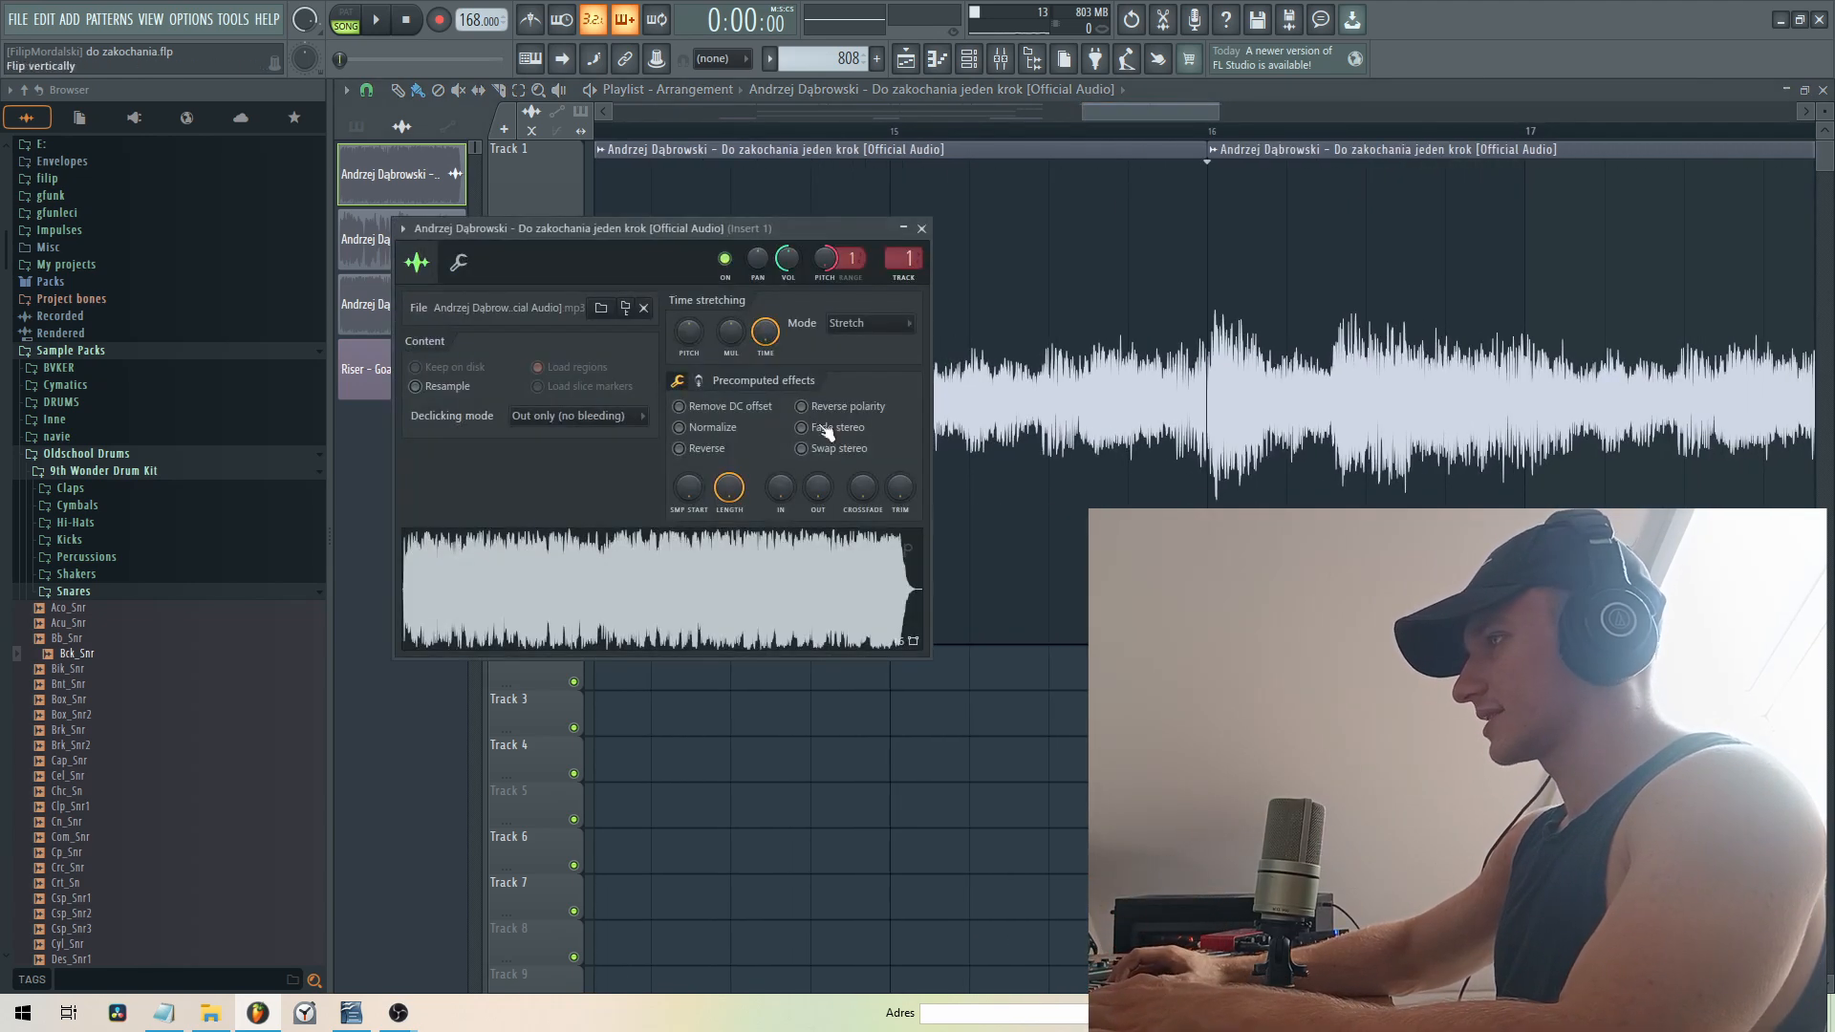
click(570, 417)
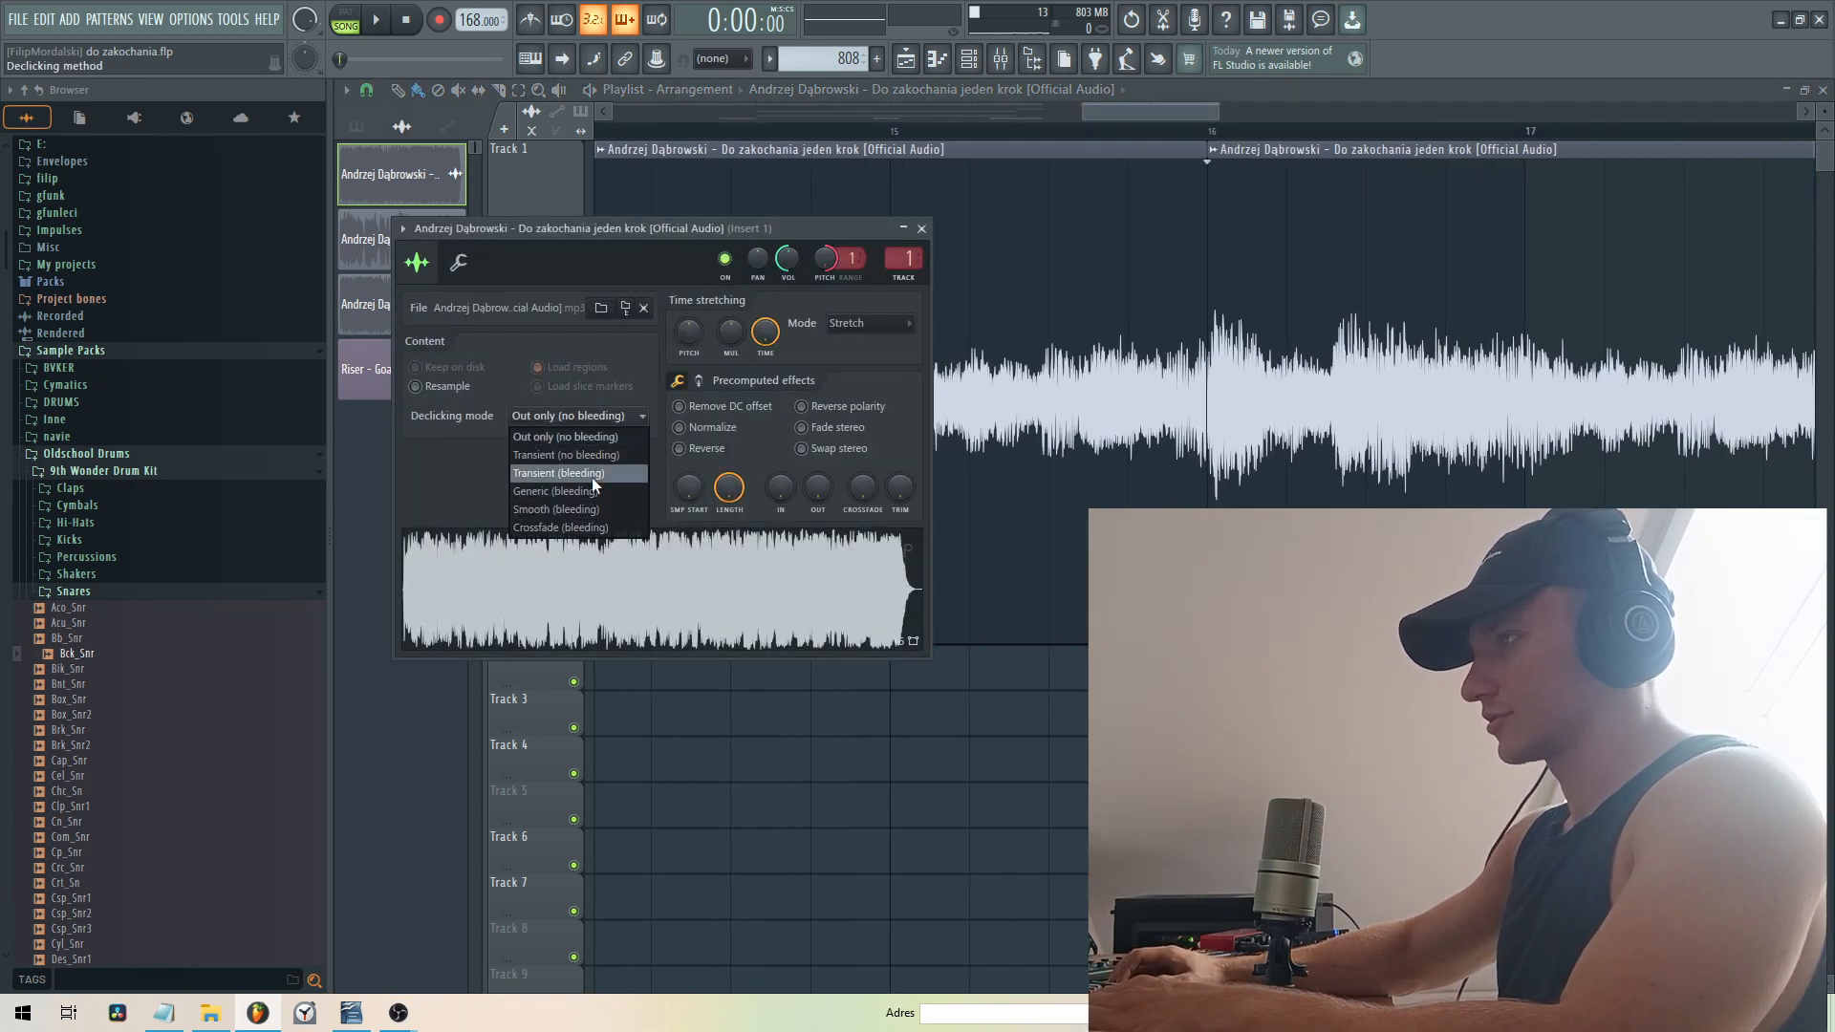
click(574, 474)
click(921, 230)
double_click(925, 221)
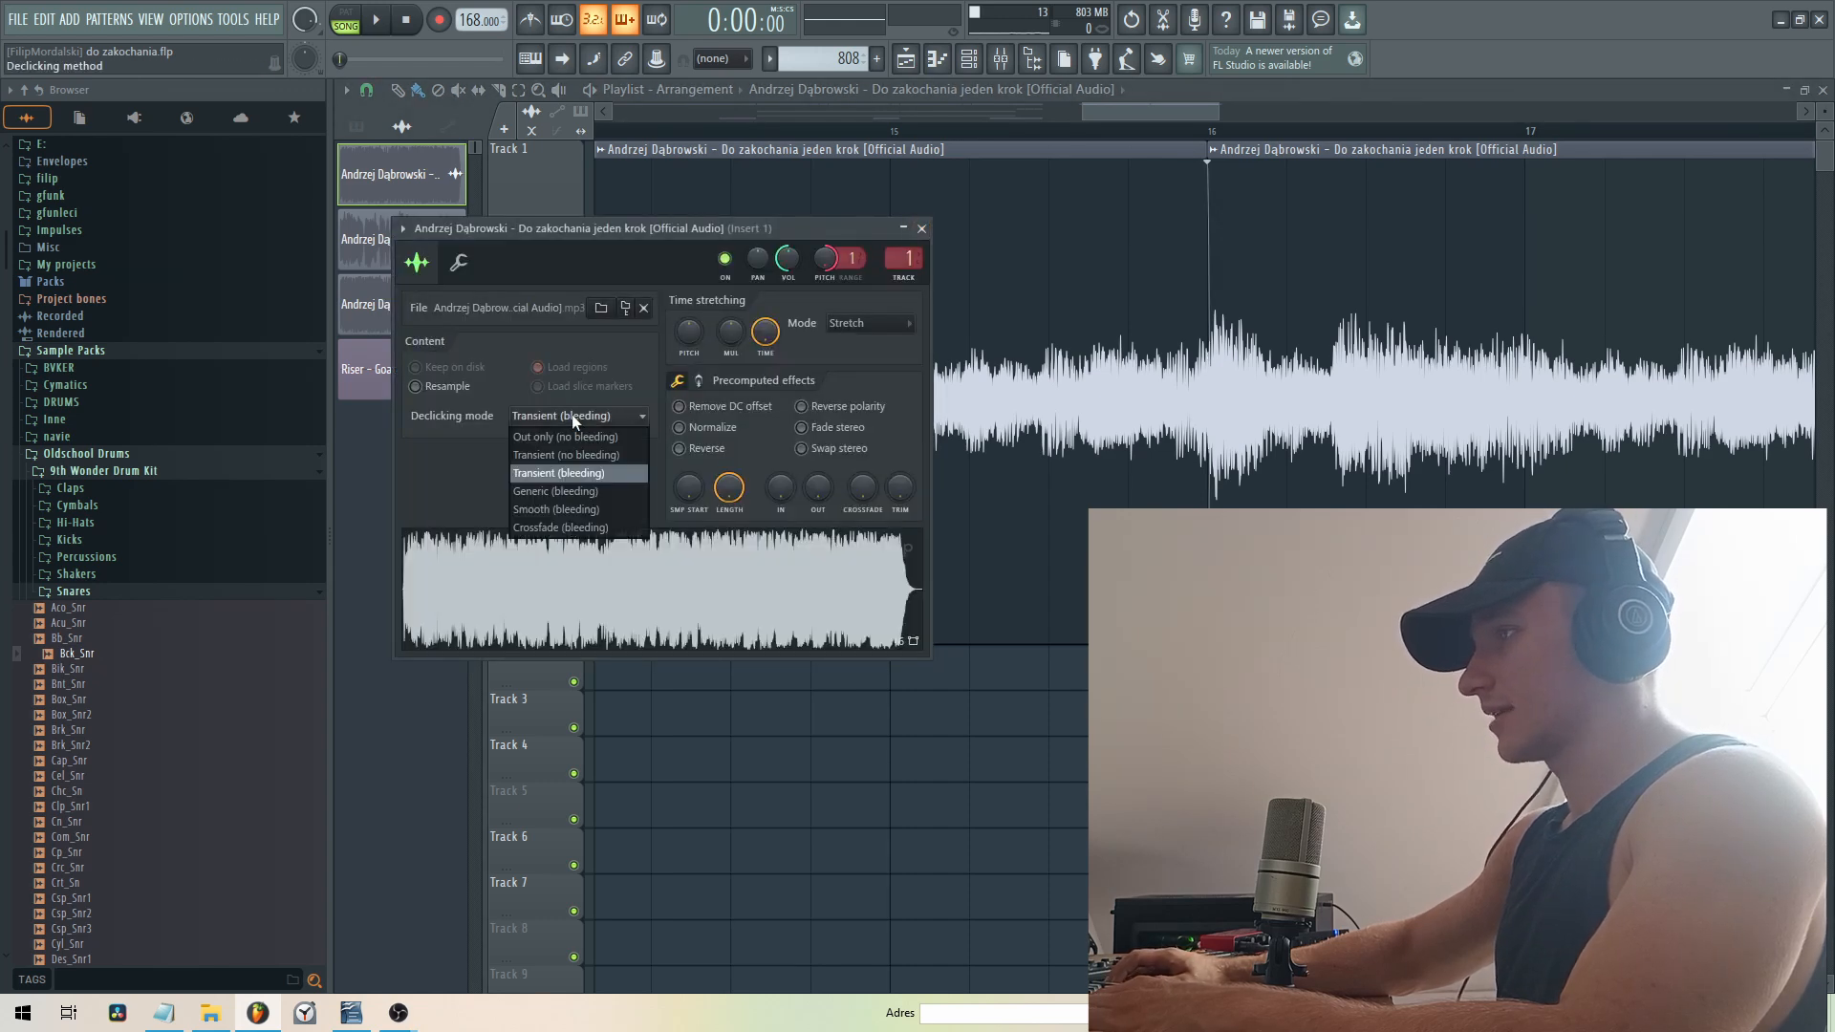
click(606, 489)
click(1152, 131)
key(space)
key(space)
- Try a short fade-in at the start of the bar 14 clip and compare playback with and without it
scroll(1196, 158, right, 1)
scroll(1193, 382, right, 2)
drag(1234, 112, 1154, 113)
scroll(1154, 114, right, 1)
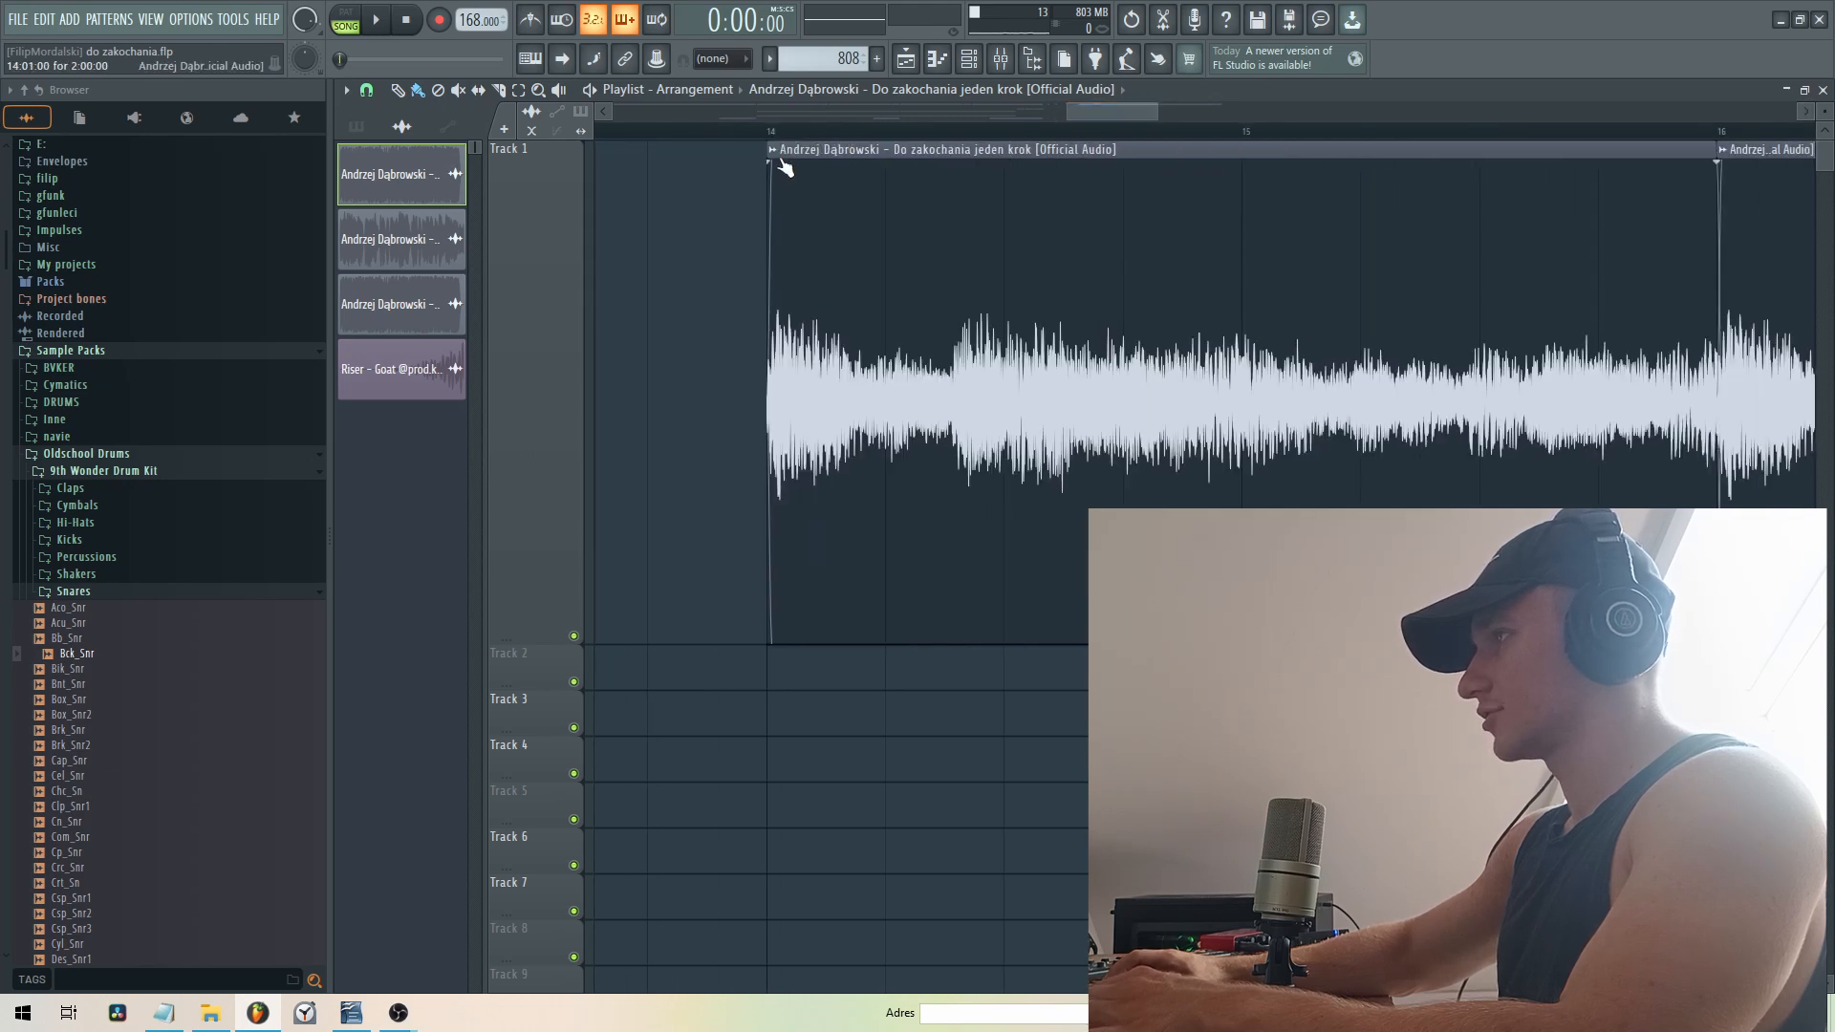
drag(774, 167, 794, 207)
key(space)
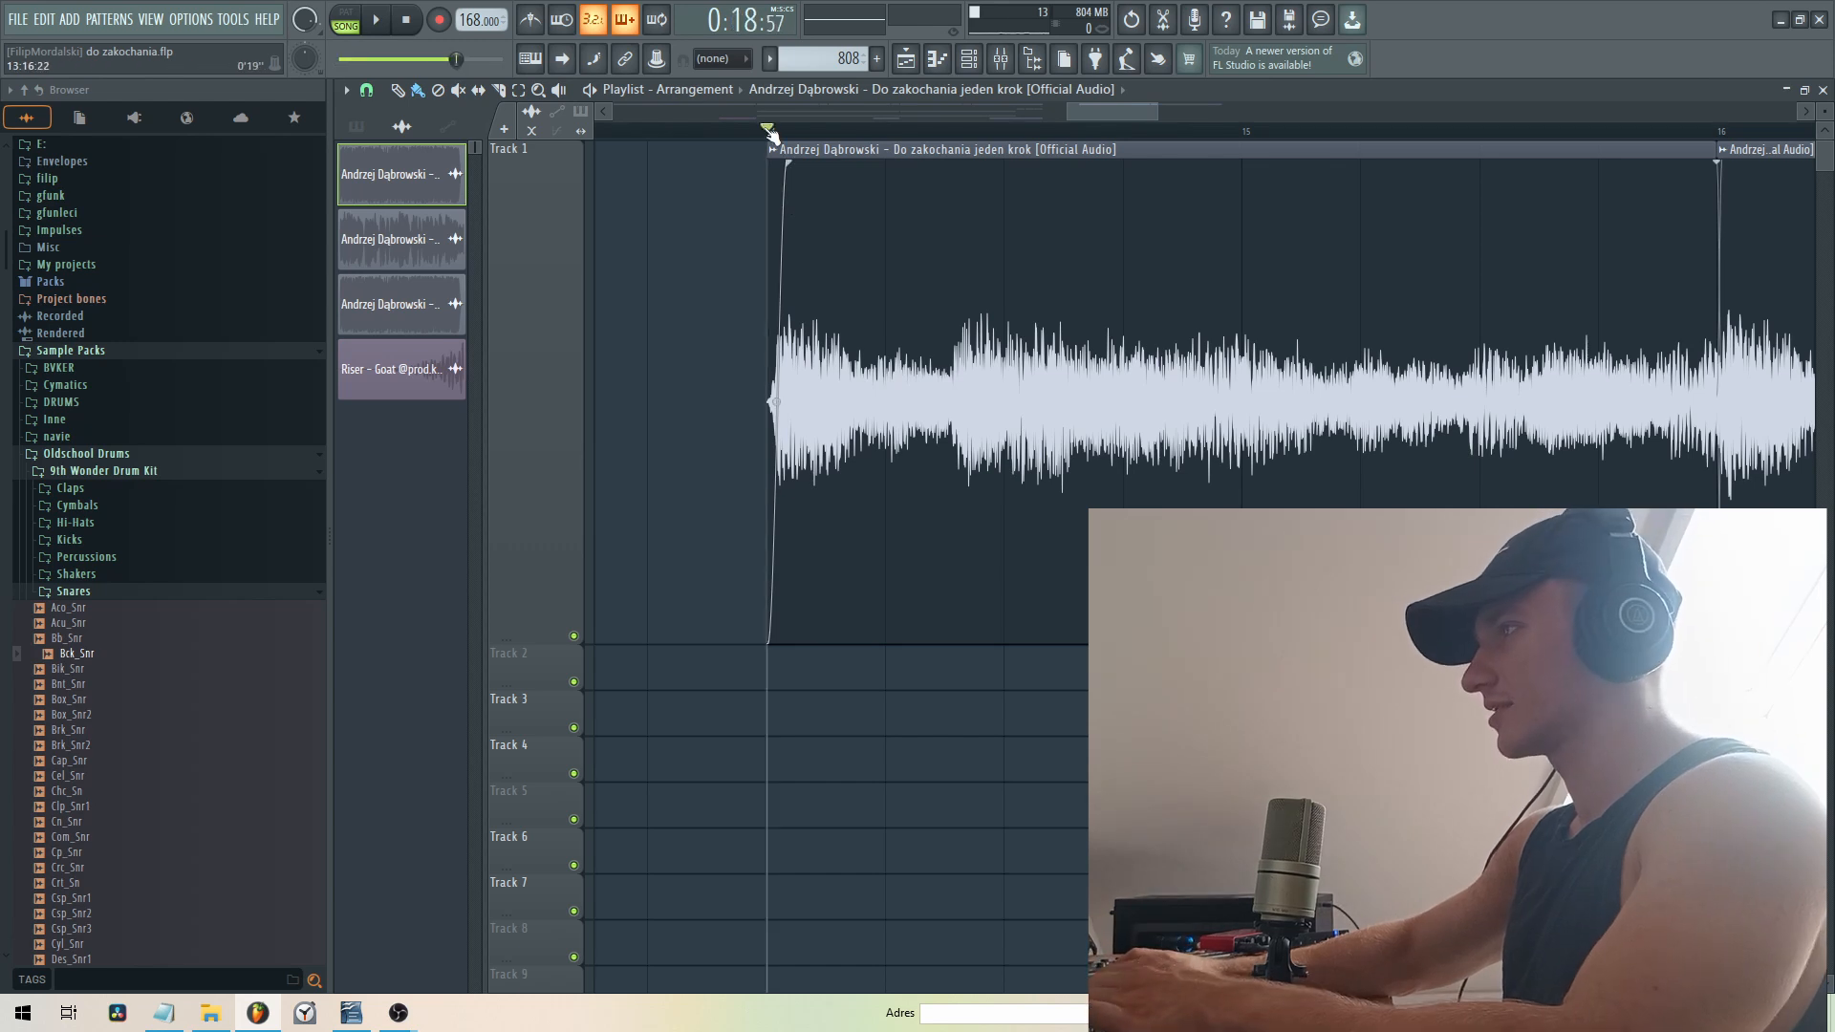
key(space)
key(space)
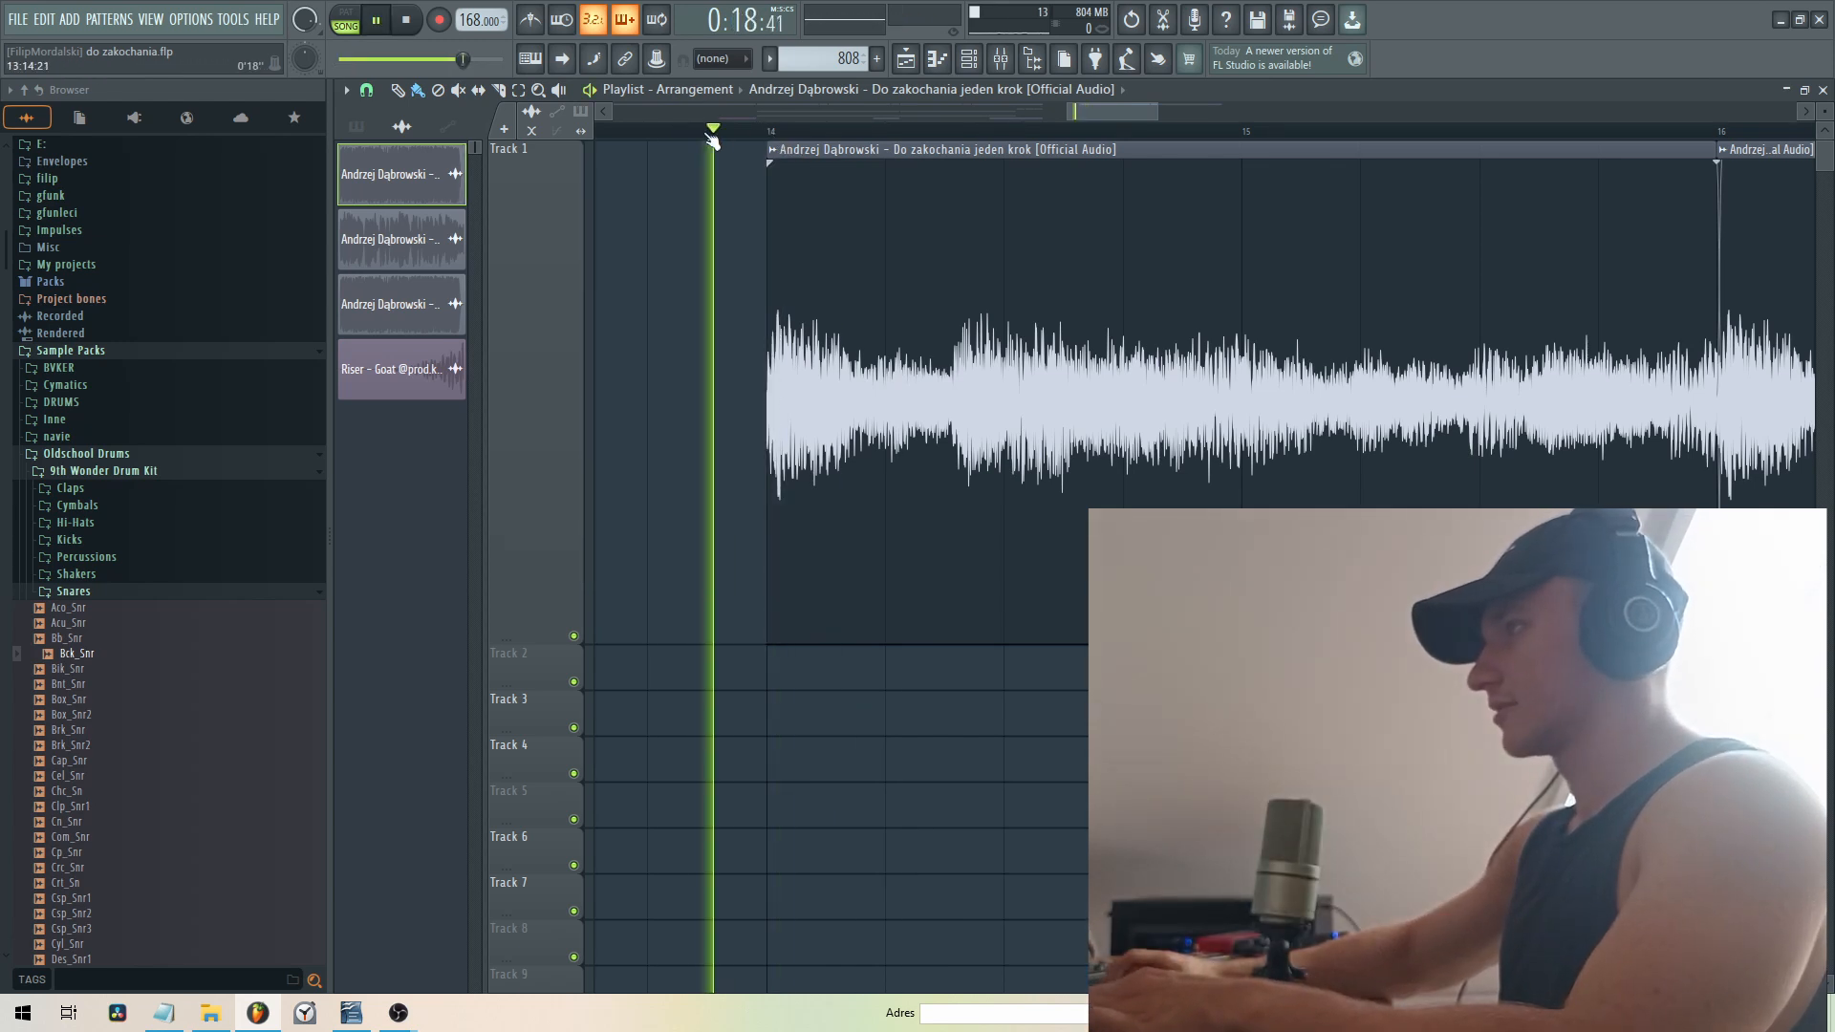
key(space)
- Try a longer fade-in at the start of the bar 14 clip and listen to it
drag(775, 166, 826, 165)
key(space)
key(space)
key(space)
key(space)
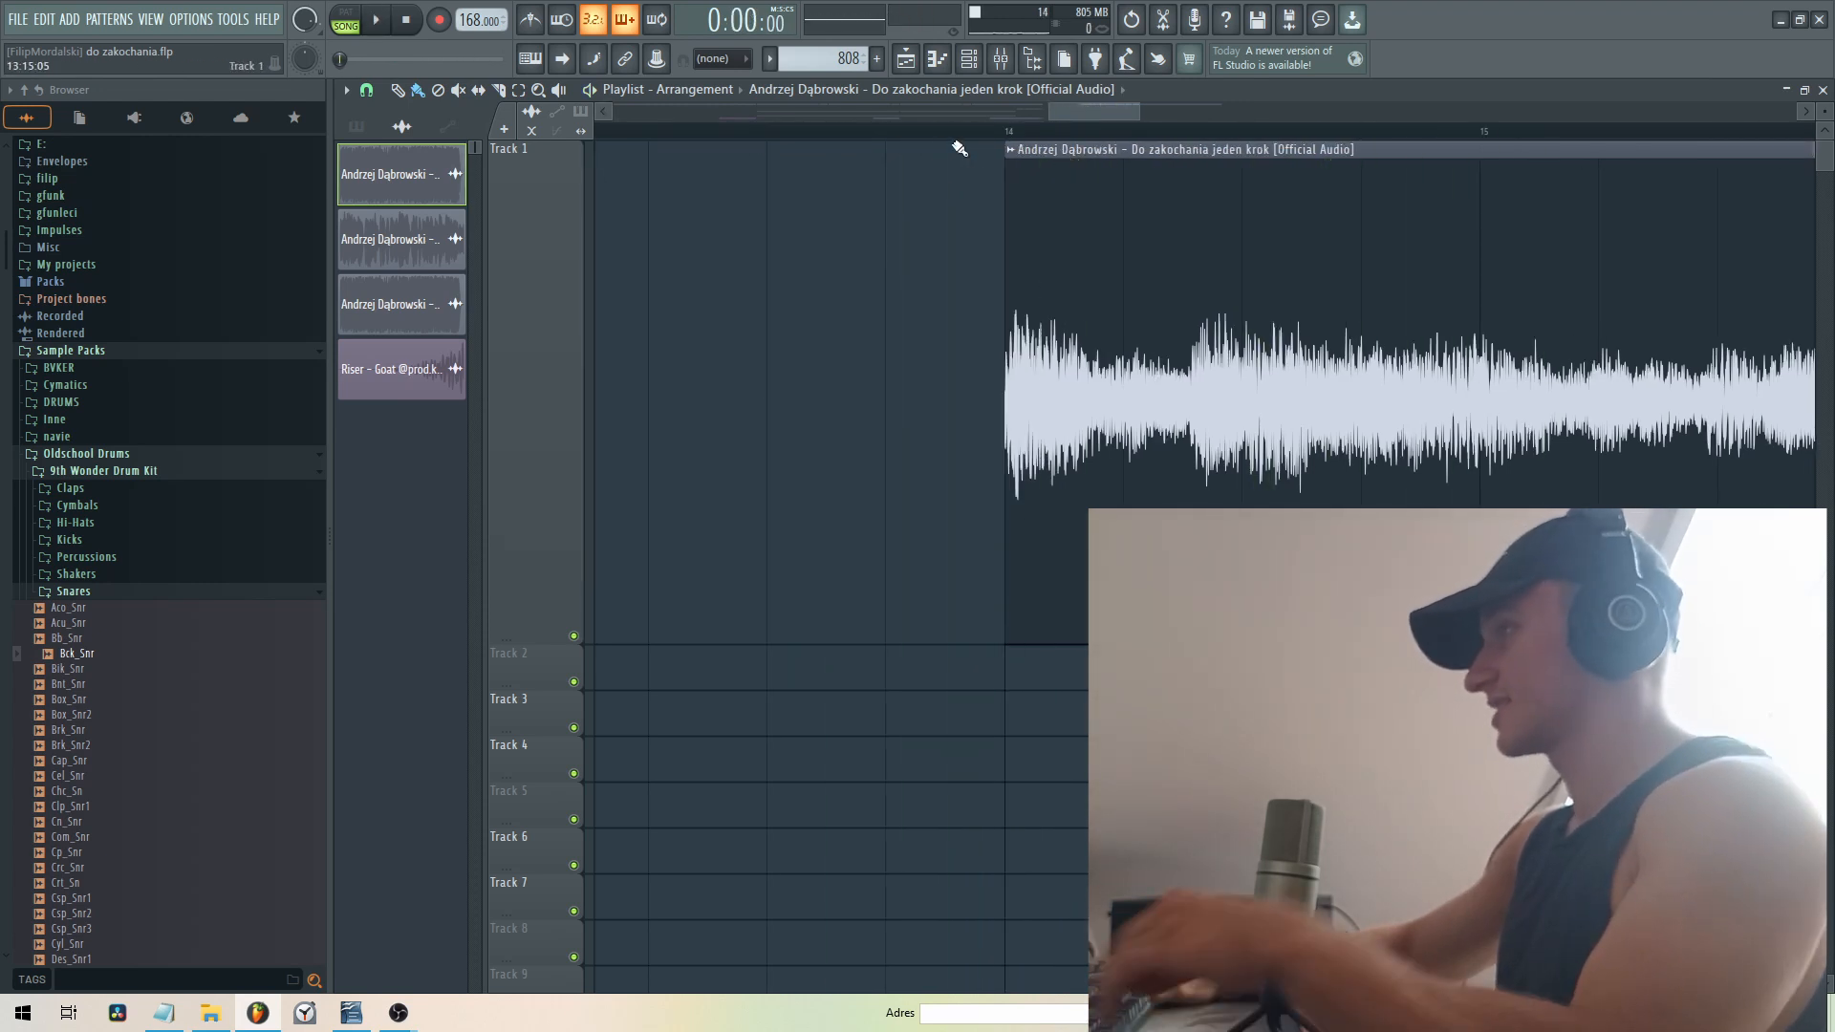
- Open the project german 2.flp and view the sample commands for the full Track 2 clip, including Extract stems from sample
drag(1051, 111, 812, 105)
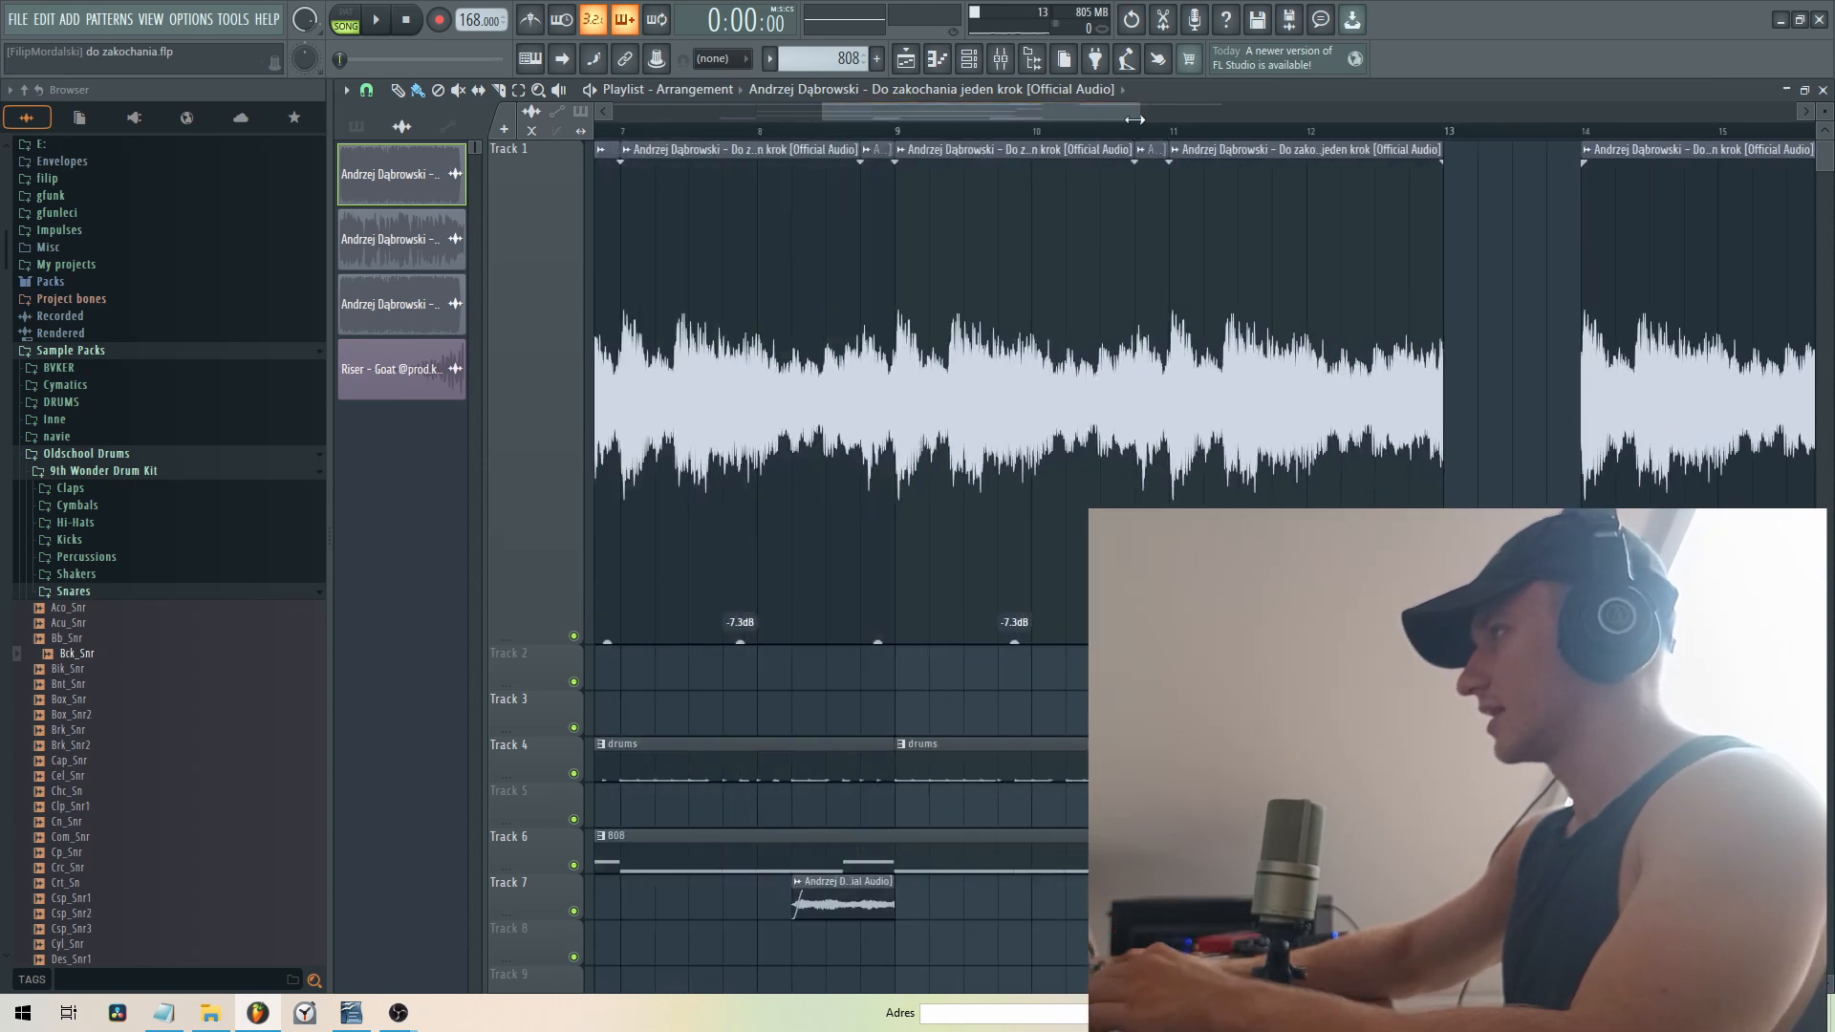
mouse_move(1139, 119)
mouse_down()
mouse_move(1119, 120)
mouse_move(1152, 119)
mouse_up()
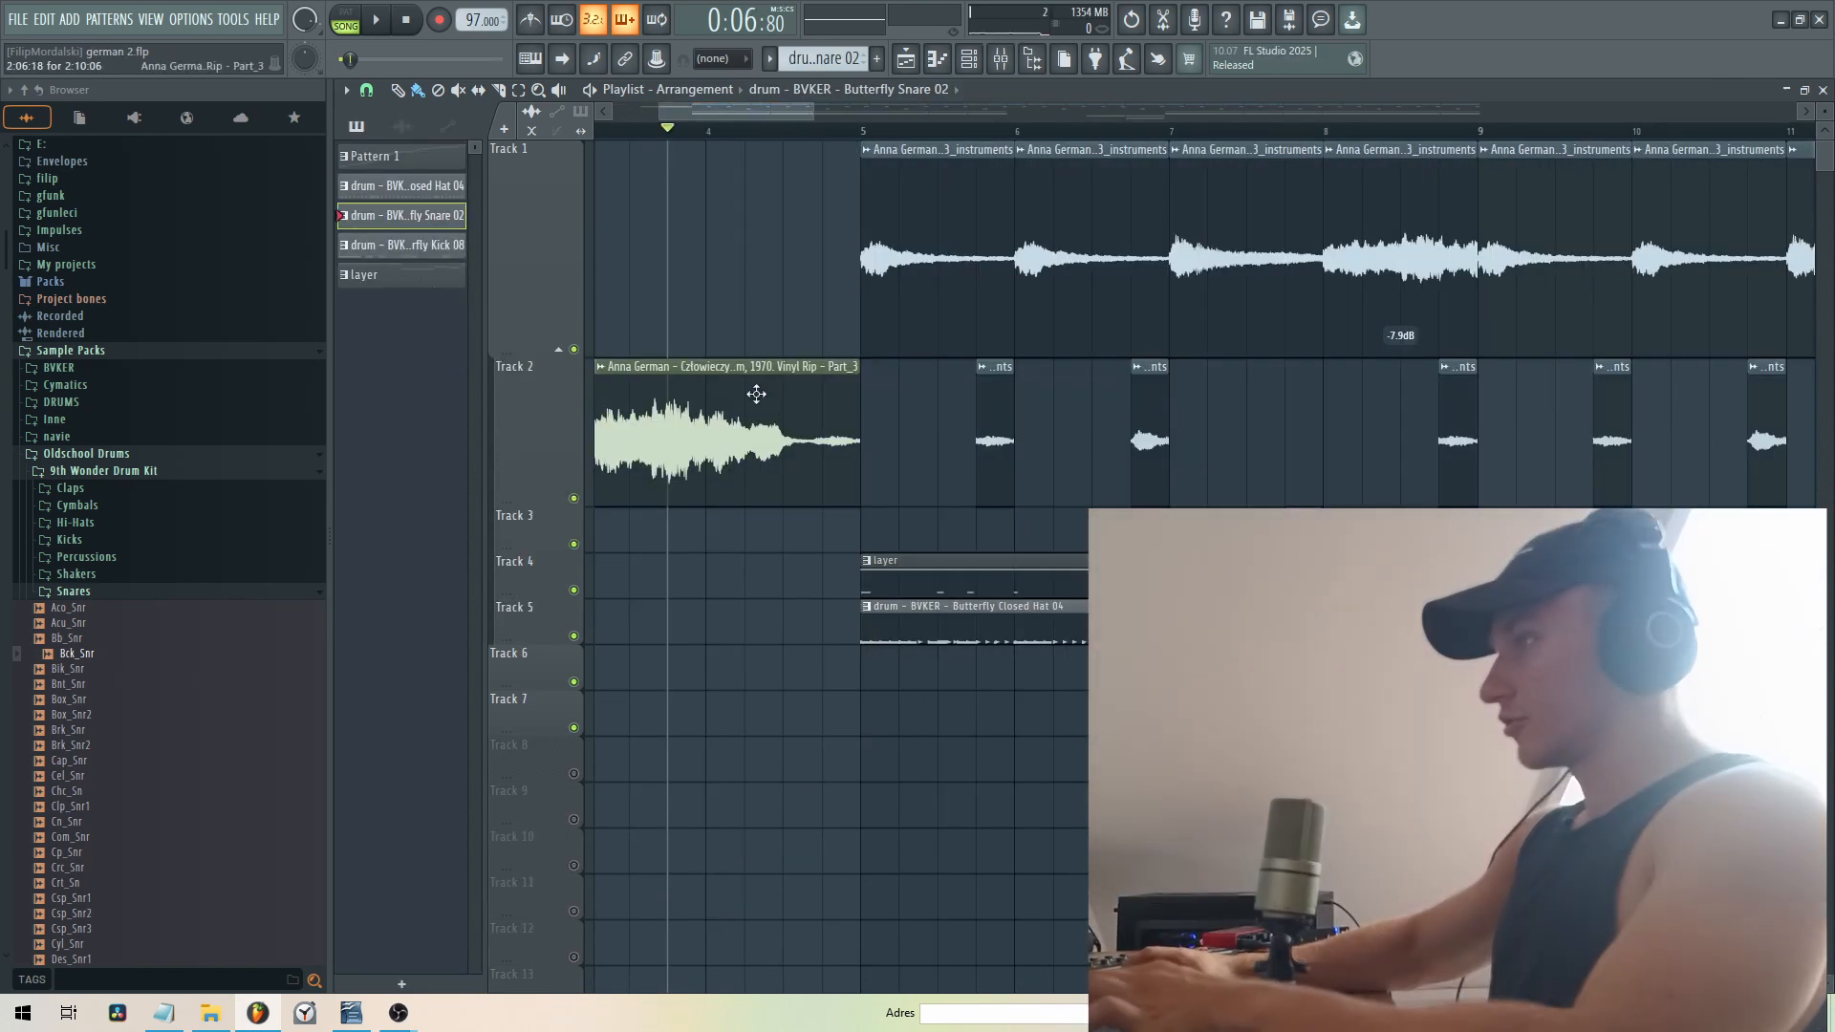
click(602, 370)
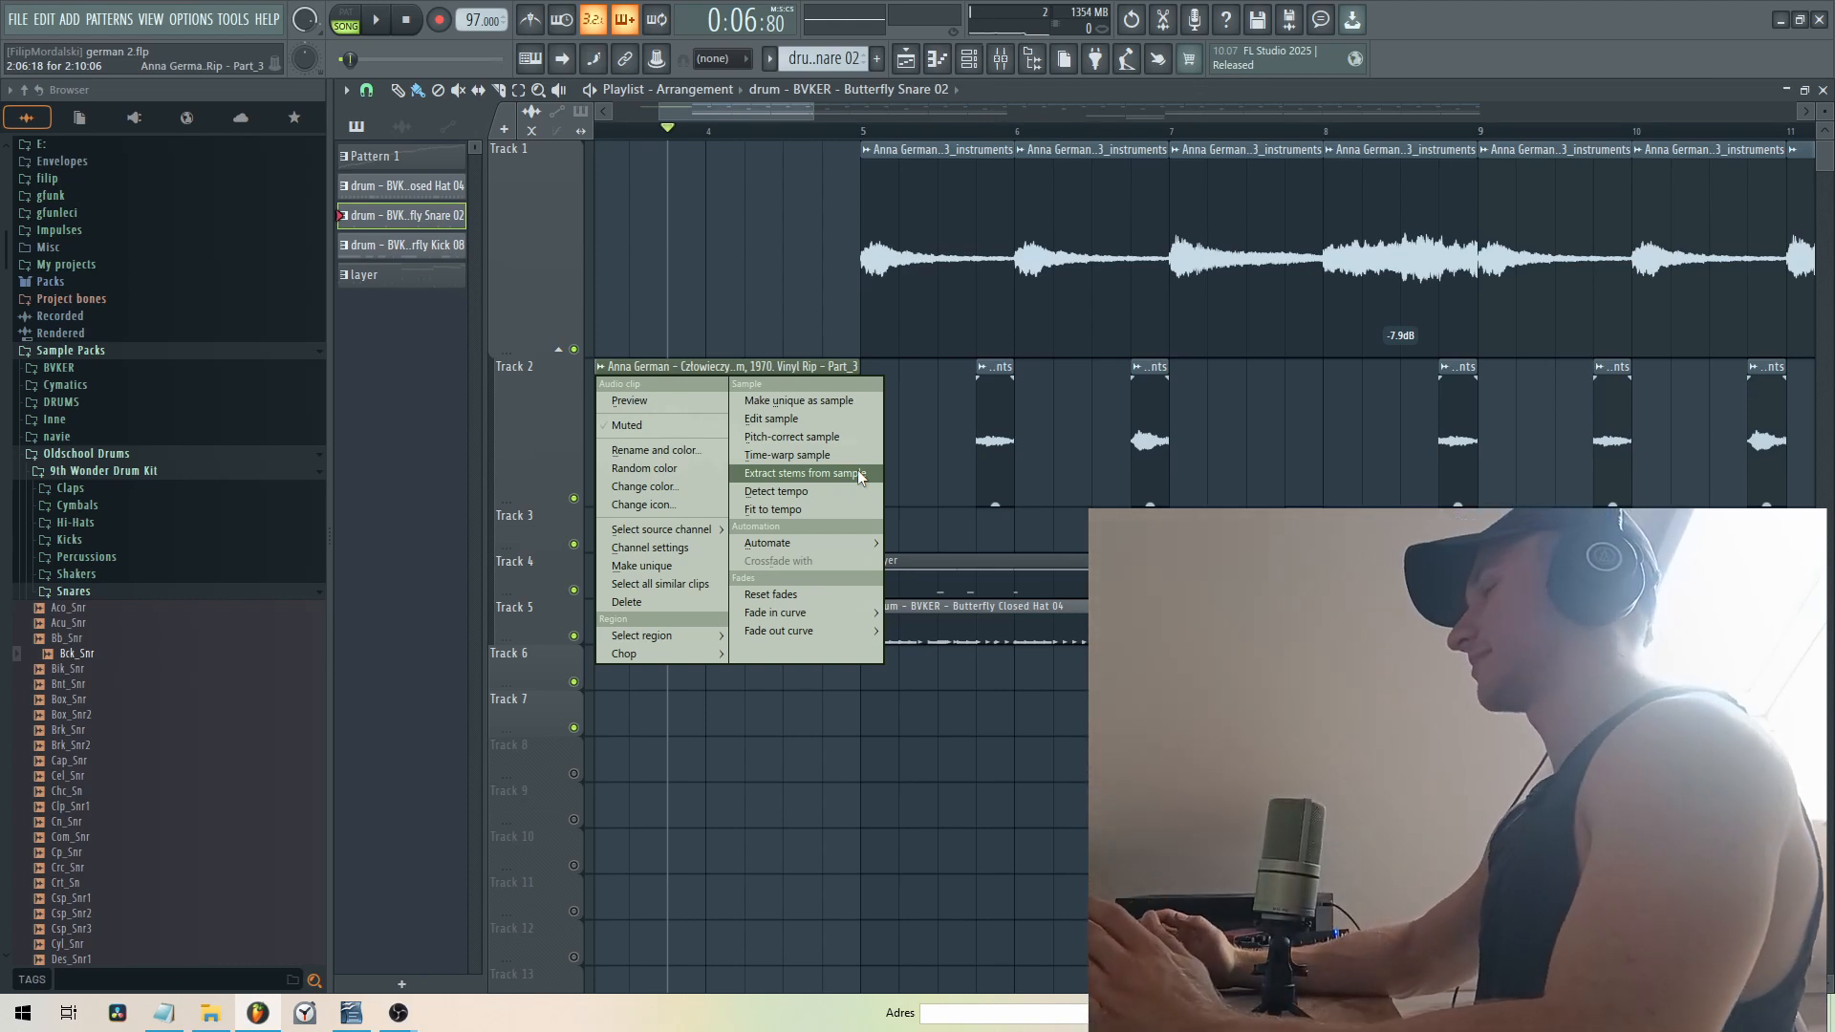
click(902, 281)
- Solo Track 1 and listen to its chopped instrument clips from bar 5
right_click(574, 349)
click(866, 133)
key(space)
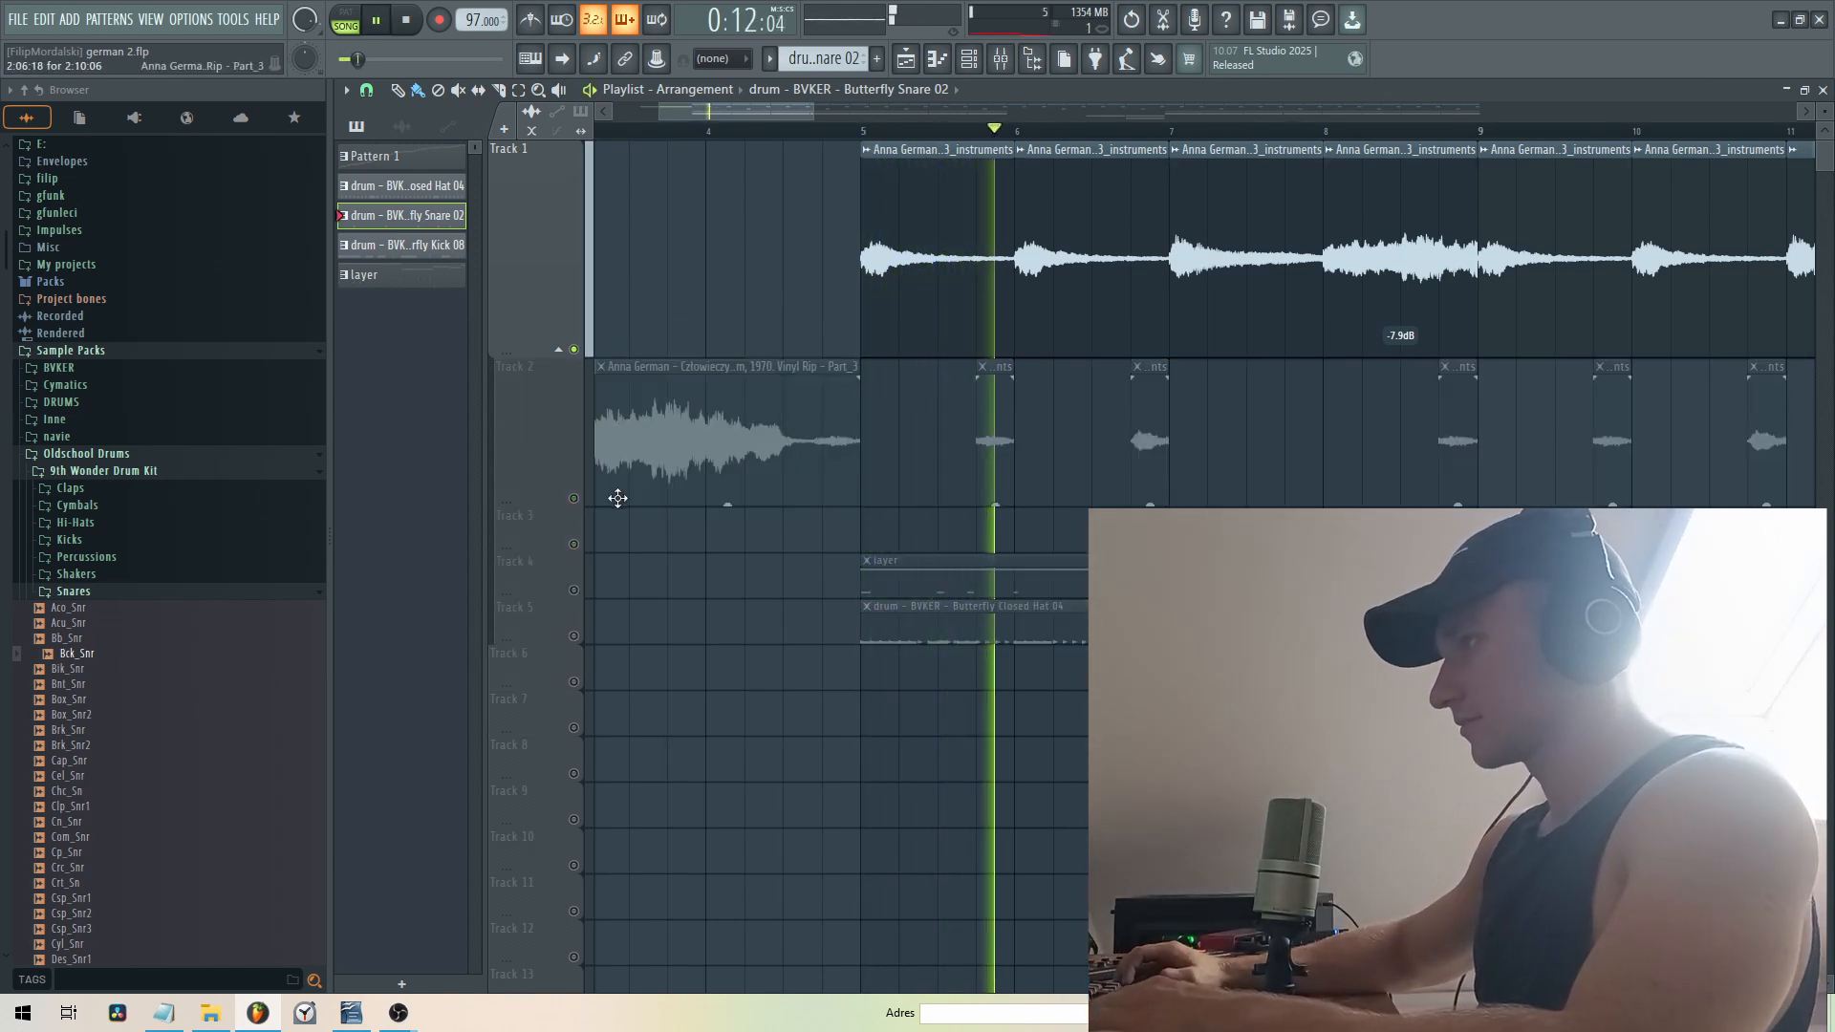
key(space)
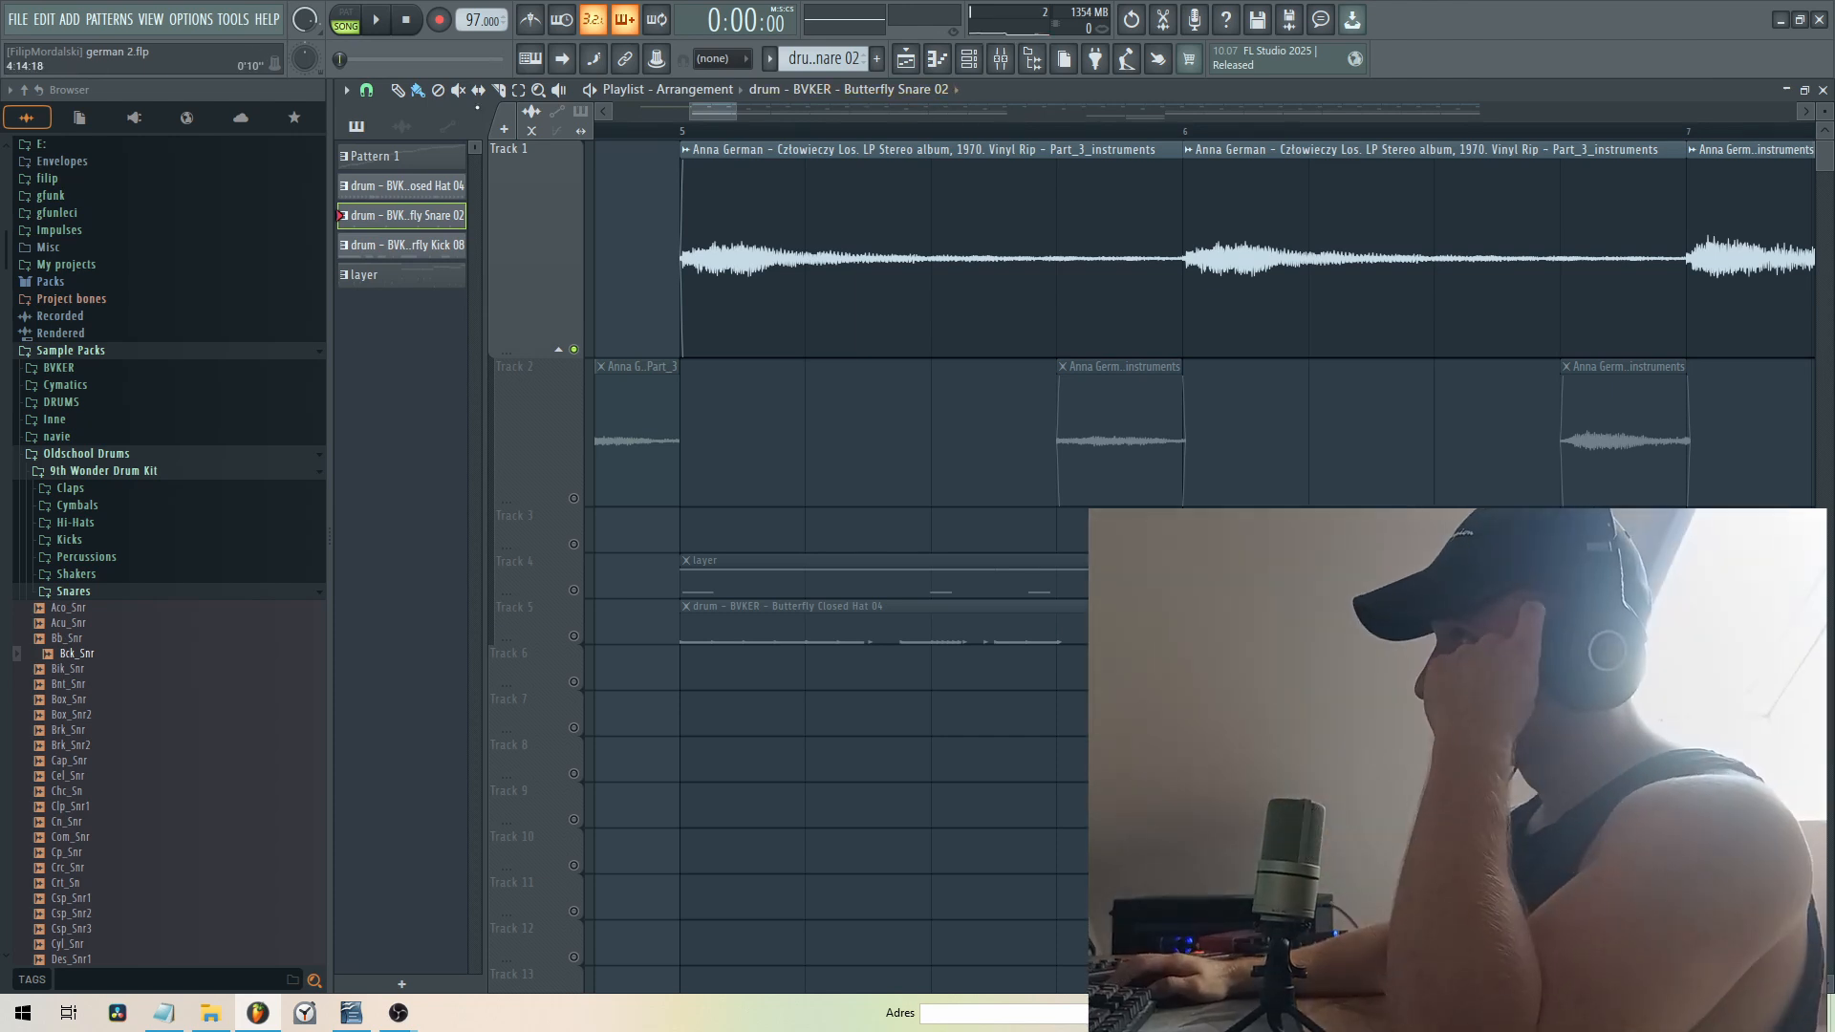
- Cut off the last quarter of the bar 5 clip on Track 1 and select the time range of the remaining part
click(499, 90)
click(1073, 256)
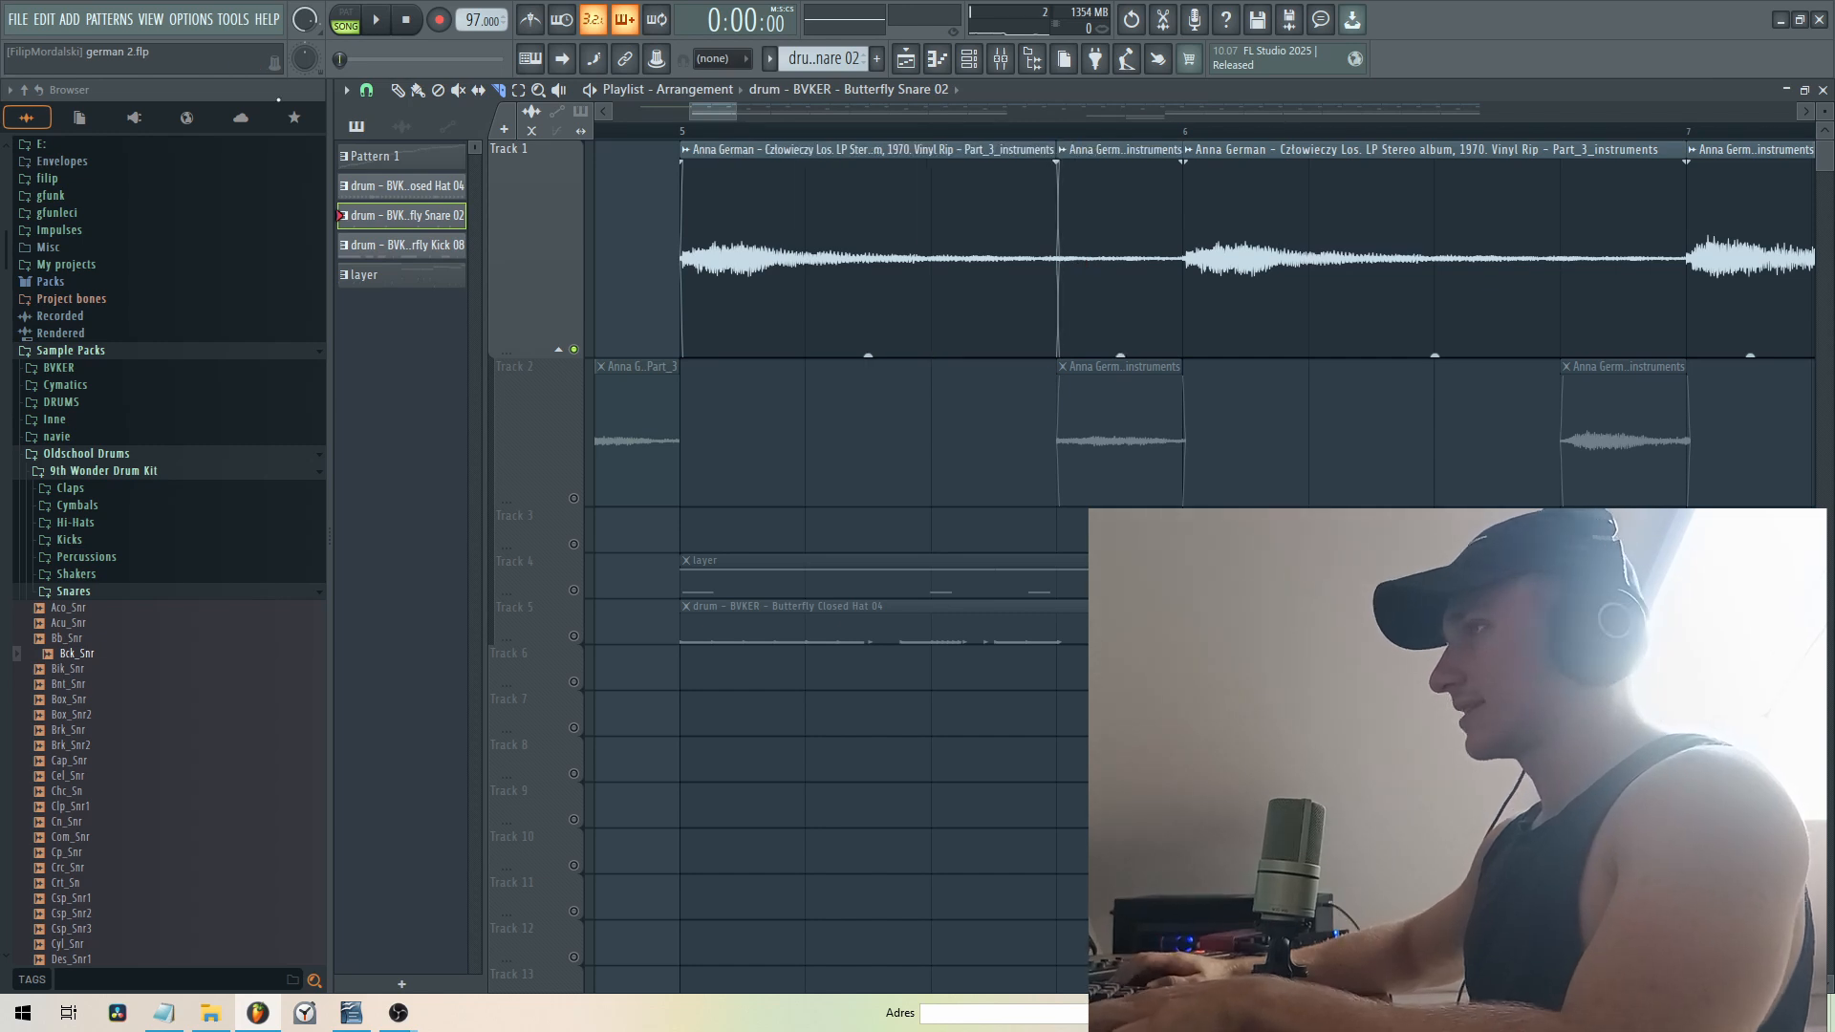
right_click(1167, 221)
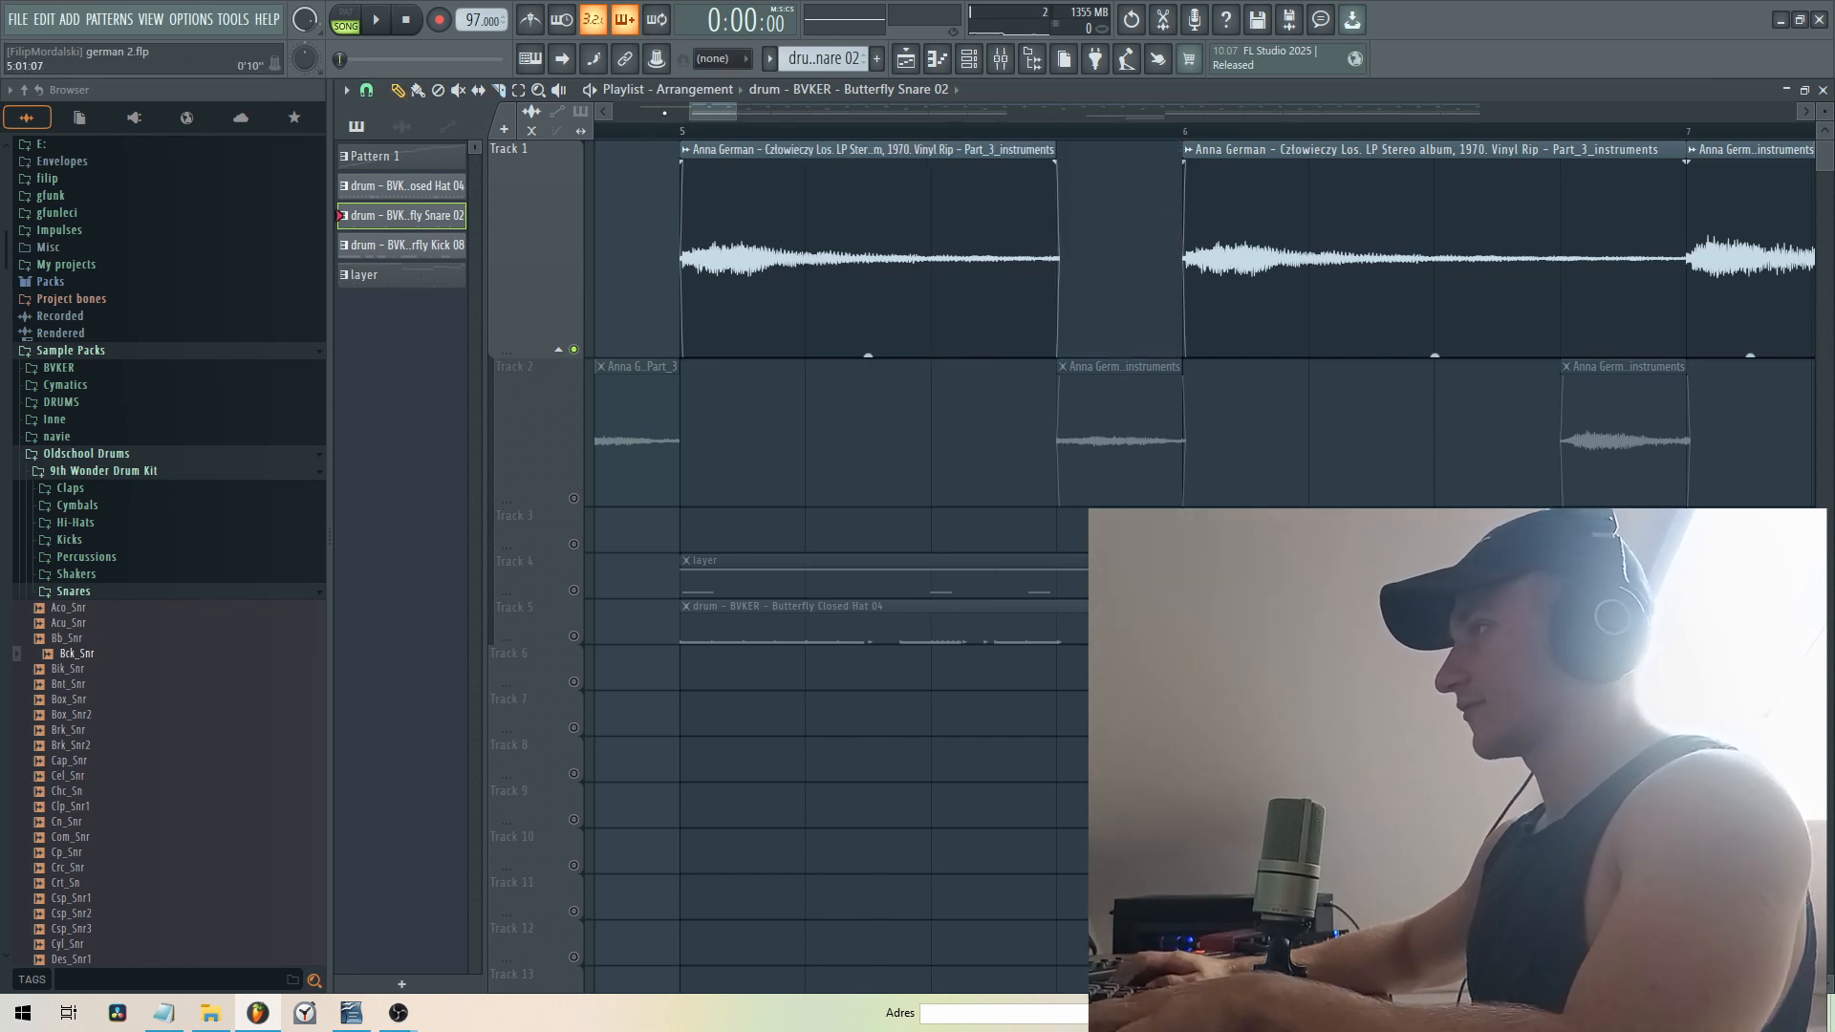
drag(685, 137, 1067, 144)
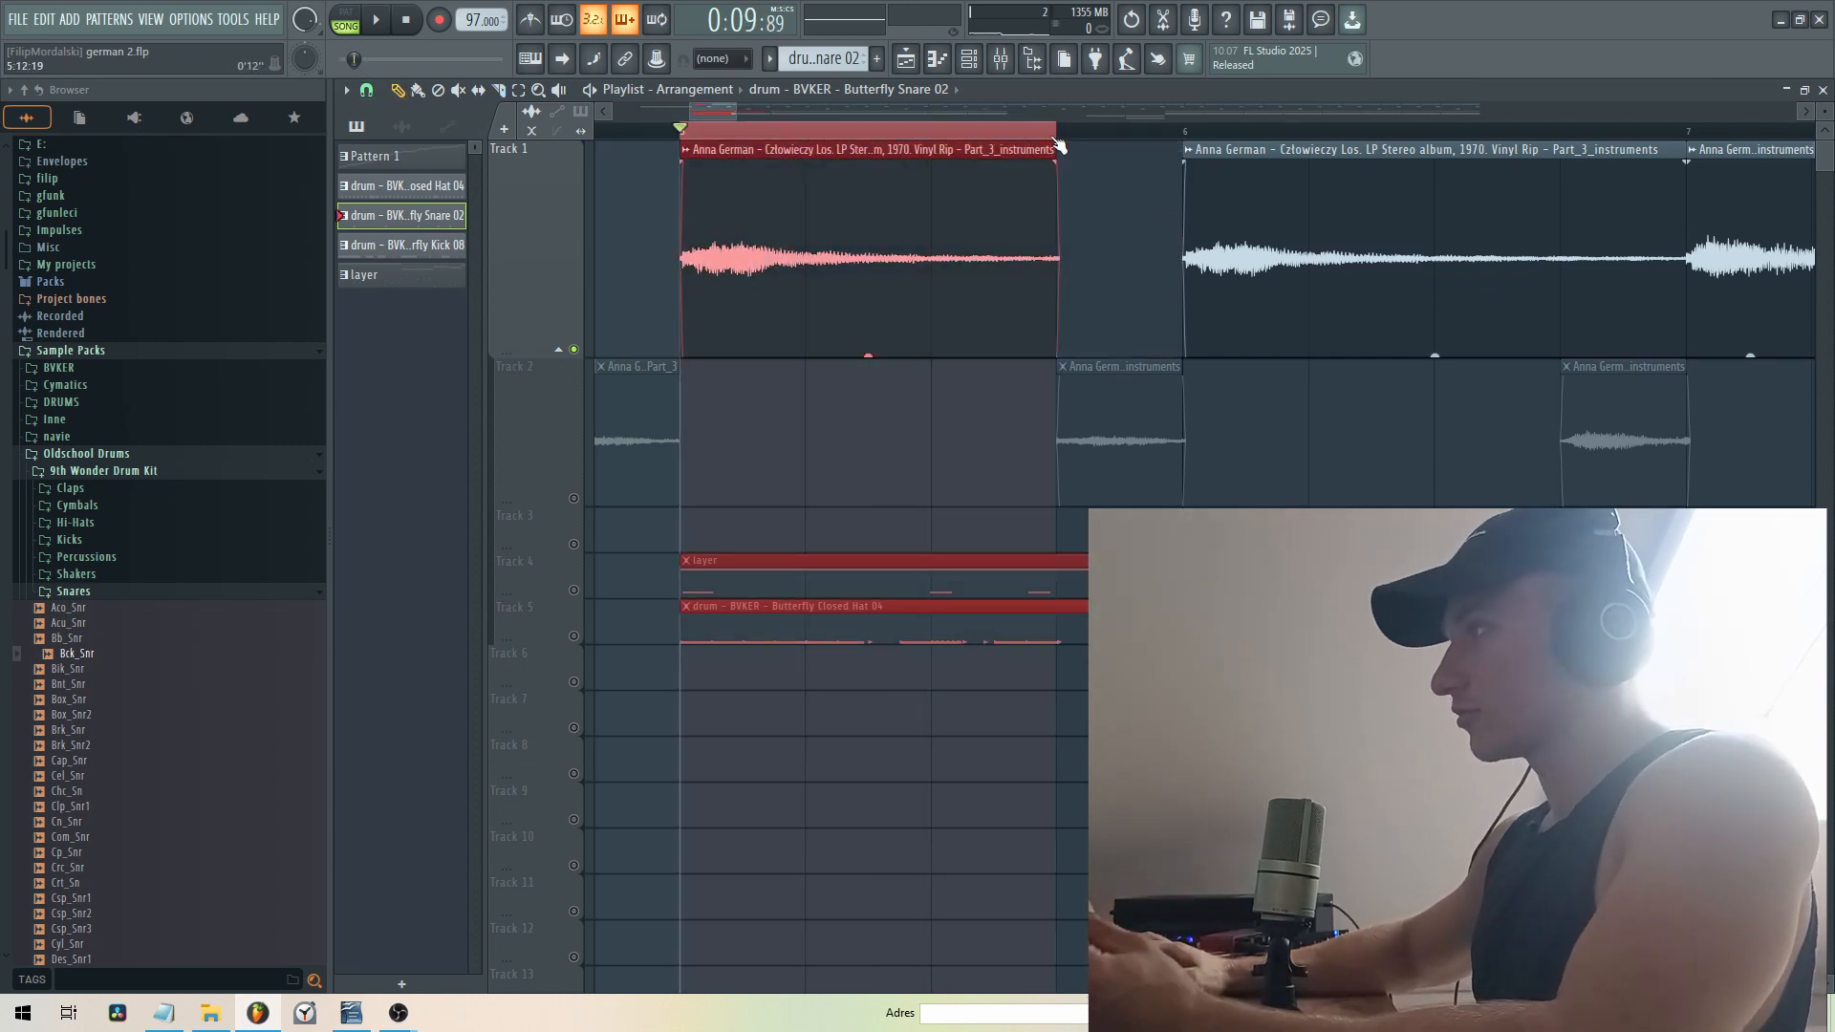
- Split the shortened bar 5 clip on Track 1 at mid-bar, fill the empty last quarter with another piece and listen to the chops
click(969, 214)
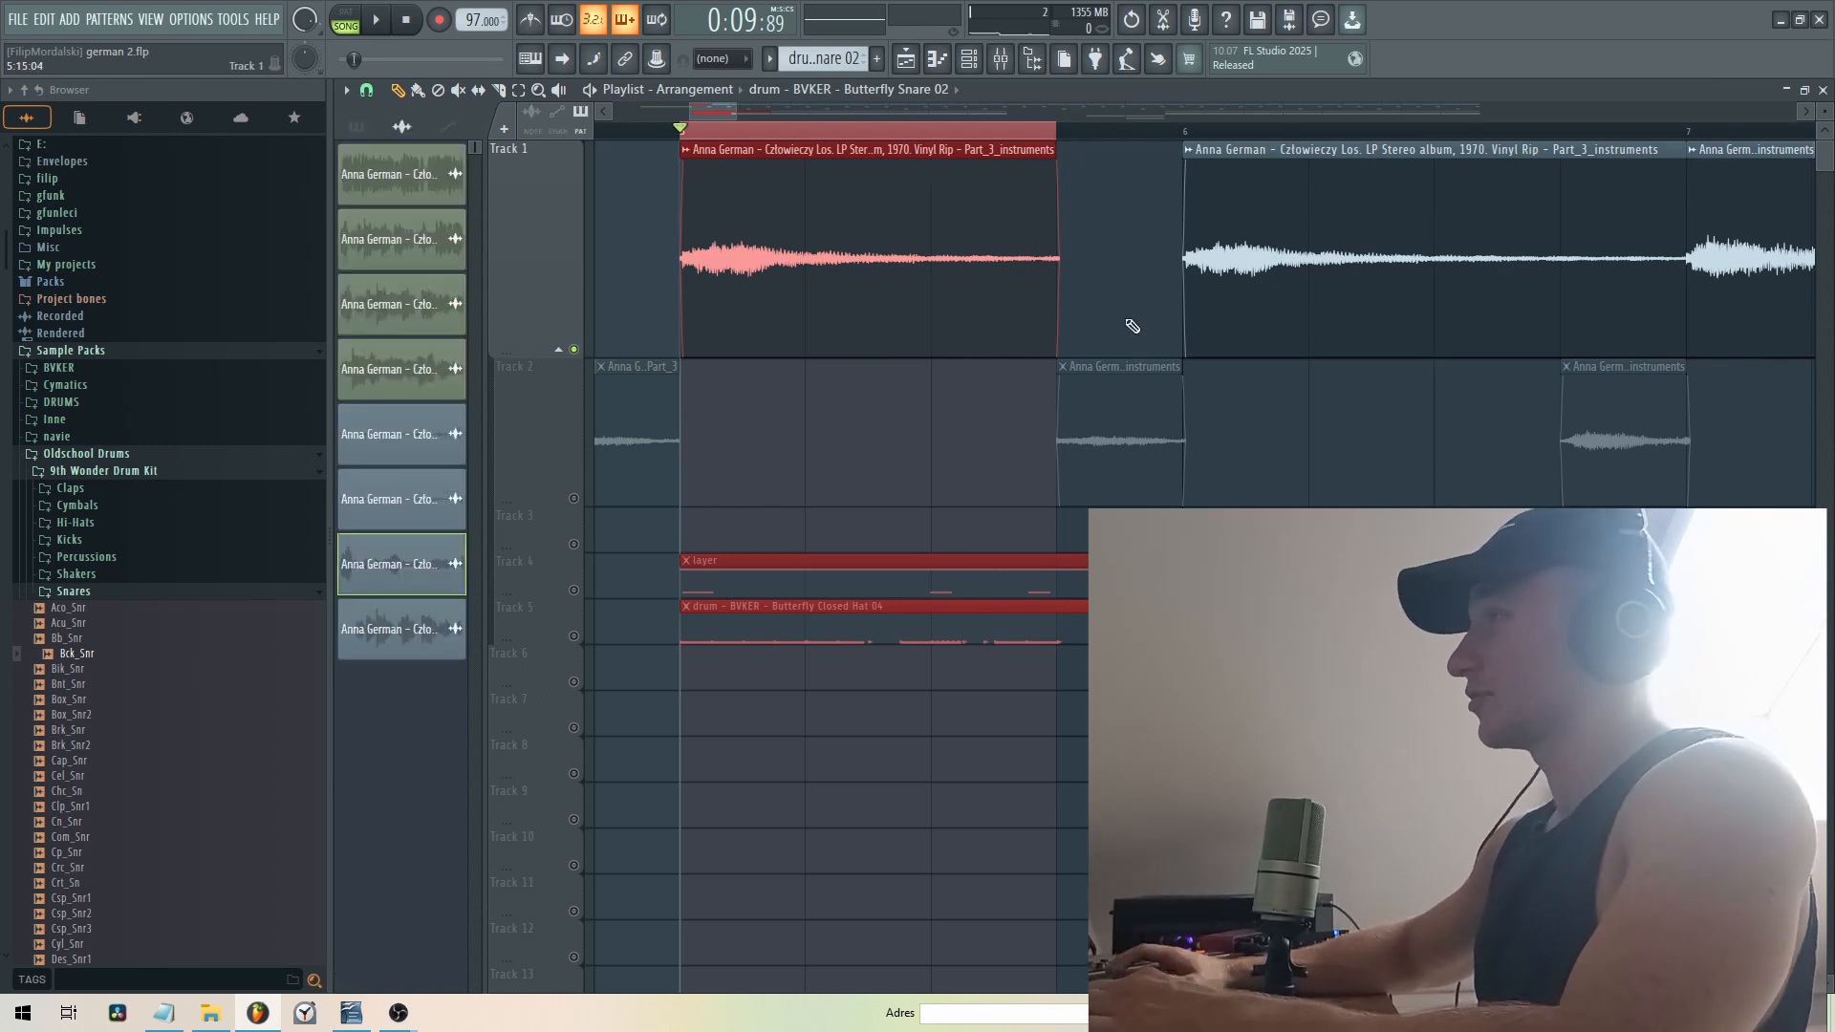
click(931, 203)
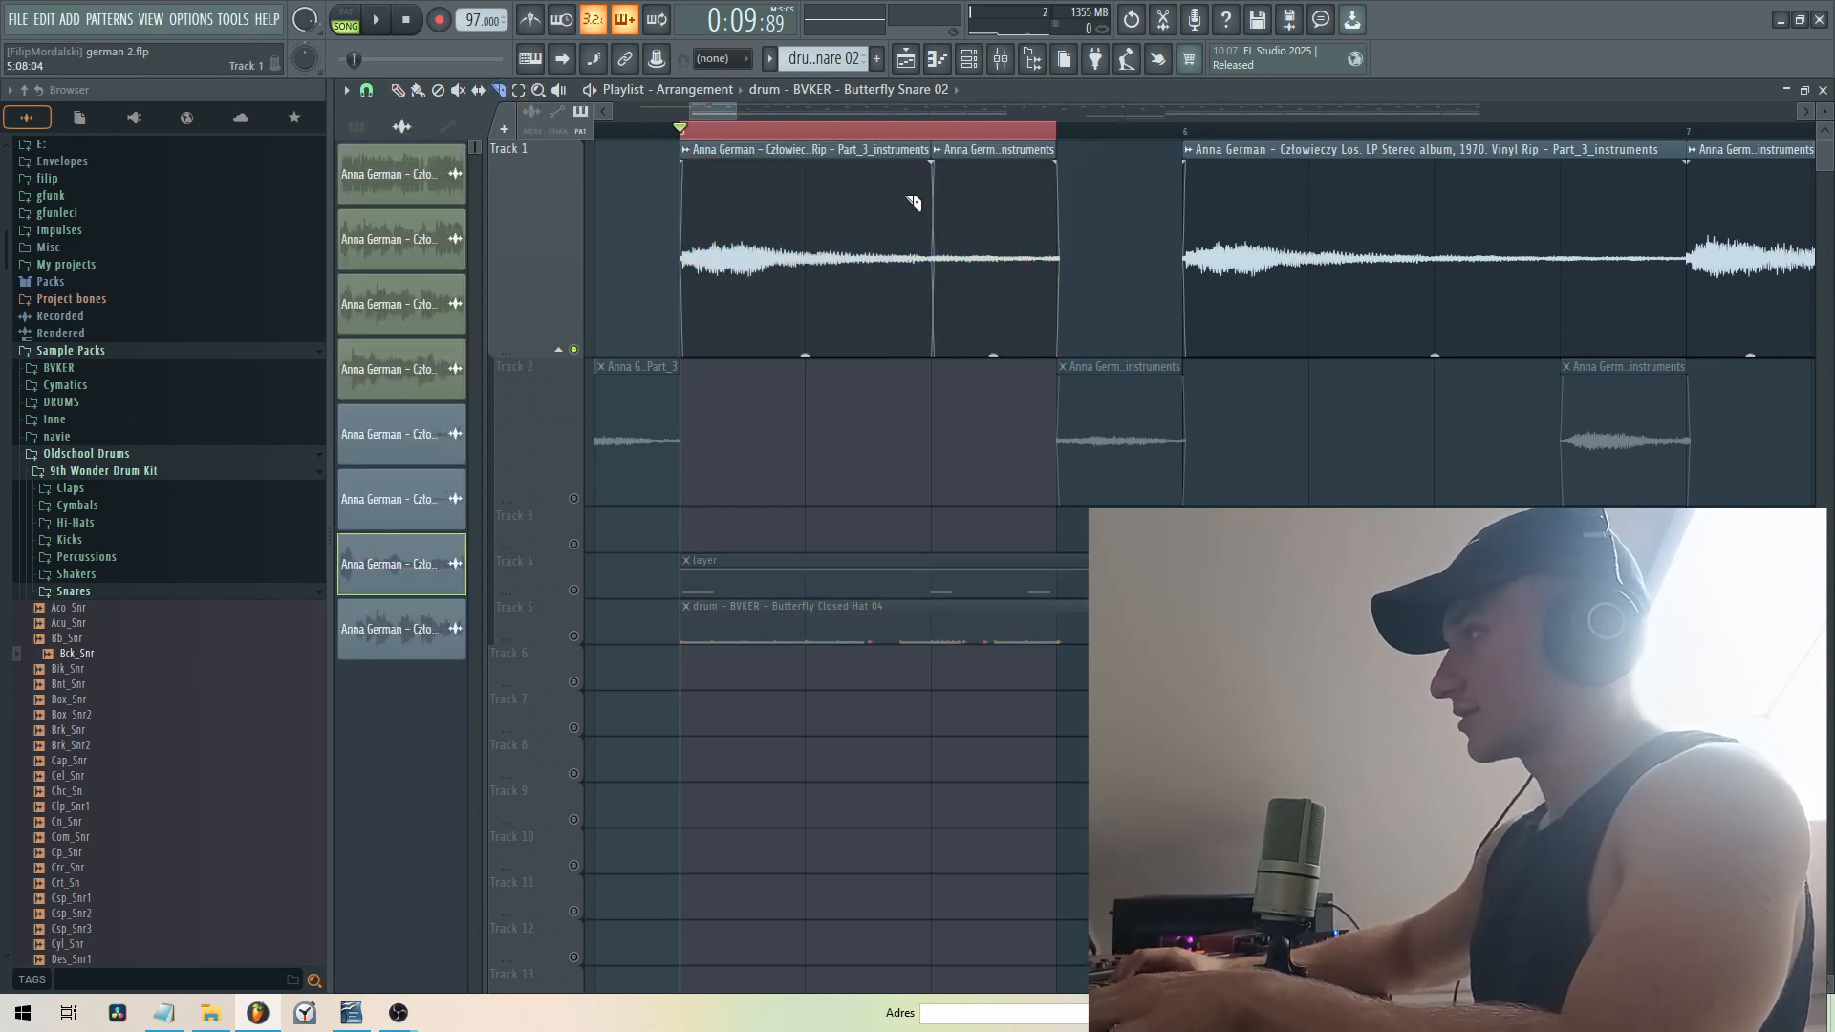
click(1026, 241)
click(1065, 235)
ctrl+click(1050, 139)
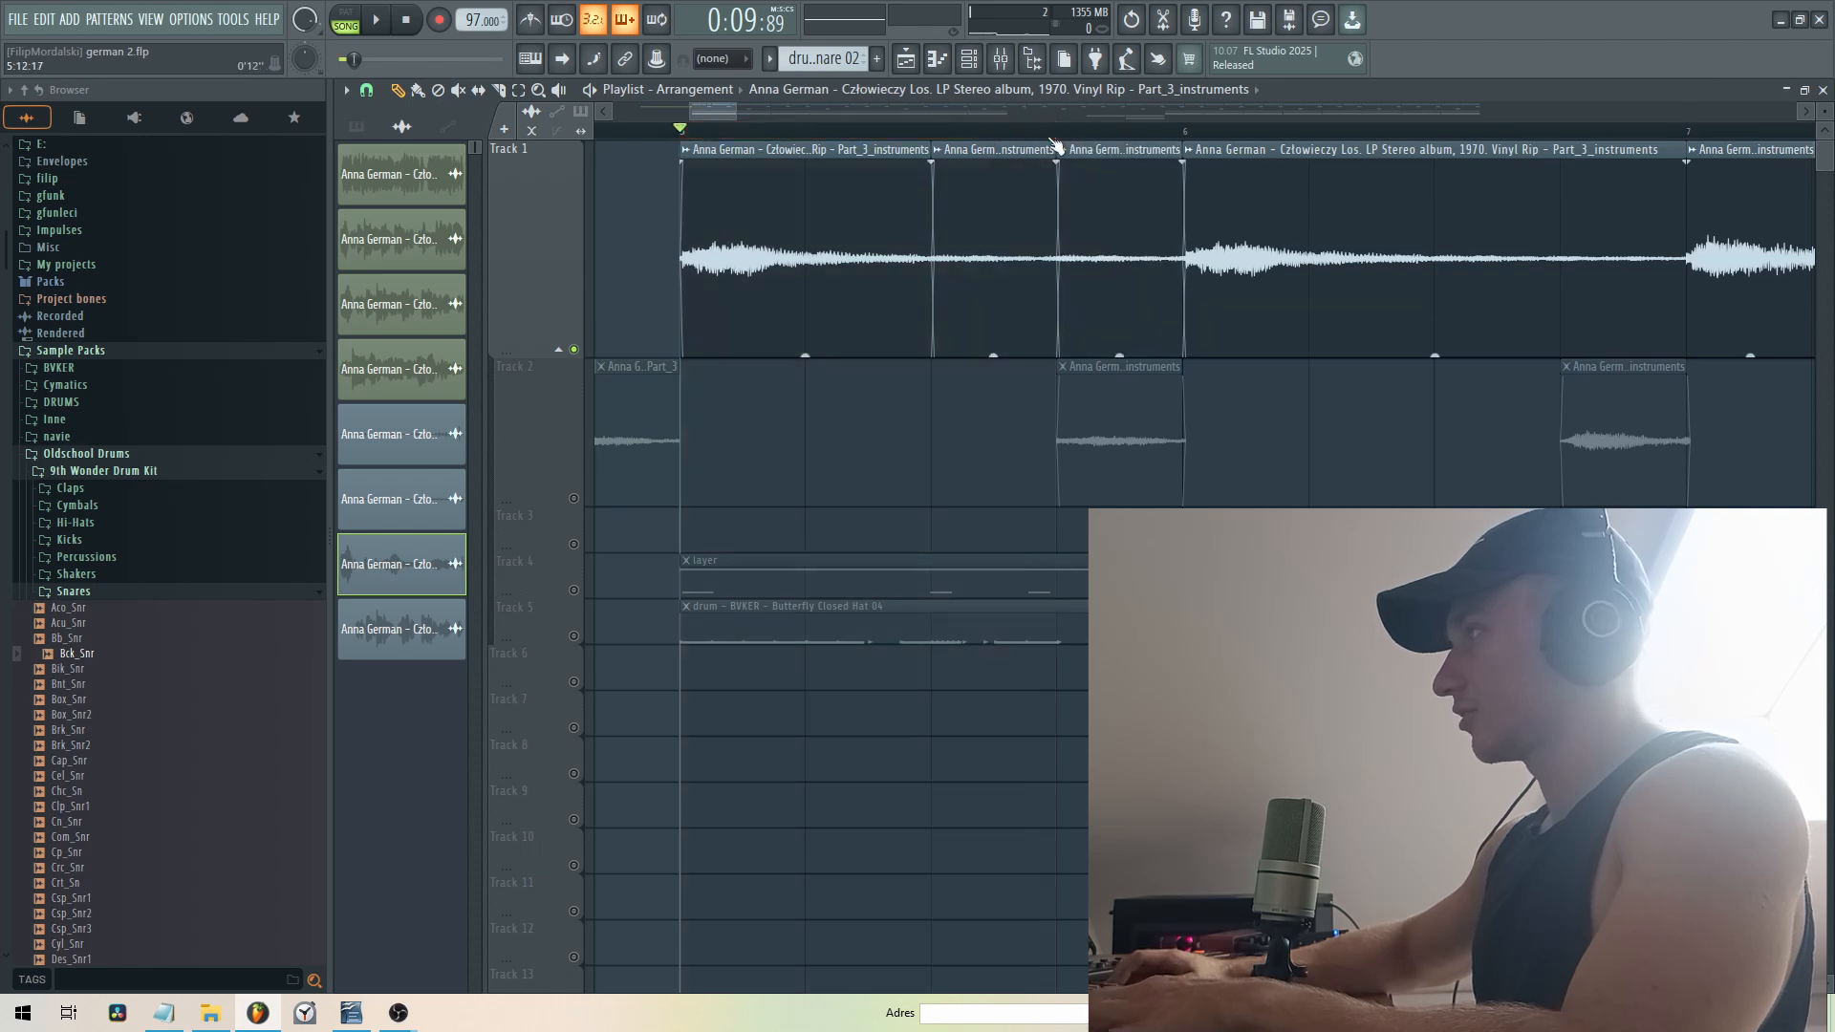
key(space)
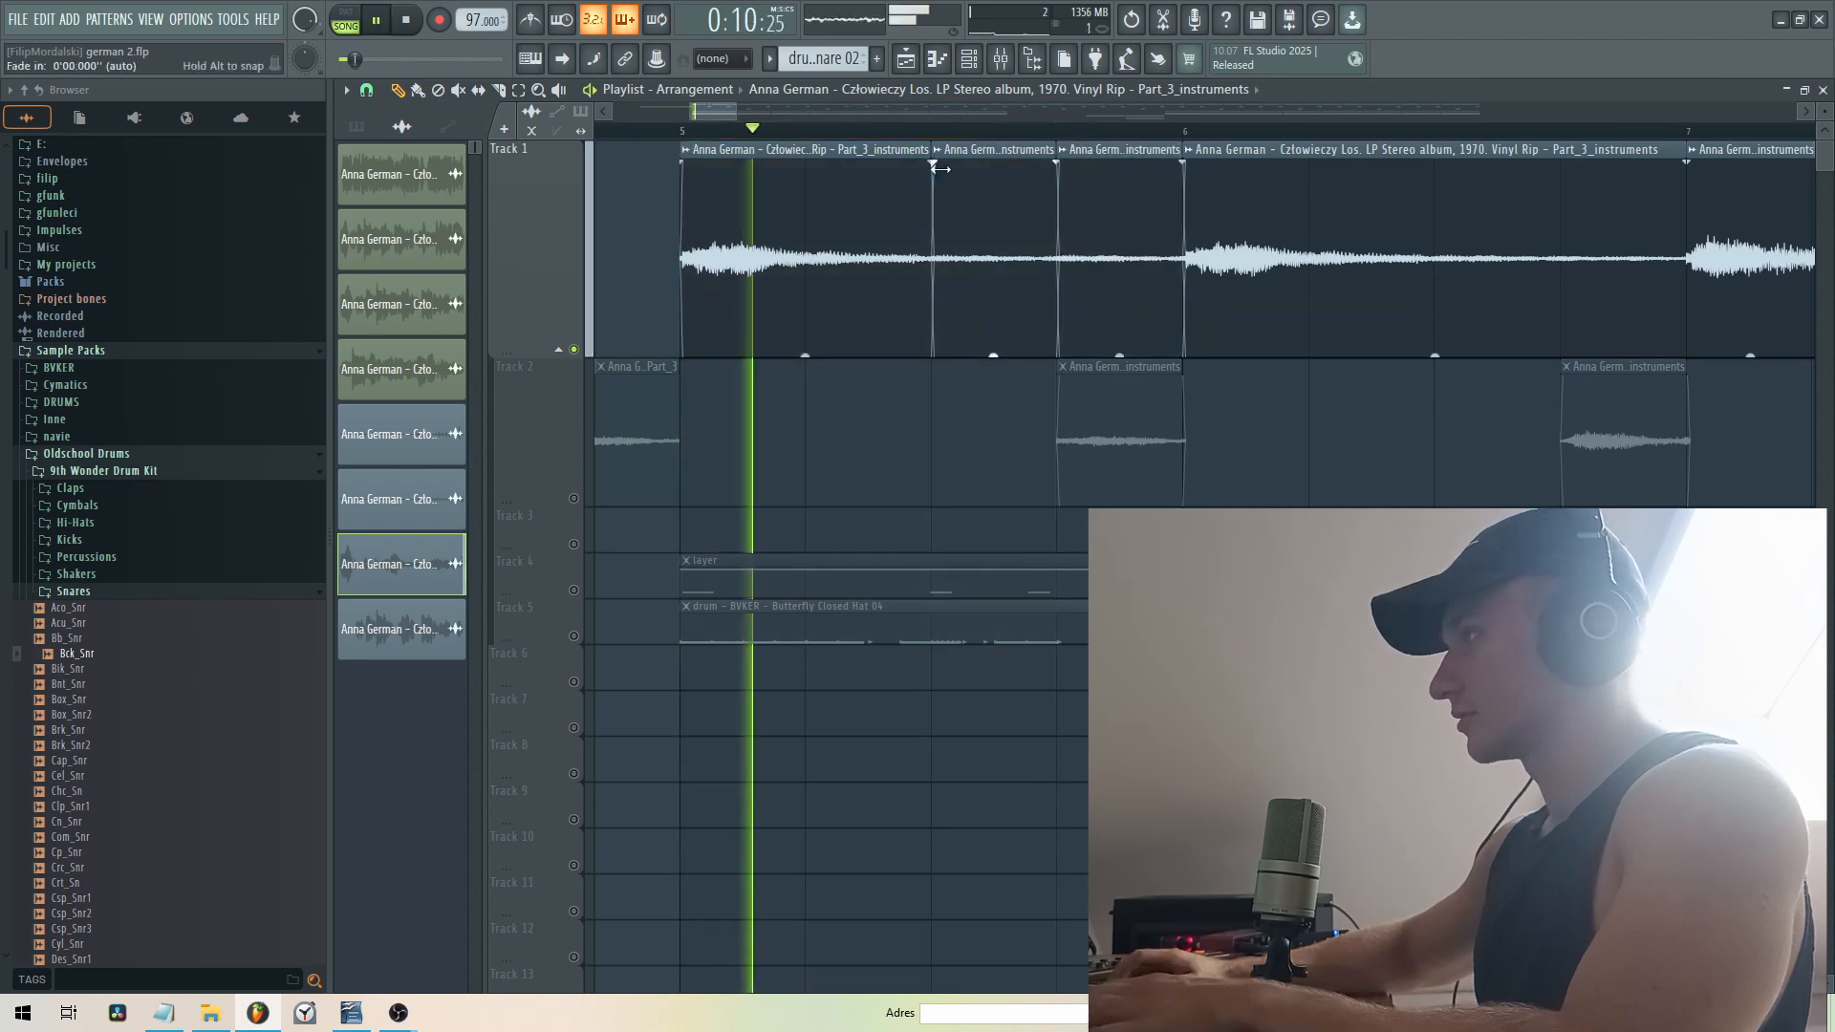
key(space)
- View the declicking mode in the sample settings of the chopped bar 5 clip and replay the bar
double_click(1004, 192)
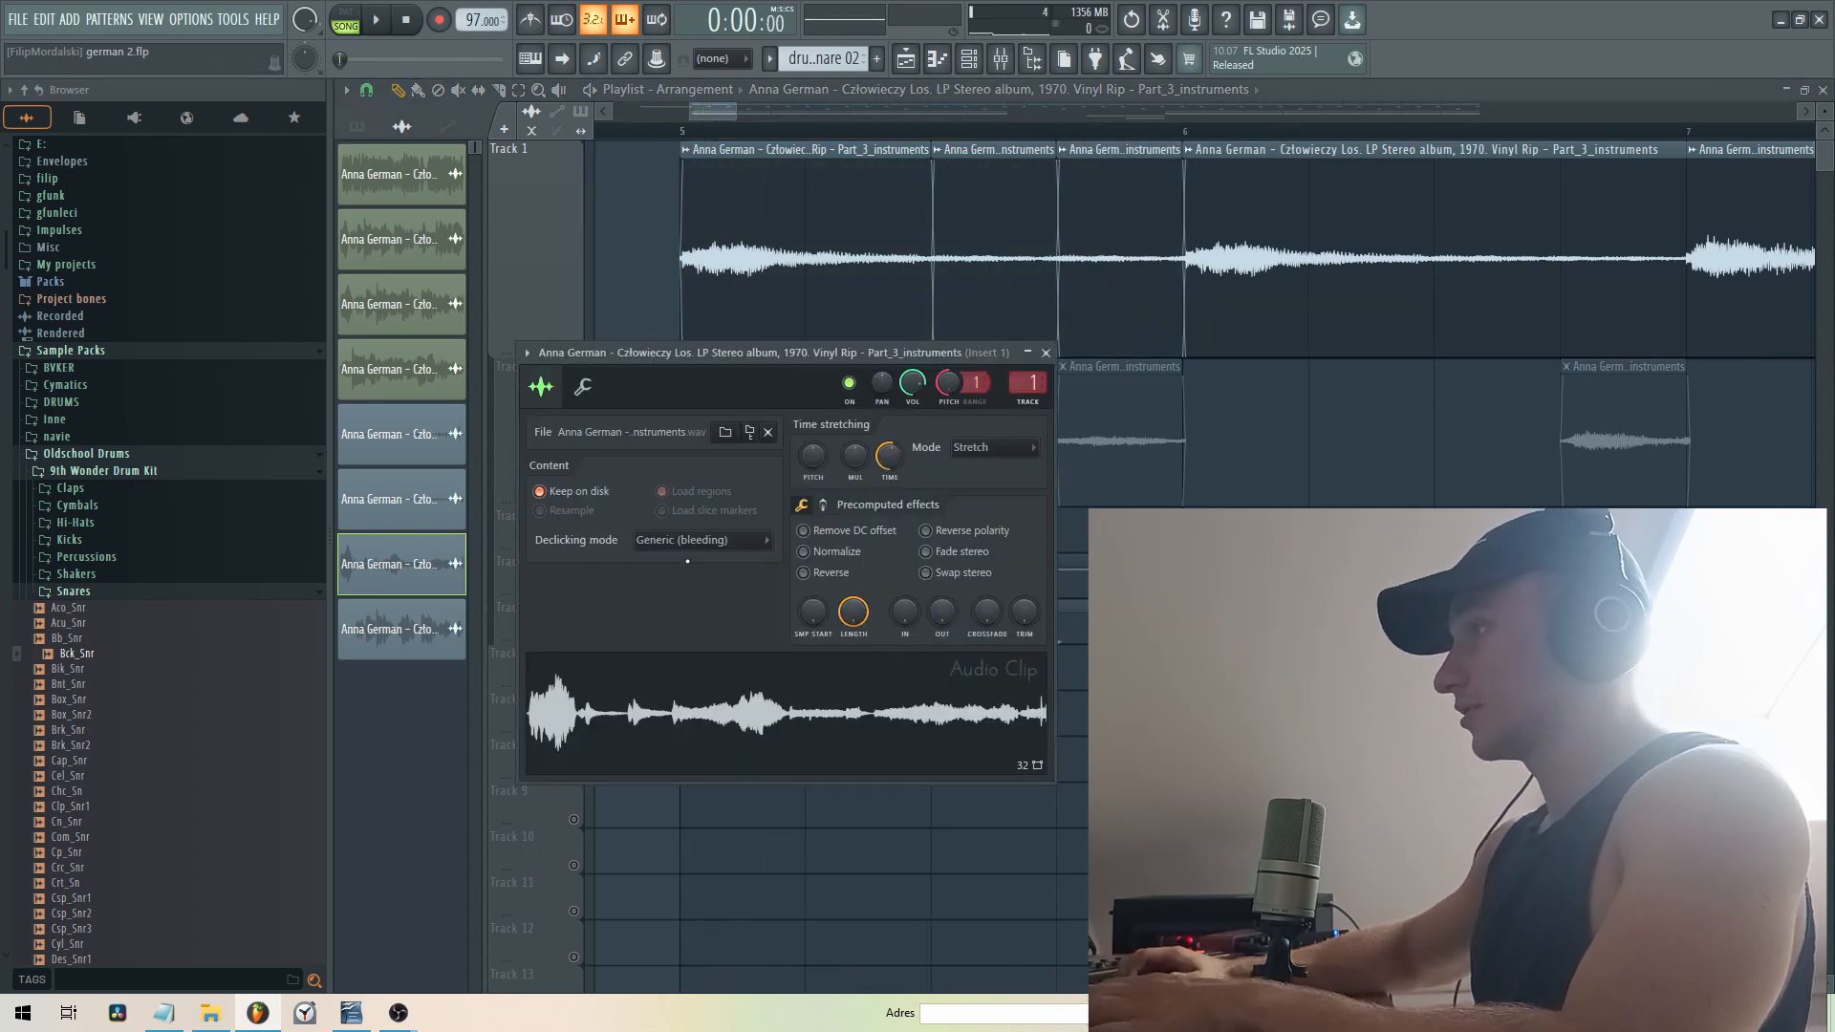
click(1047, 352)
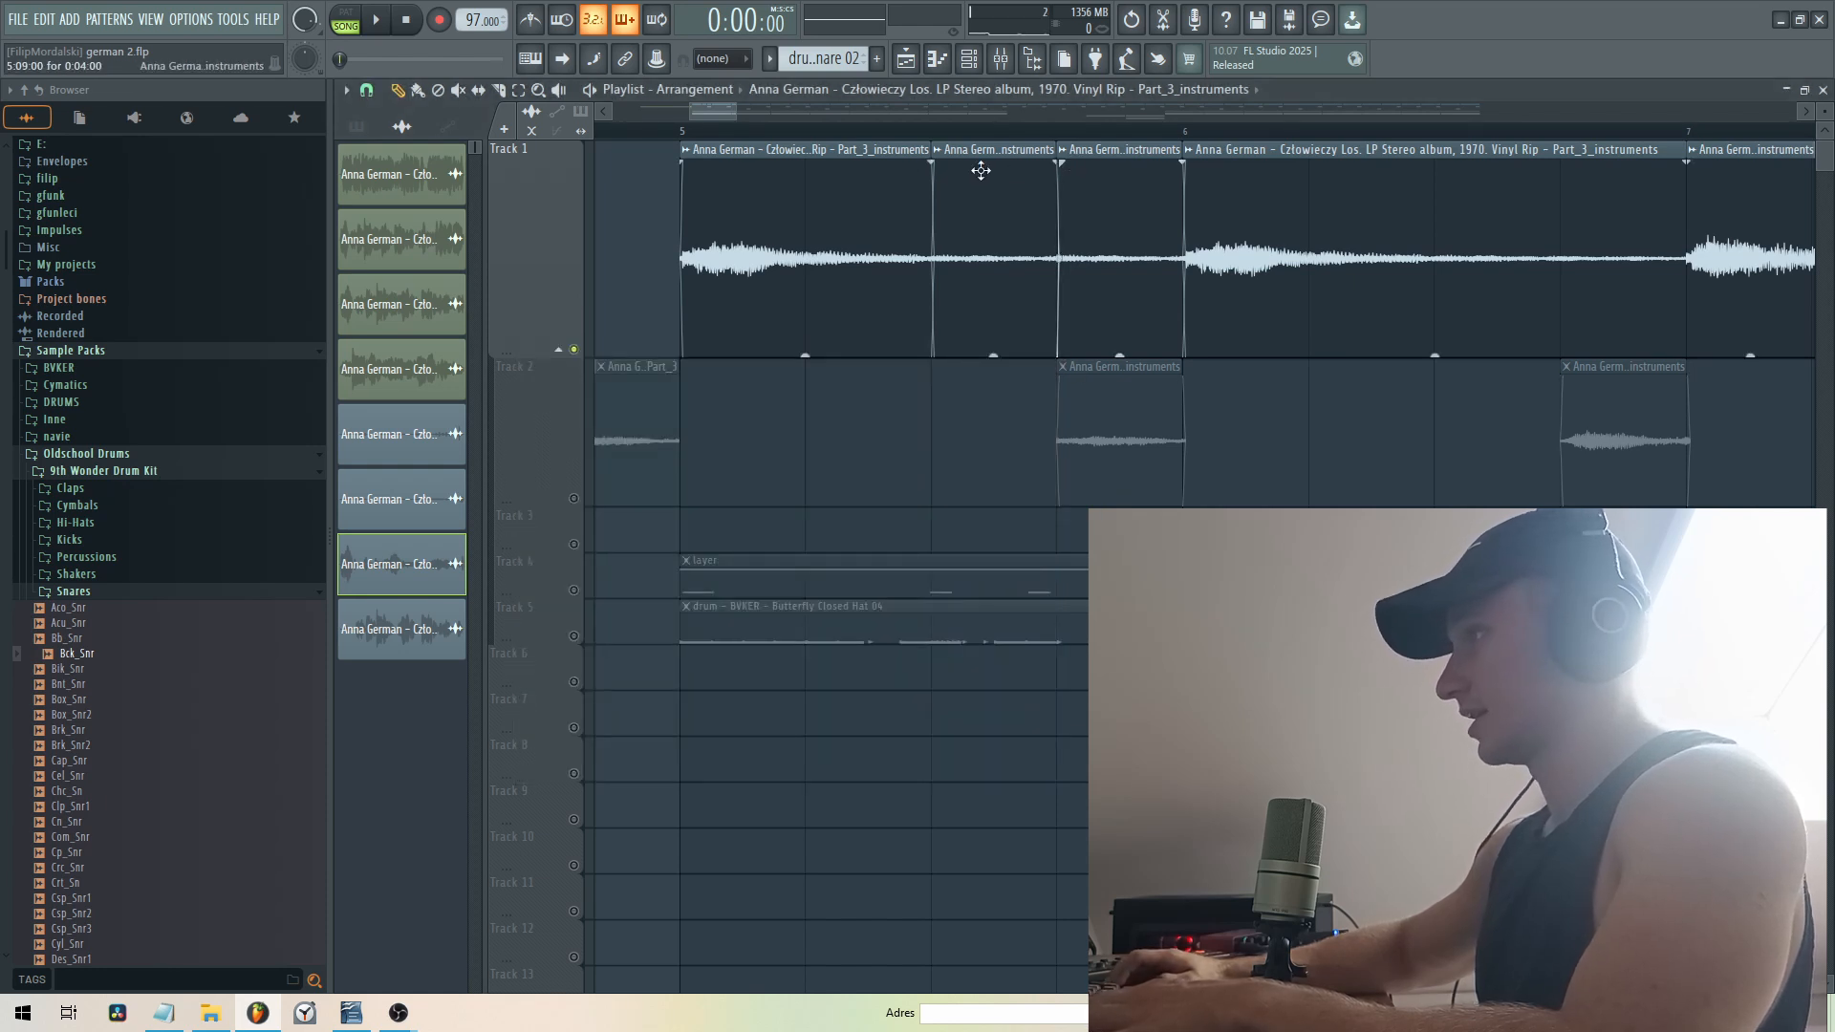
key(space)
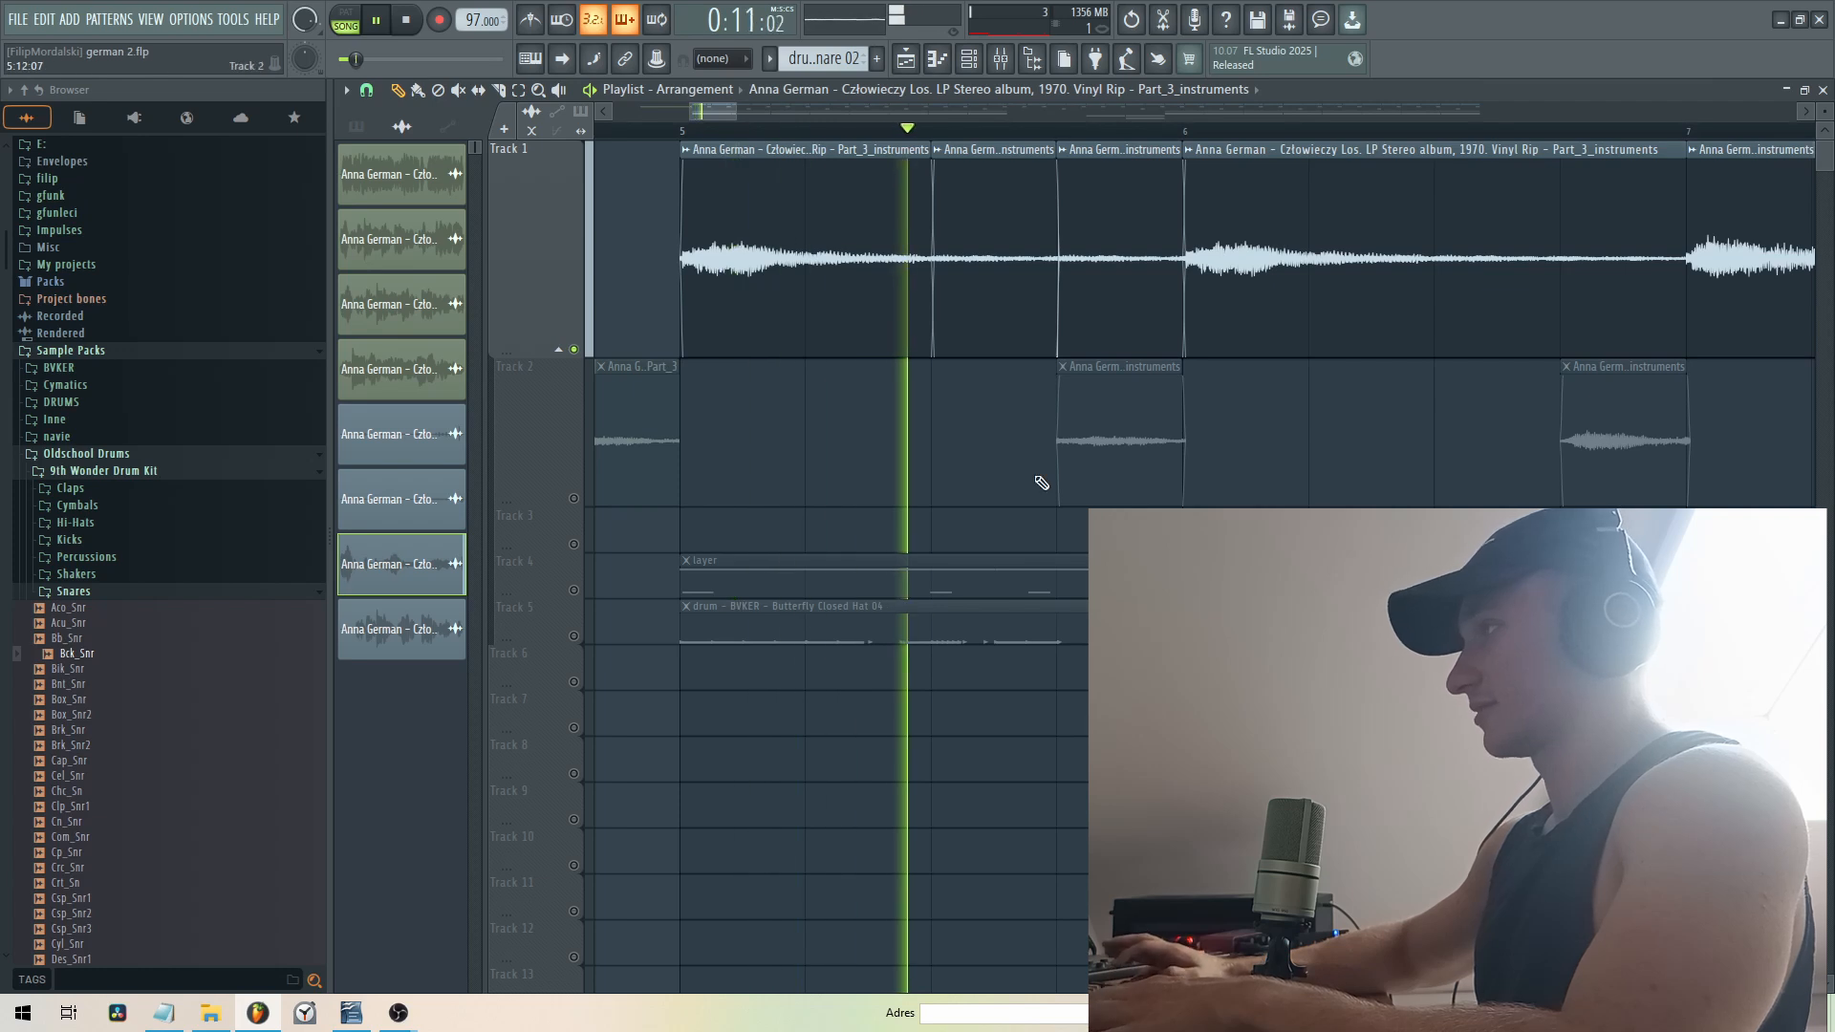
key(space)
- Delete the two short pieces in bar 5 on Track 1, extend the remaining clip to the start of bar 6 and play it
right_click(1089, 251)
right_click(994, 235)
drag(932, 217, 1151, 222)
key(ctrl+z)
drag(927, 216, 1182, 237)
key(space)
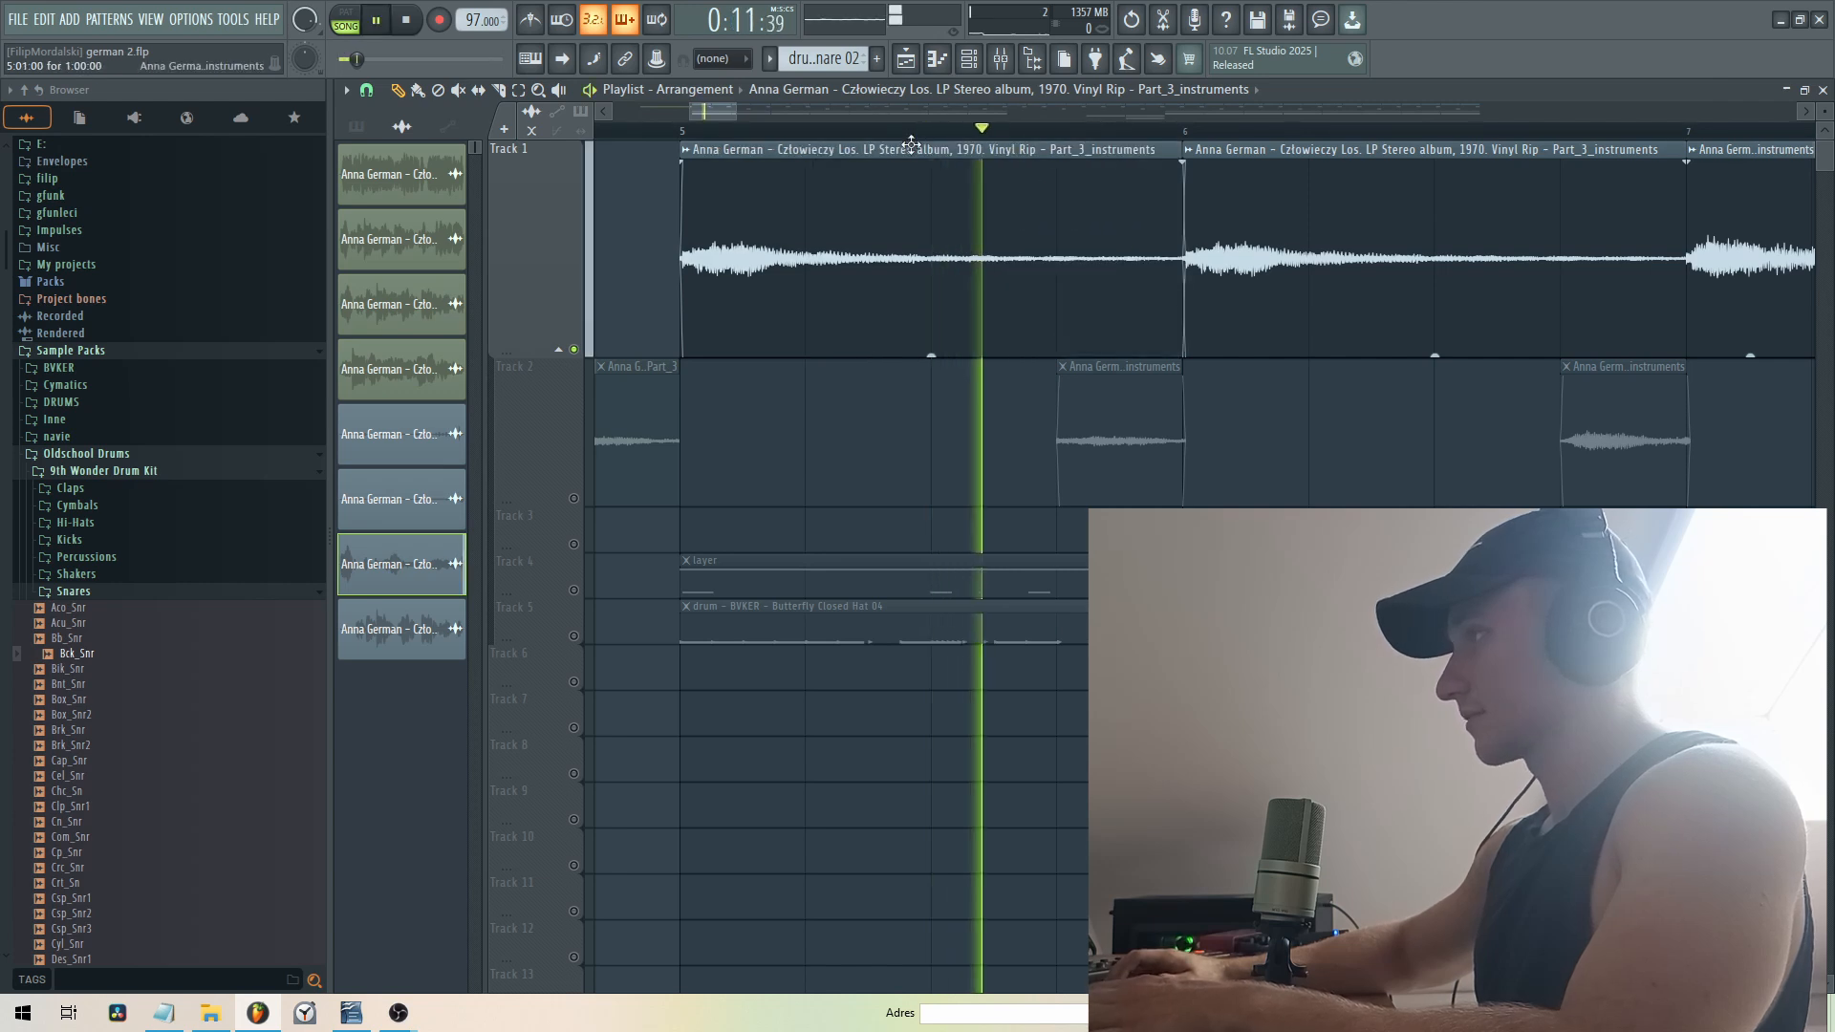
drag(714, 115, 717, 115)
click(728, 131)
key(space)
key(space)
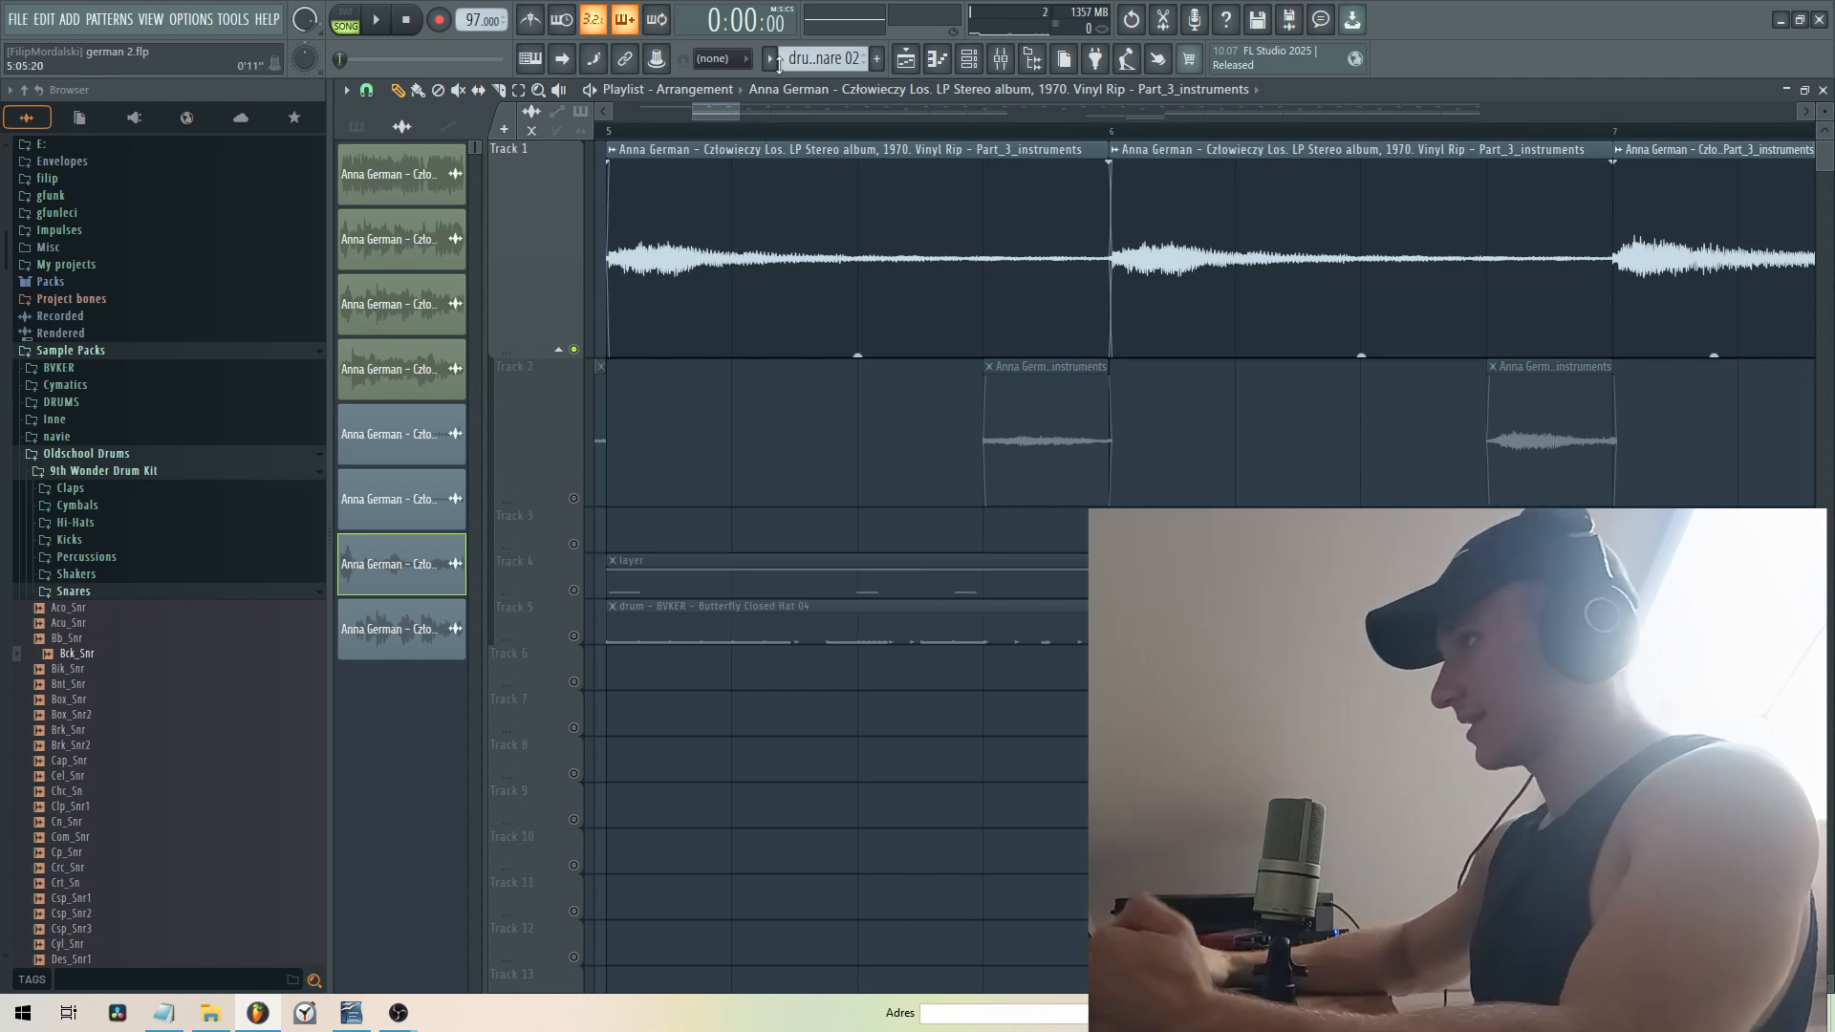
- Turn all tracks back on and listen to the full german 2.flp beat from bar 5
drag(739, 110, 764, 109)
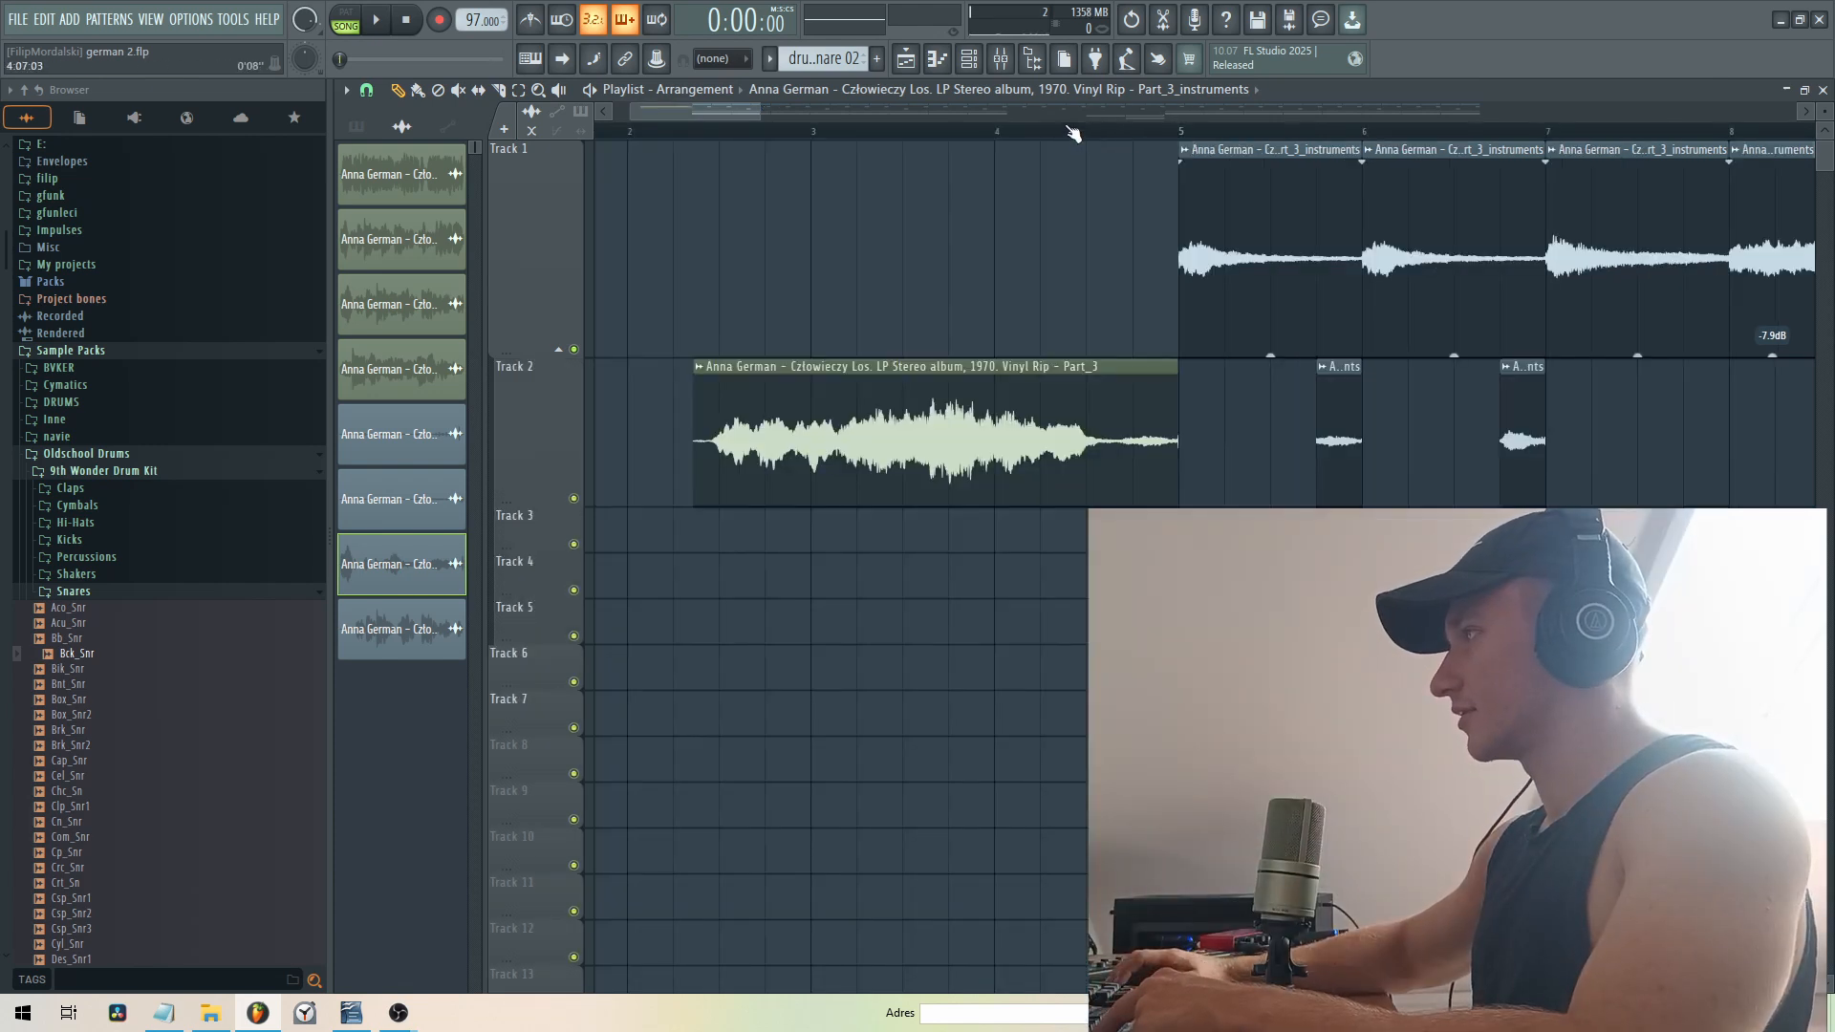
click(1072, 130)
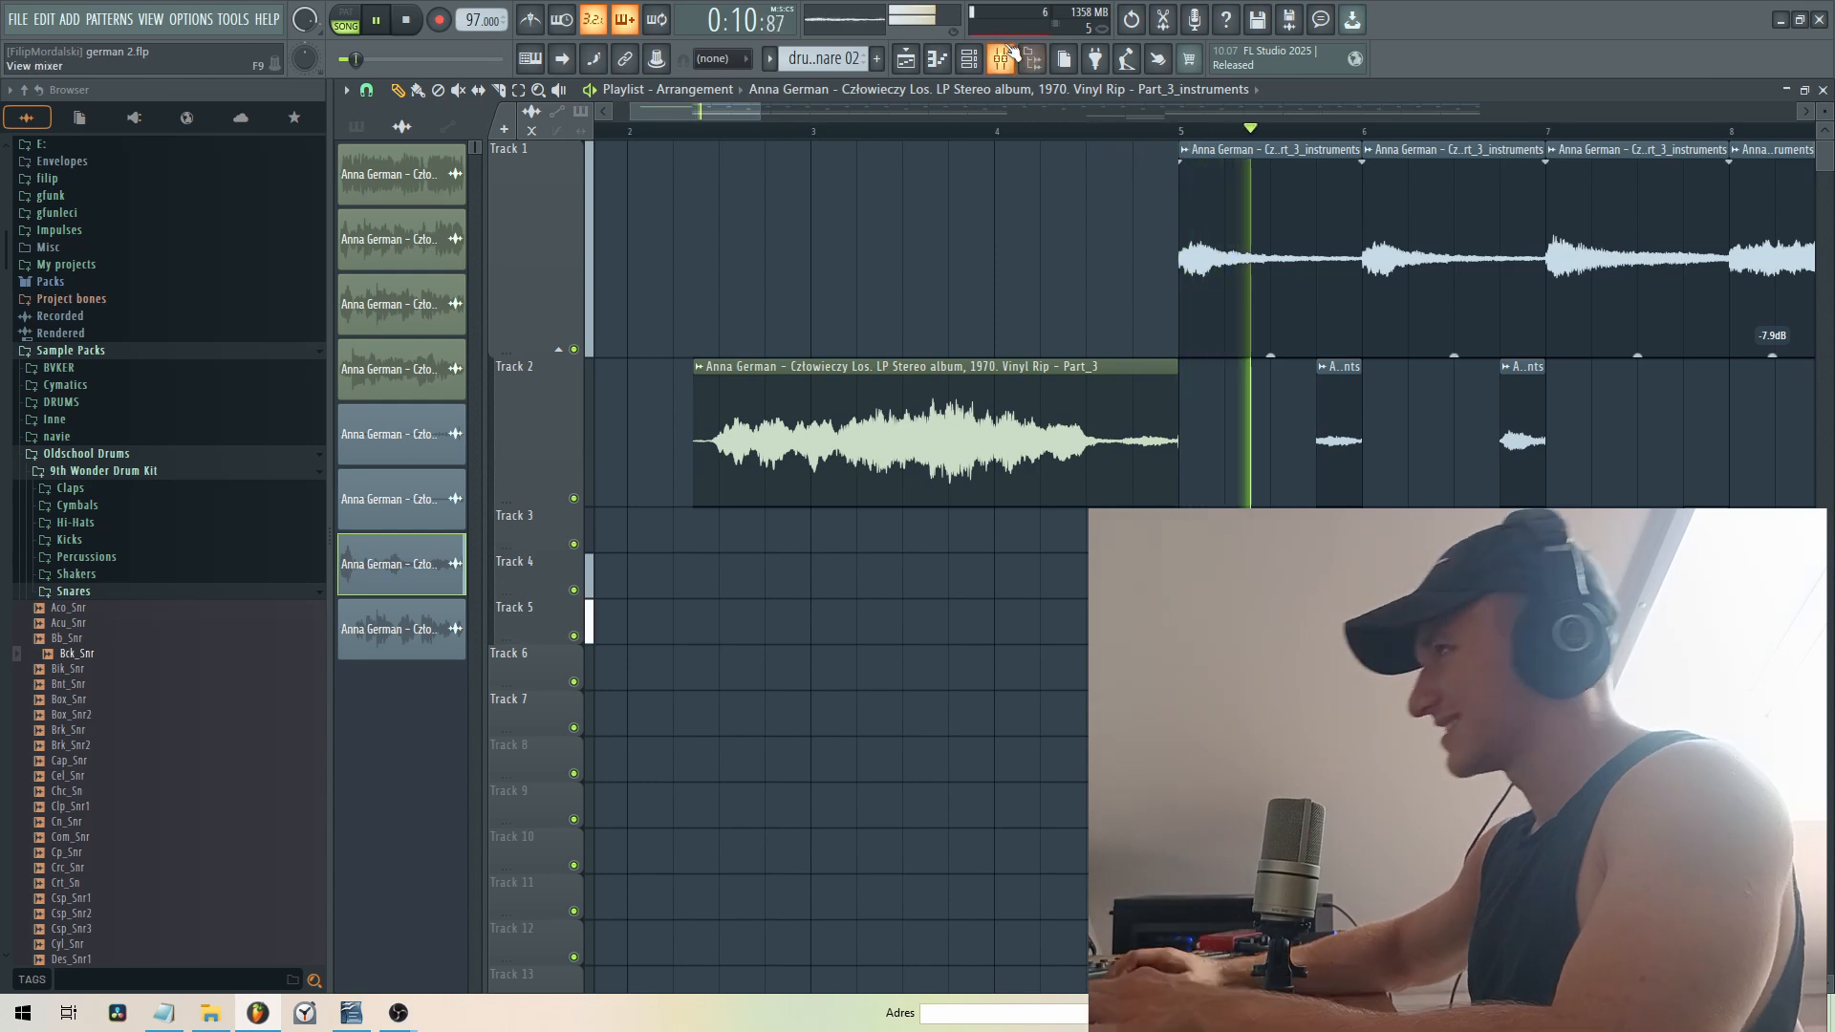
key(F9)
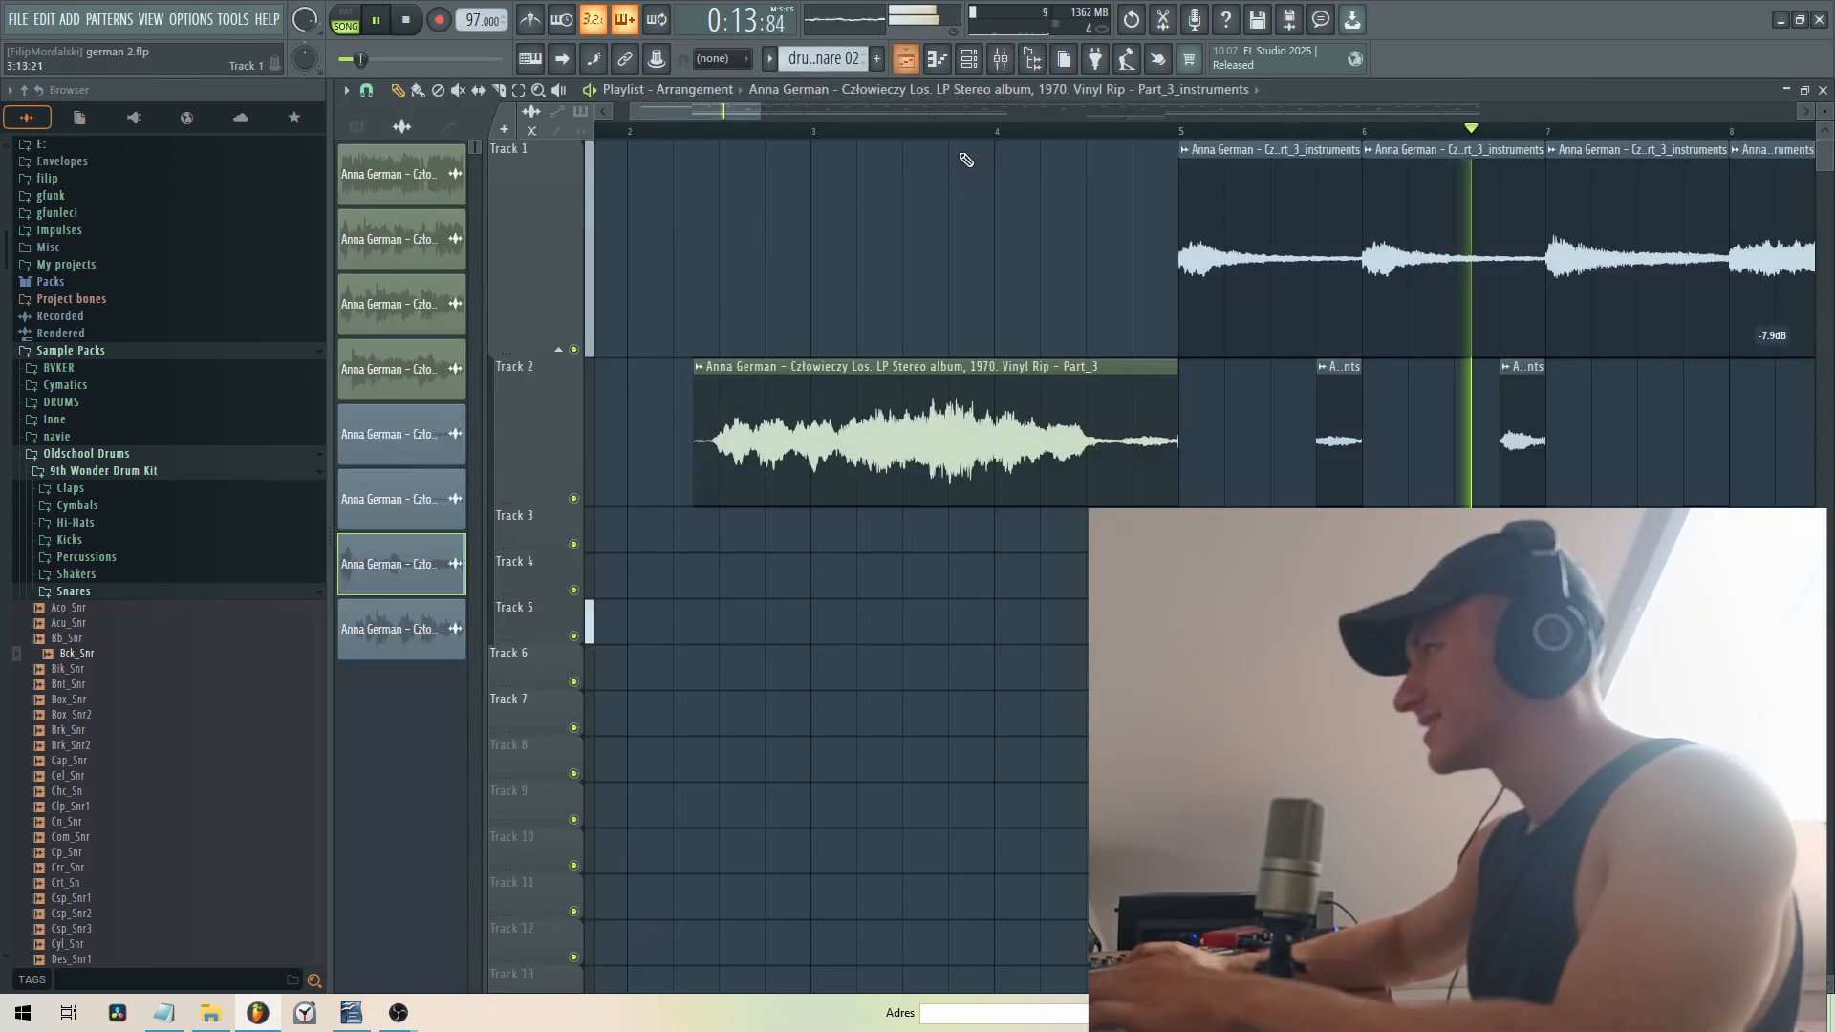
key(F9)
drag(760, 113, 984, 124)
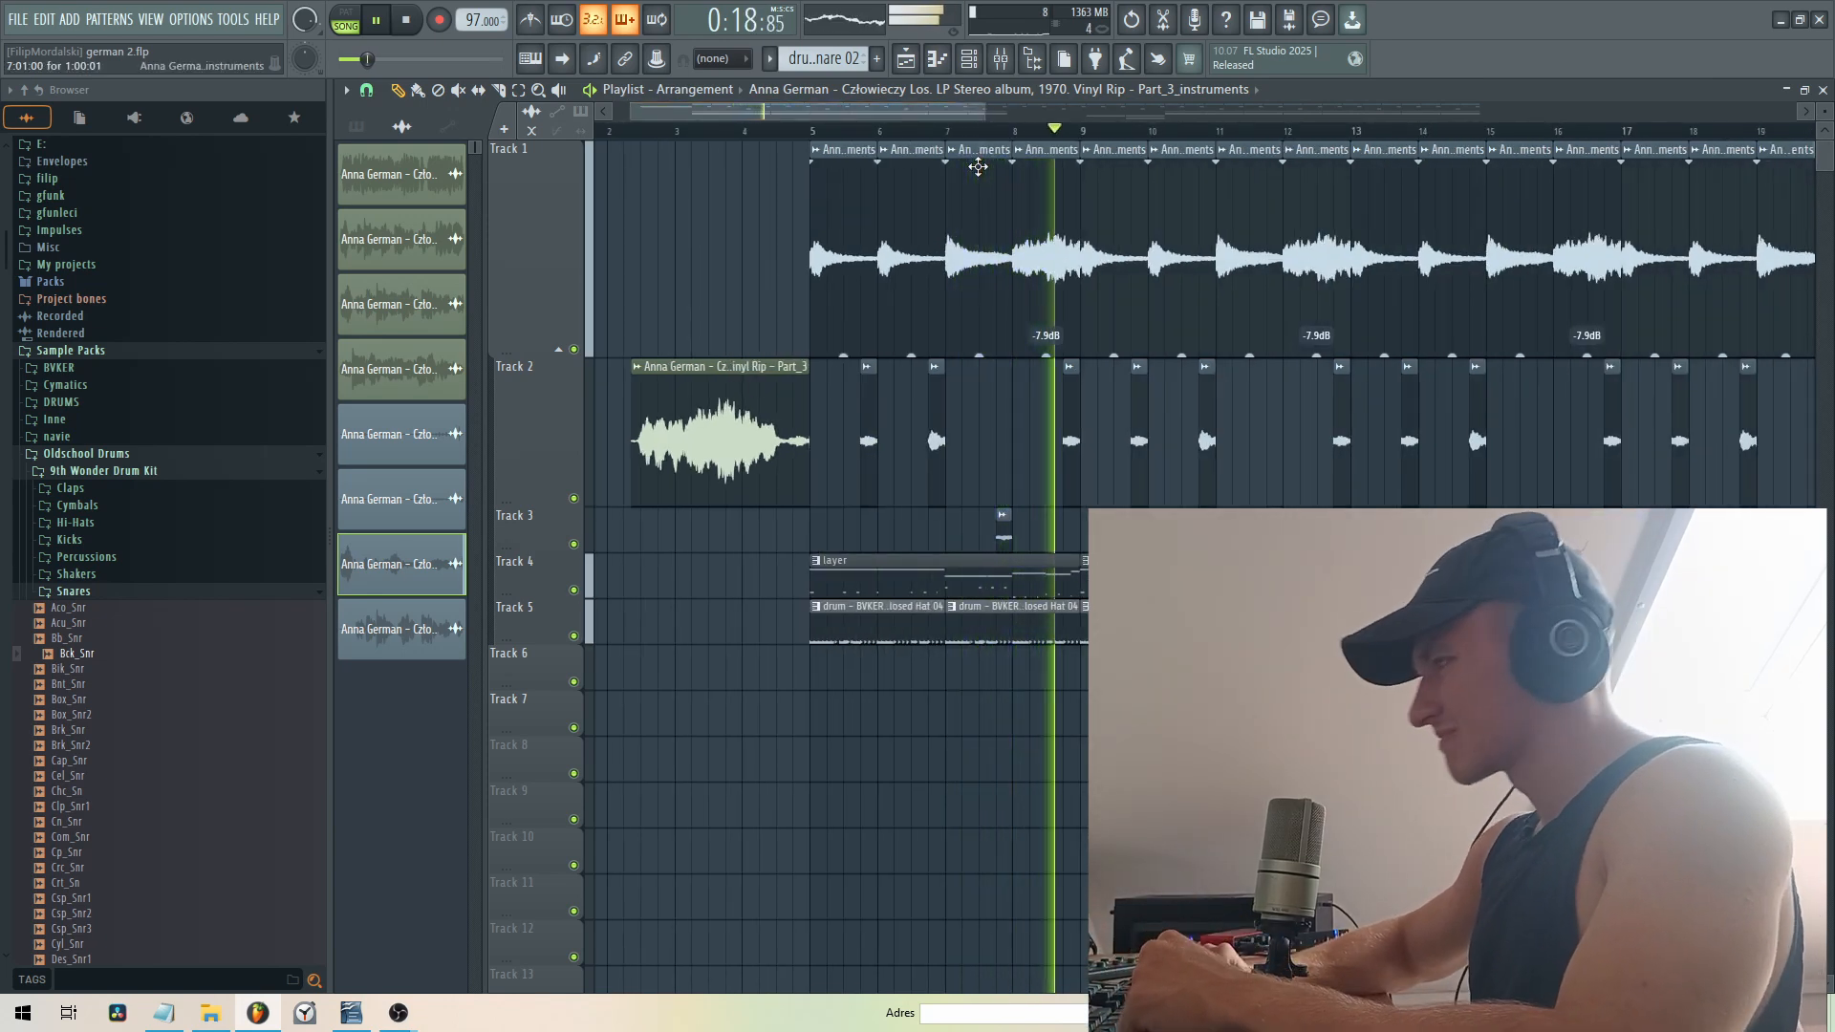
key(space)
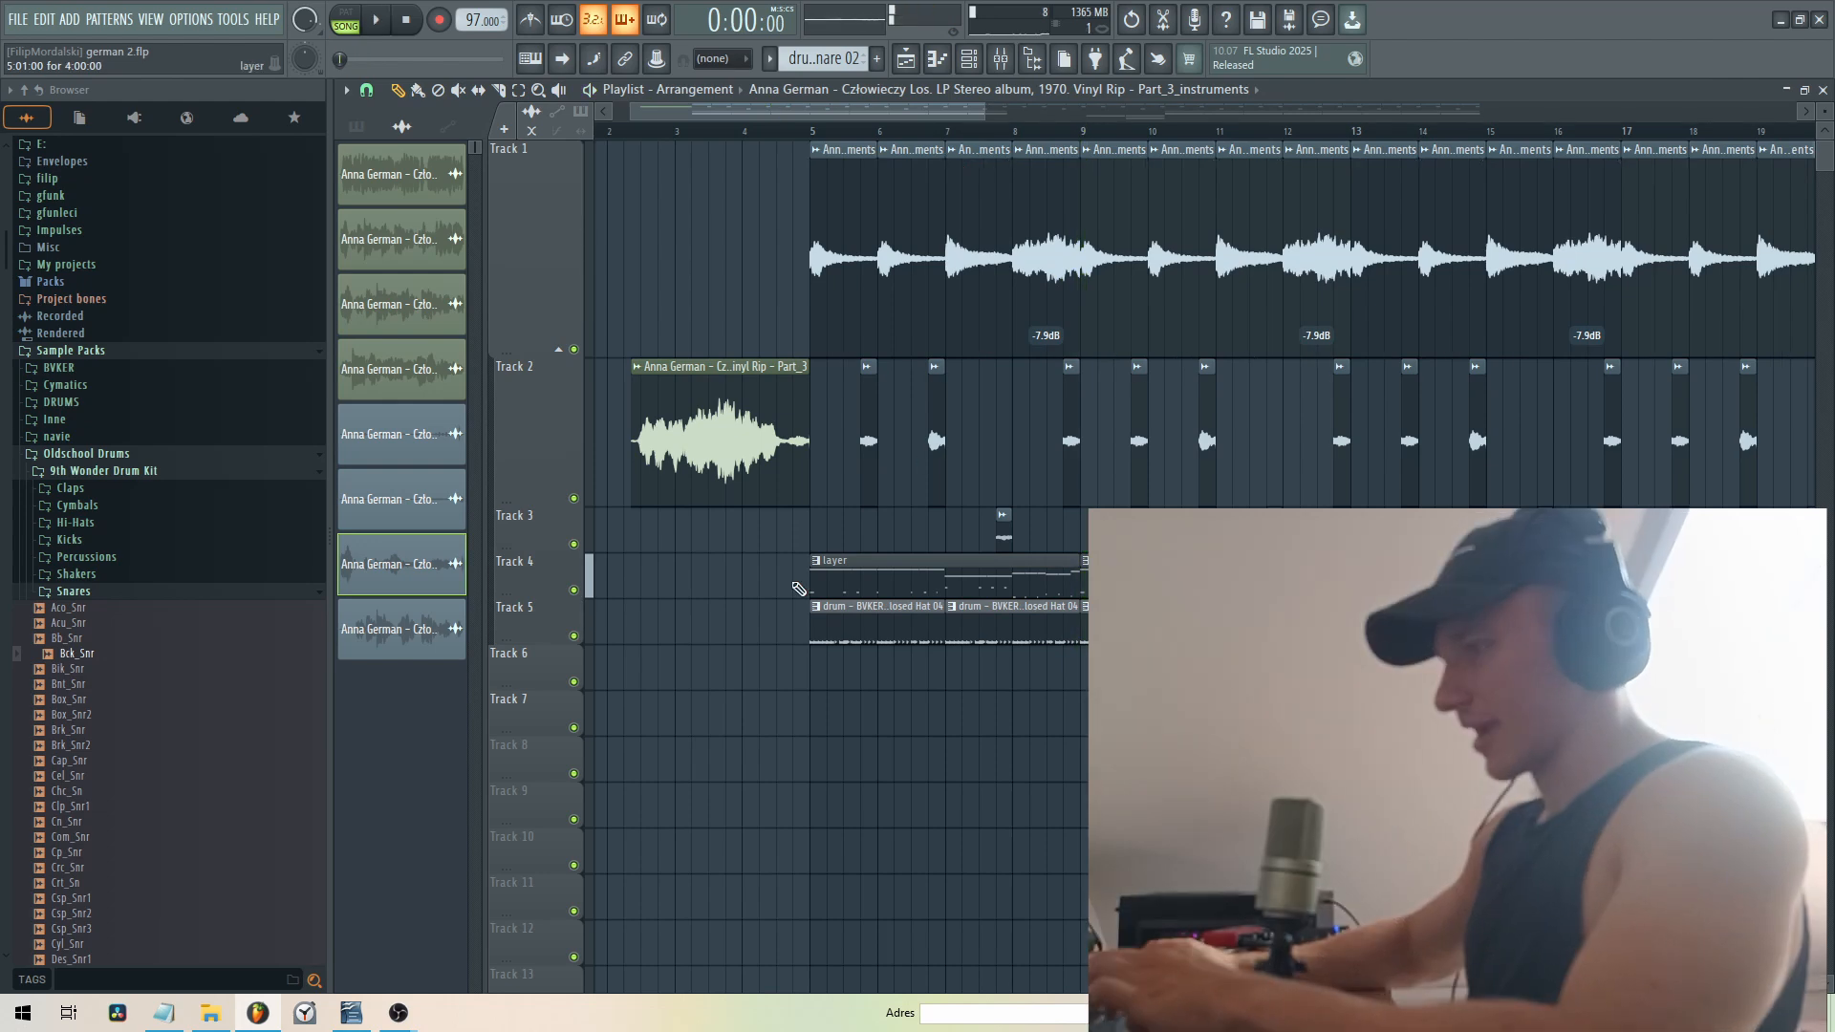
- Switch to the project timbaland type beat.flp and mute the smyczki clips on Track 1
click(393, 1019)
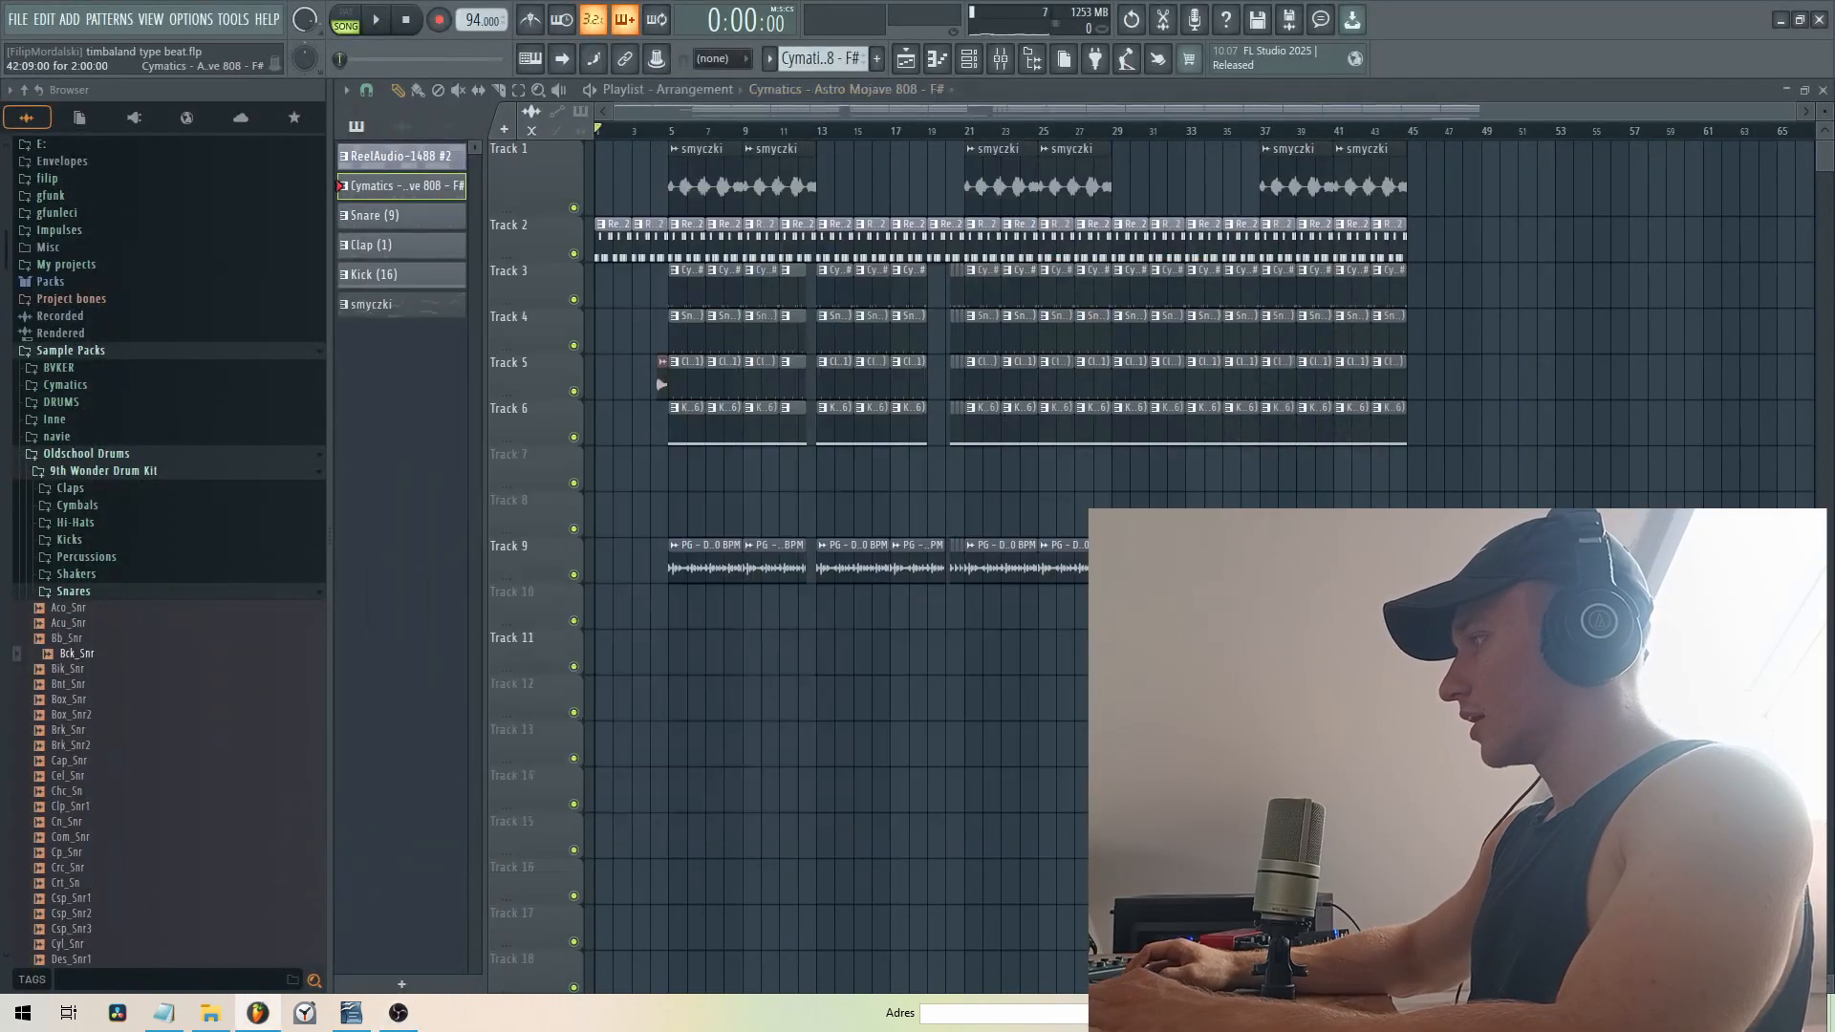
click(574, 206)
drag(1793, 115, 848, 112)
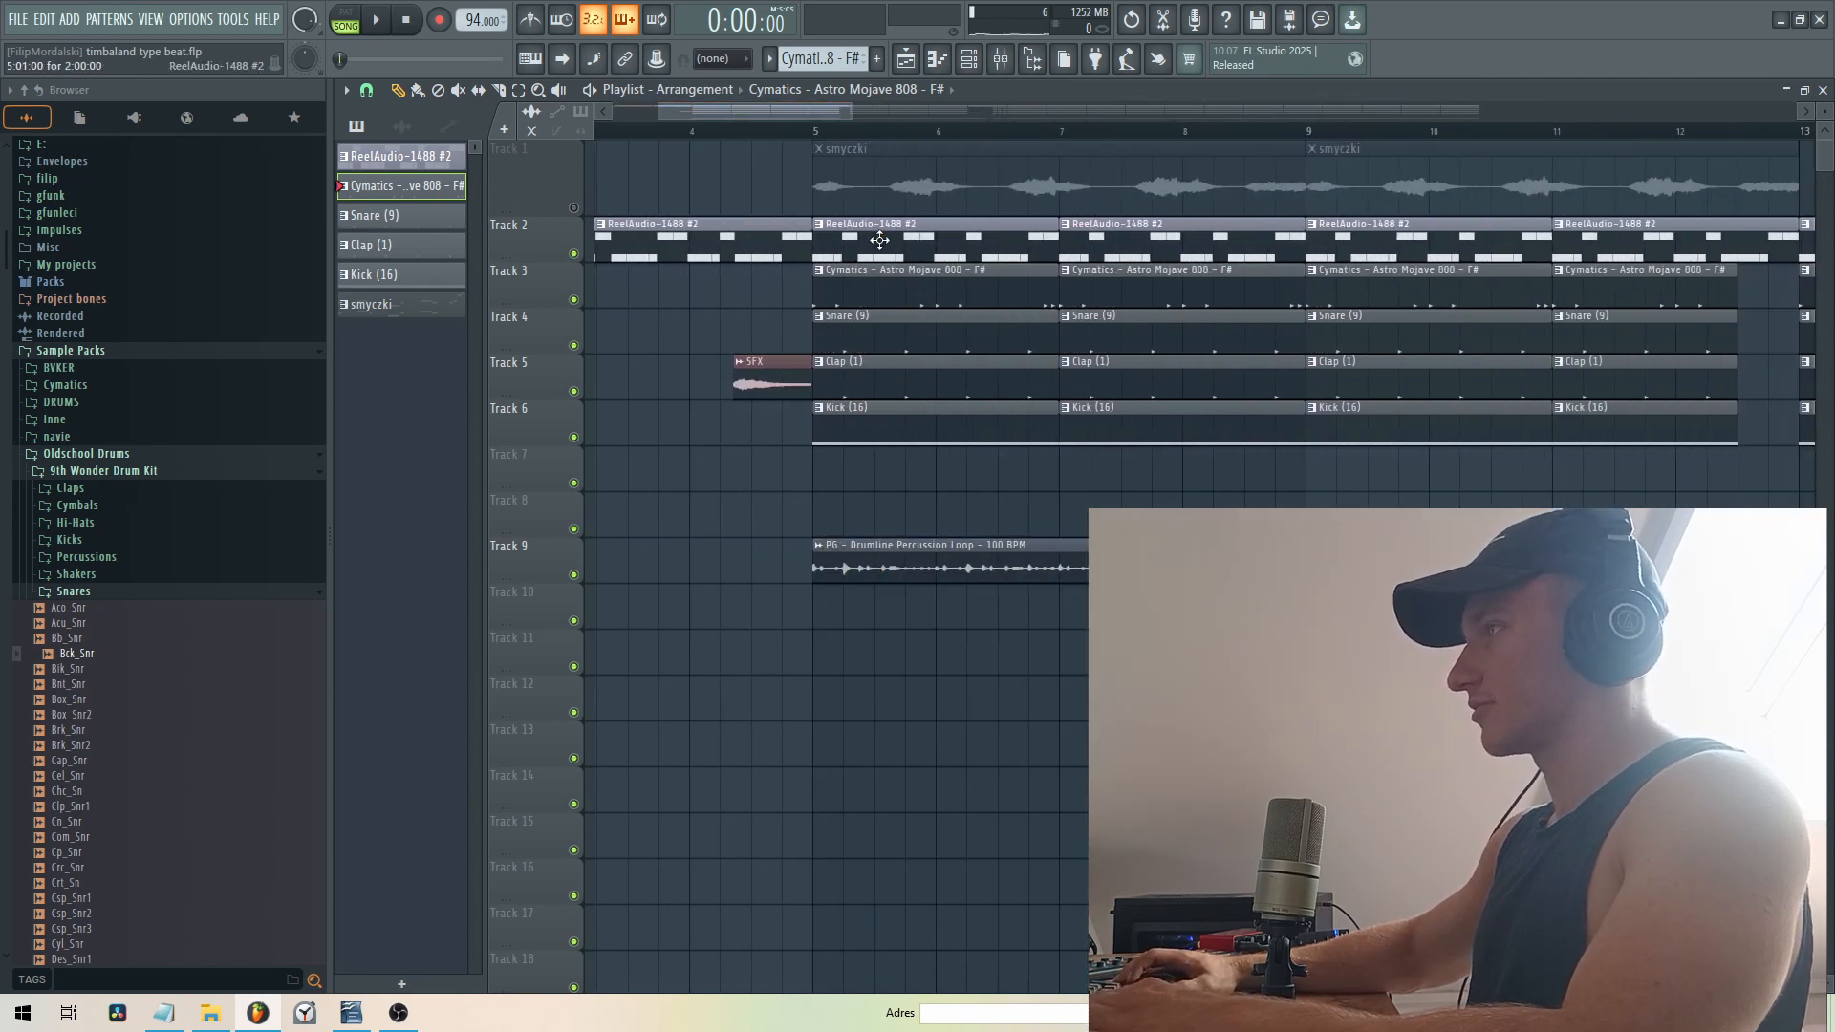
- View the notes of the ReelAudio-1488 #2 pattern in the piano roll and listen to the beat in the playlist
click(938, 58)
click(1001, 58)
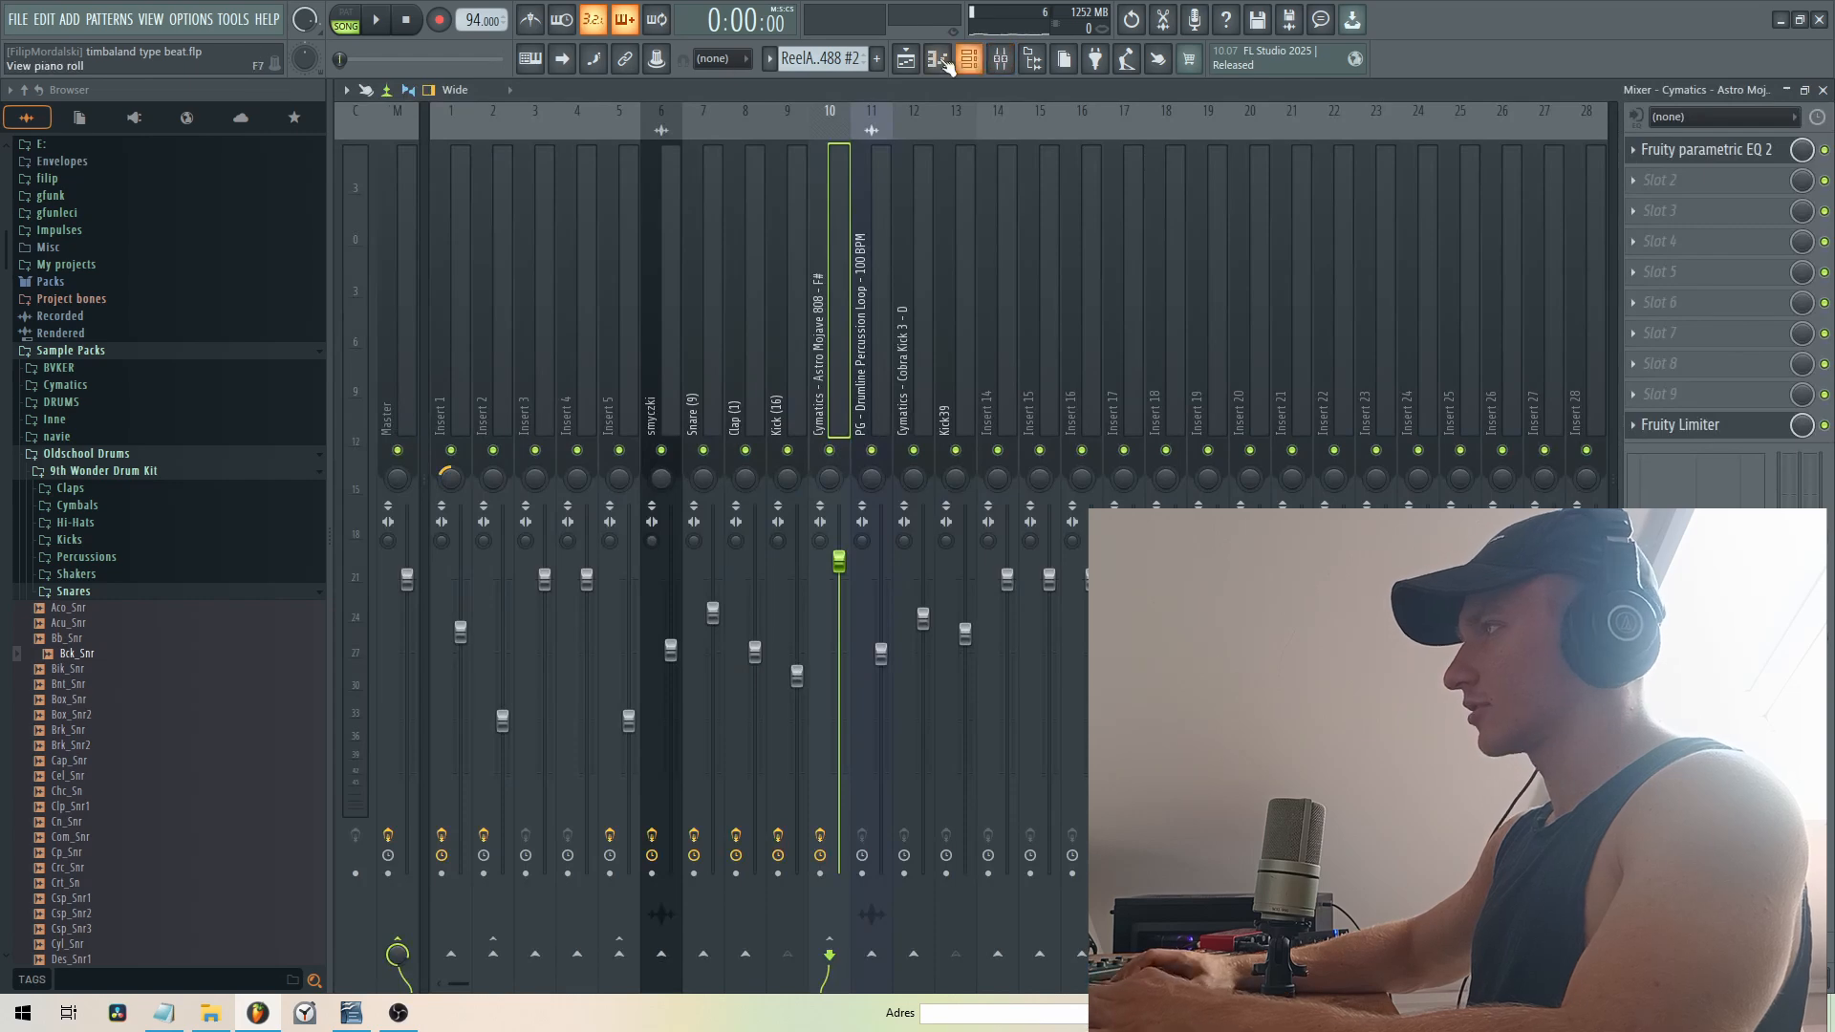
click(906, 60)
double_click(848, 230)
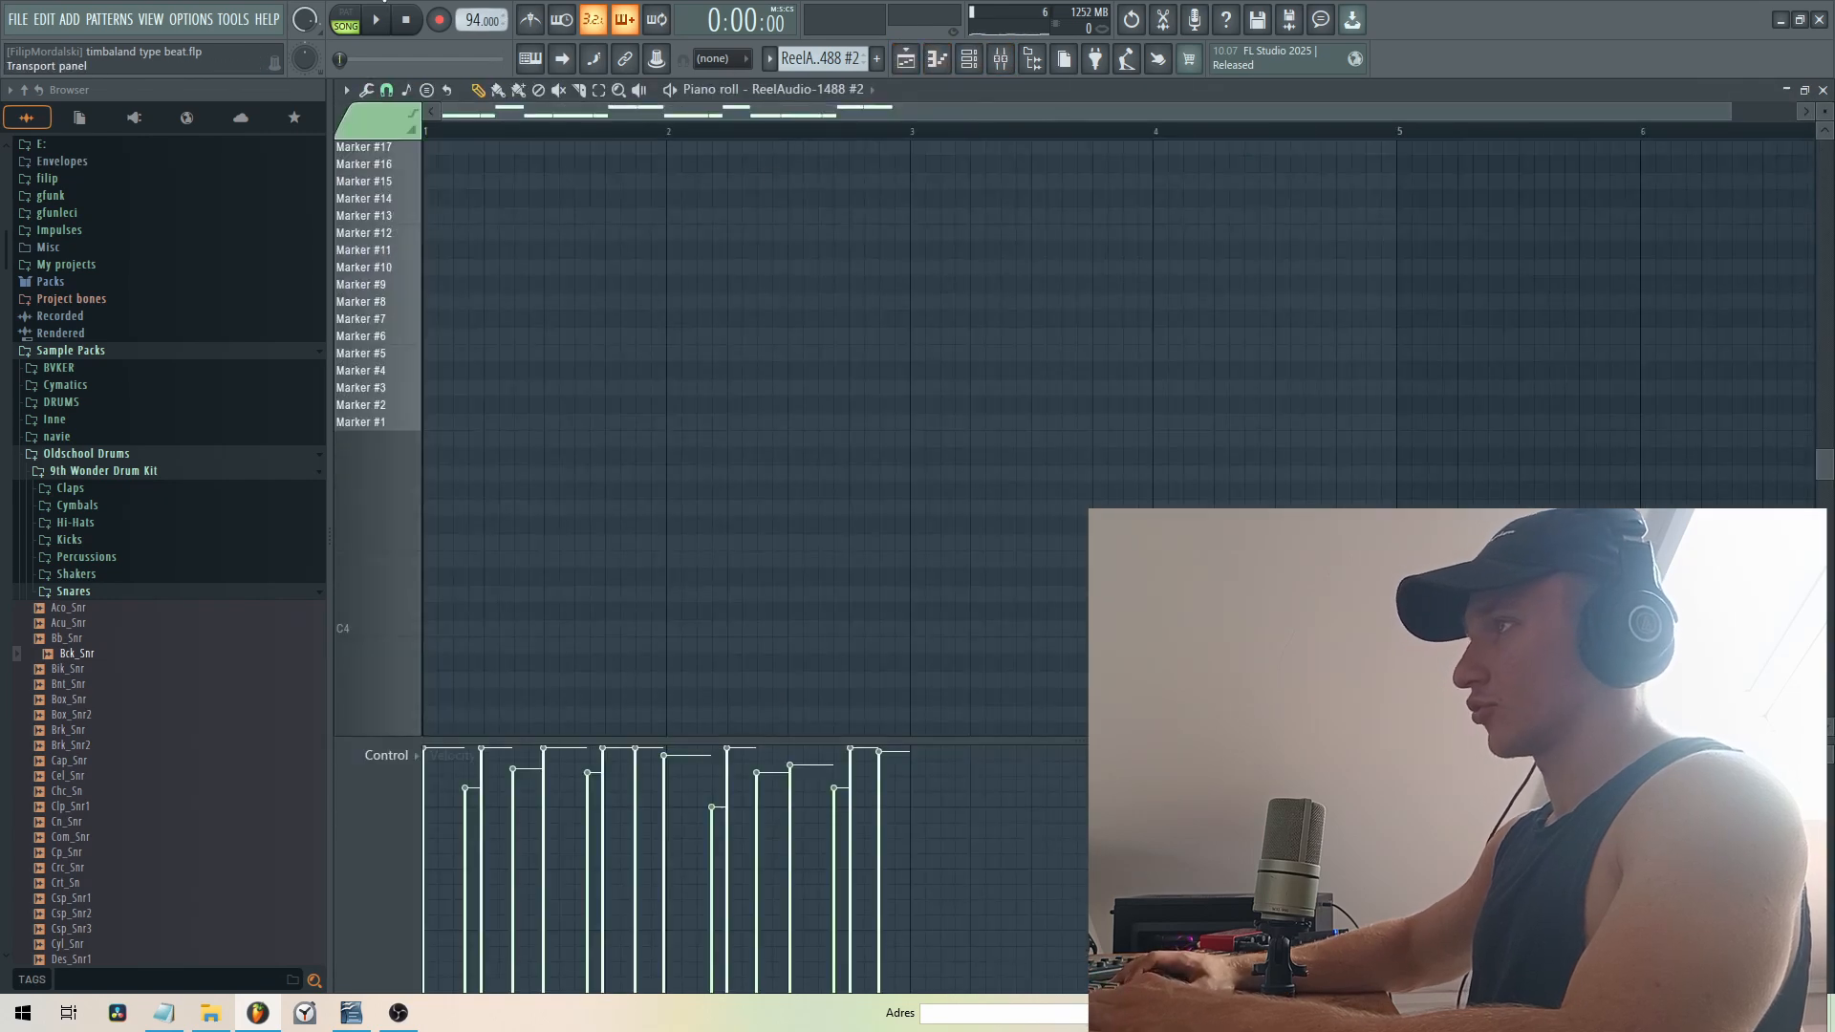
key(space)
key(space)
key(space)
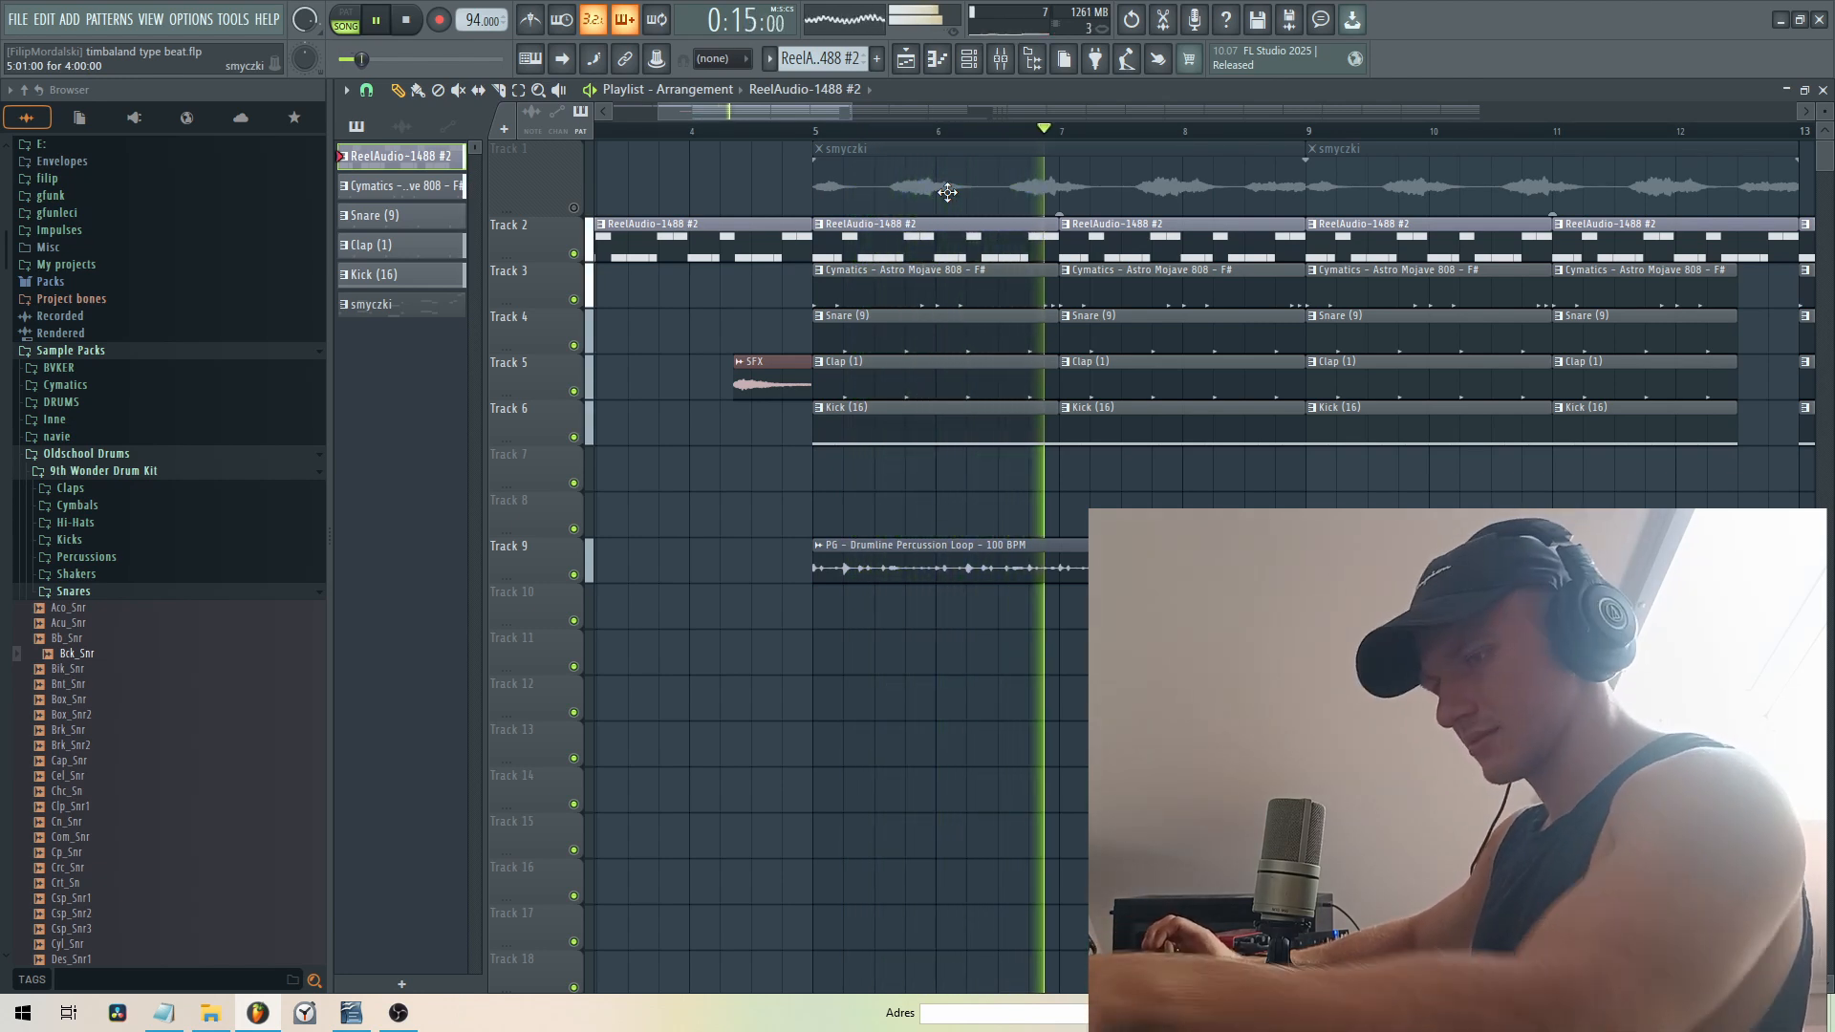
key(space)
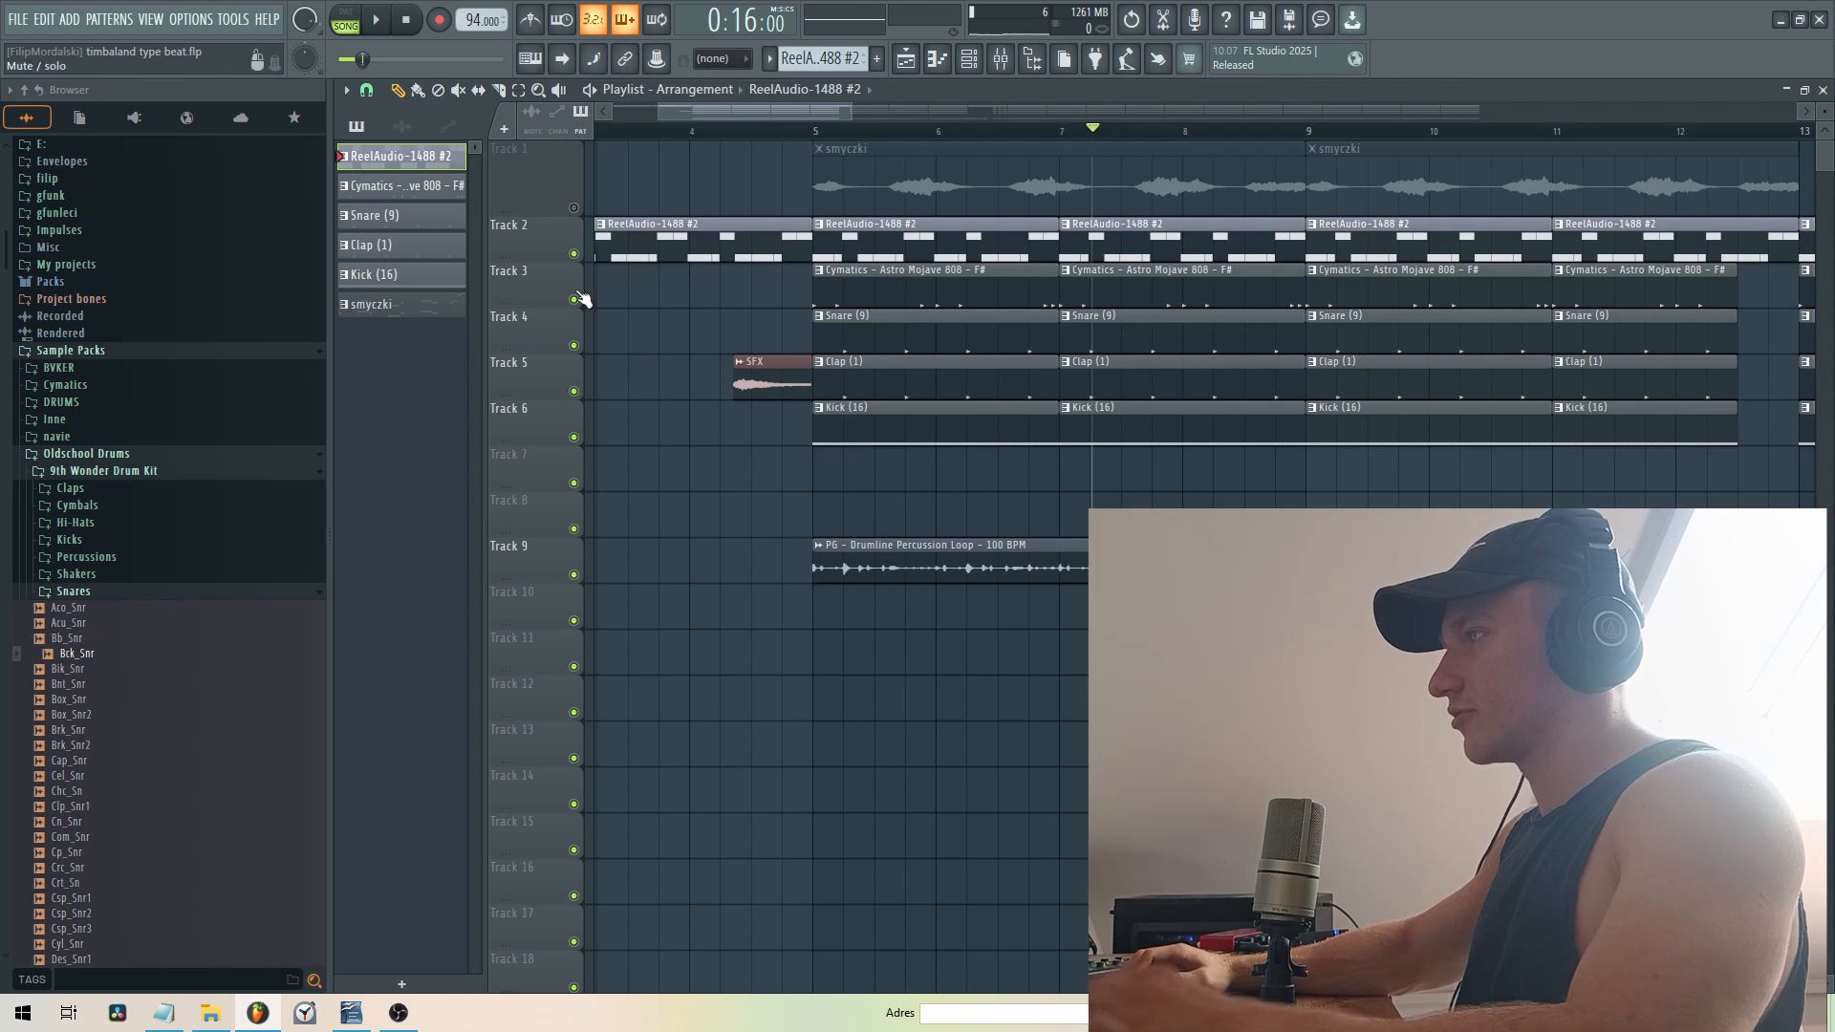
- Solo Track 2 and listen to the ReelAudio-1488 #2 sample chops from bar 5
right_click(574, 254)
click(823, 132)
key(space)
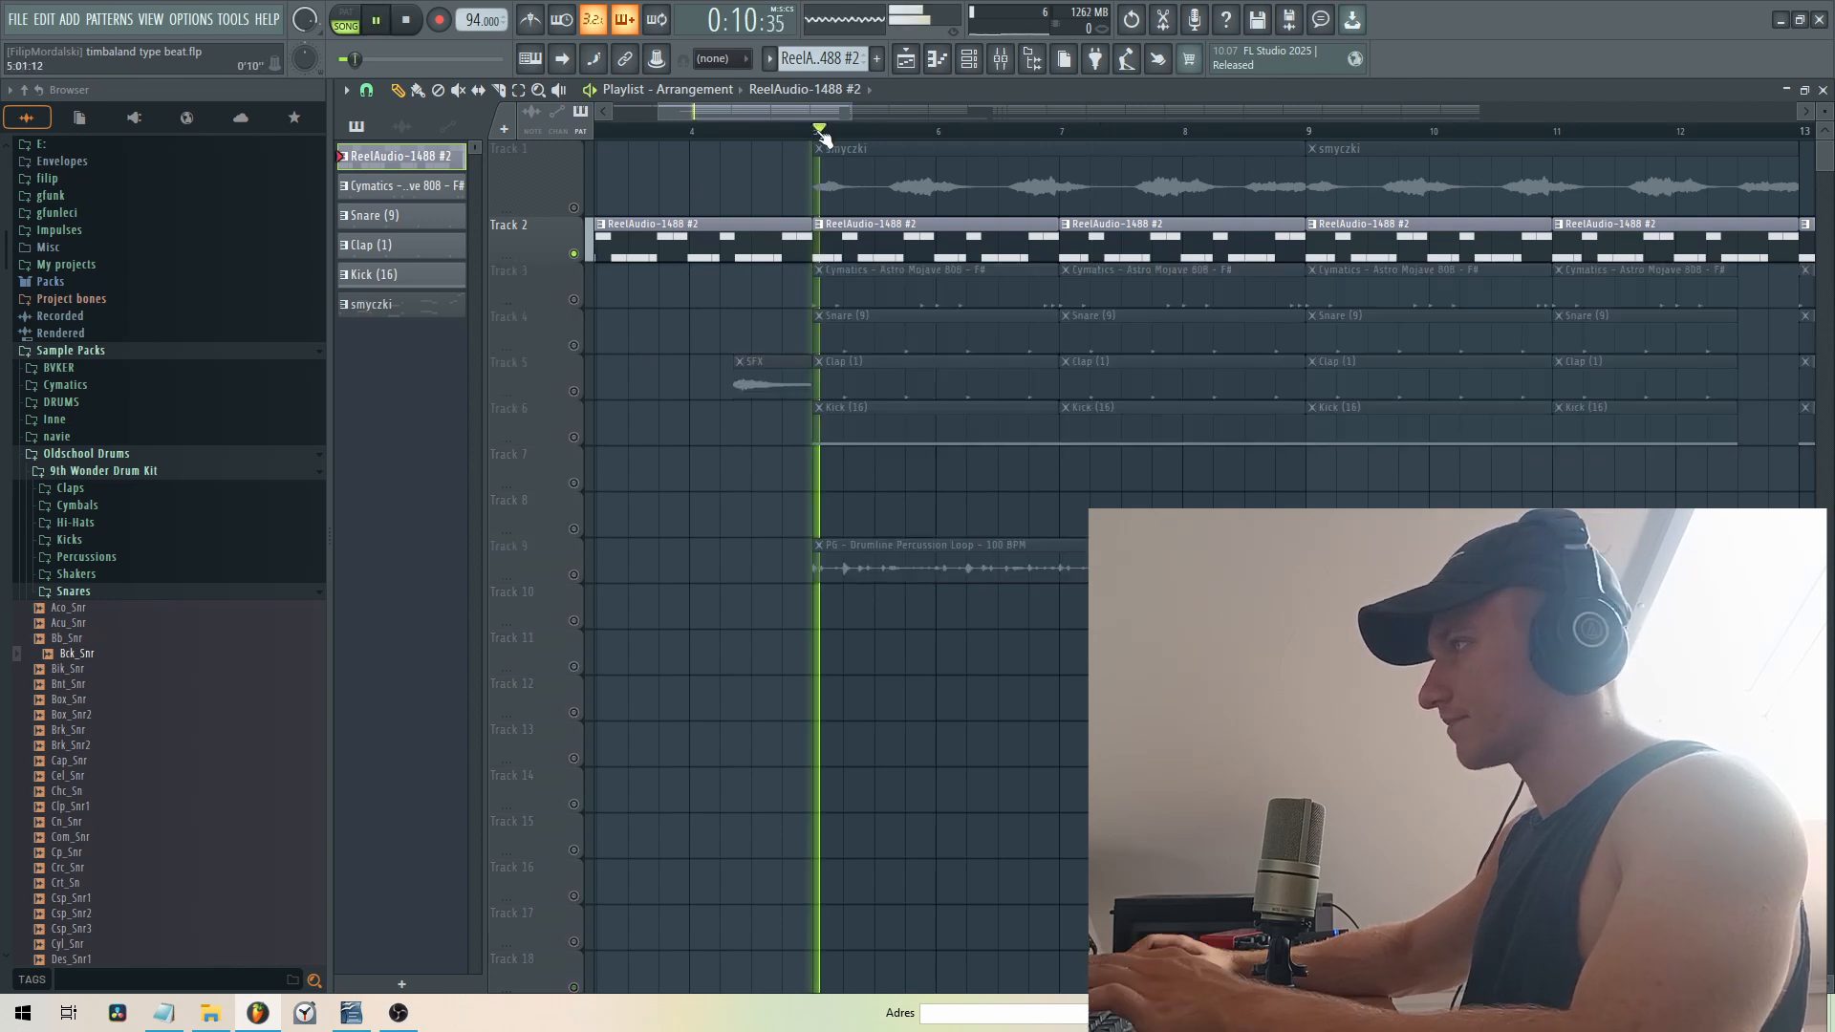
key(space)
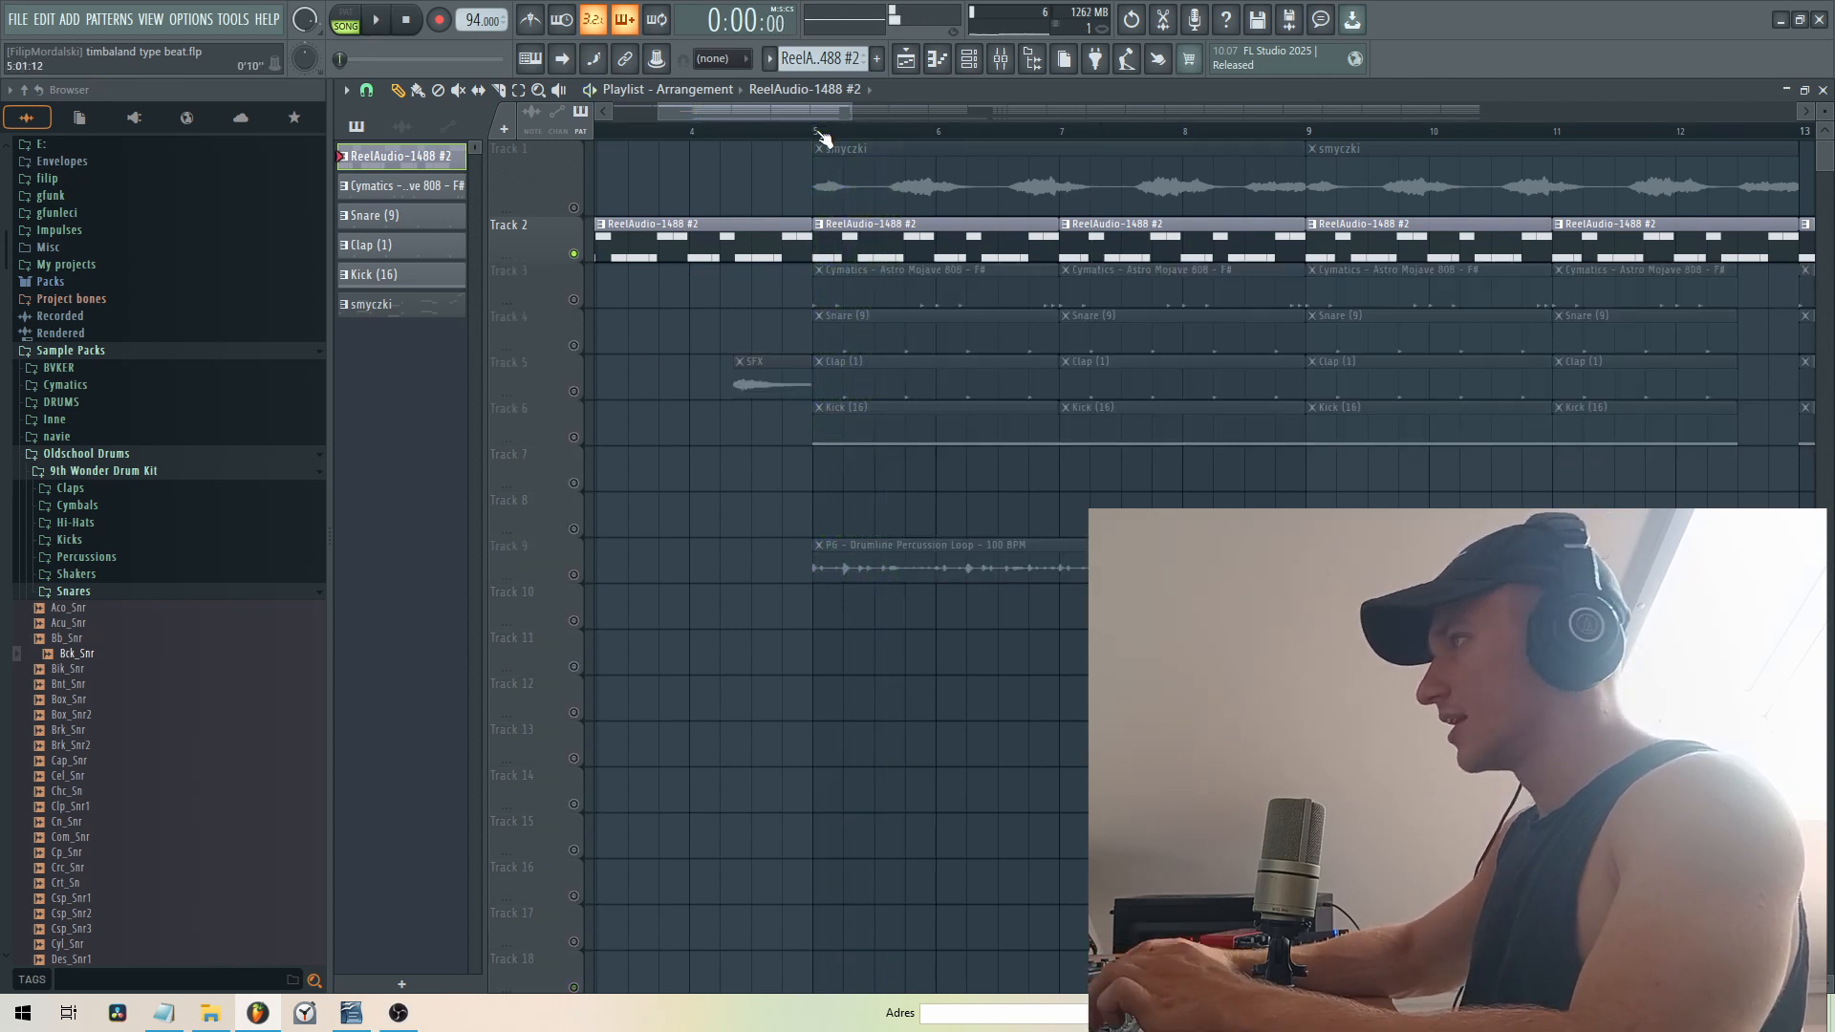
- Unsolo Track 2, keep only the smyczki on Track 1 muted, and listen to the beat from bar 5
right_click(573, 209)
right_click(574, 209)
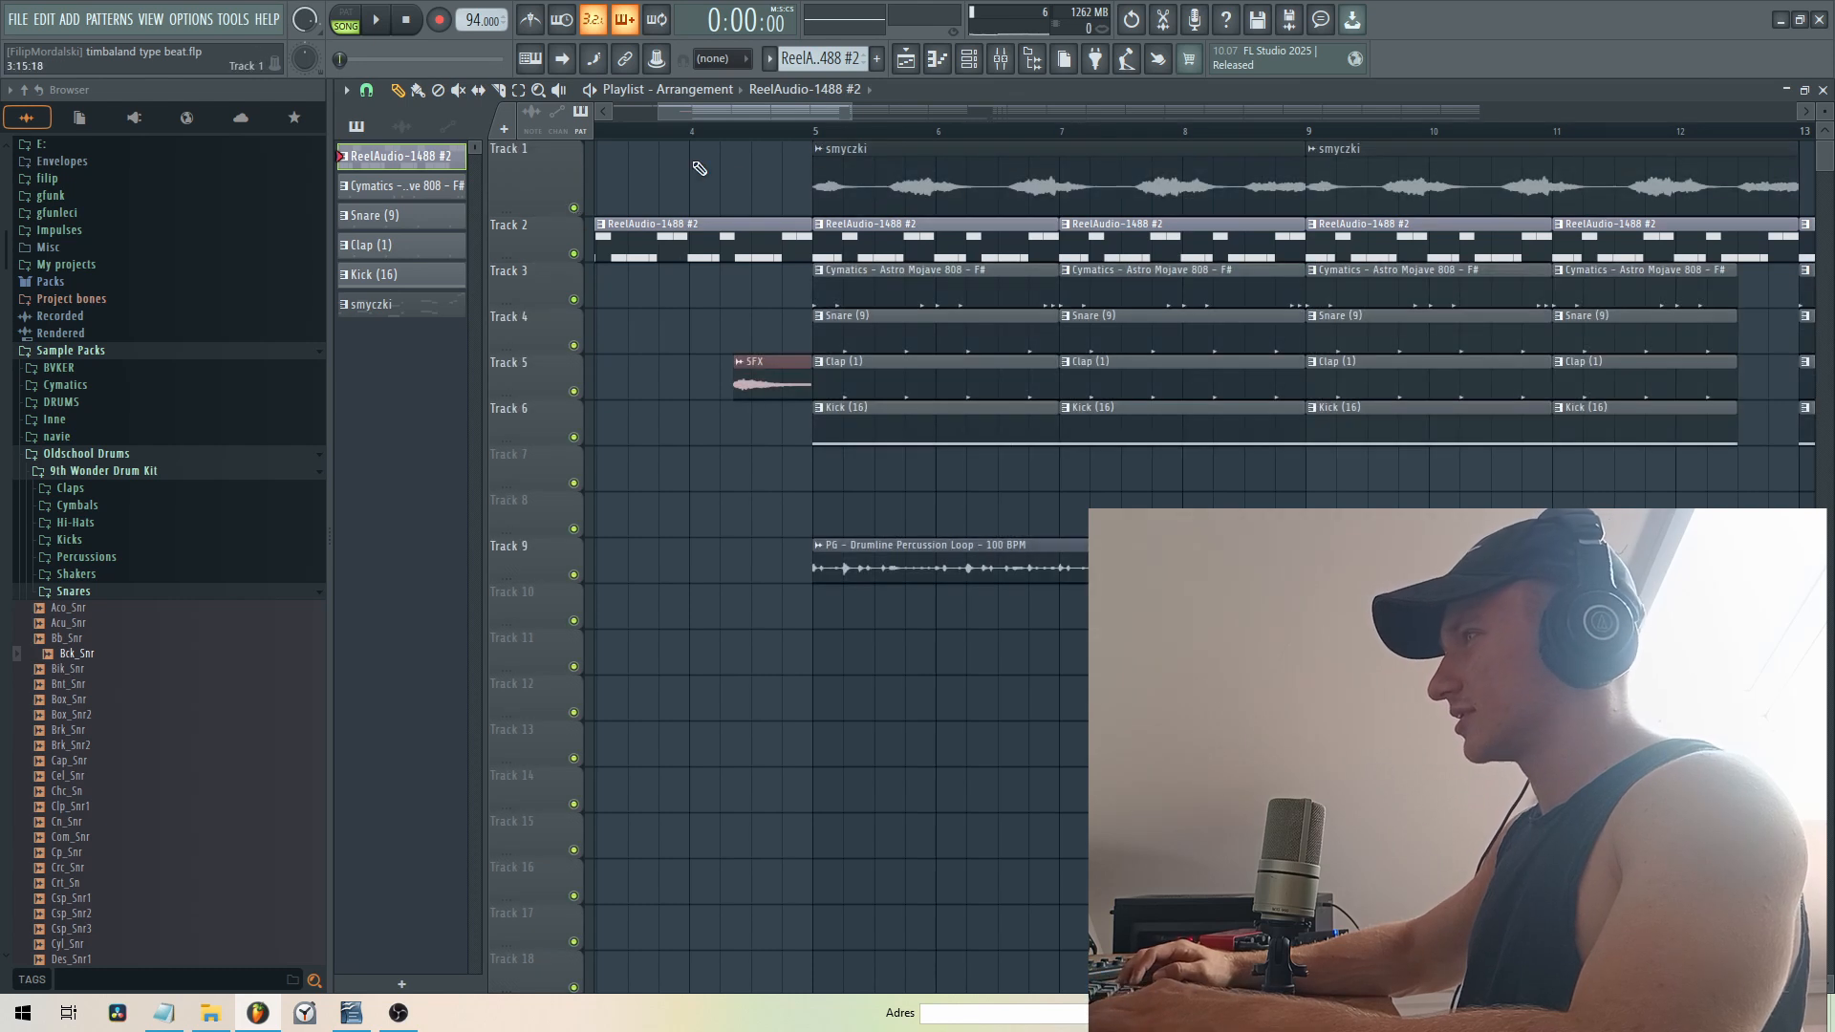
click(573, 208)
key(space)
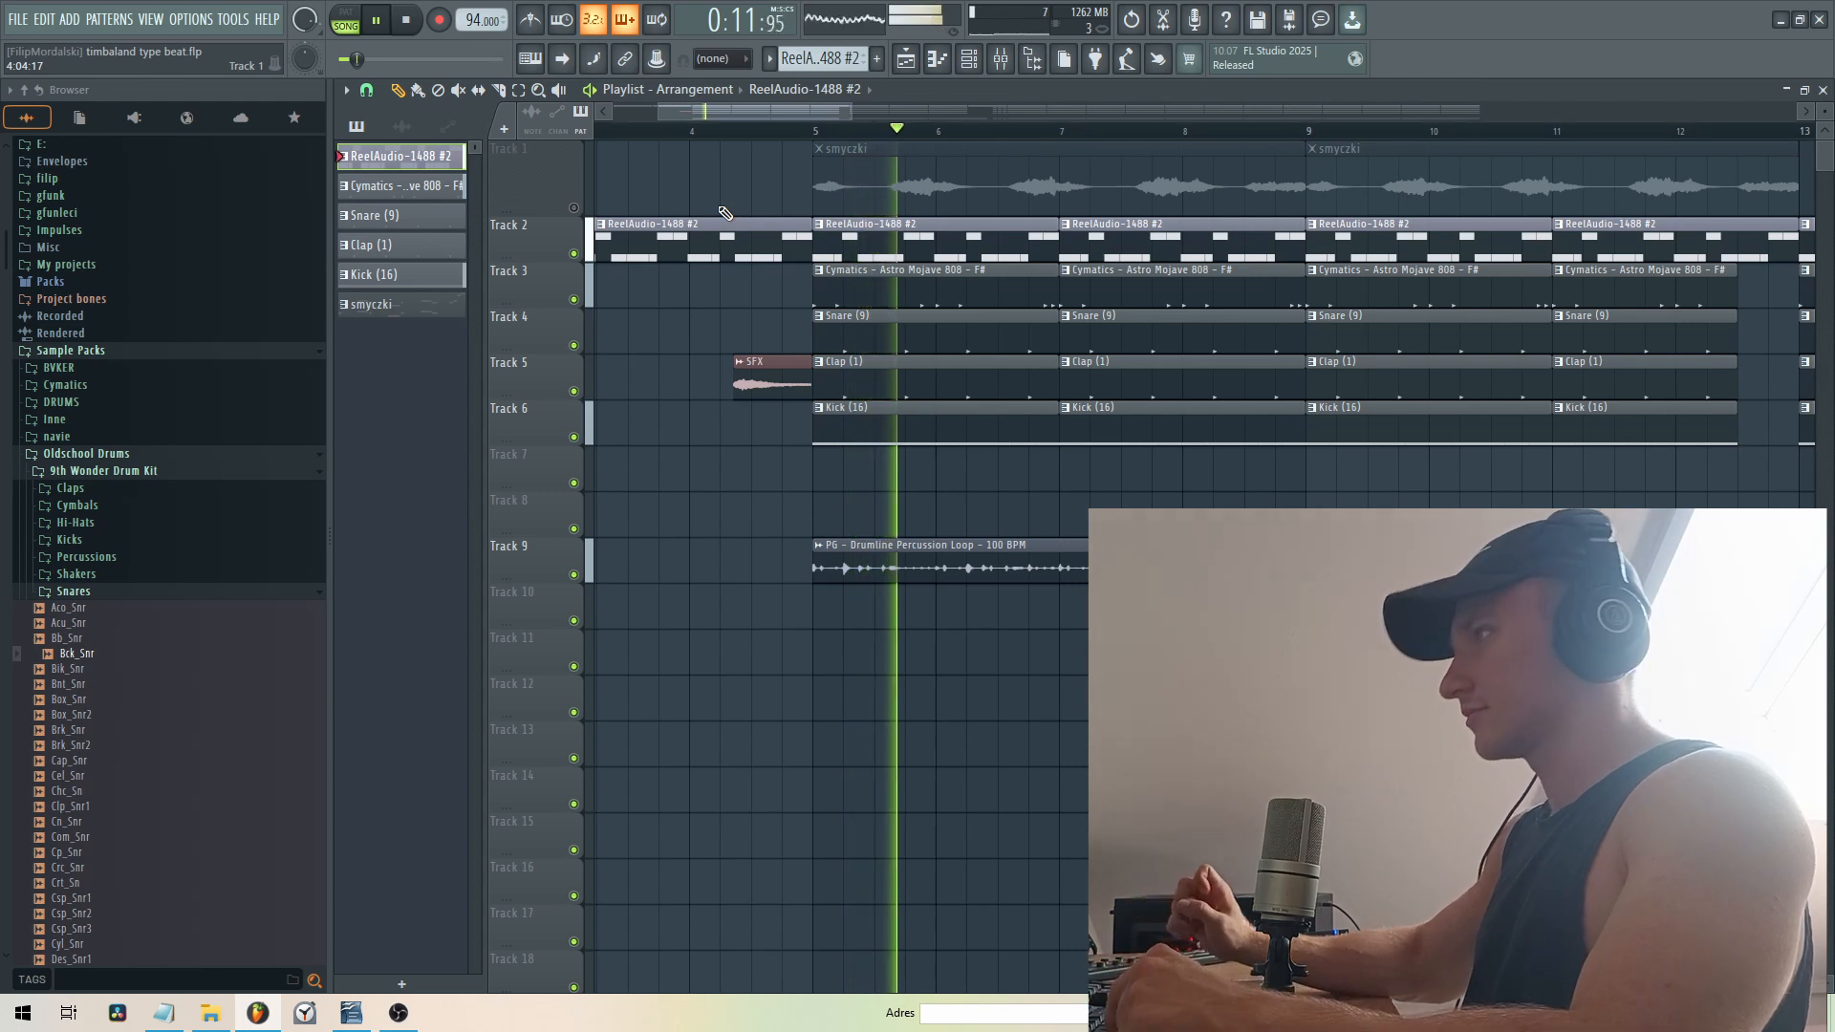
key(space)
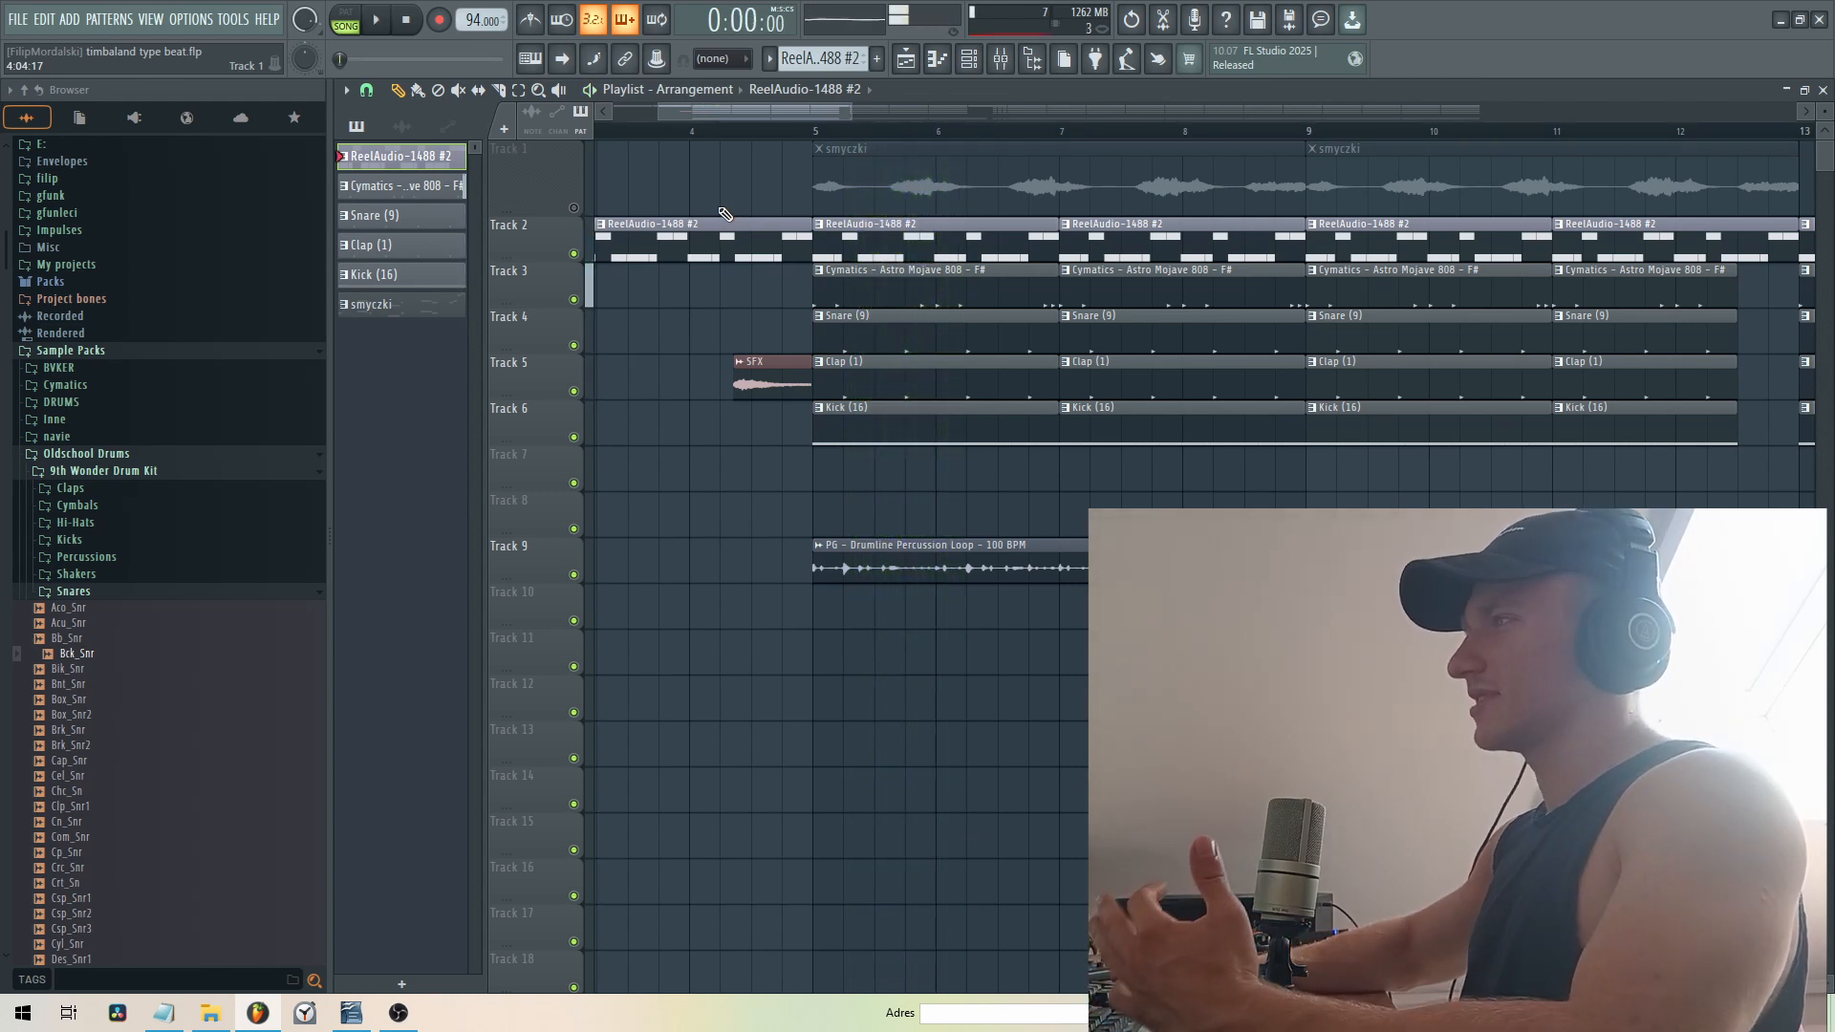
key(space)
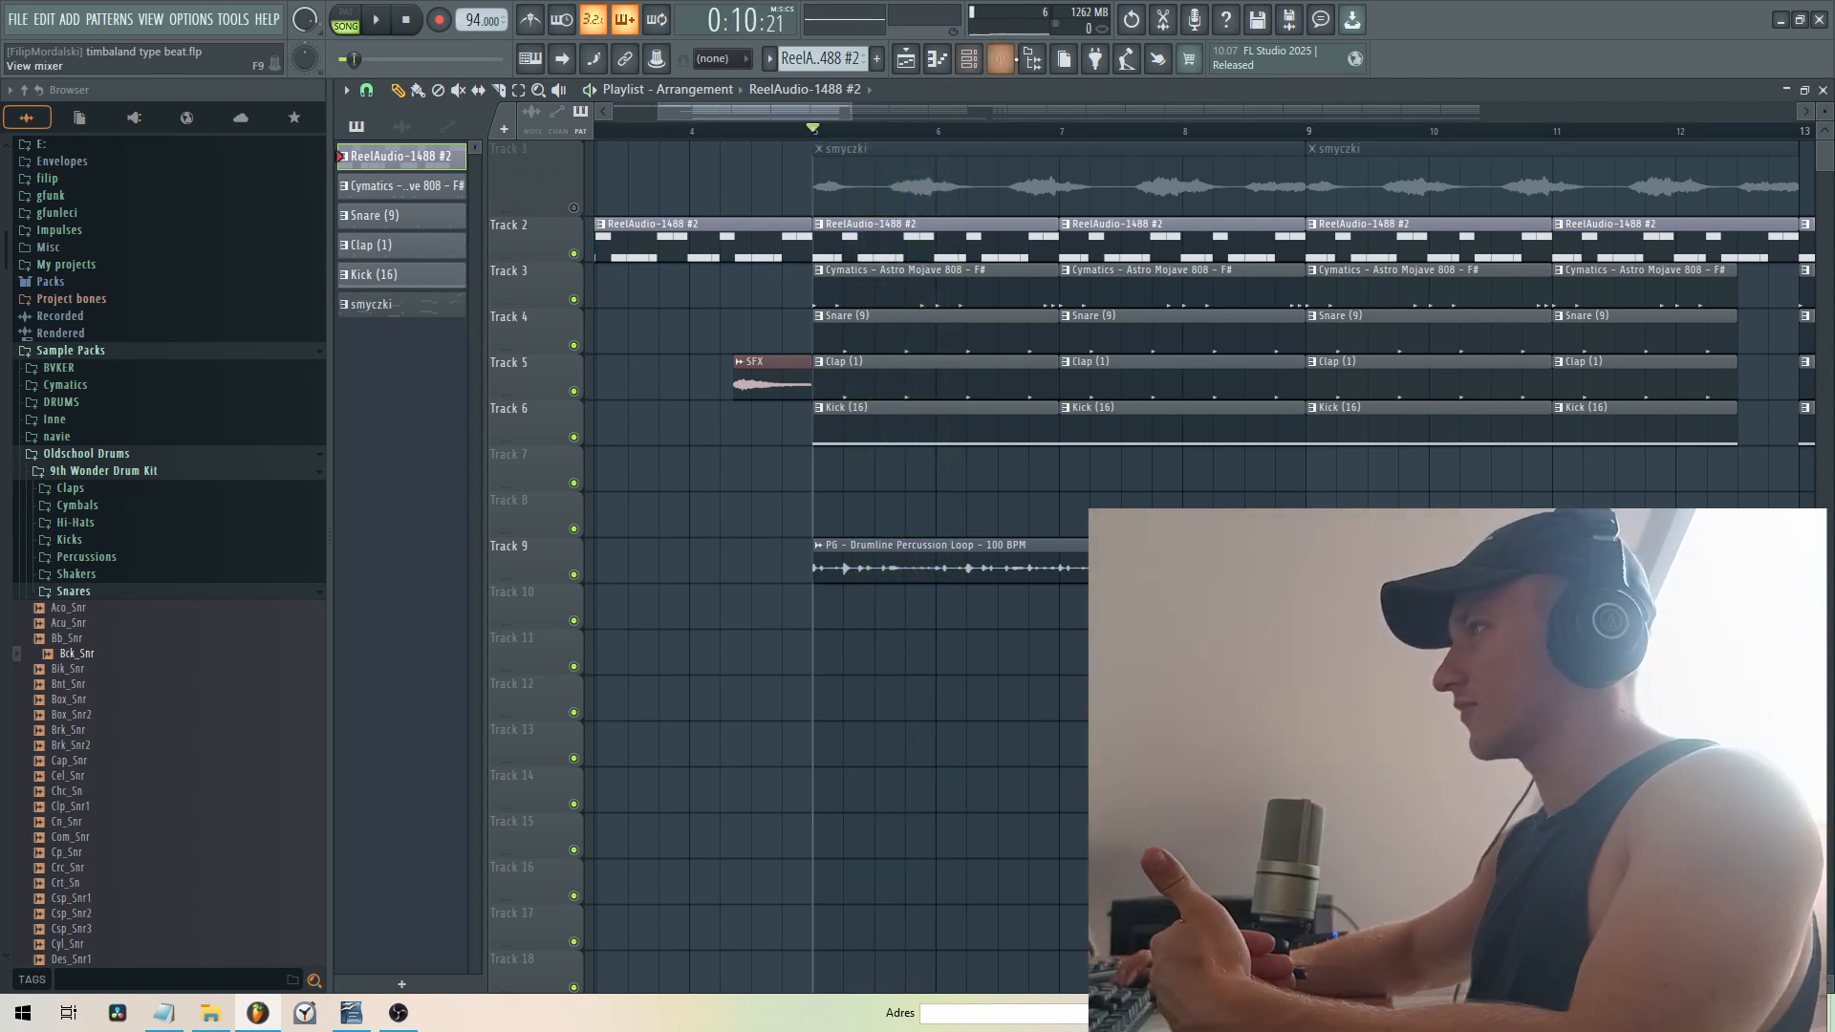
- Open Slicex for the ReelAudio-1488 #2 channel, change its volume envelope to a gradual attack with sustain, and play the pattern
click(1002, 59)
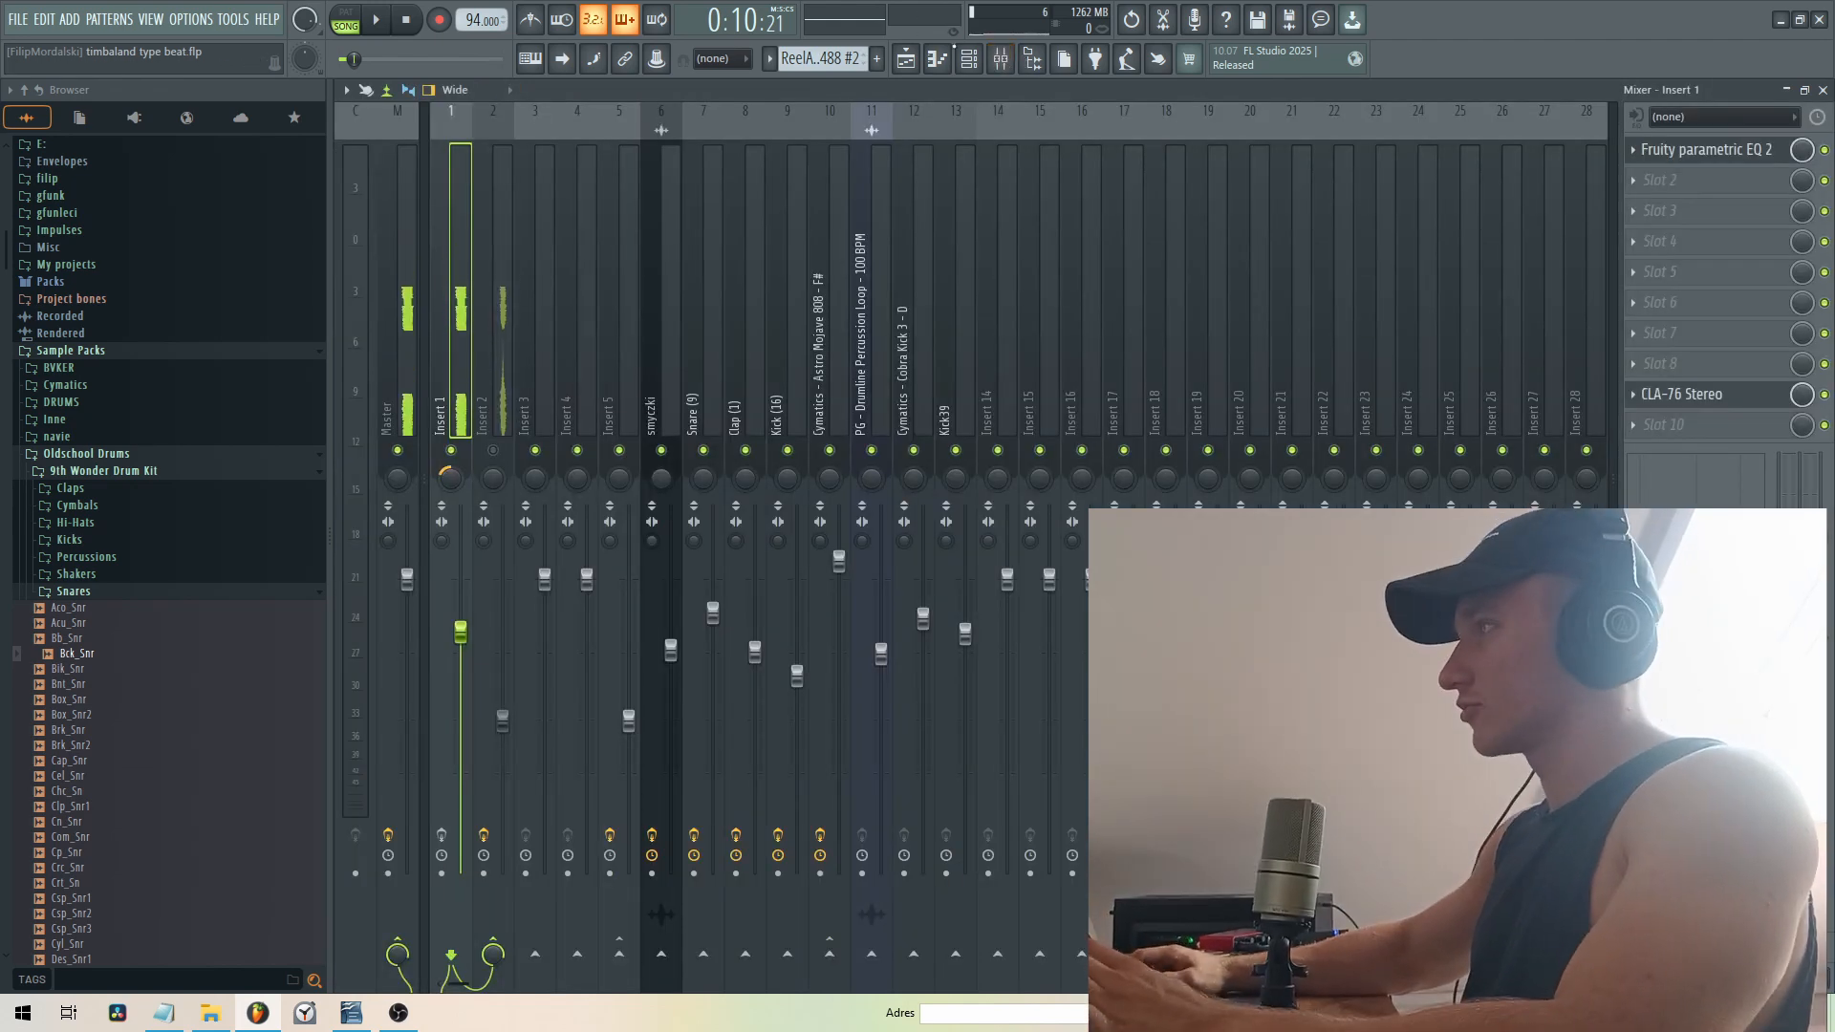
click(968, 59)
click(609, 377)
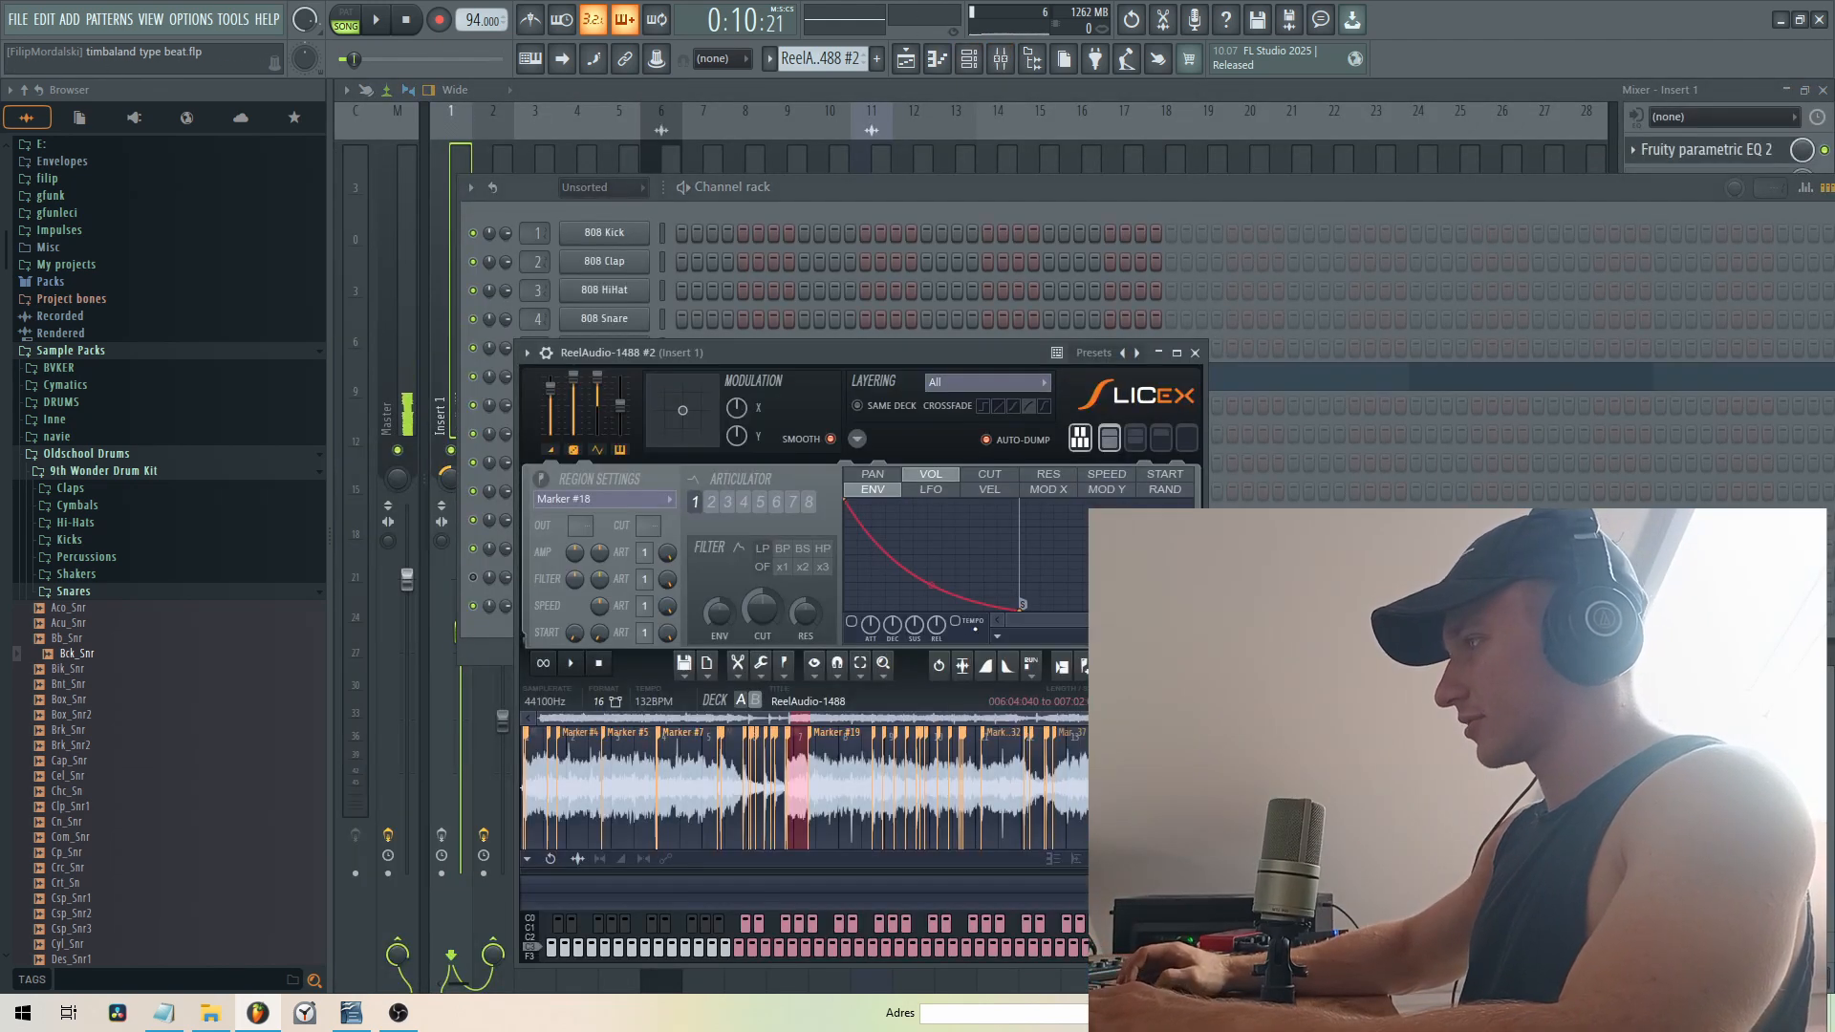
click(997, 636)
click(1204, 655)
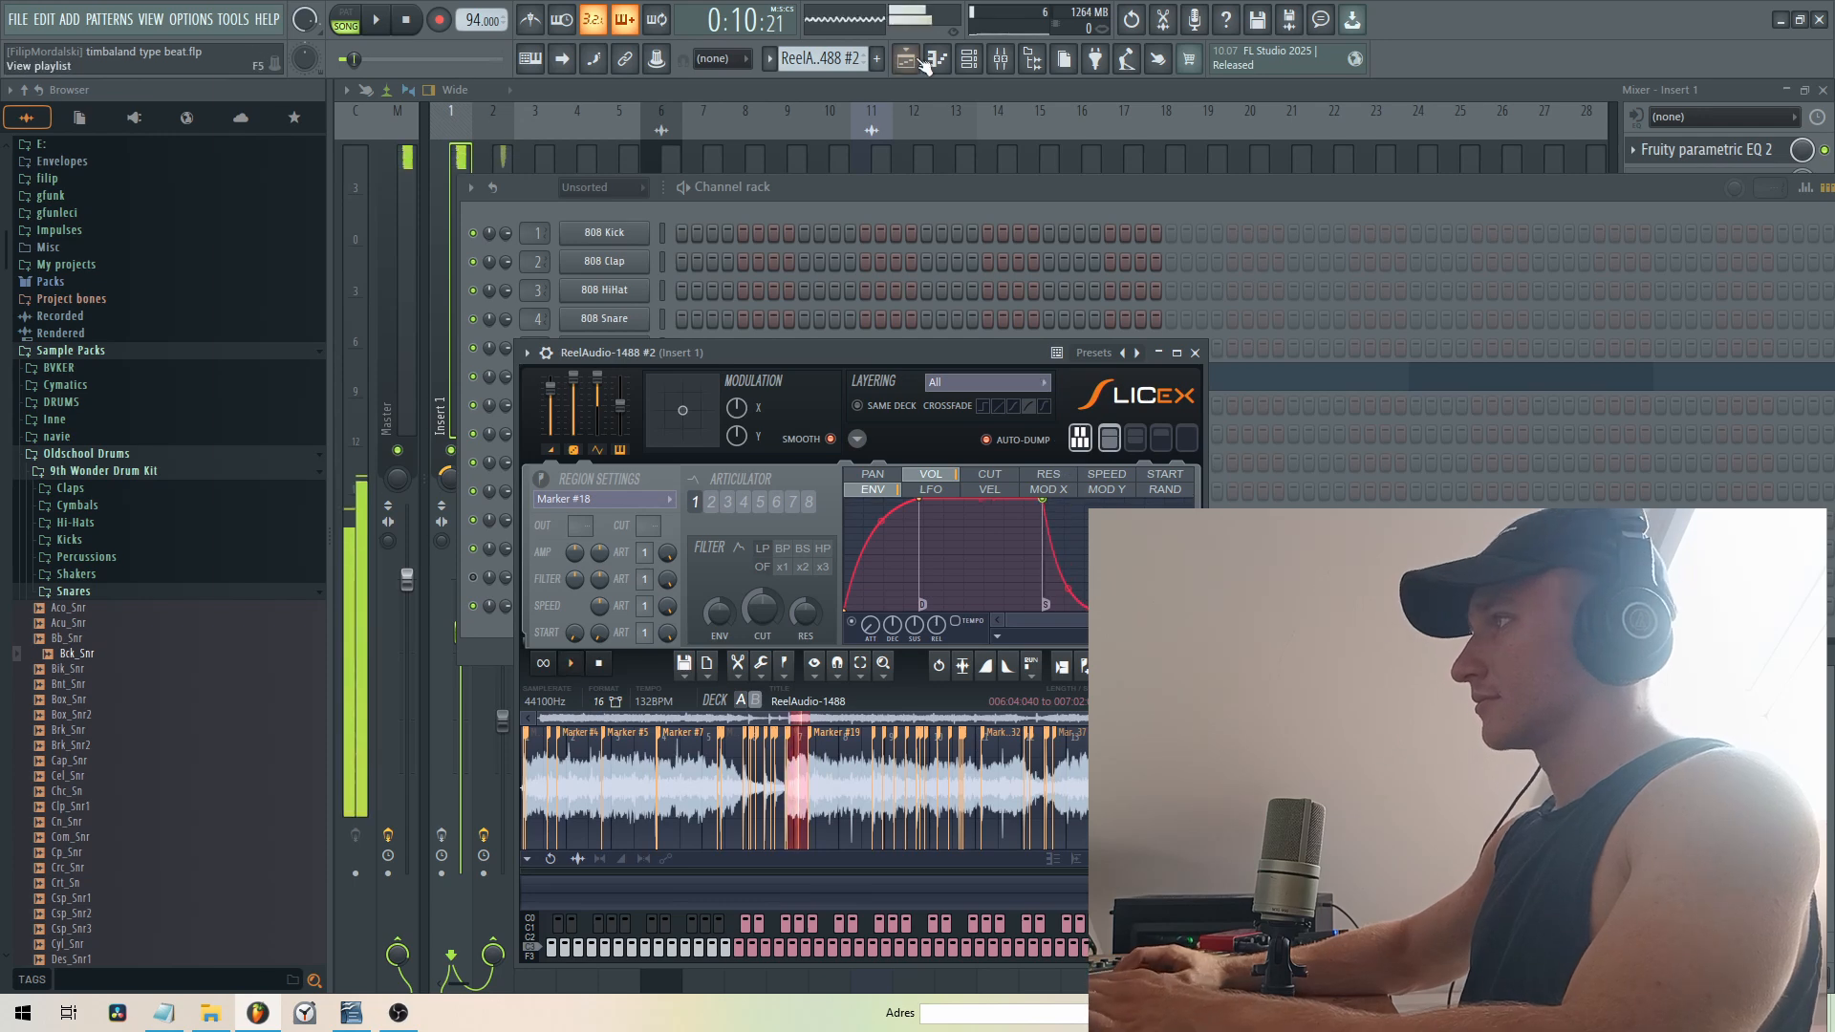
key(space)
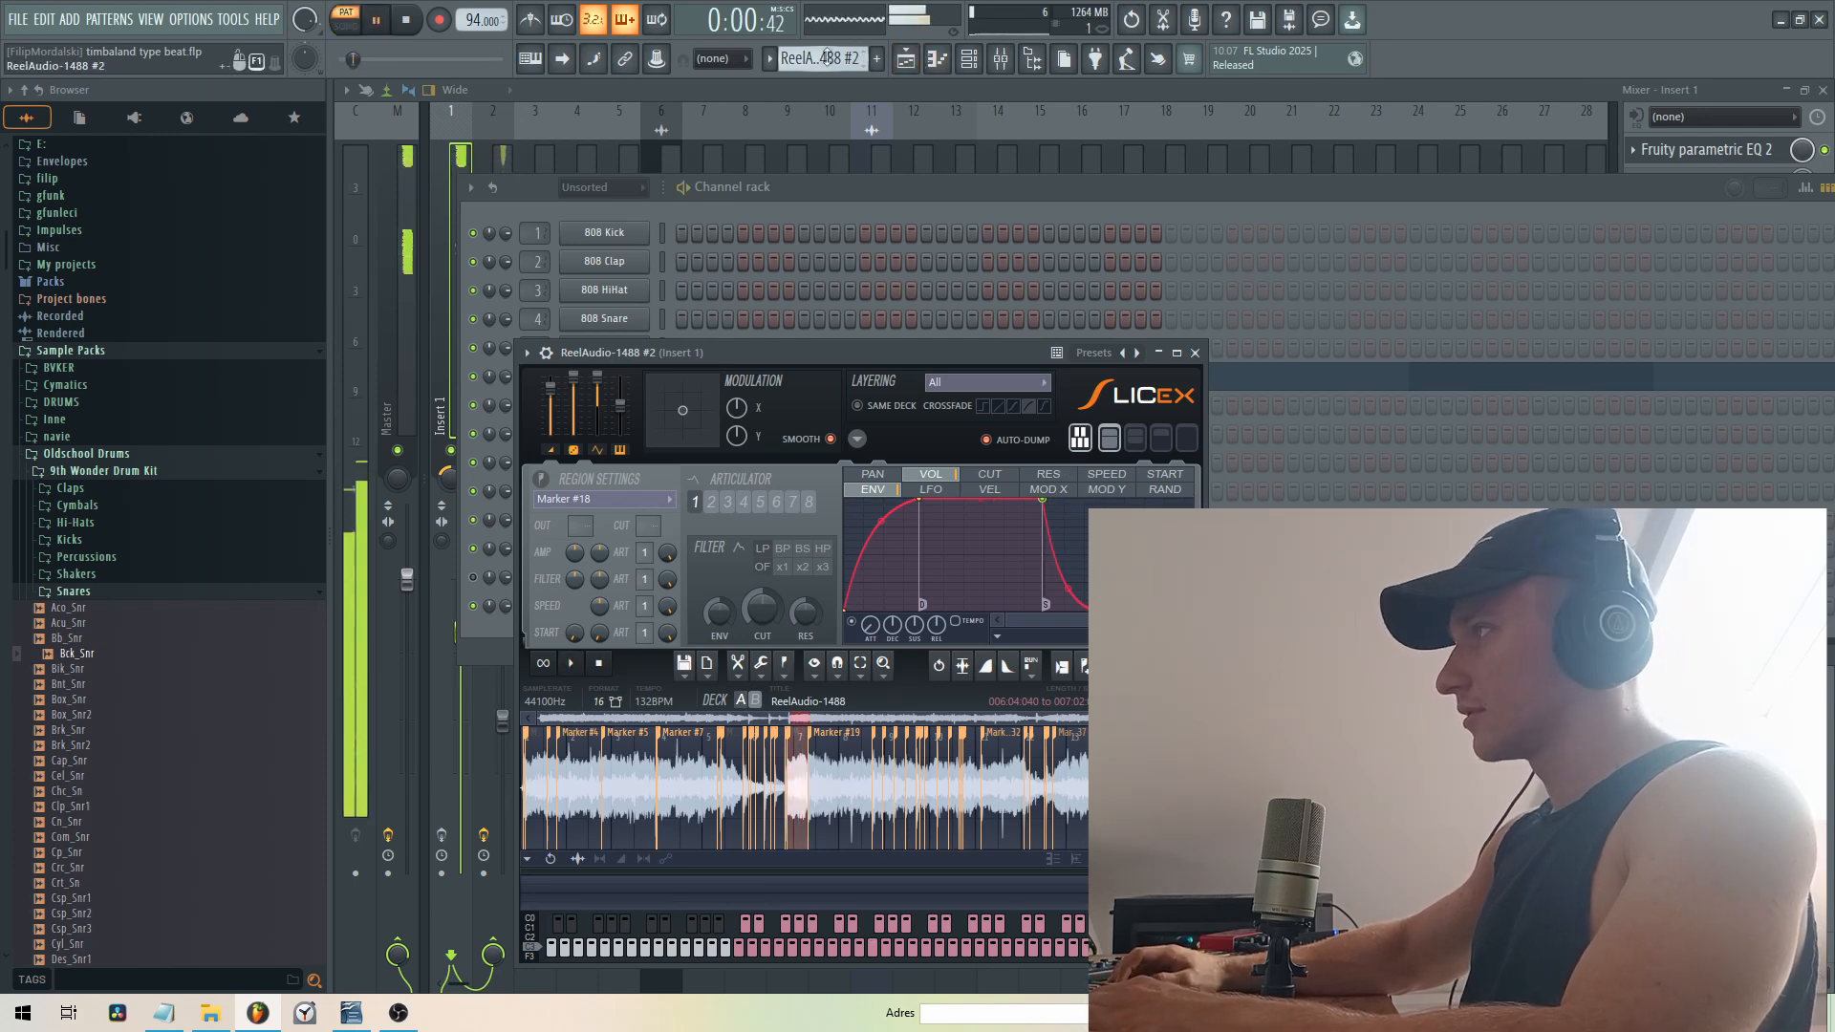
key(F5)
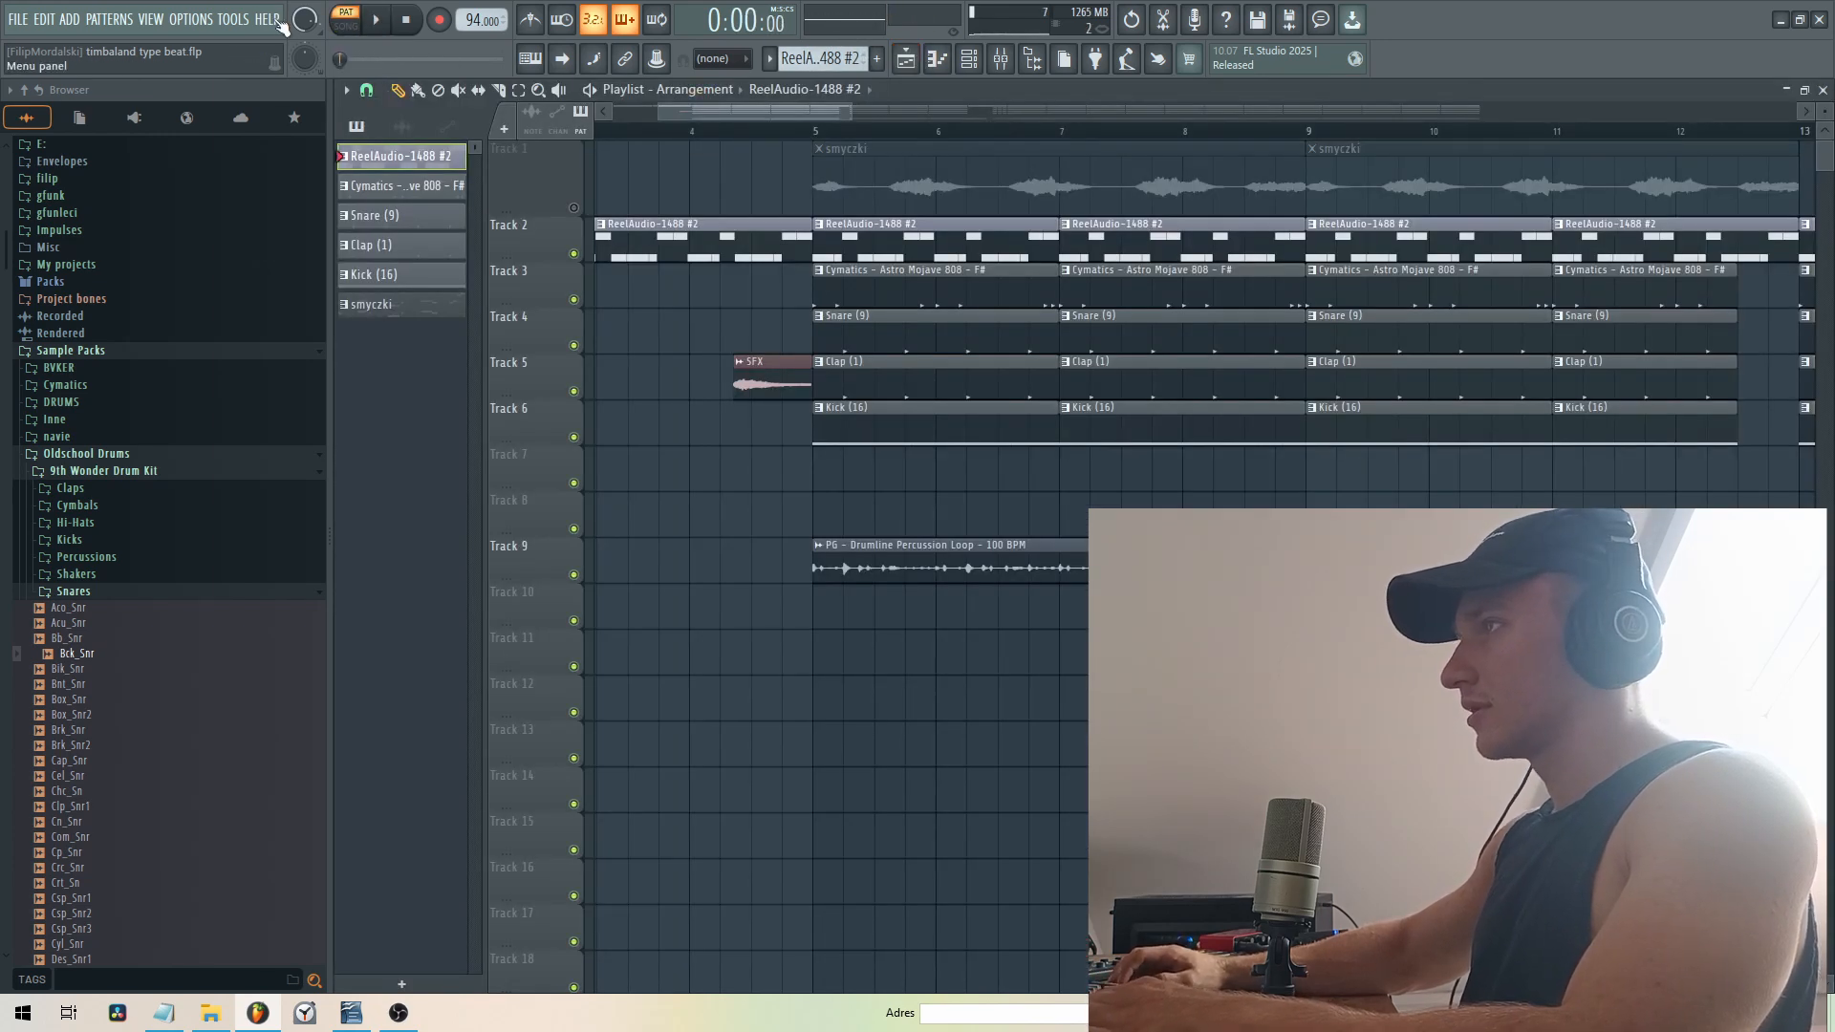
- Select bars 5 and 6 as the playback range and listen to them while viewing the mixer
drag(818, 137, 1309, 134)
key(space)
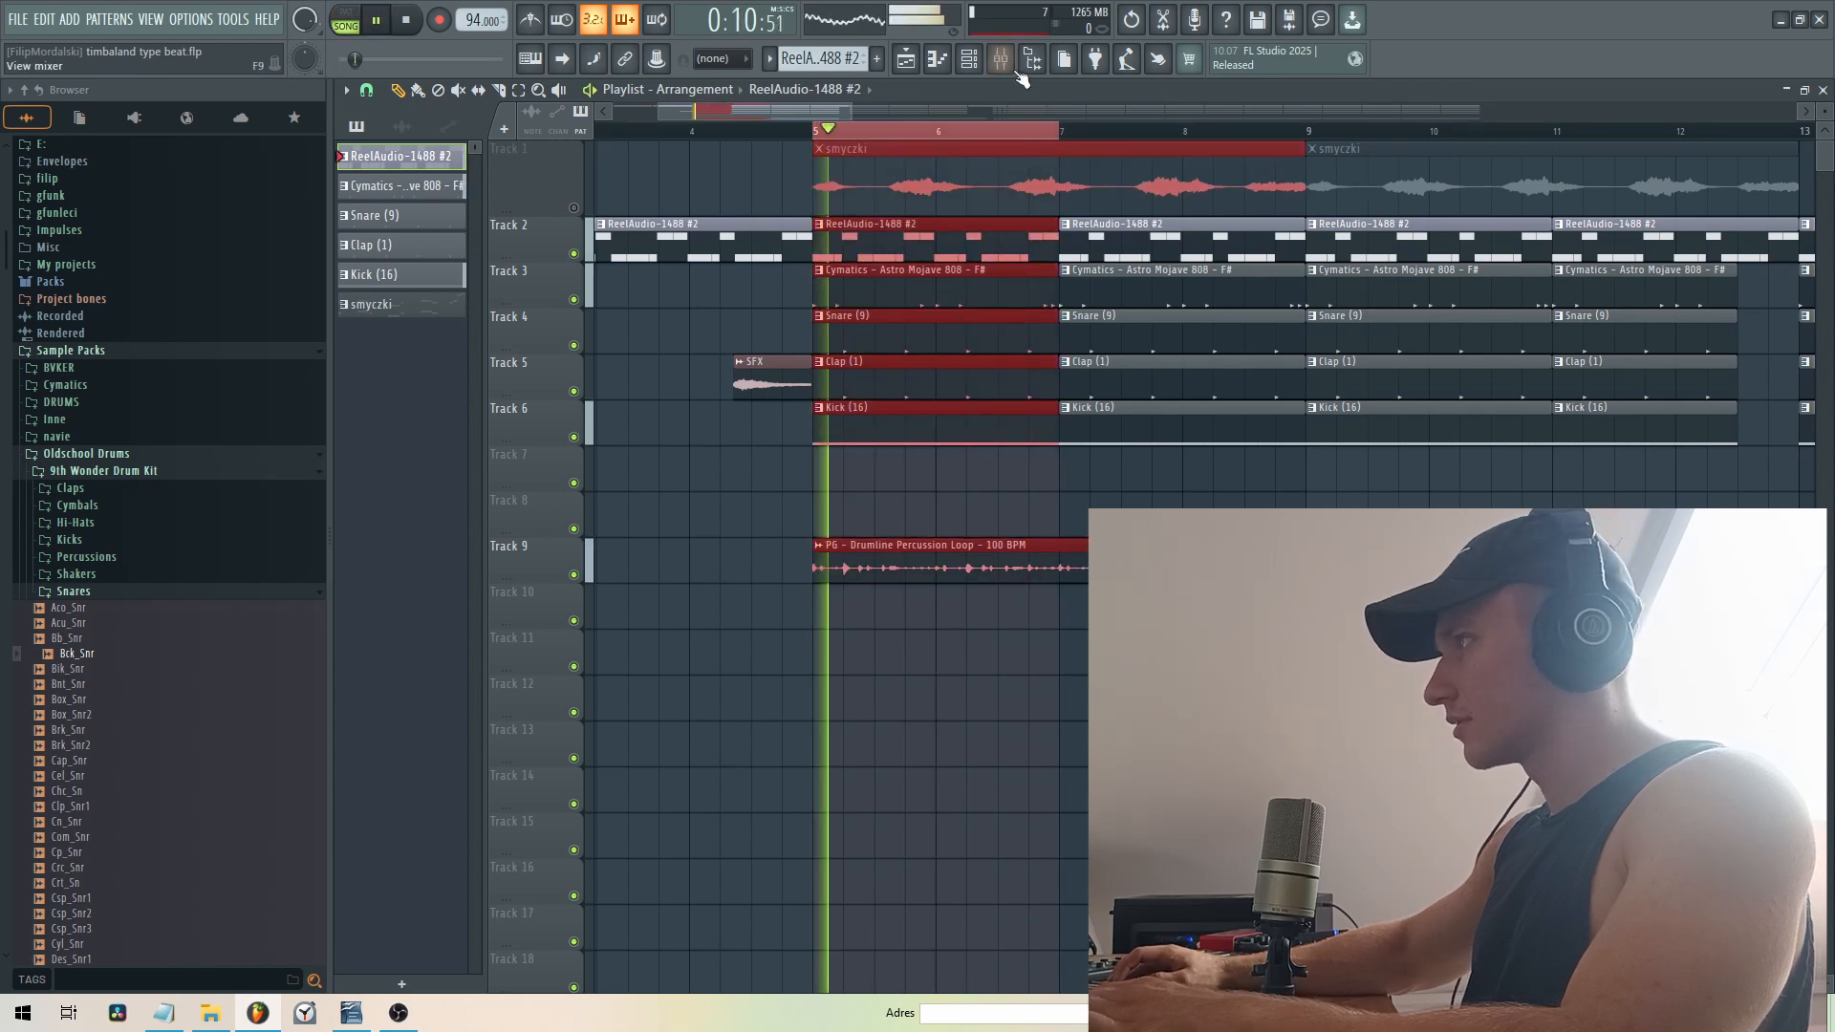
key(F9)
key(space)
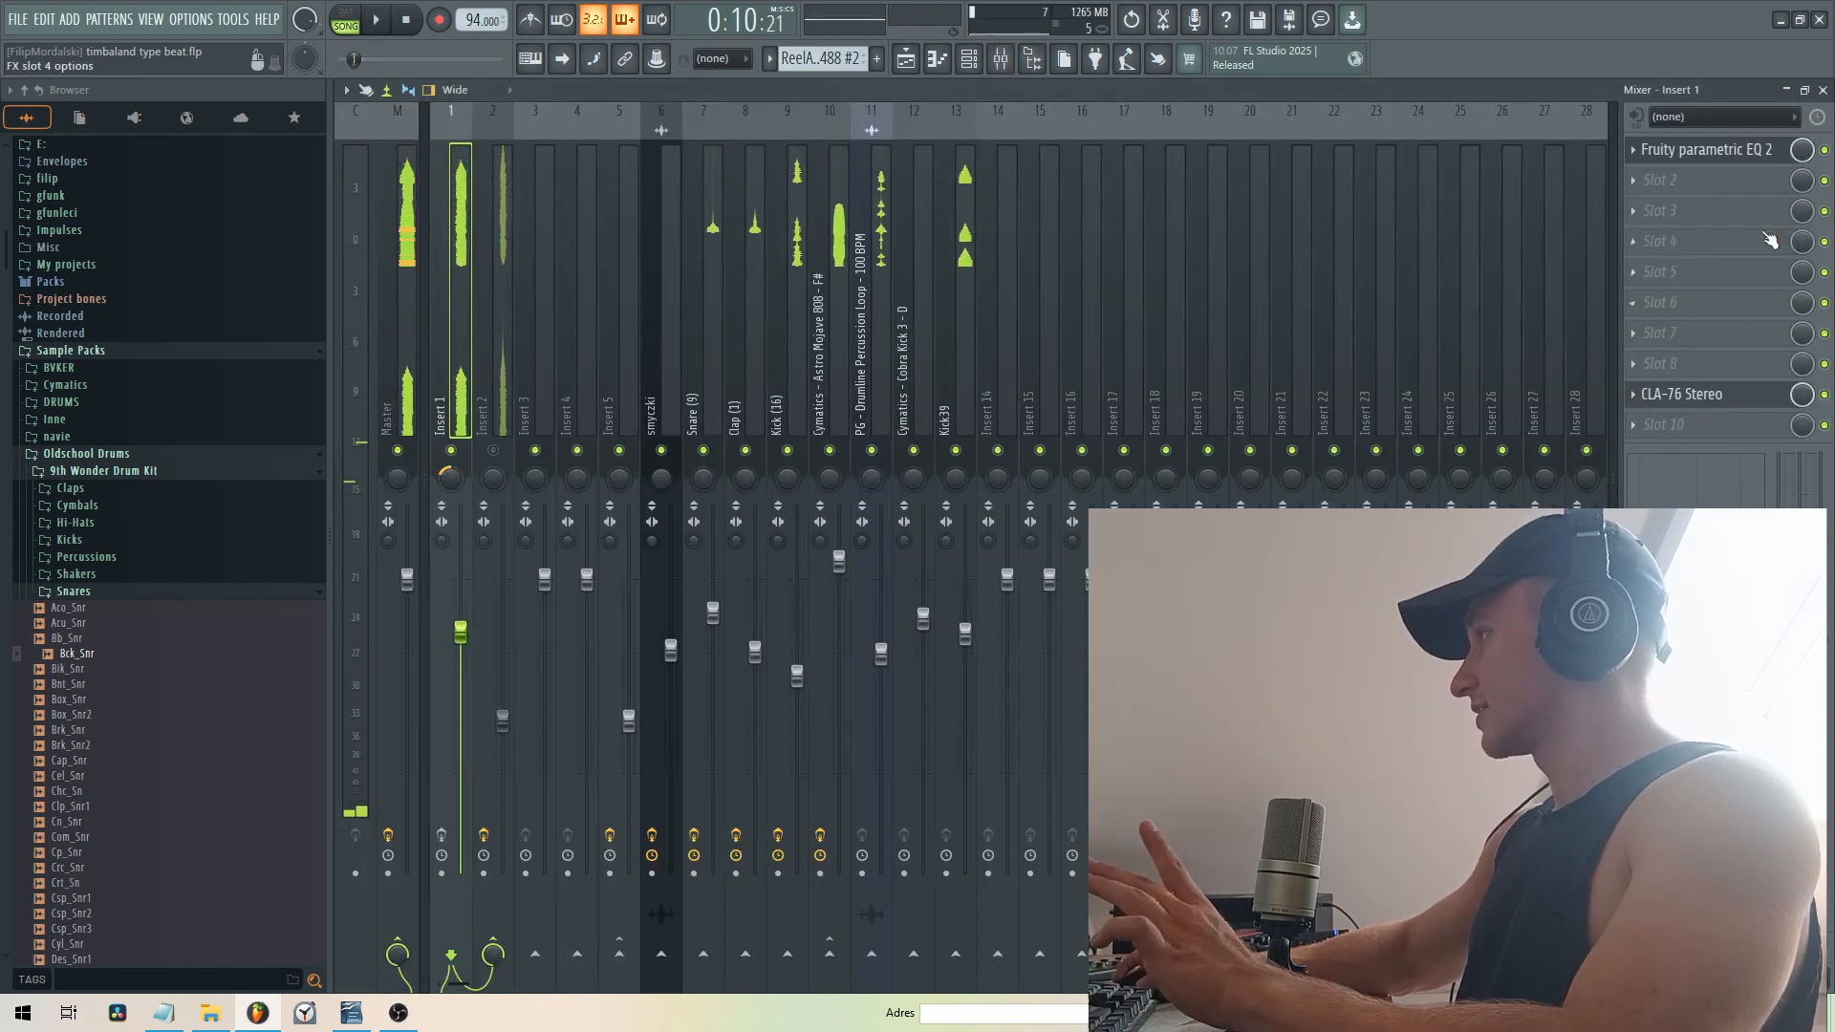
- Open the Fruity parametric EQ 2 on Insert 1, listen to the sample through it and turn off low-cut band 1
click(1682, 150)
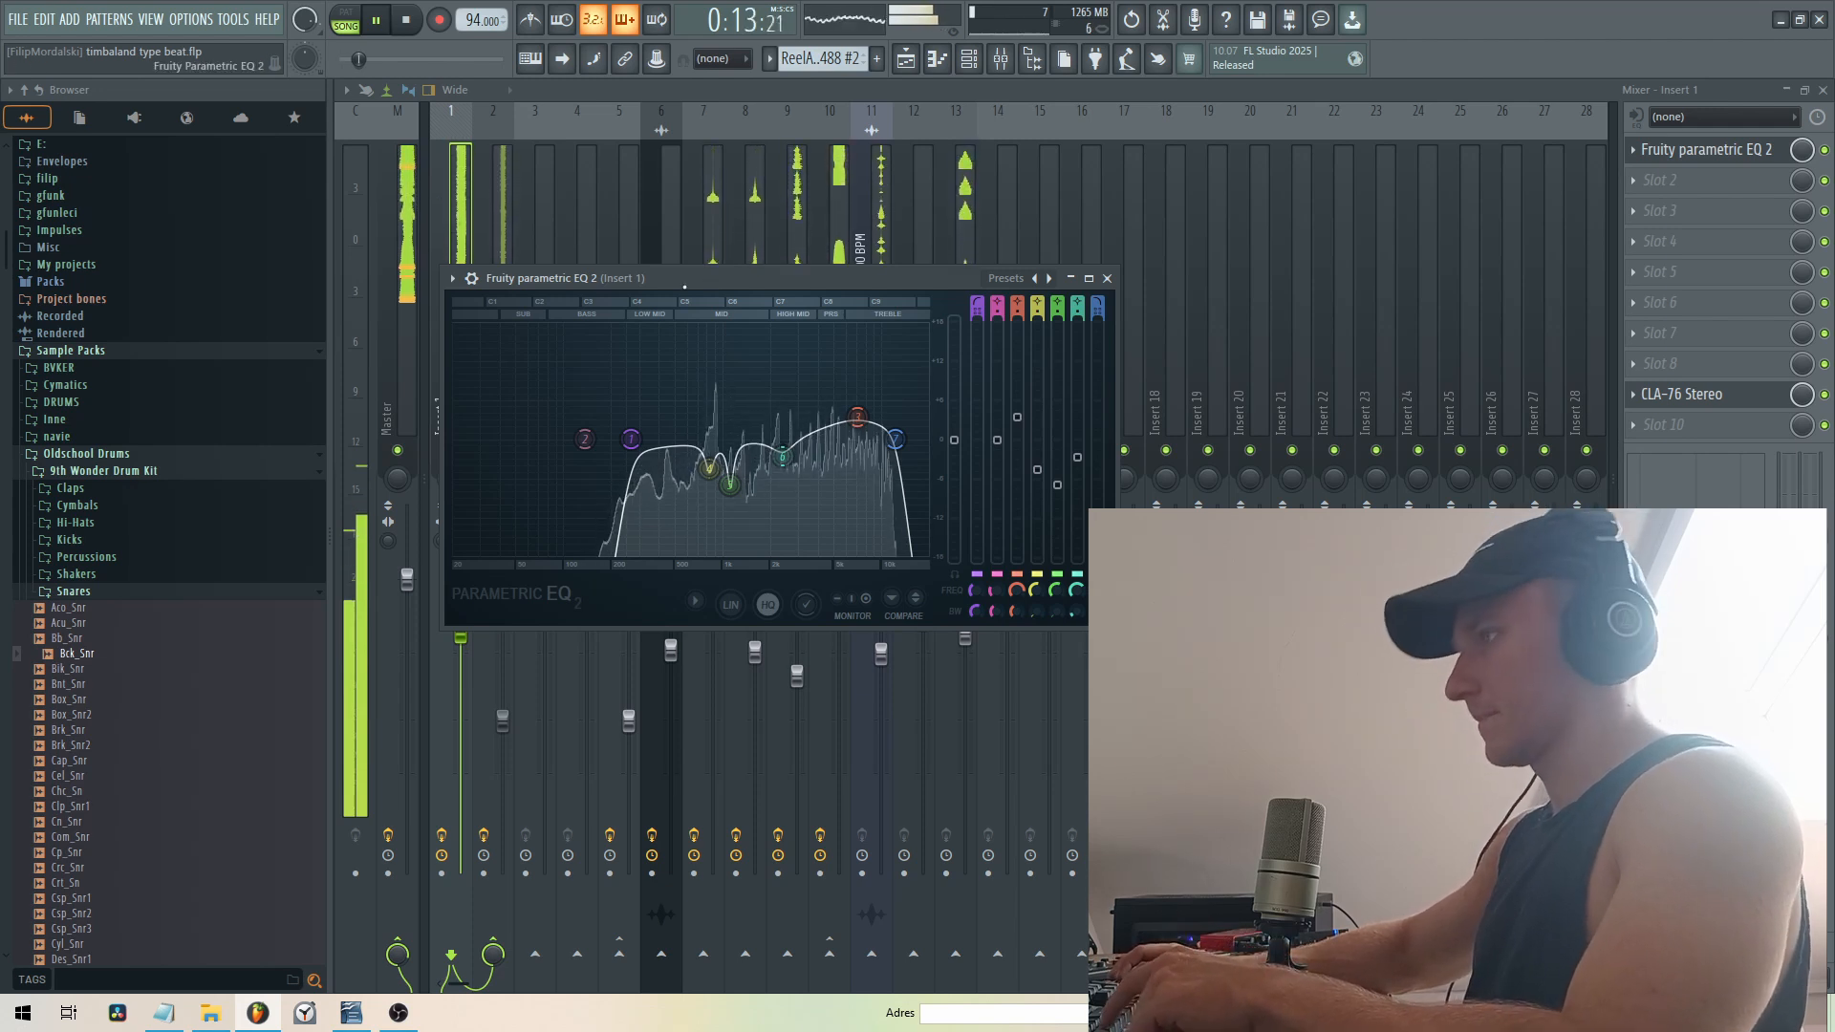
key(space)
click(978, 575)
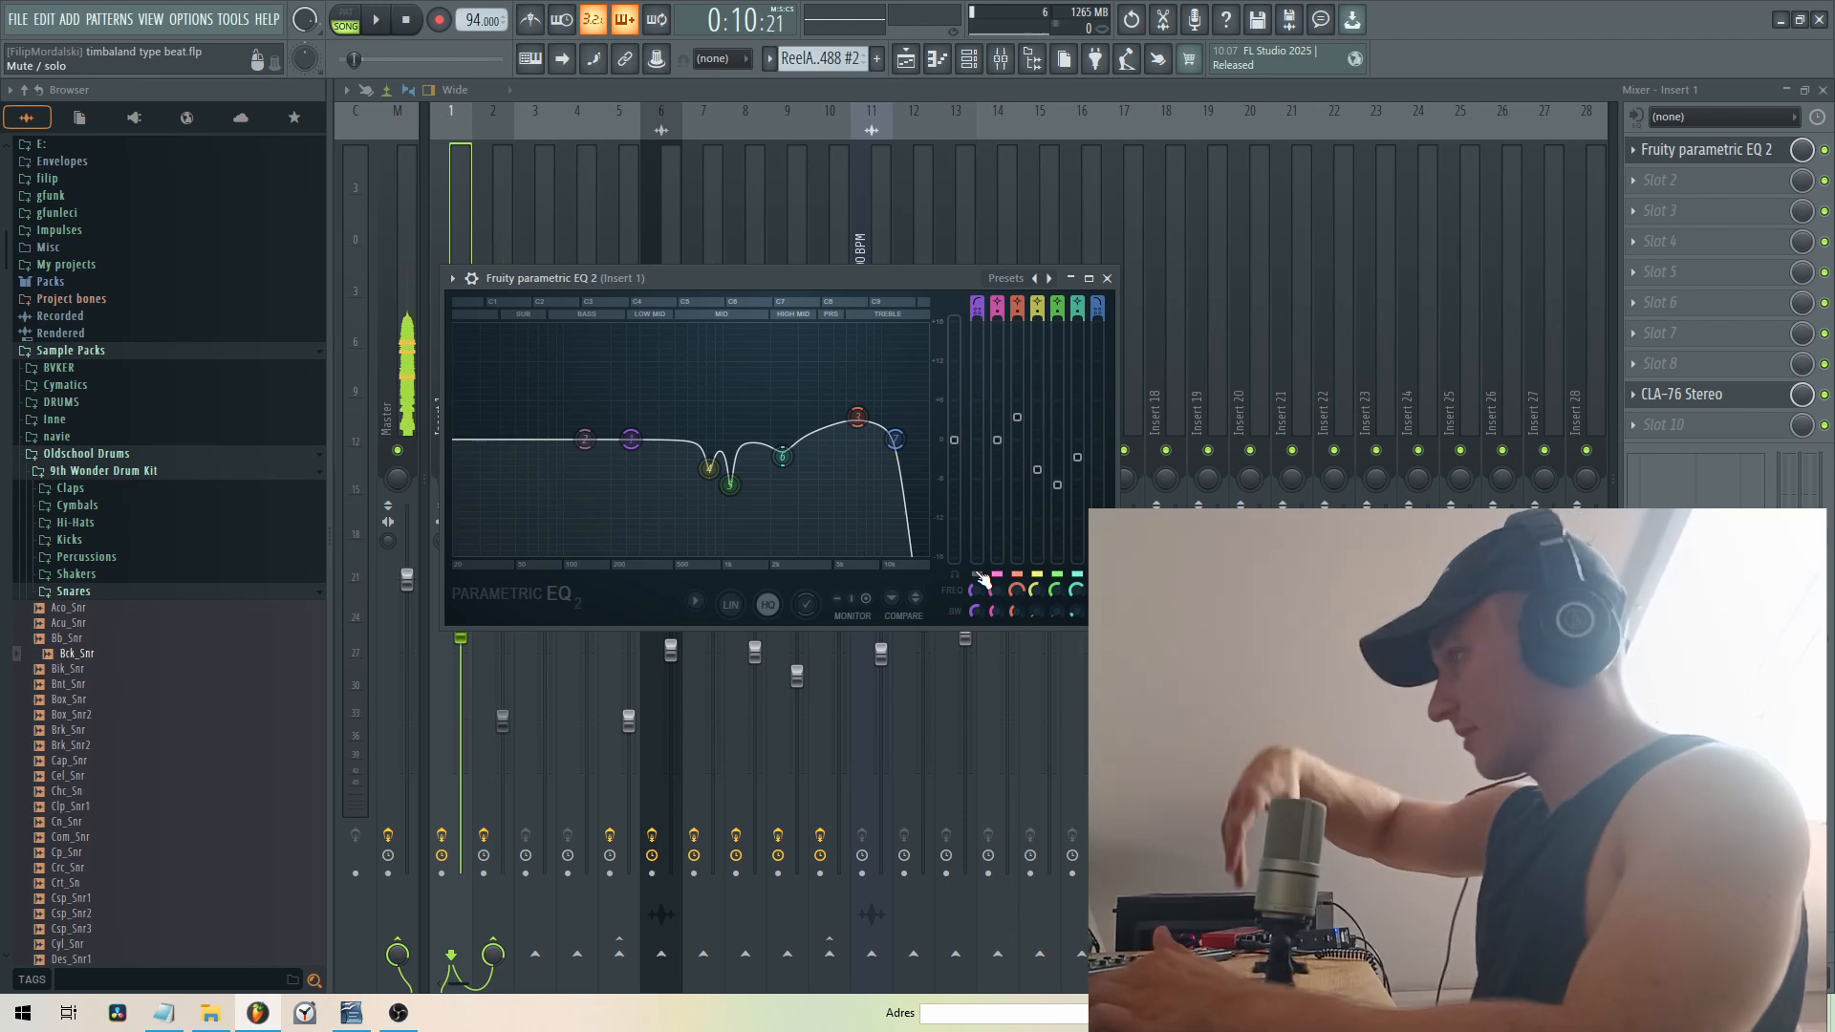
- Solo low-cut band 1 in Insert 1's EQ, re-enable all bands, and shift the band 4 cut slightly lower during playback
right_click(979, 576)
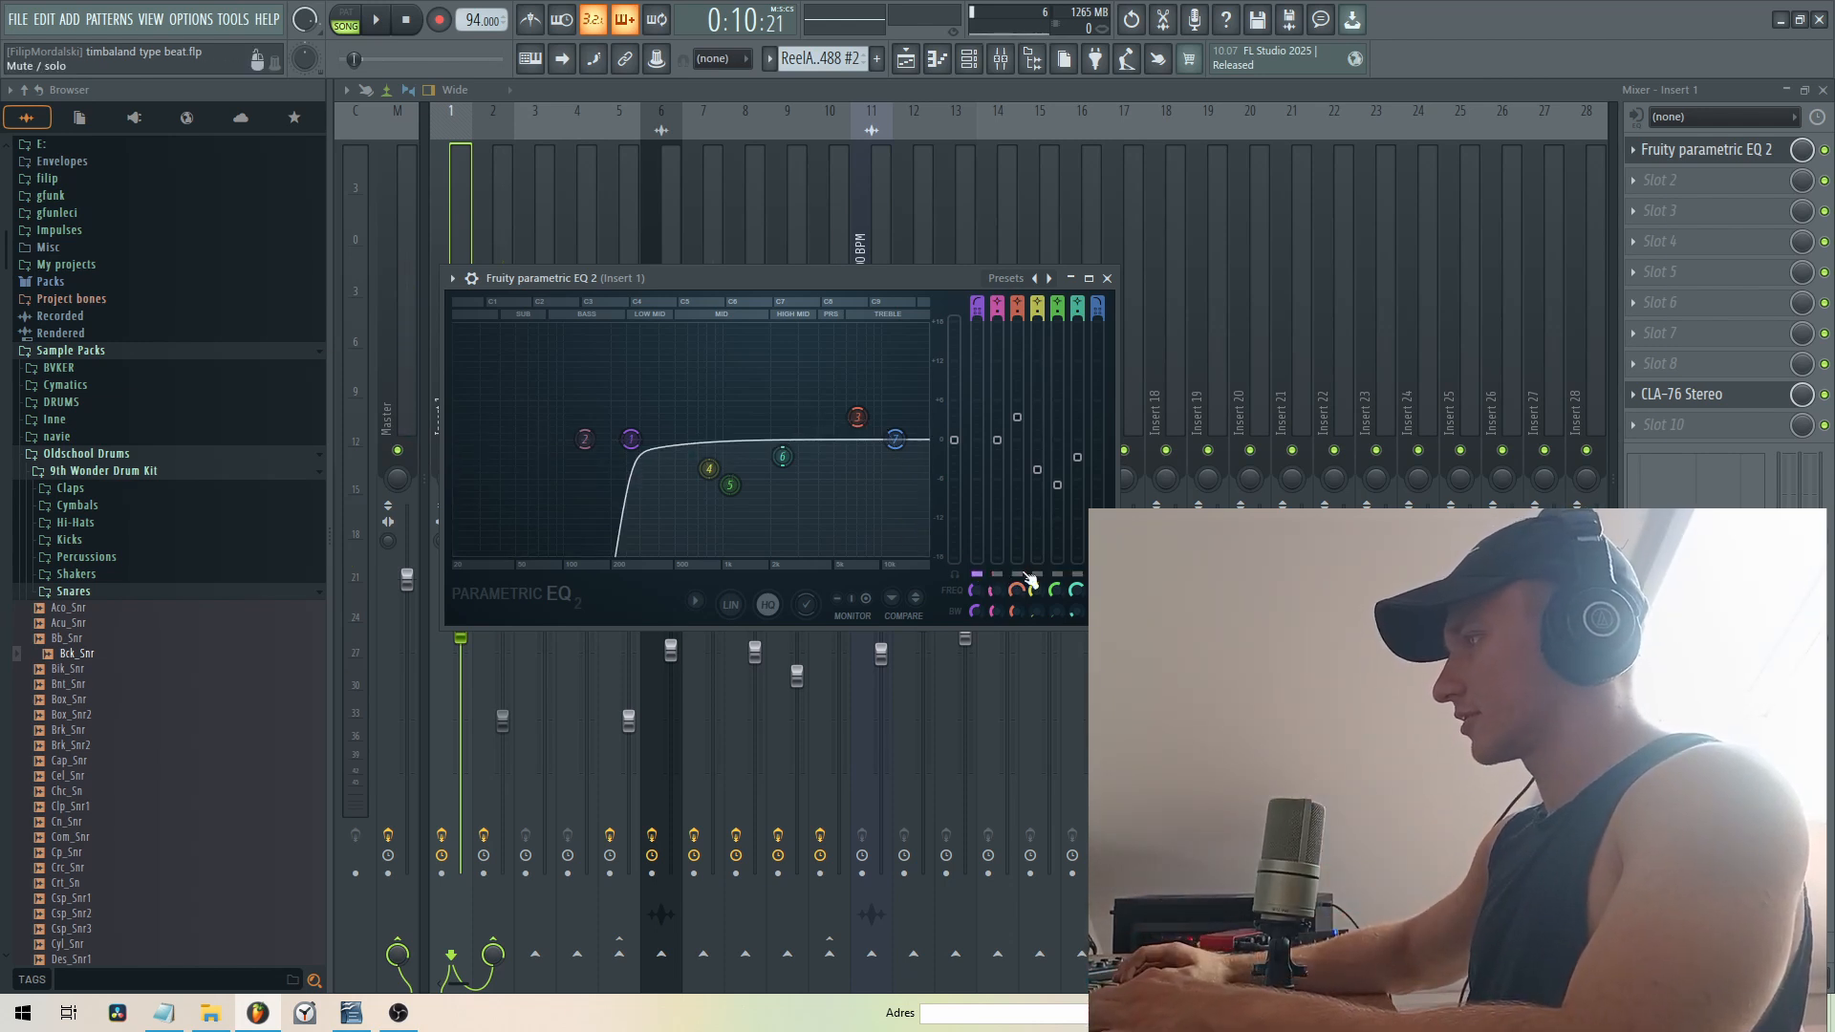
right_click(1011, 580)
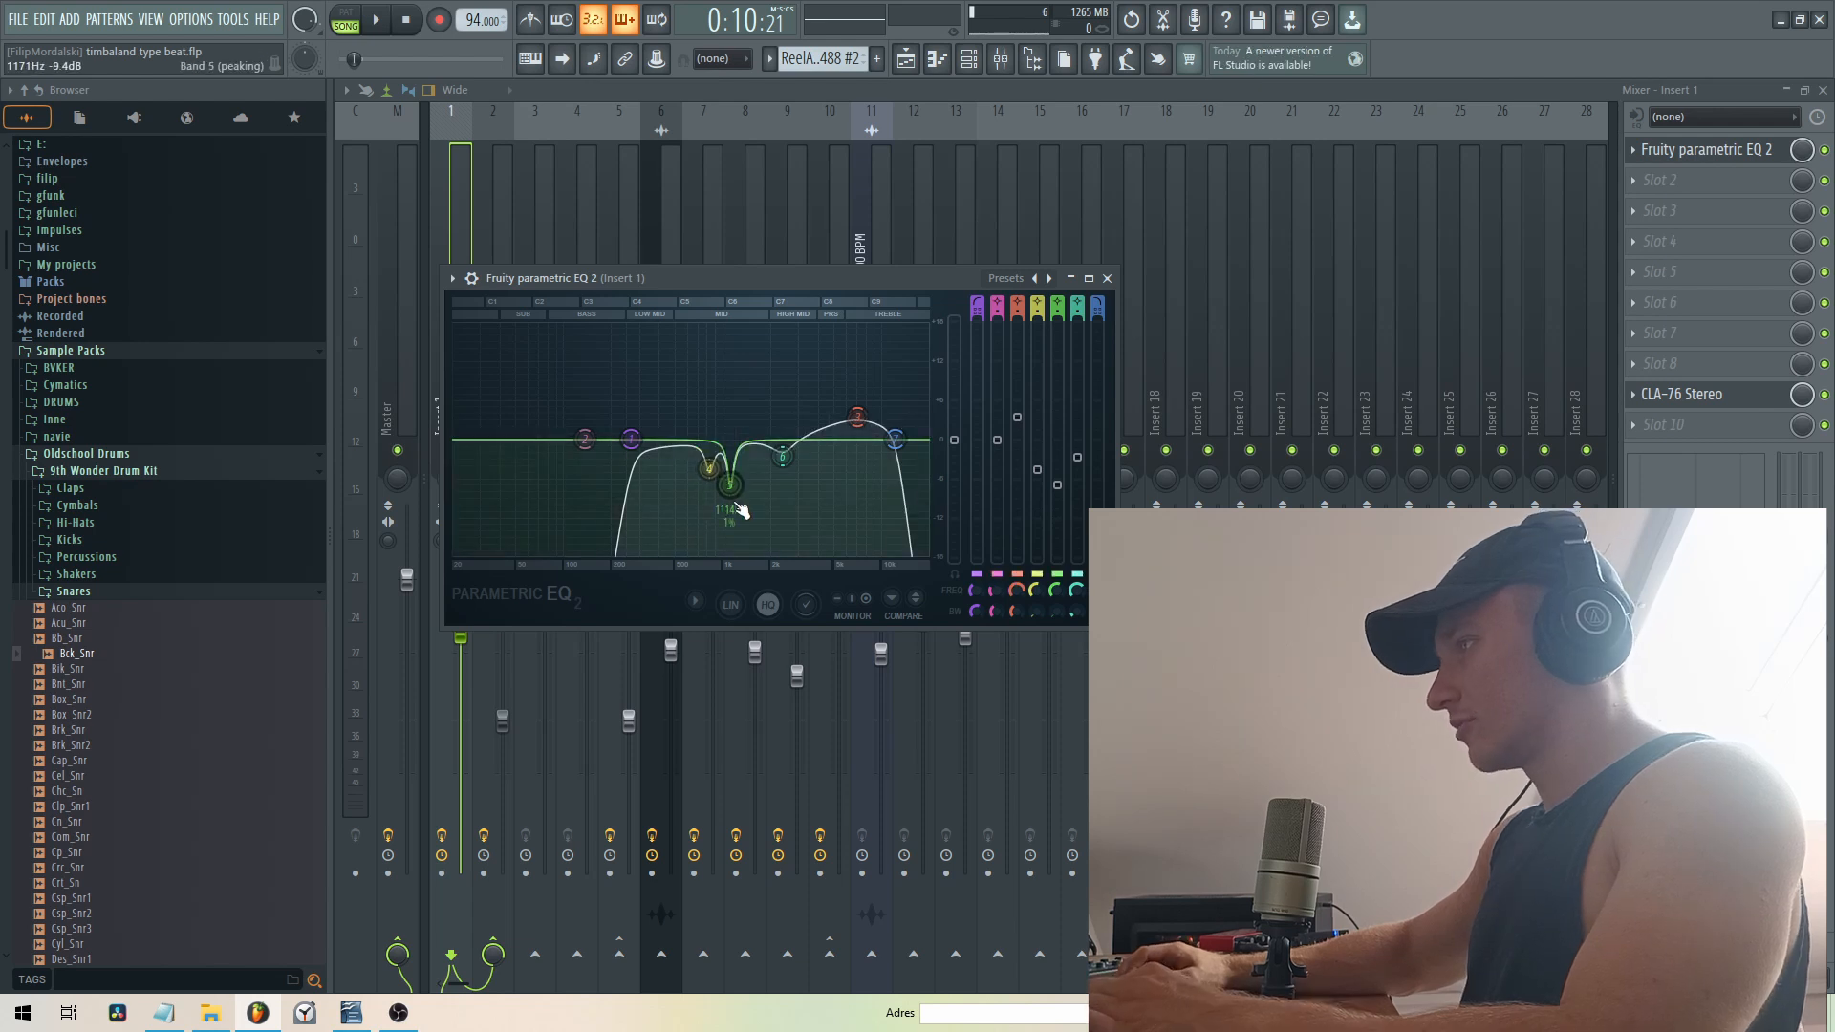
key(space)
drag(737, 512, 705, 475)
key(space)
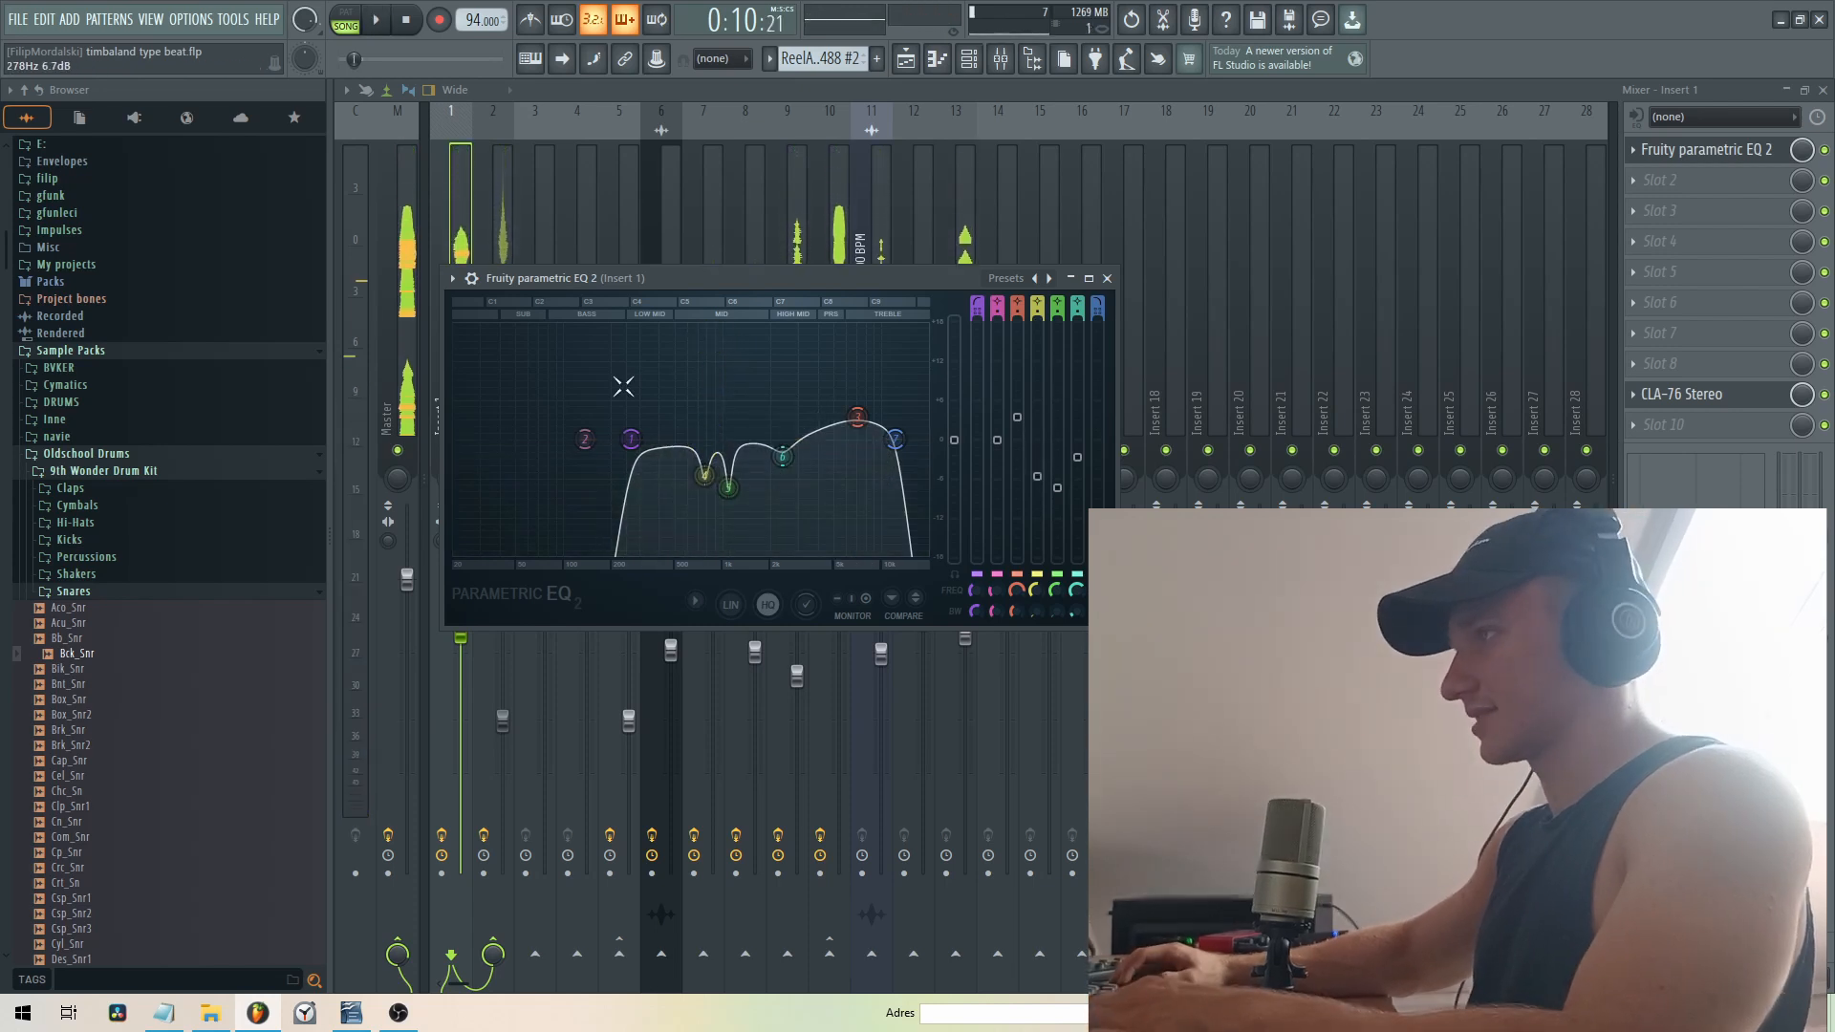
key(Escape)
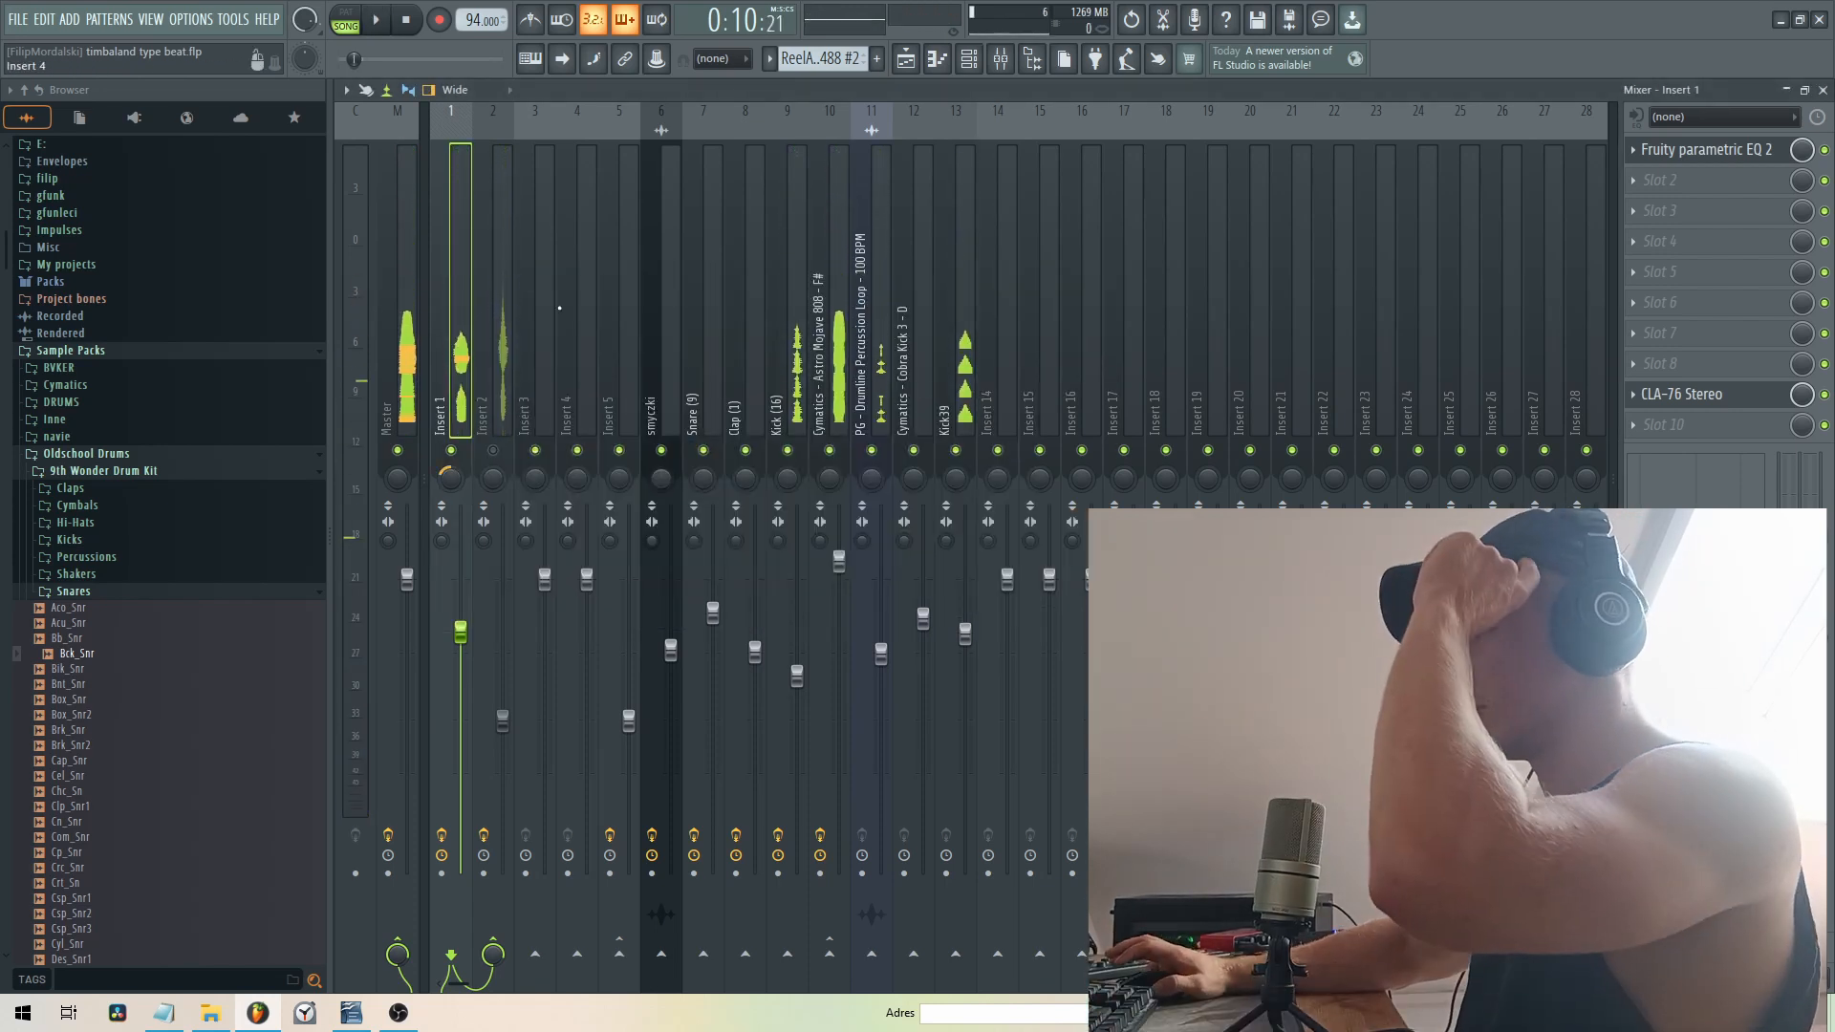
- Open the CLA-76 Stereo compressor on Insert 1, review its settings and listen to the beat
click(1682, 394)
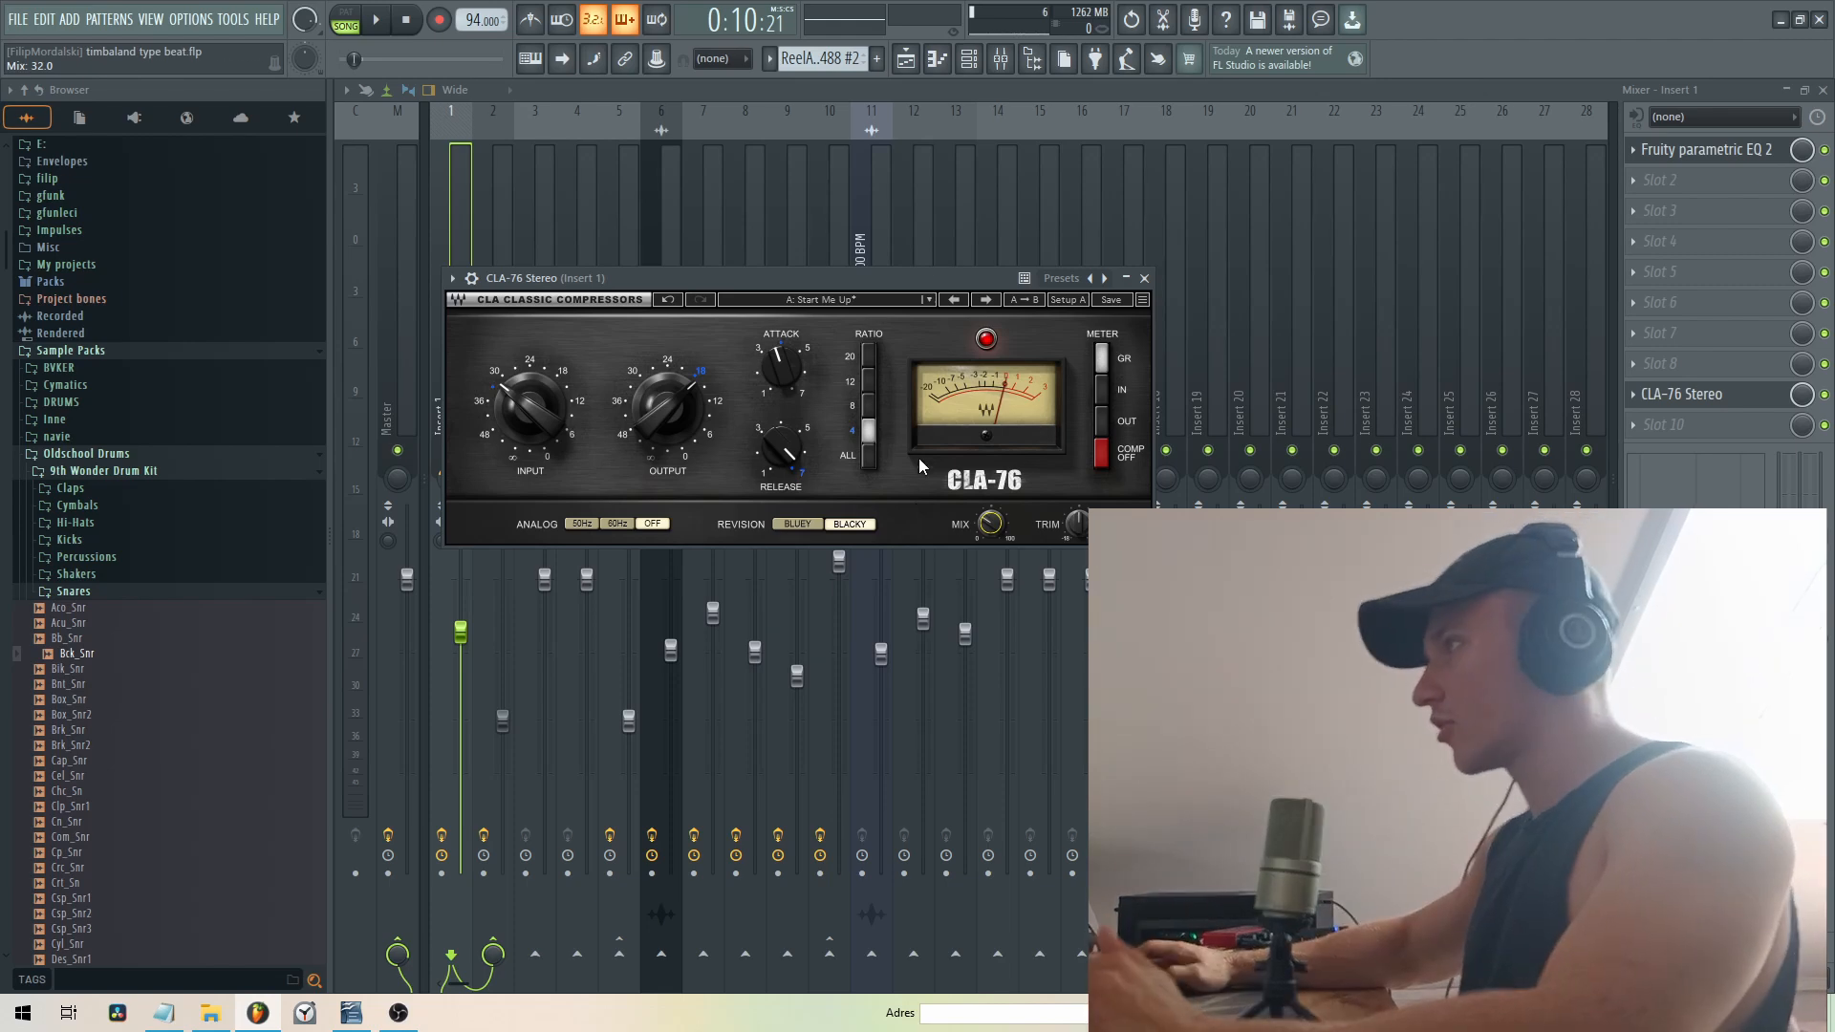
click(939, 67)
click(939, 67)
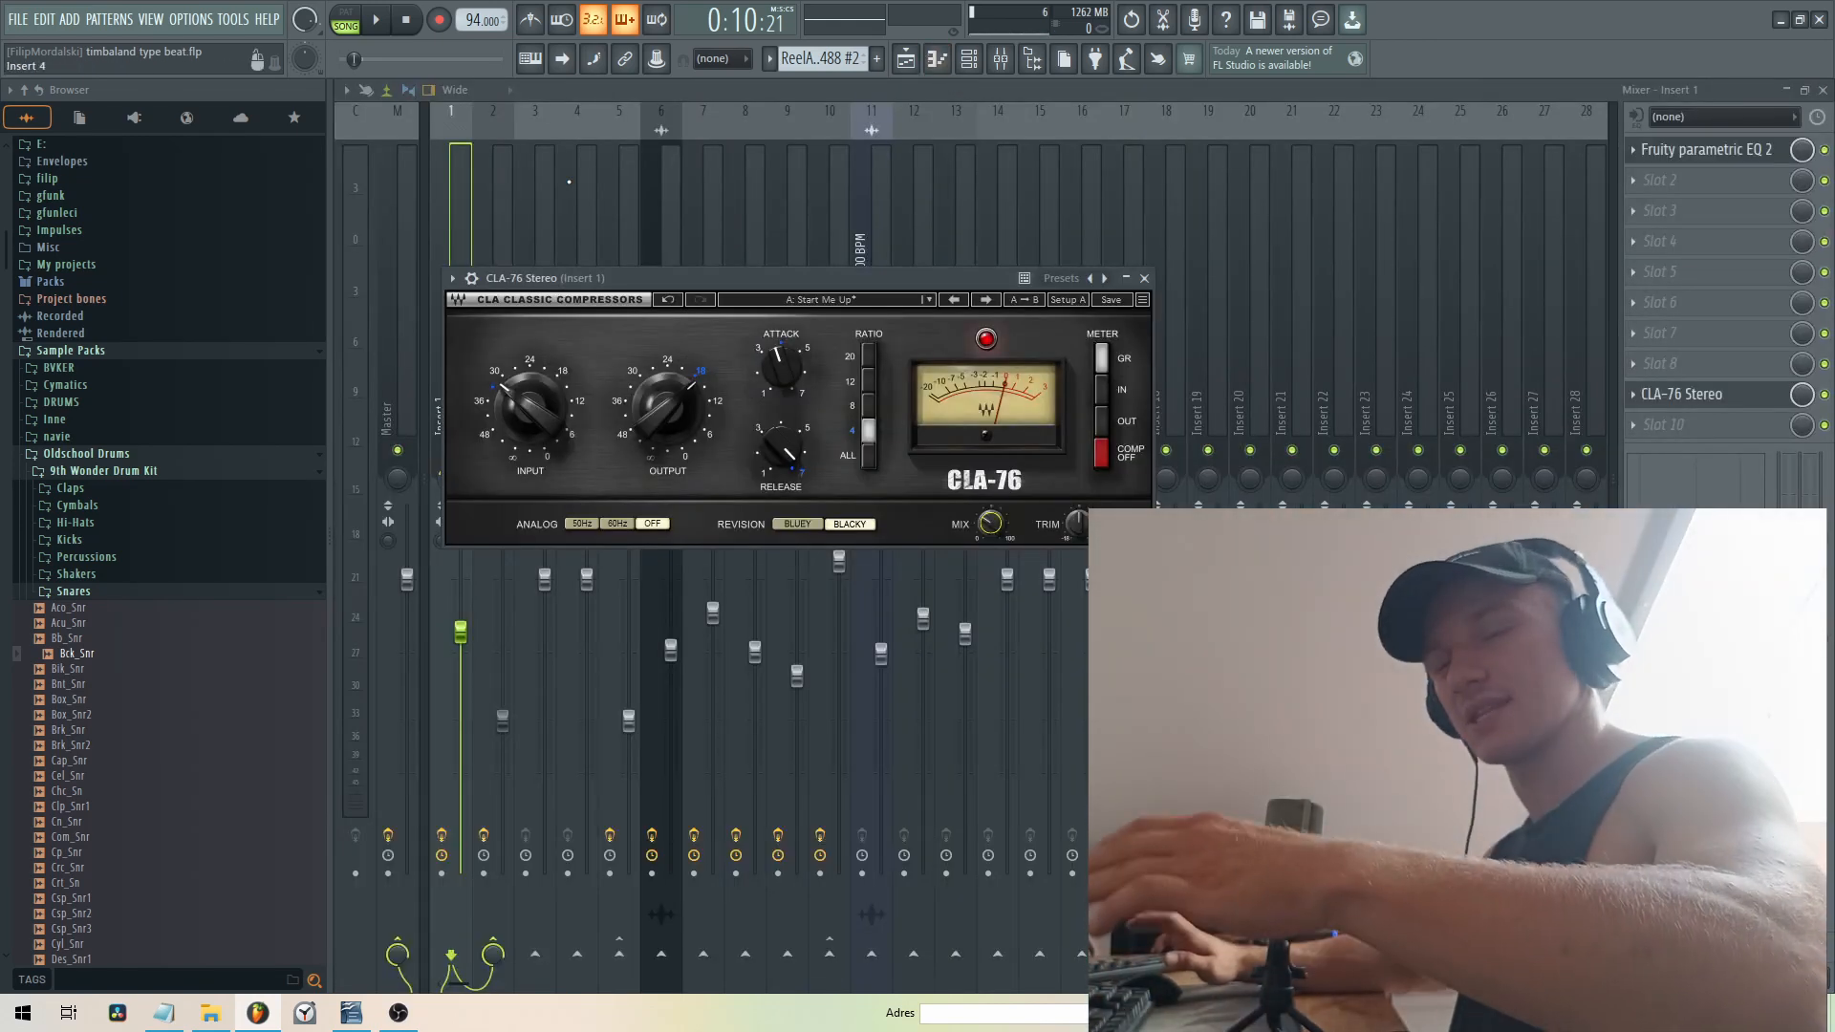
click(369, 28)
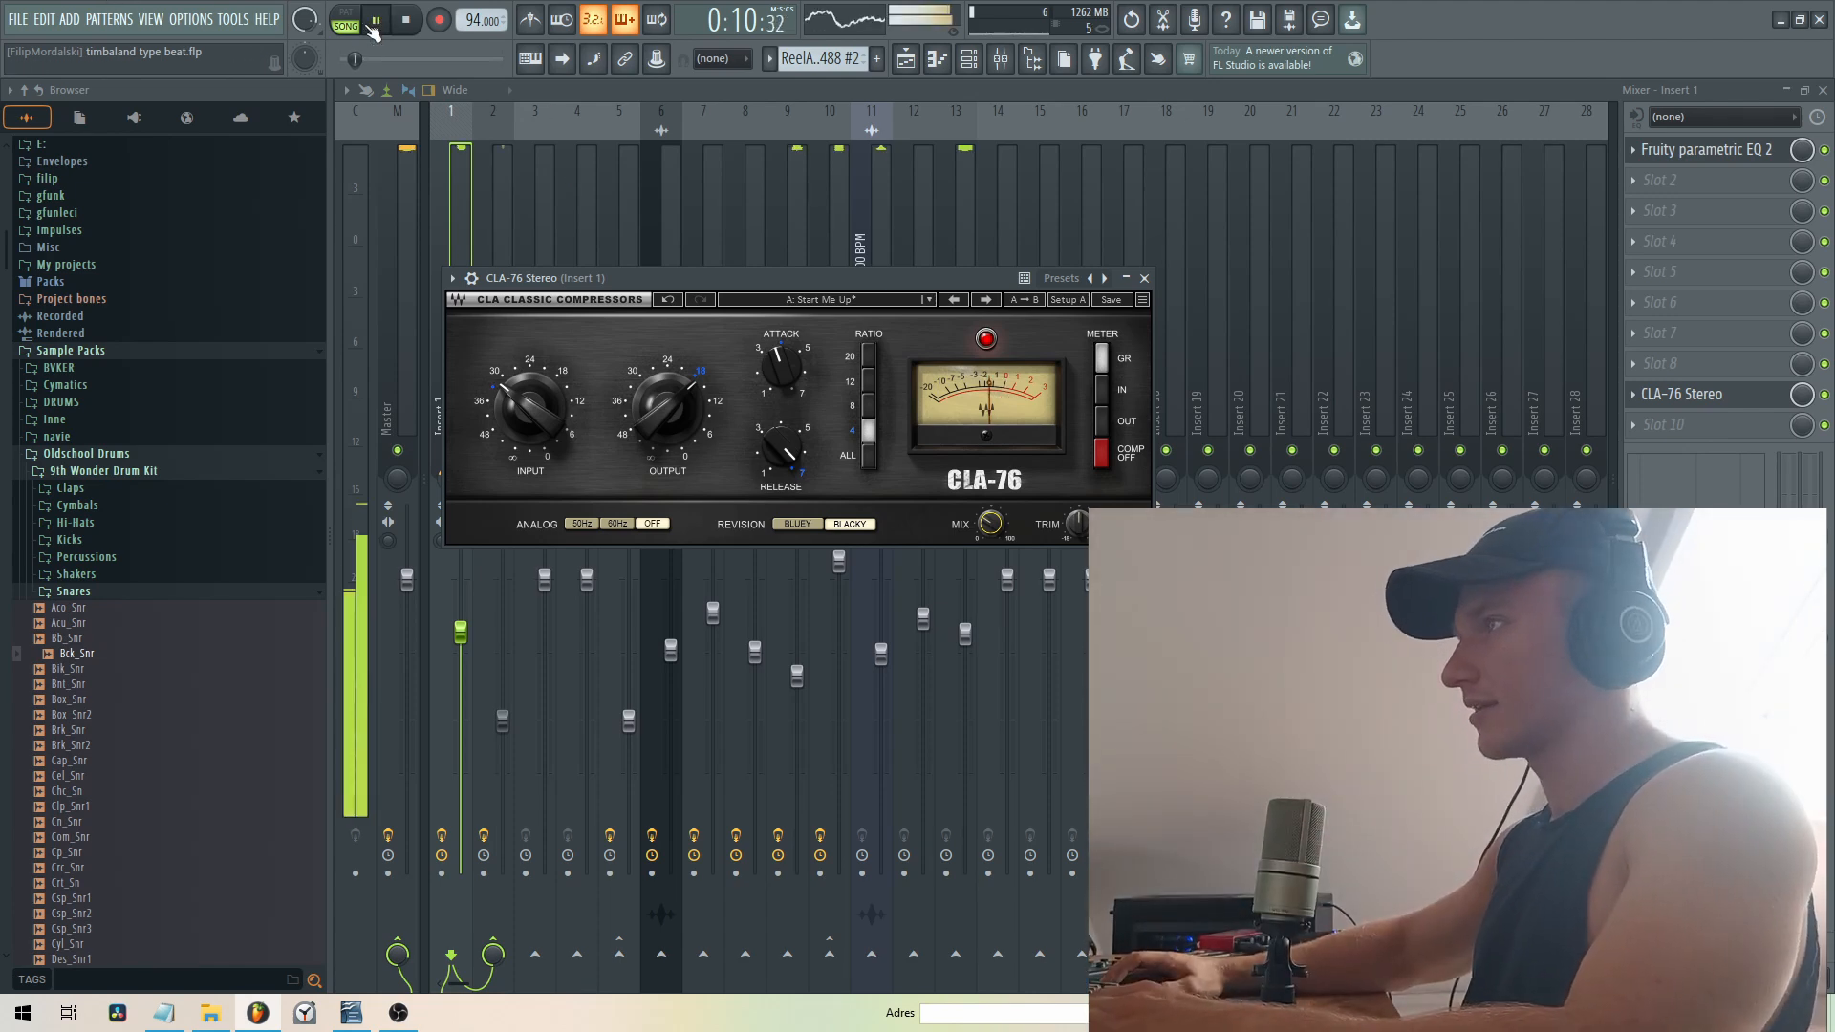
click(465, 216)
key(space)
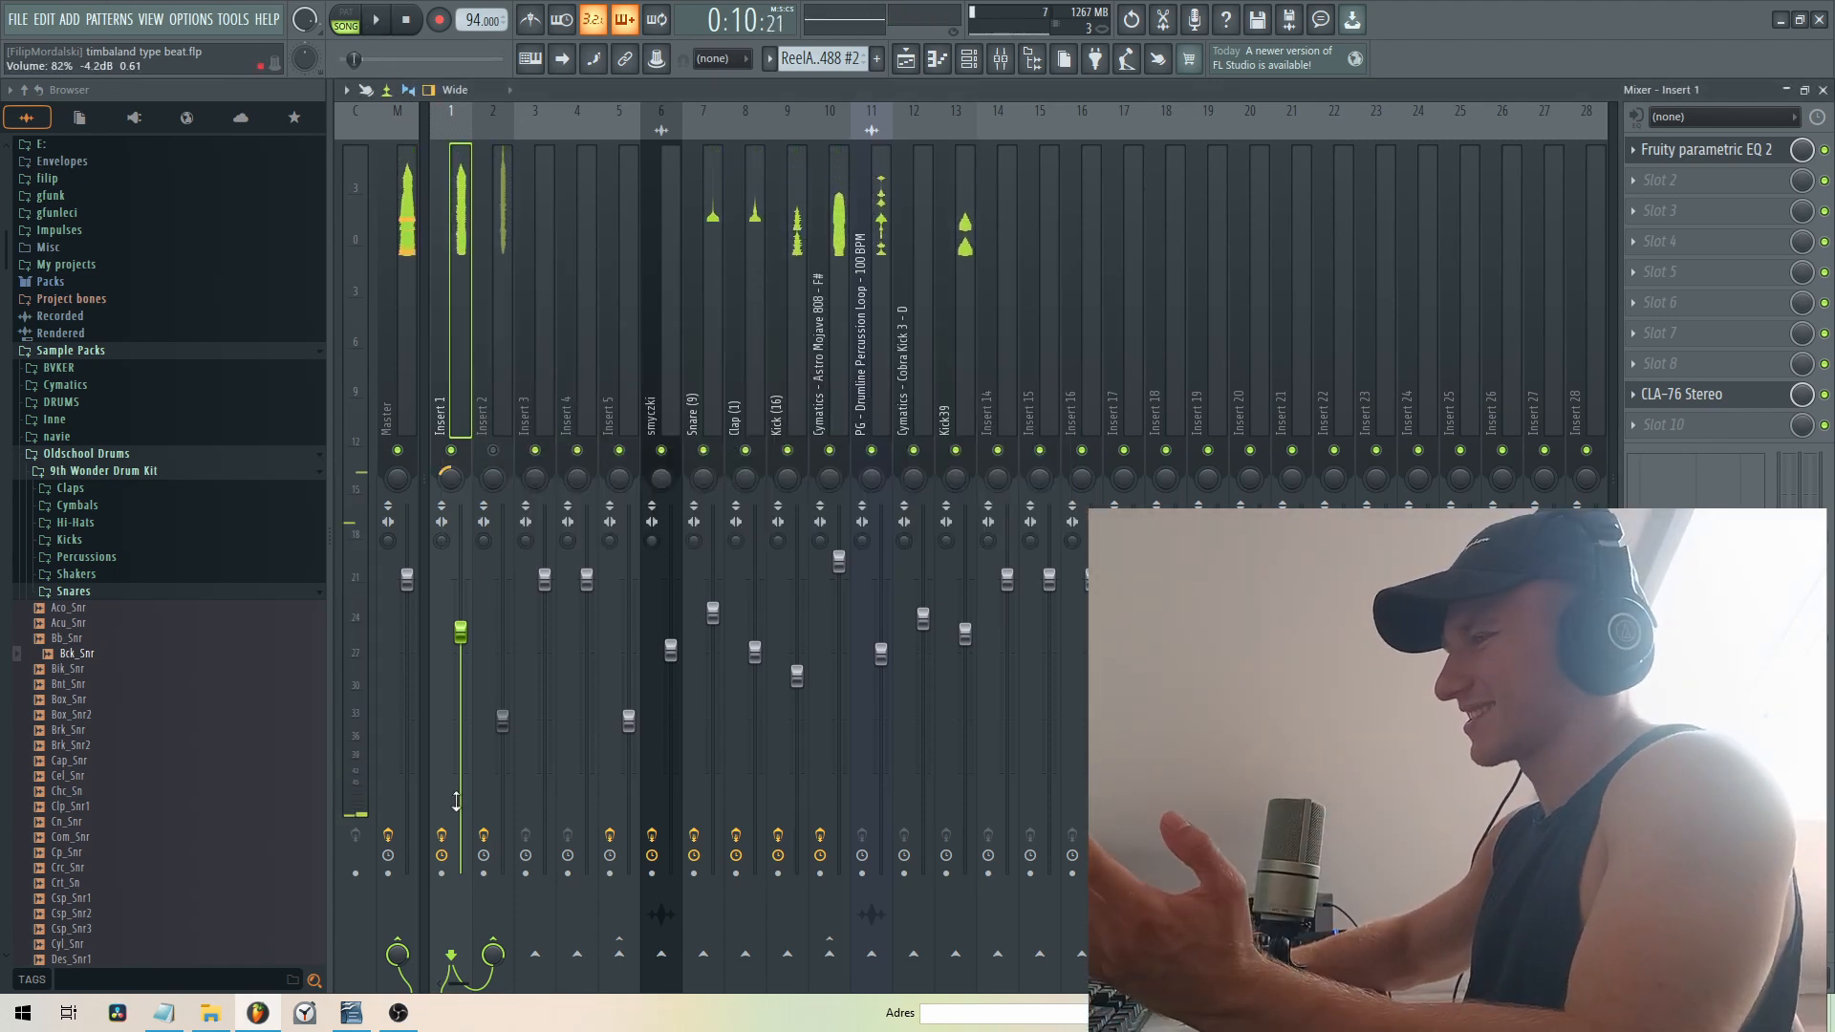
- Listen to the beat with Insert 2 muted, unmute Insert 2 and listen again for comparison
key(space)
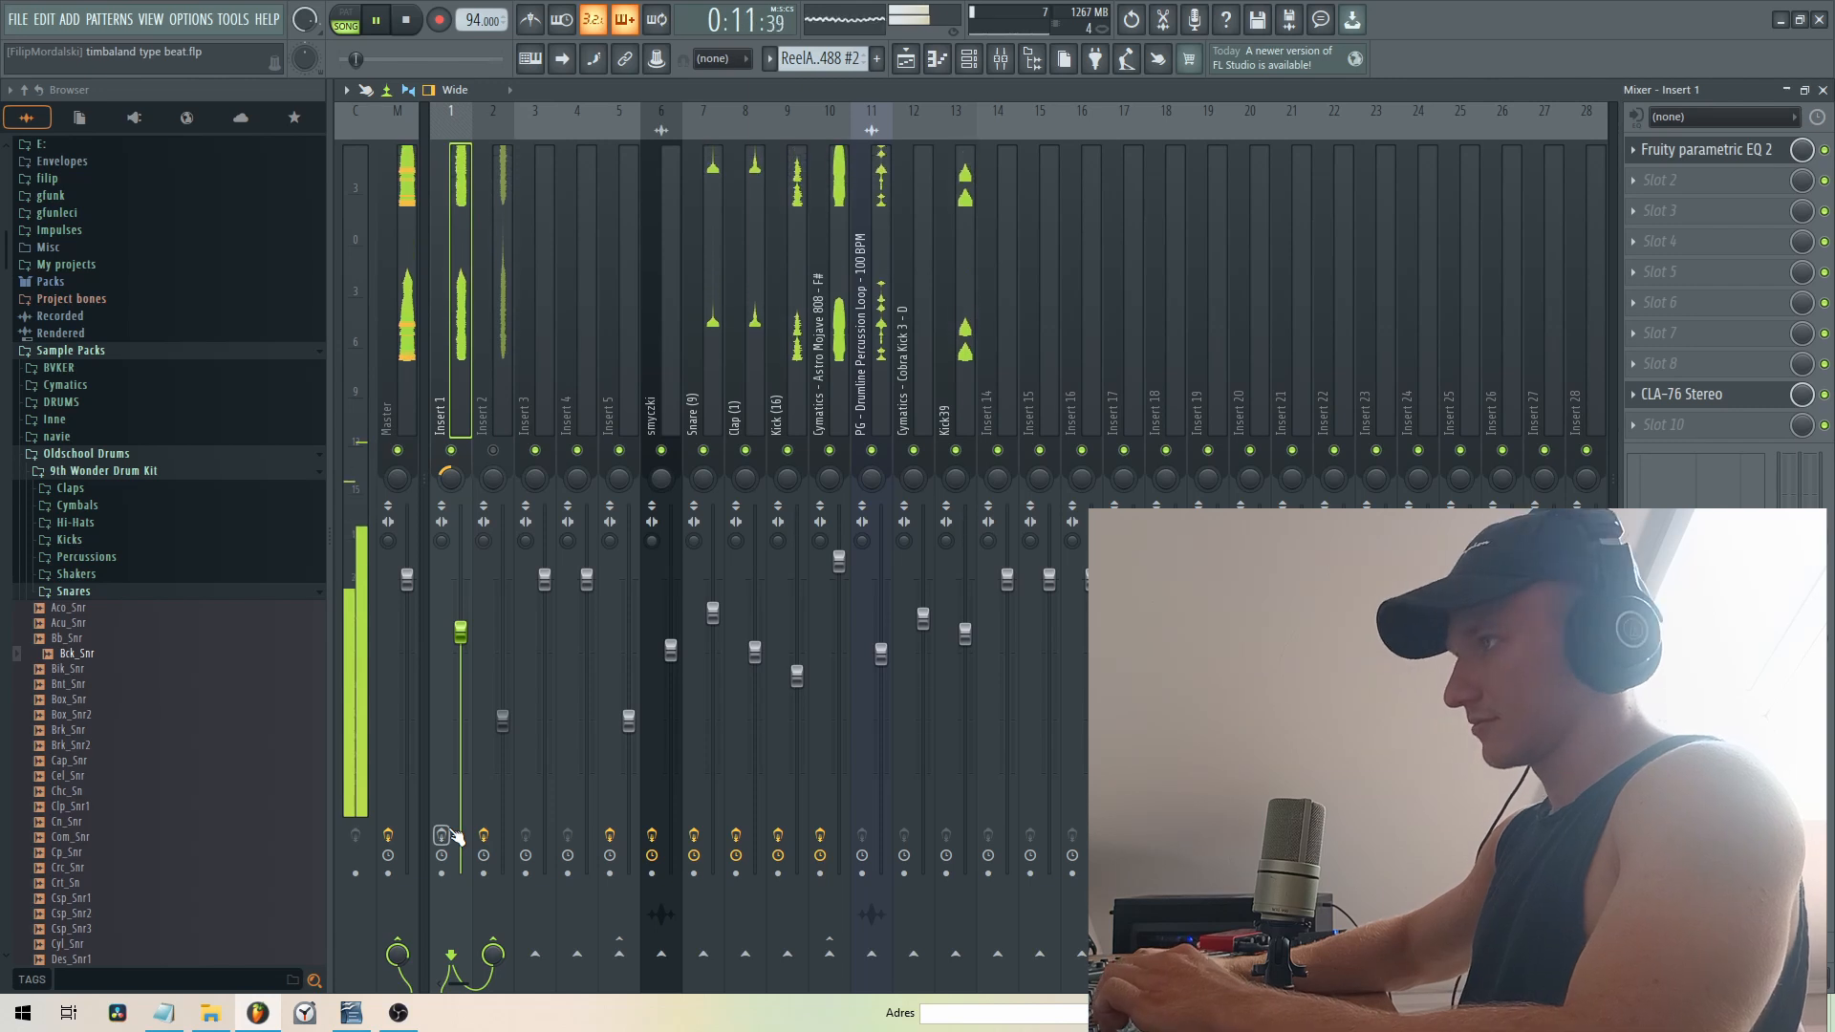
key(space)
key(space)
key(space)
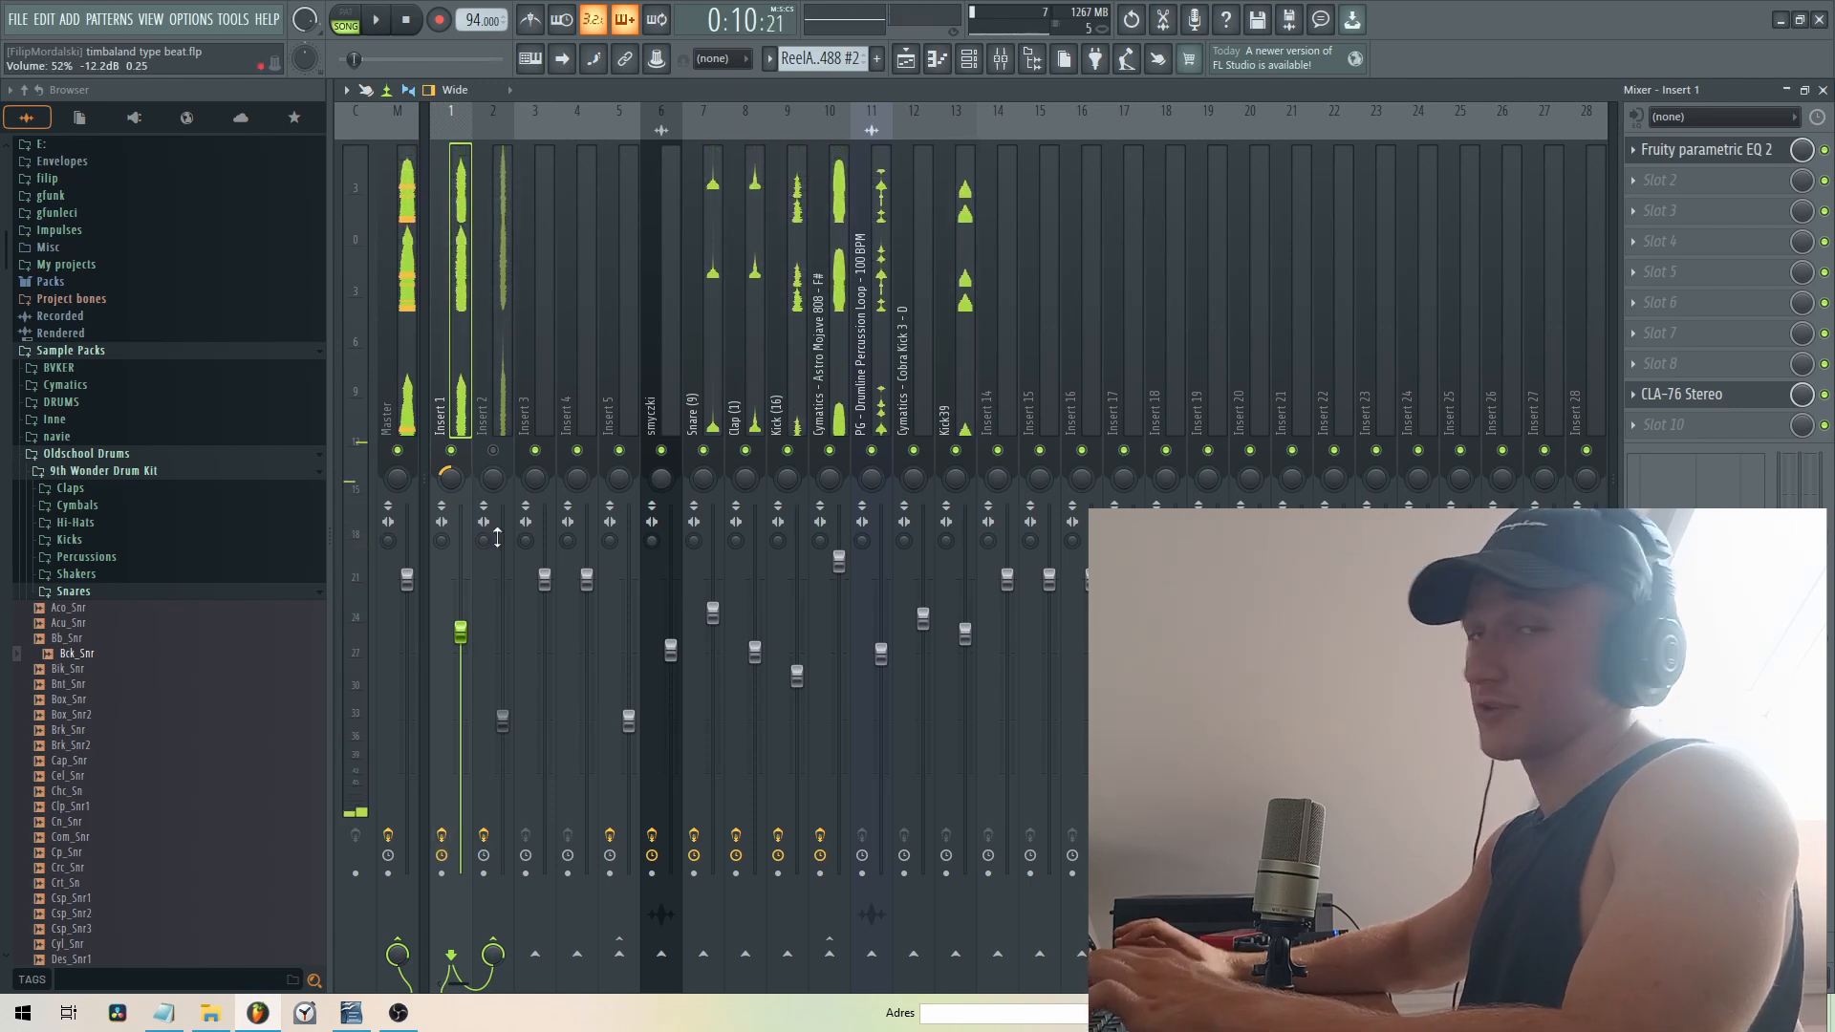
click(477, 375)
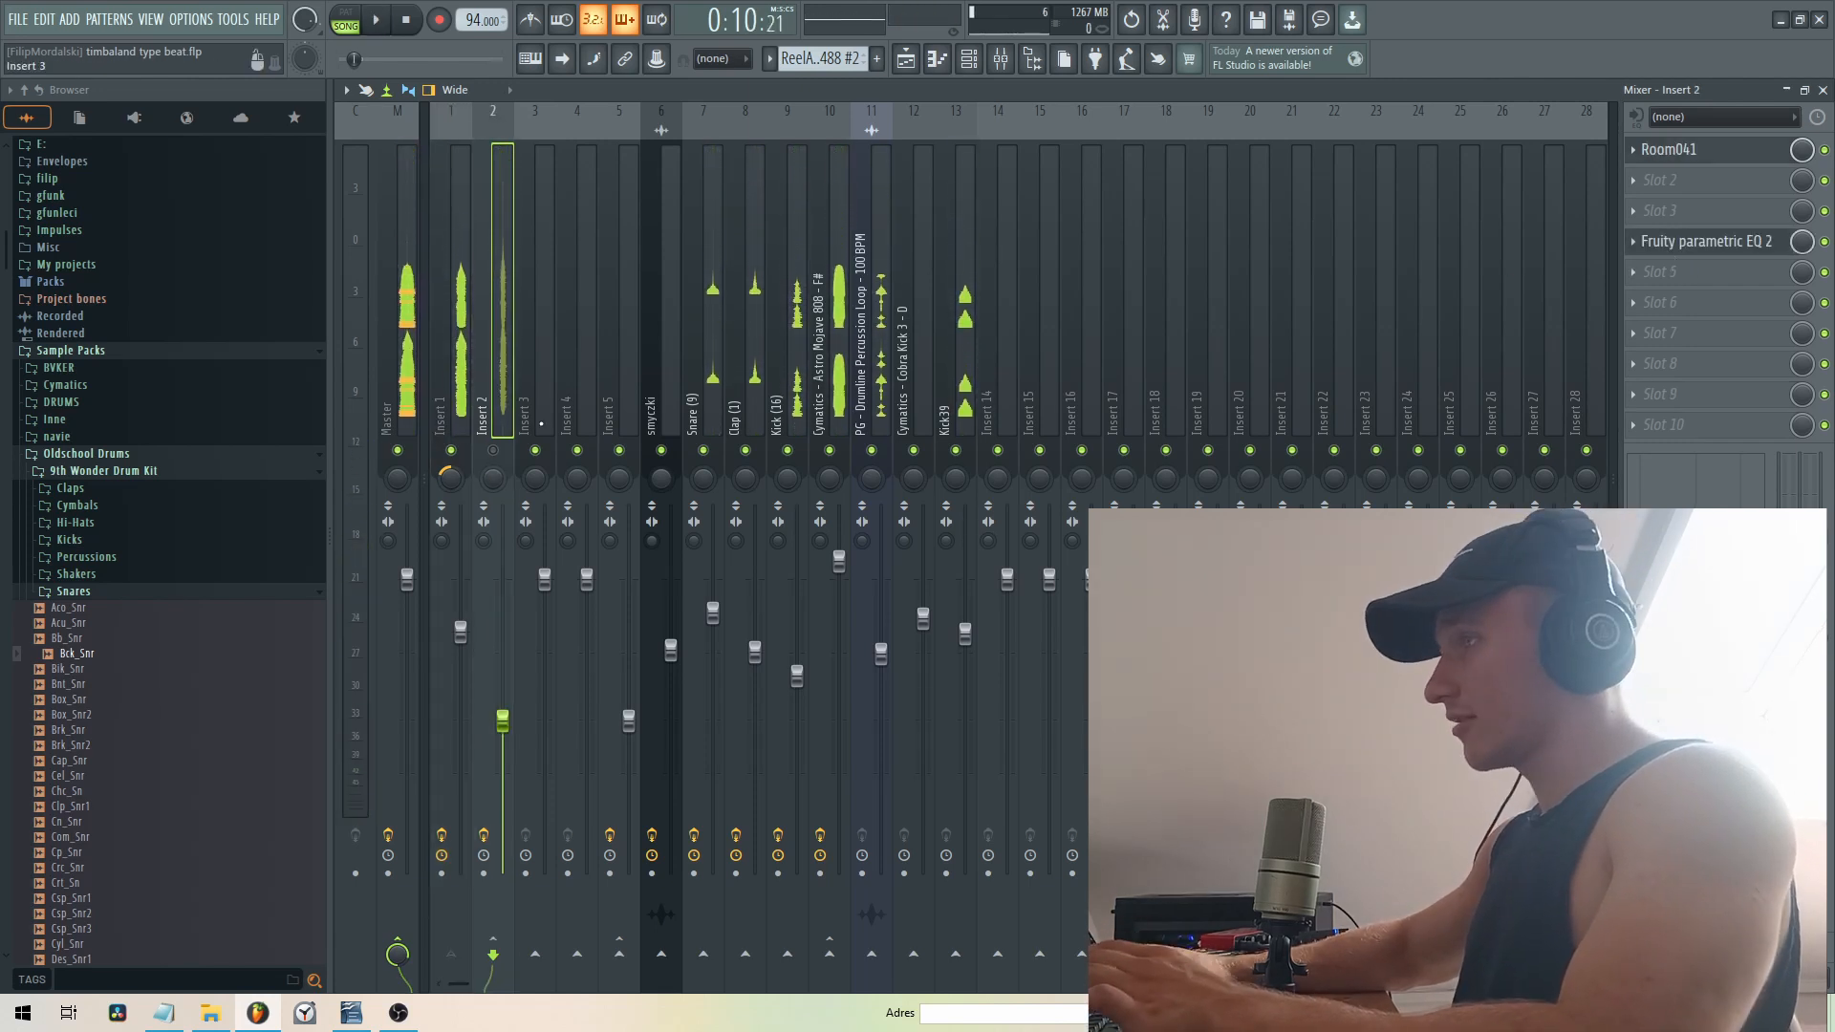
key(Left)
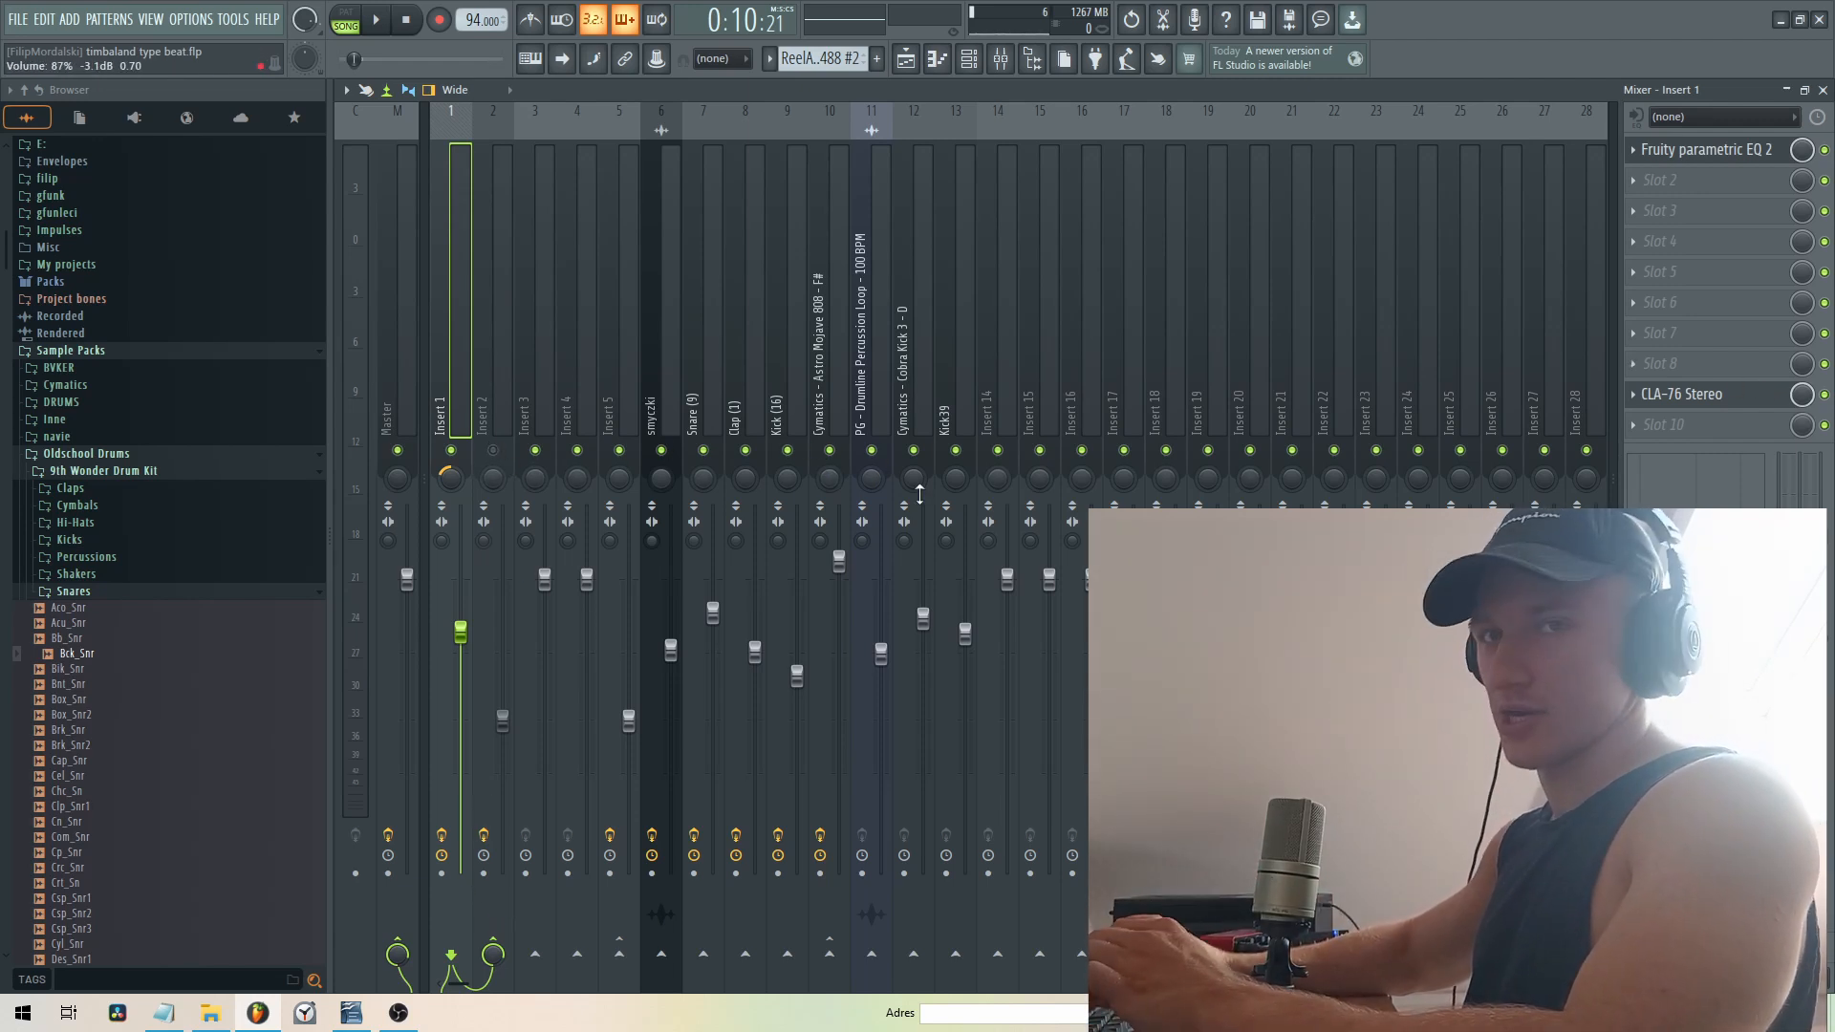
click(501, 451)
key(space)
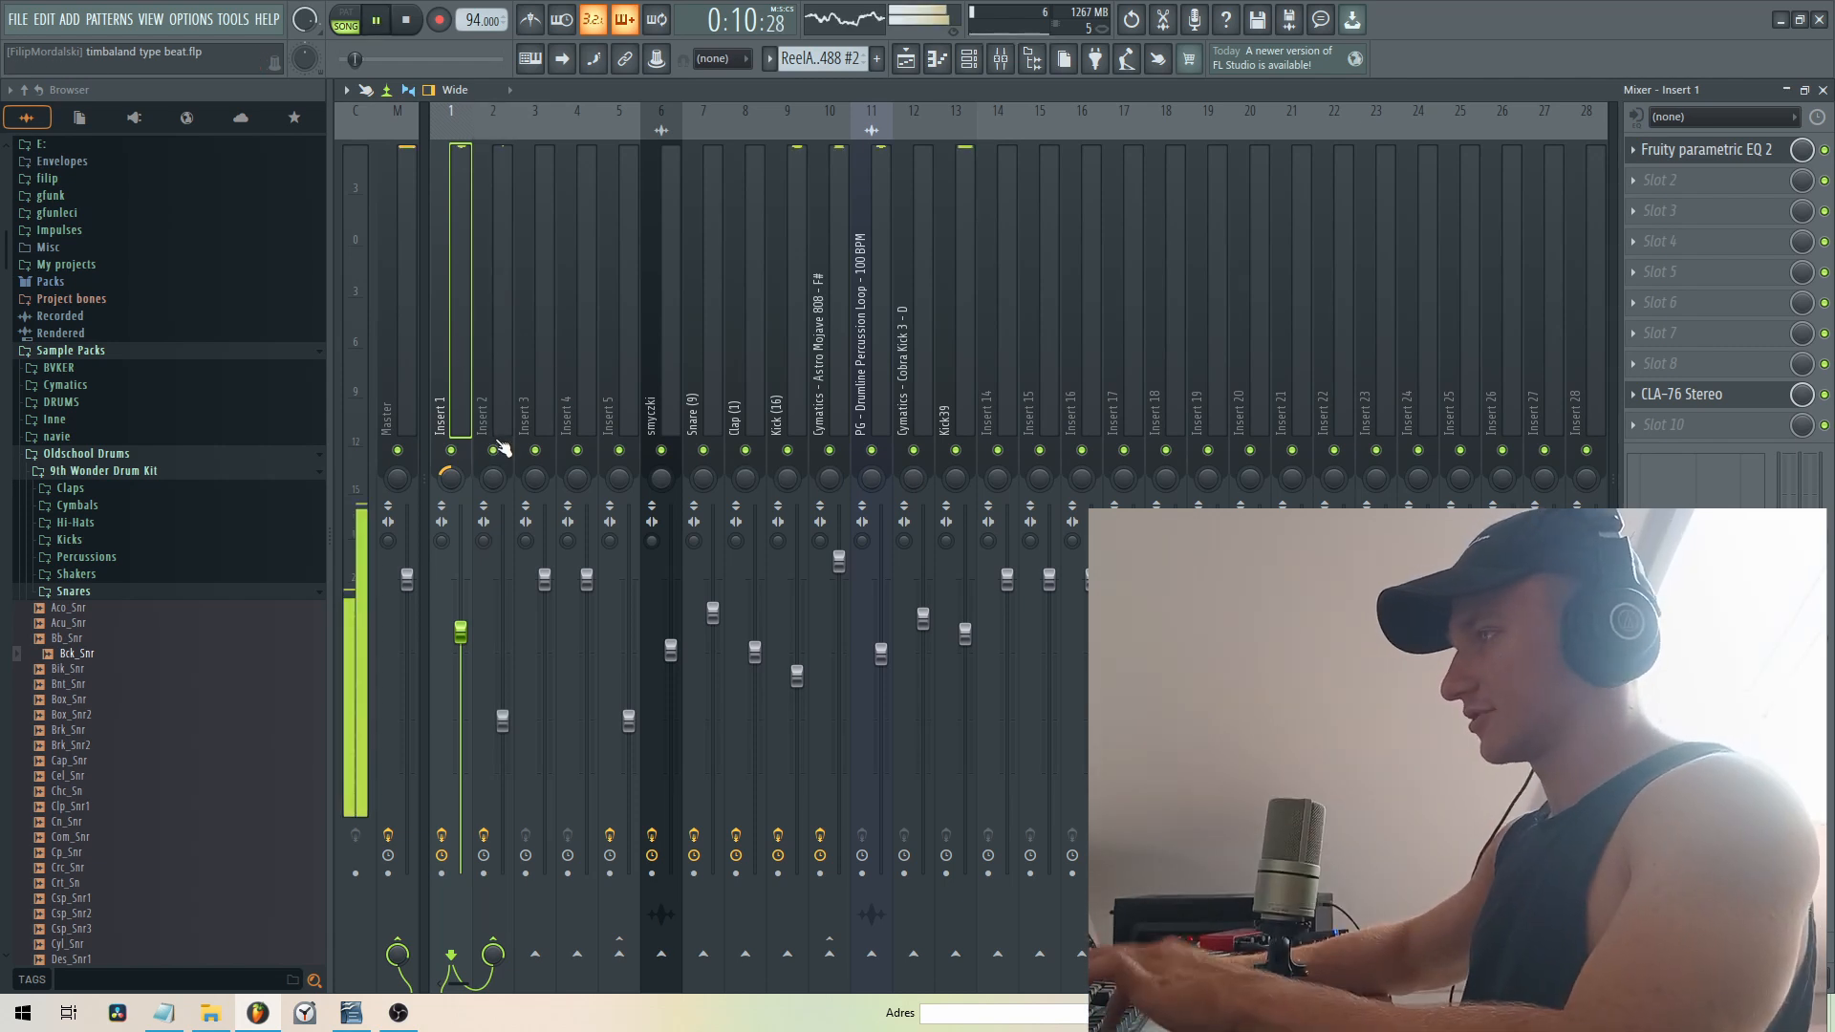
key(space)
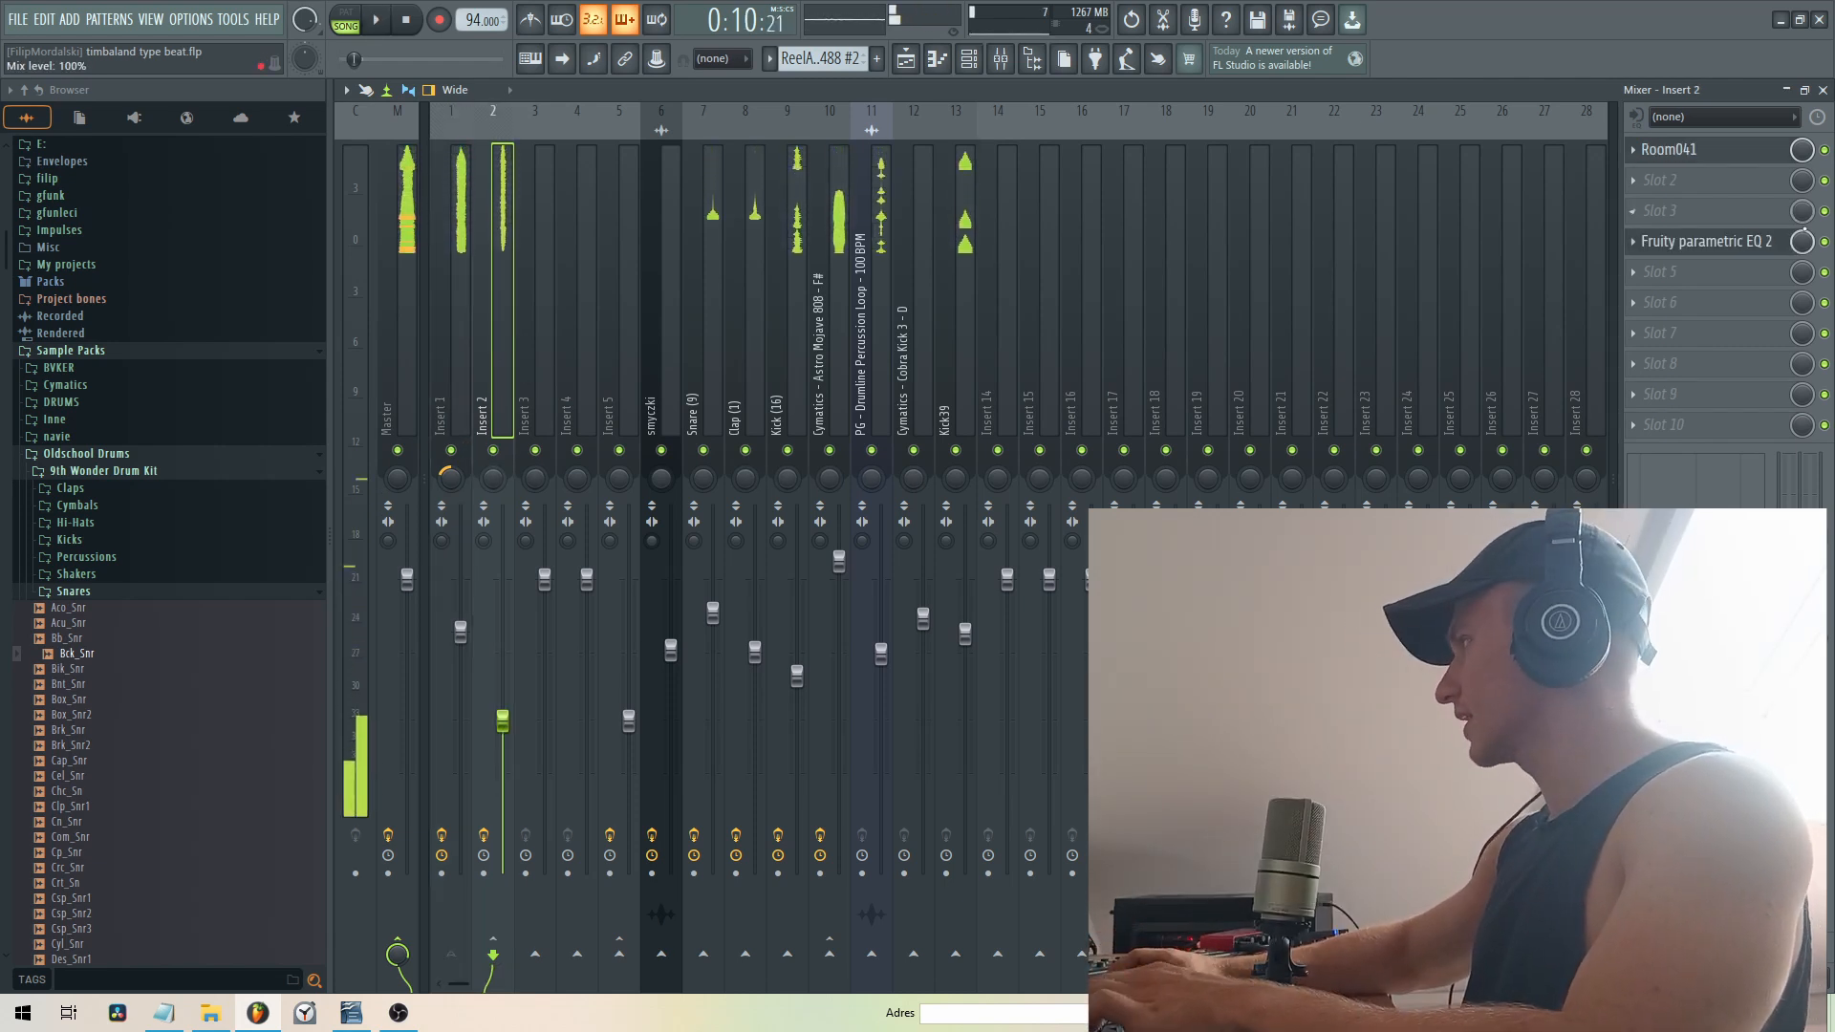
- Move the Fruity parametric EQ 2 on Insert 2 up to slot 3 and check the Room041 reverb's settings
drag(1738, 246, 1711, 212)
click(1669, 149)
mouse_move(1084, 458)
mouse_move(866, 459)
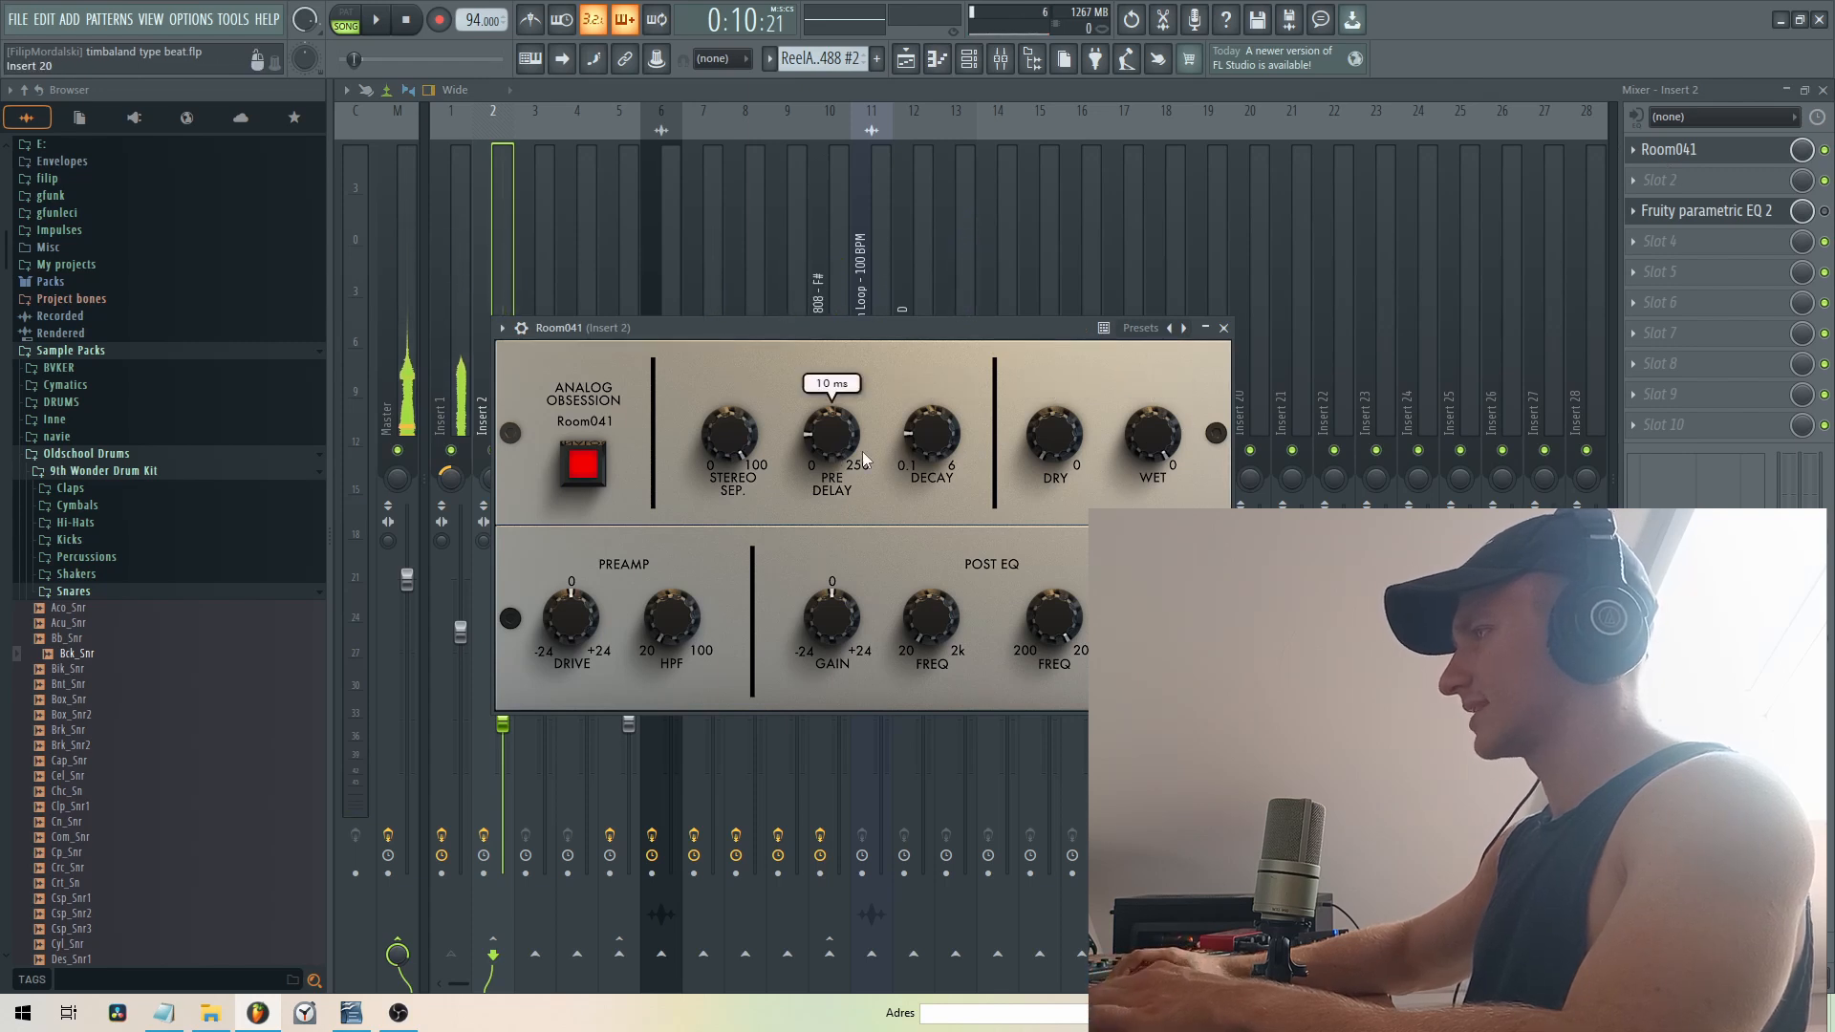
click(1223, 328)
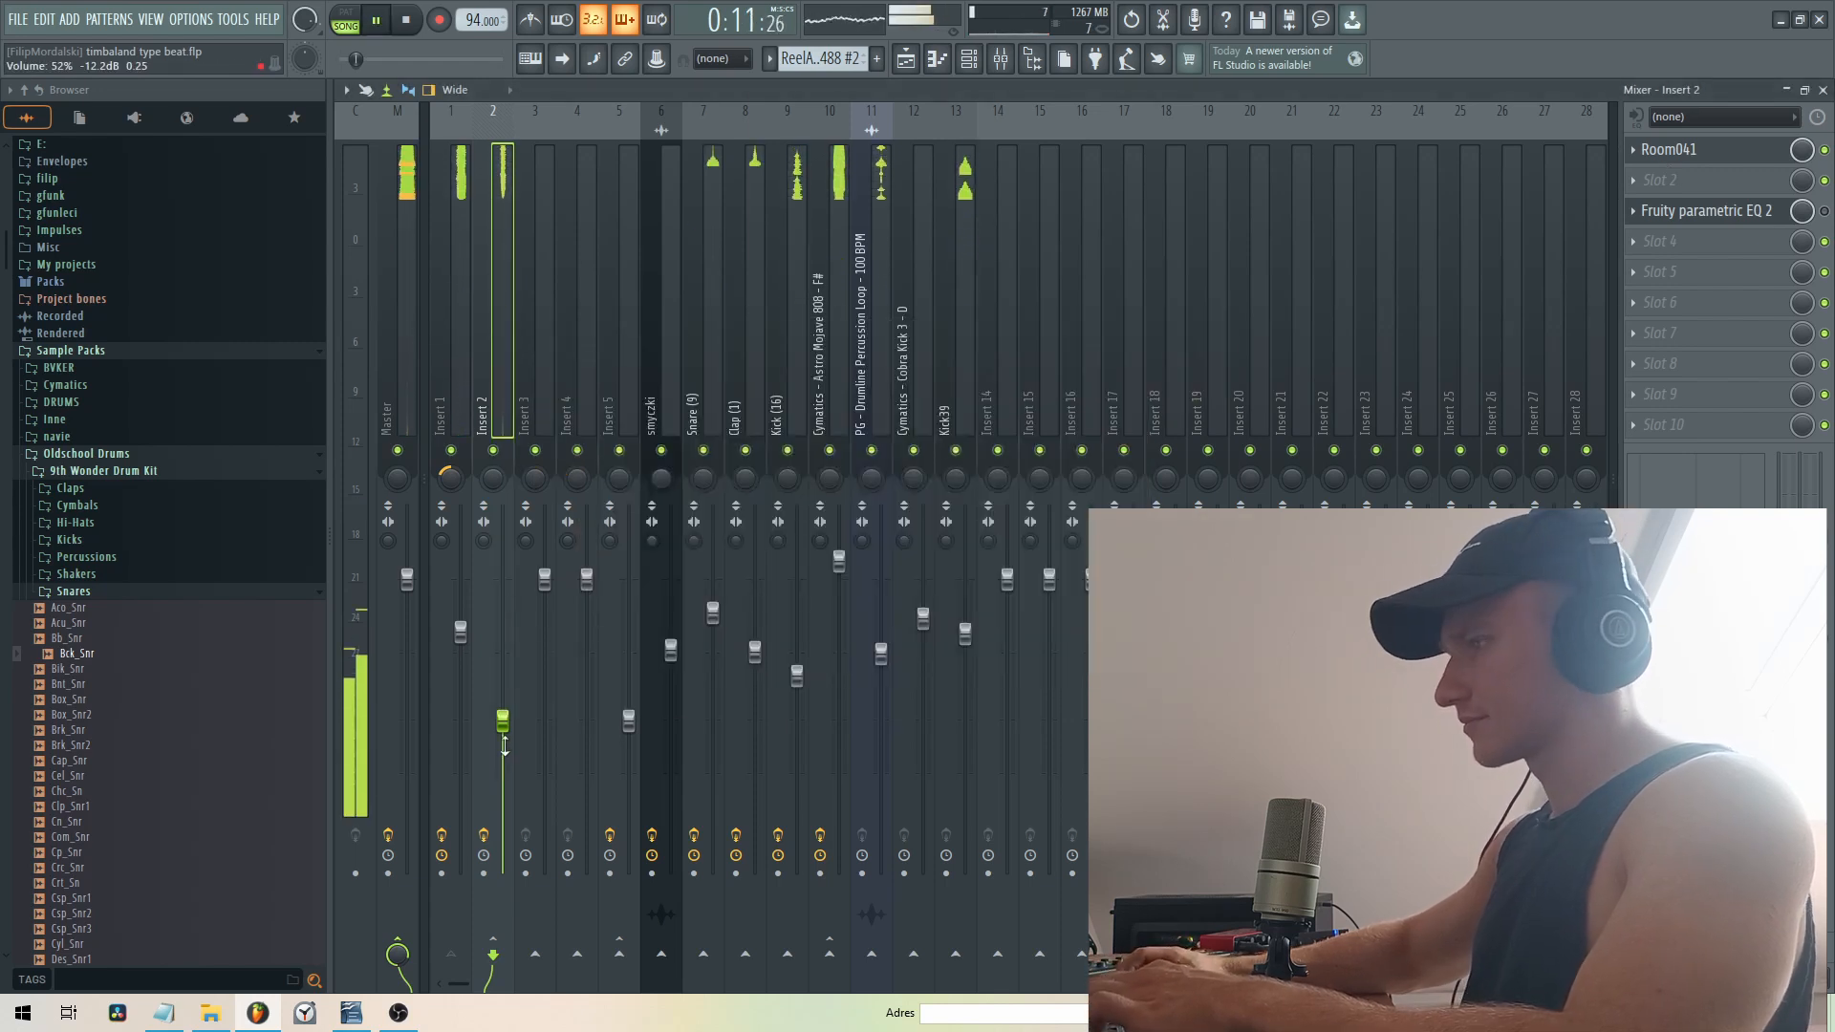
- Raise the Insert 2 volume, open its Fruity parametric EQ 2 and nudge low-cut band 1 while listening to the reverb
drag(503, 723, 503, 645)
click(1706, 210)
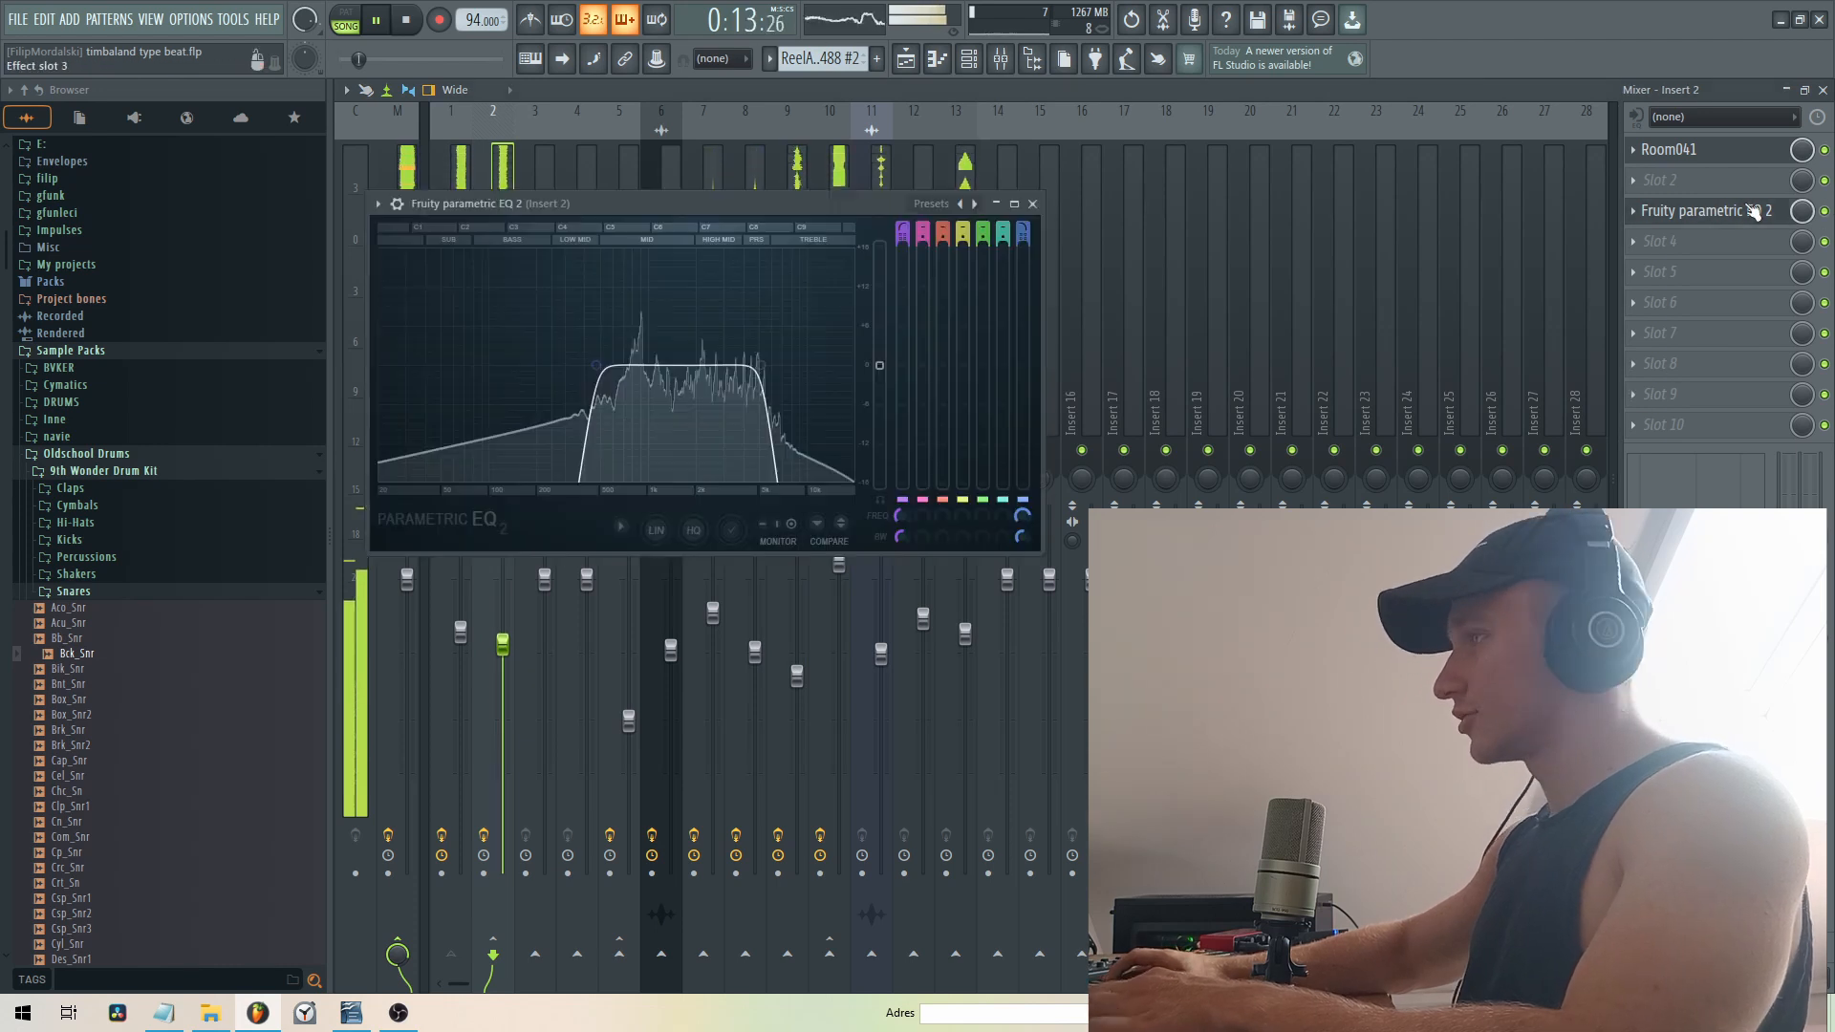
key(space)
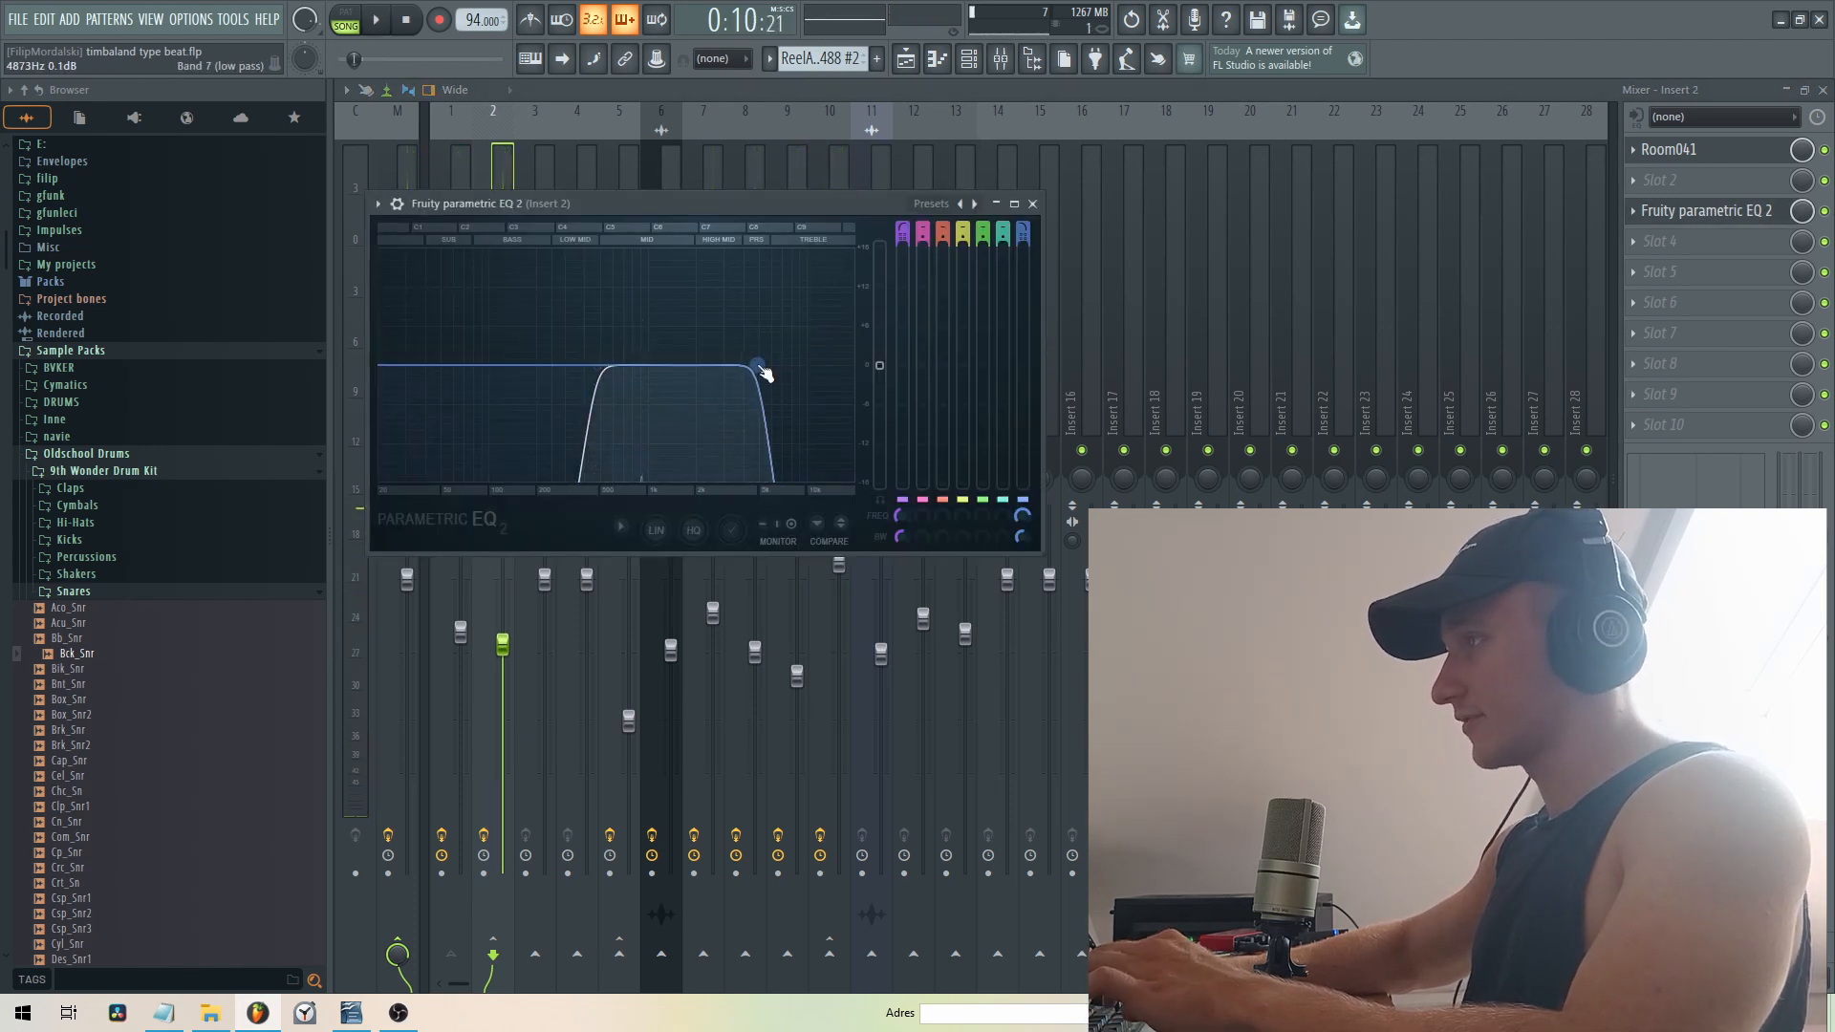
mouse_move(599, 368)
mouse_down()
mouse_move(410, 360)
mouse_move(491, 366)
mouse_move(472, 246)
mouse_move(572, 250)
mouse_move(566, 364)
mouse_move(601, 365)
mouse_up()
key(space)
key(space)
key(space)
key(space)
key(space)
- Move low-pass band 7 of Insert 2's EQ up to about 7100 Hz with 57% bandwidth, and close the EQ
drag(752, 367, 844, 365)
scroll(853, 366, down, 8)
key(space)
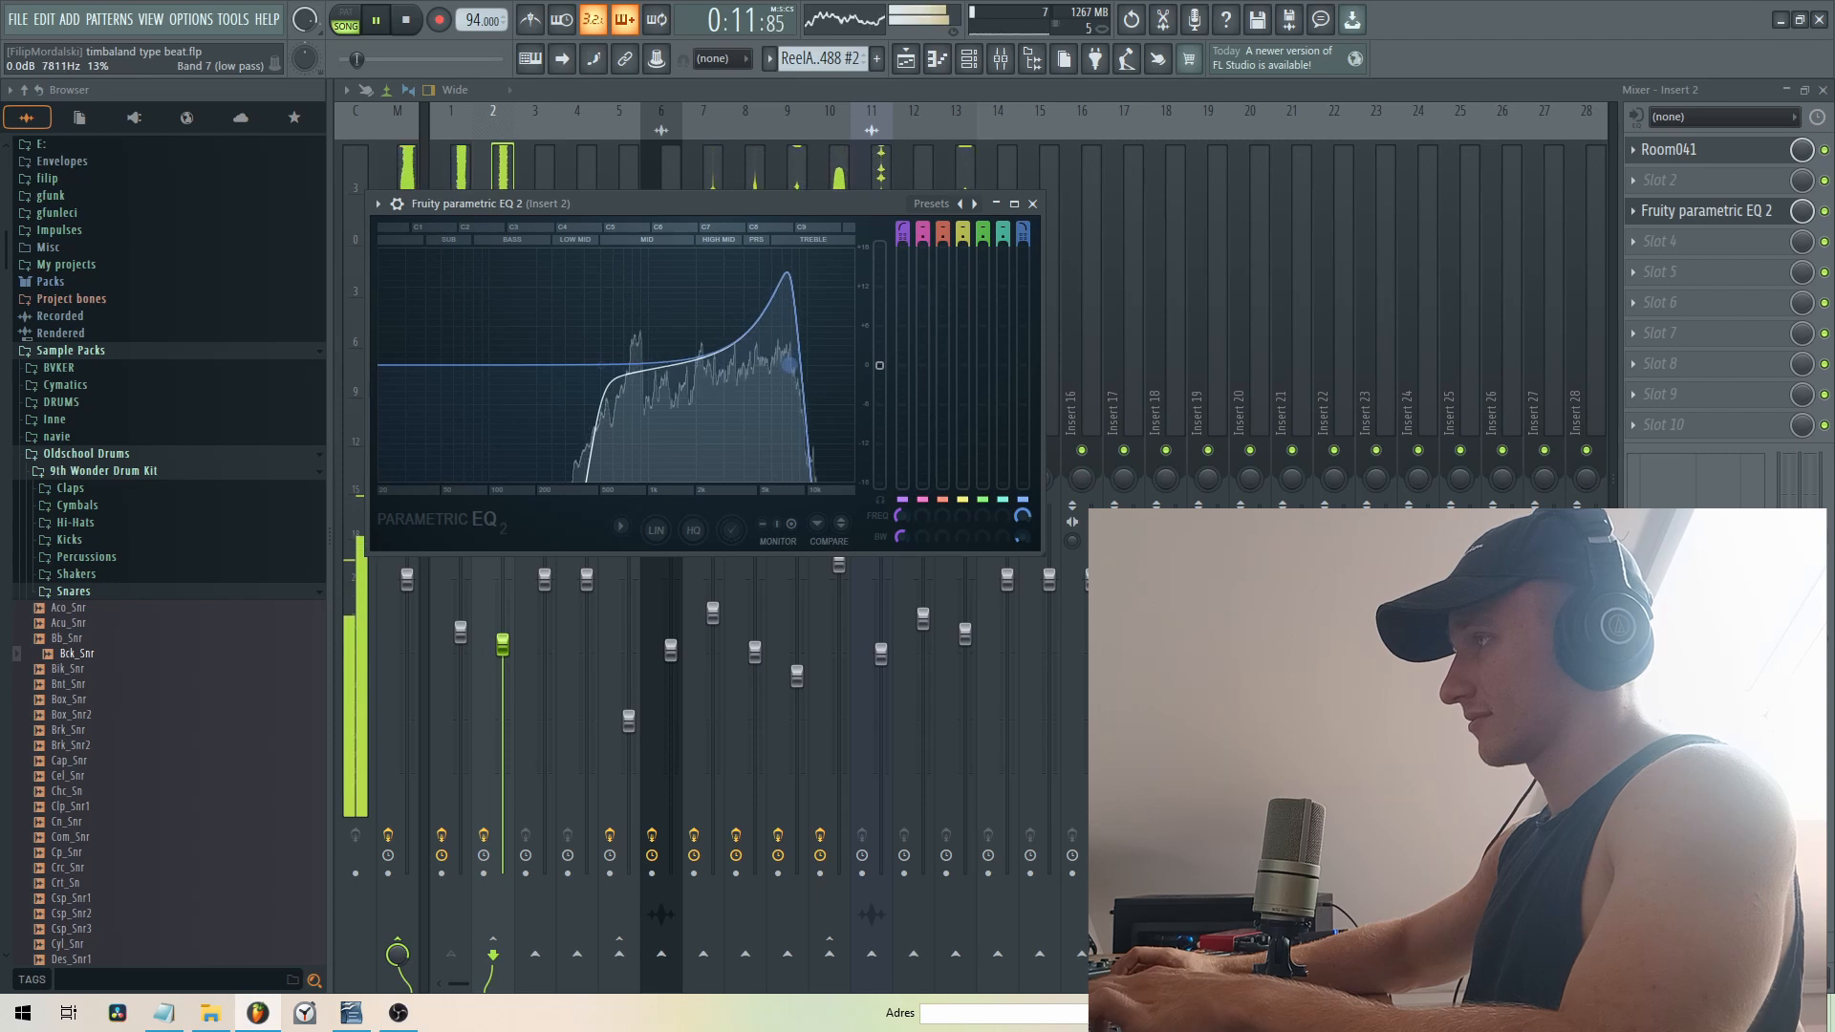
scroll(790, 365, up, 8)
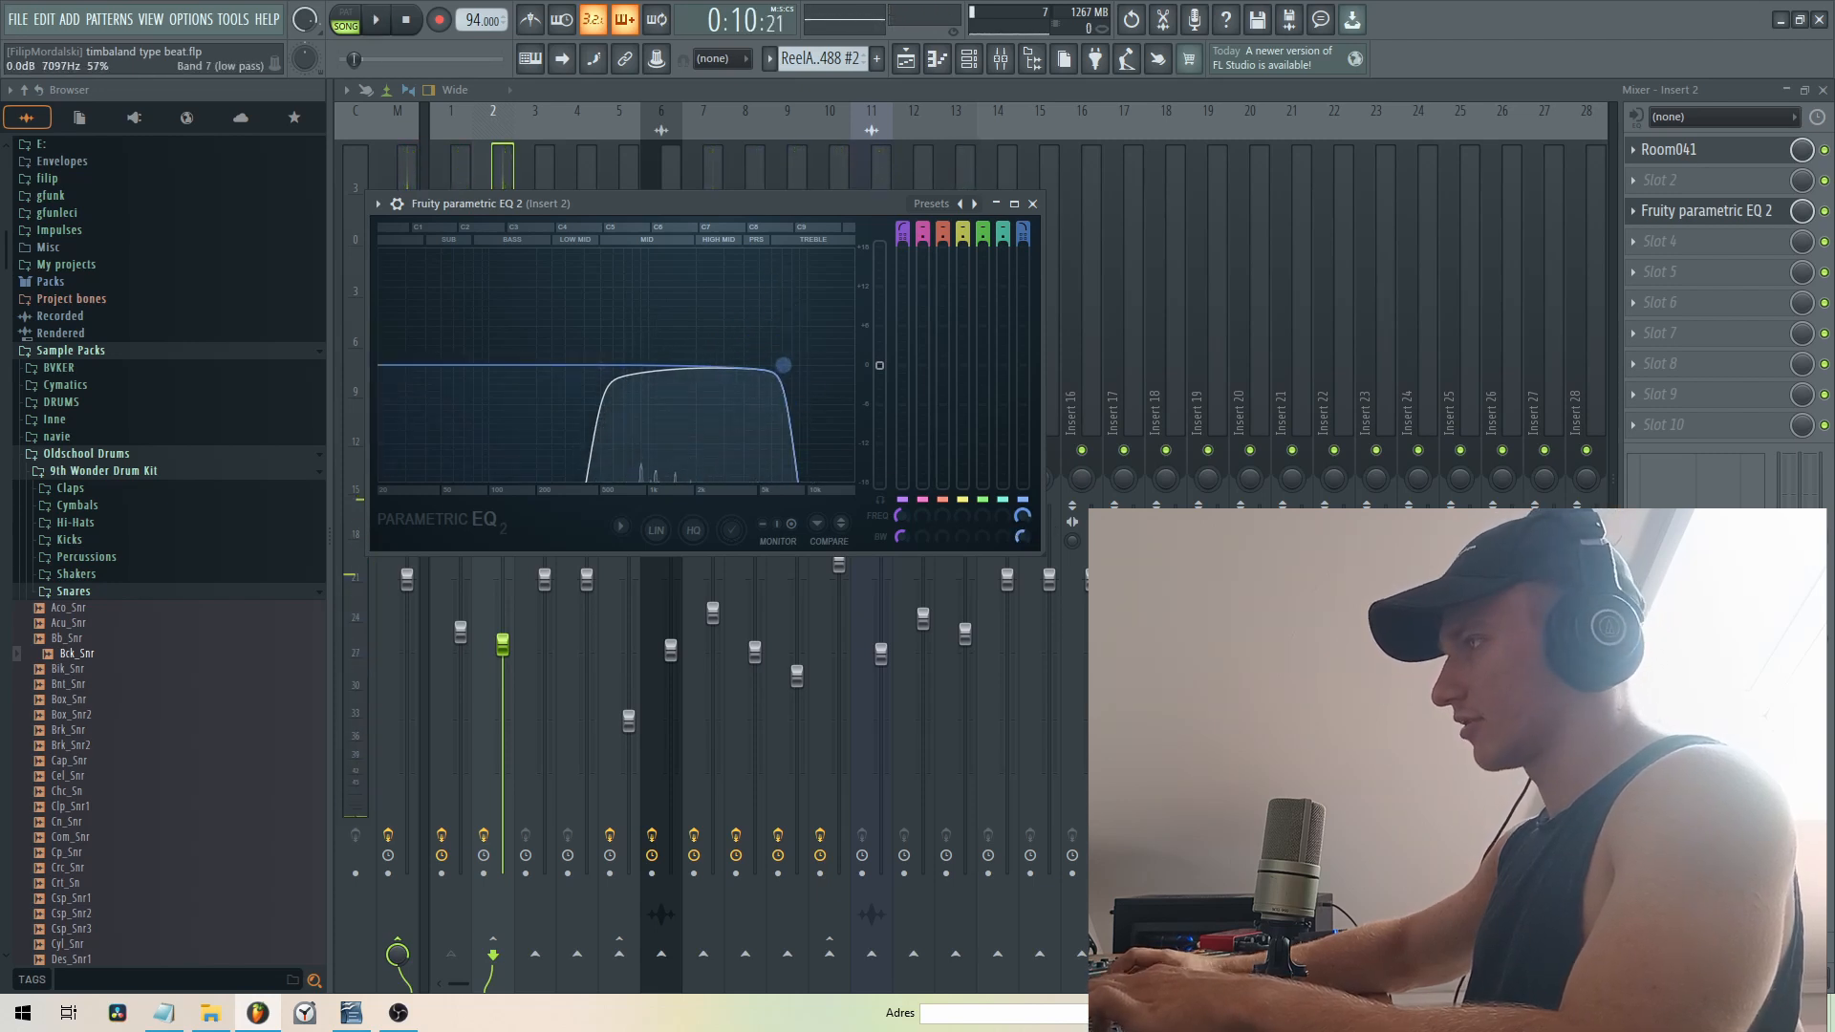
click(504, 116)
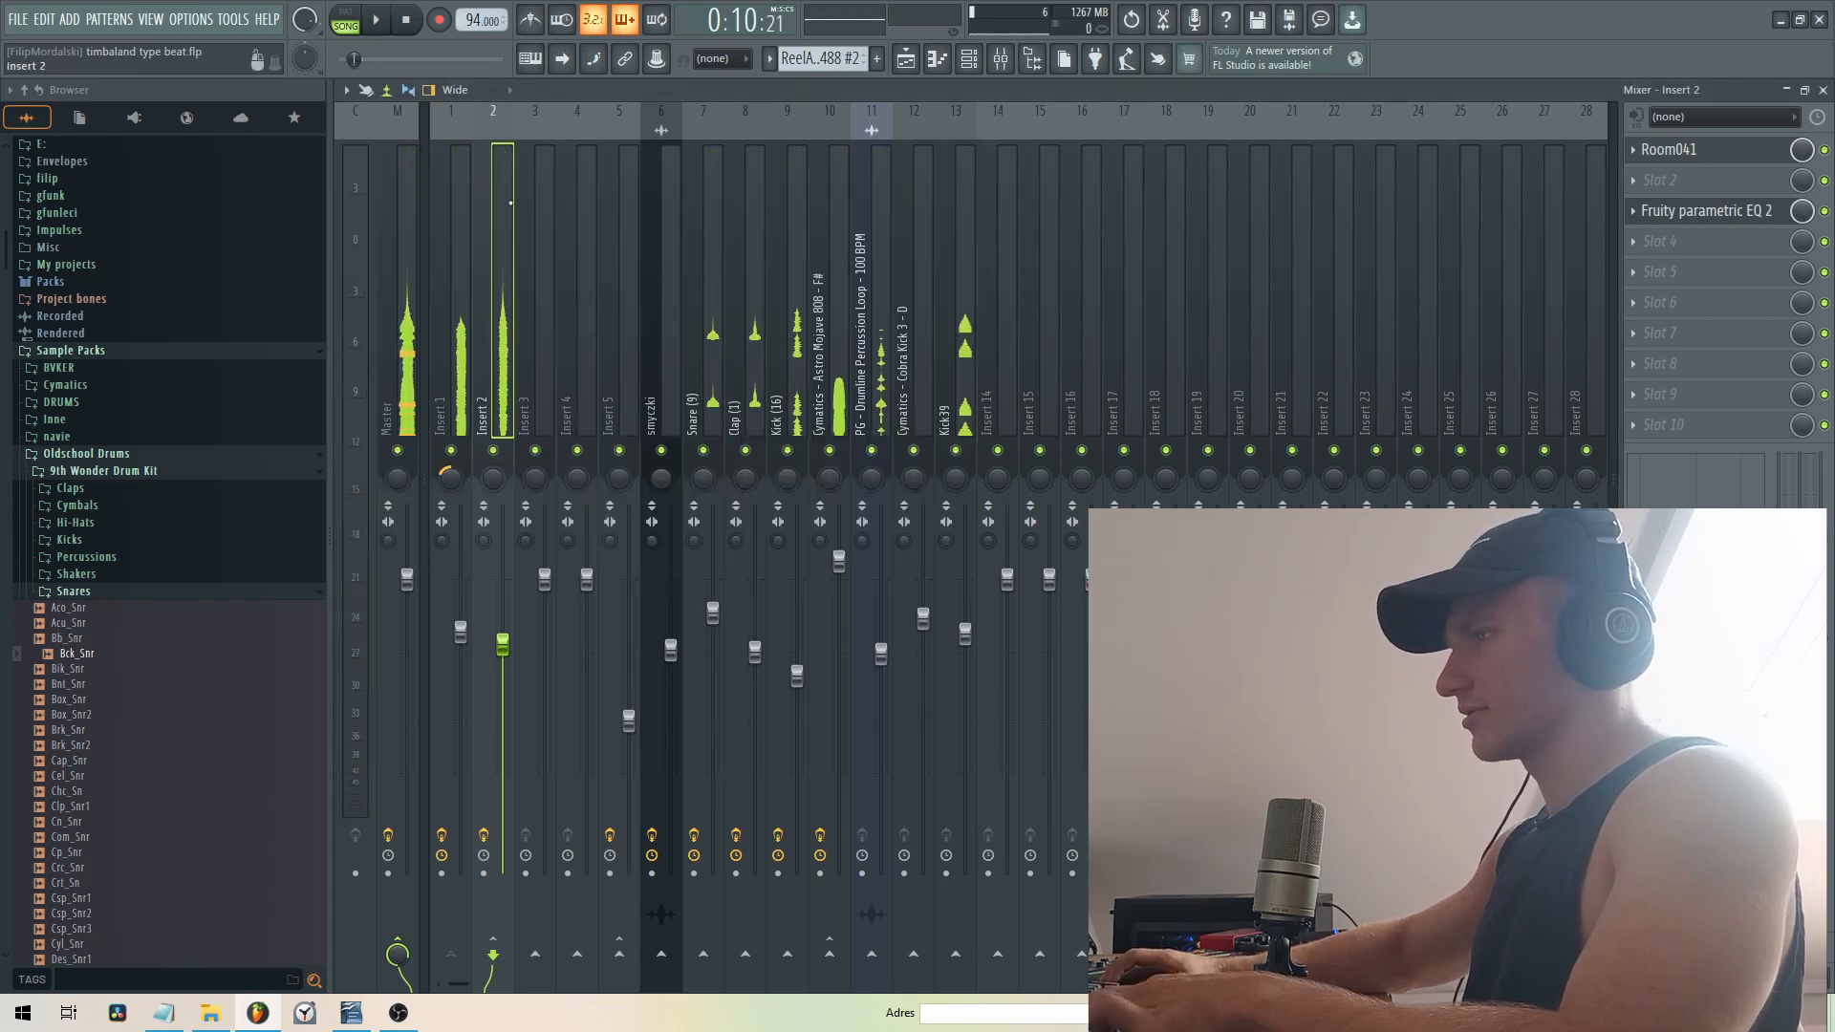
- Lower the Insert 2 volume to 44% (-14.7 dB) during playback
key(space)
drag(503, 675, 503, 722)
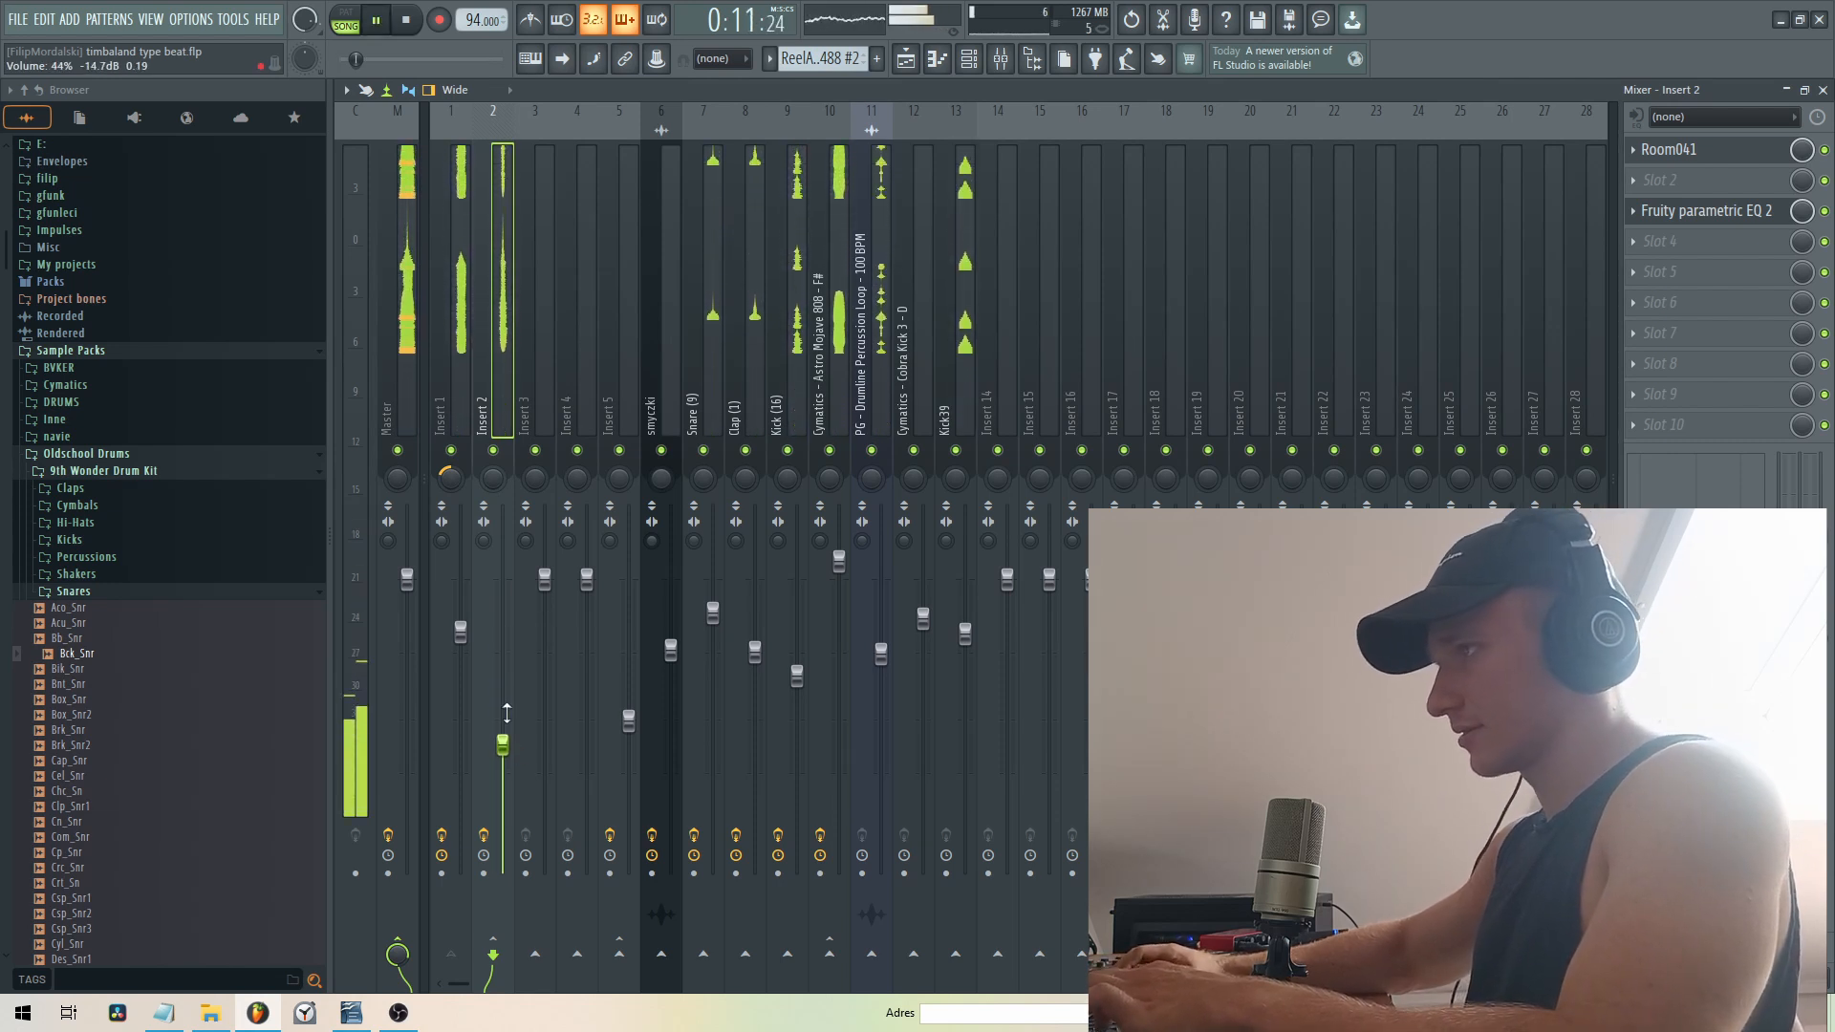
key(space)
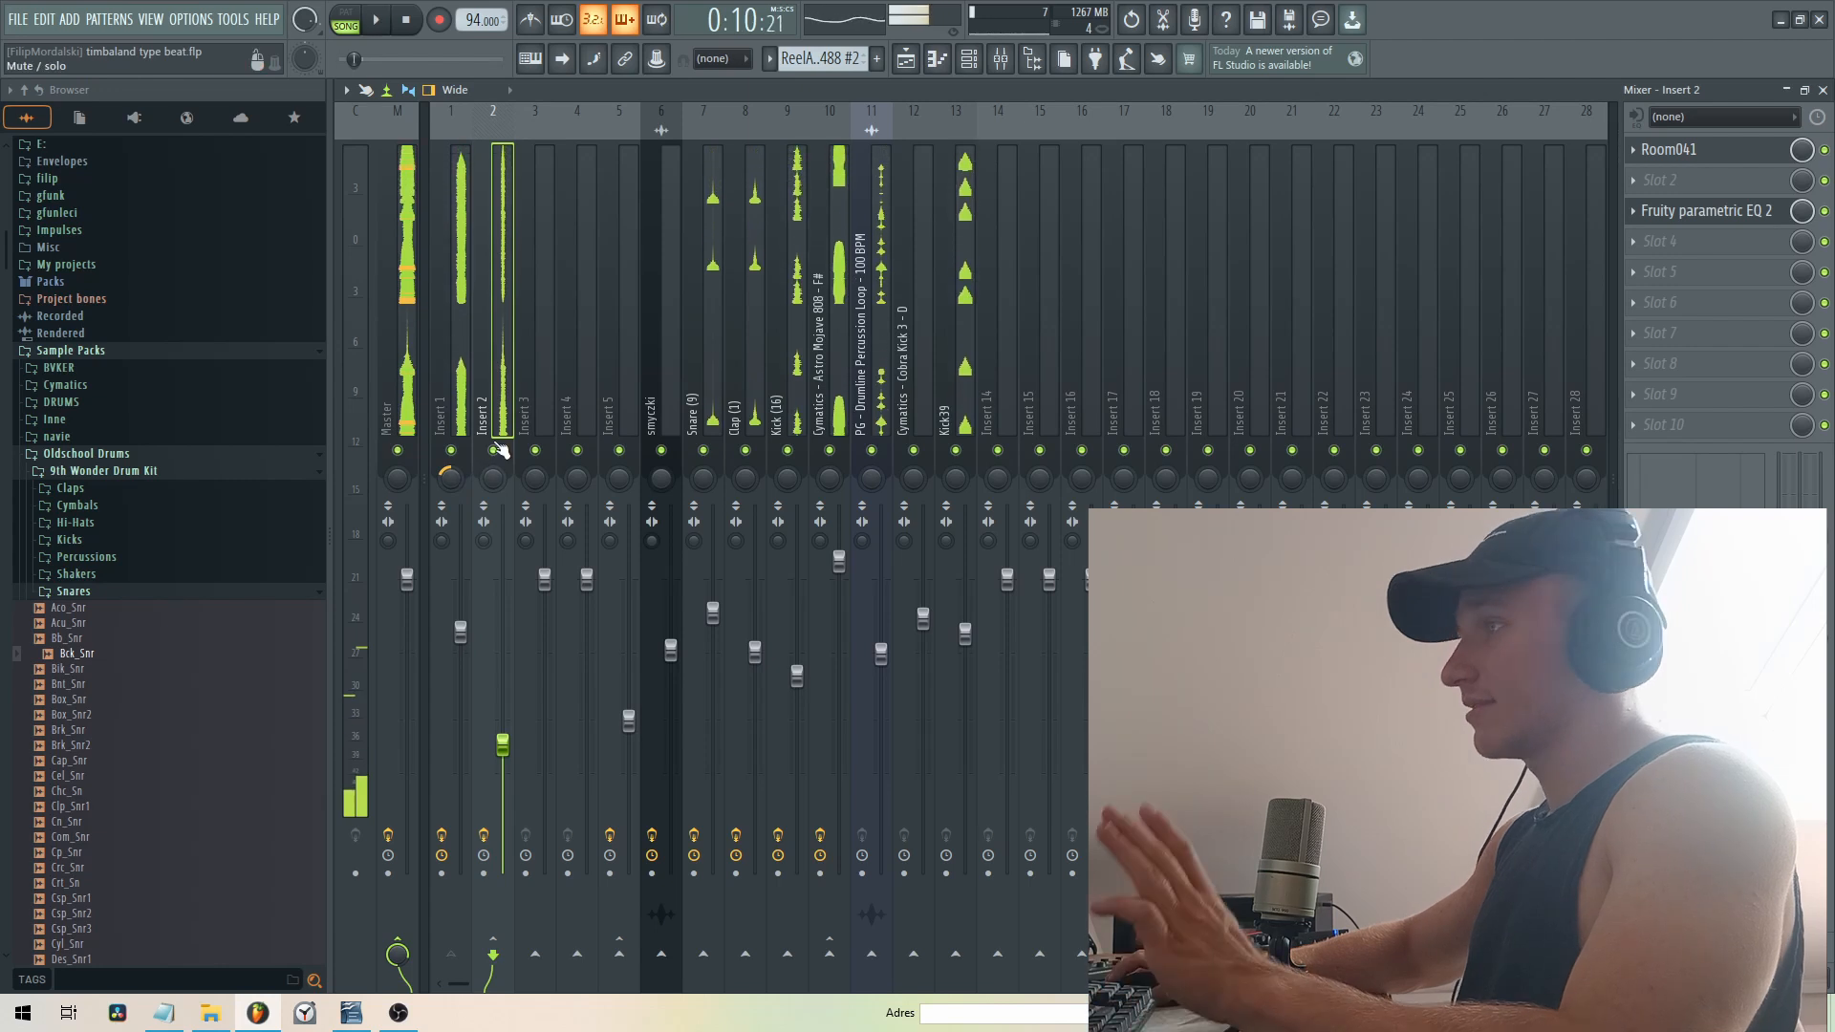
- Compare the beat with the Insert 2 reverb muted and unmuted
click(459, 417)
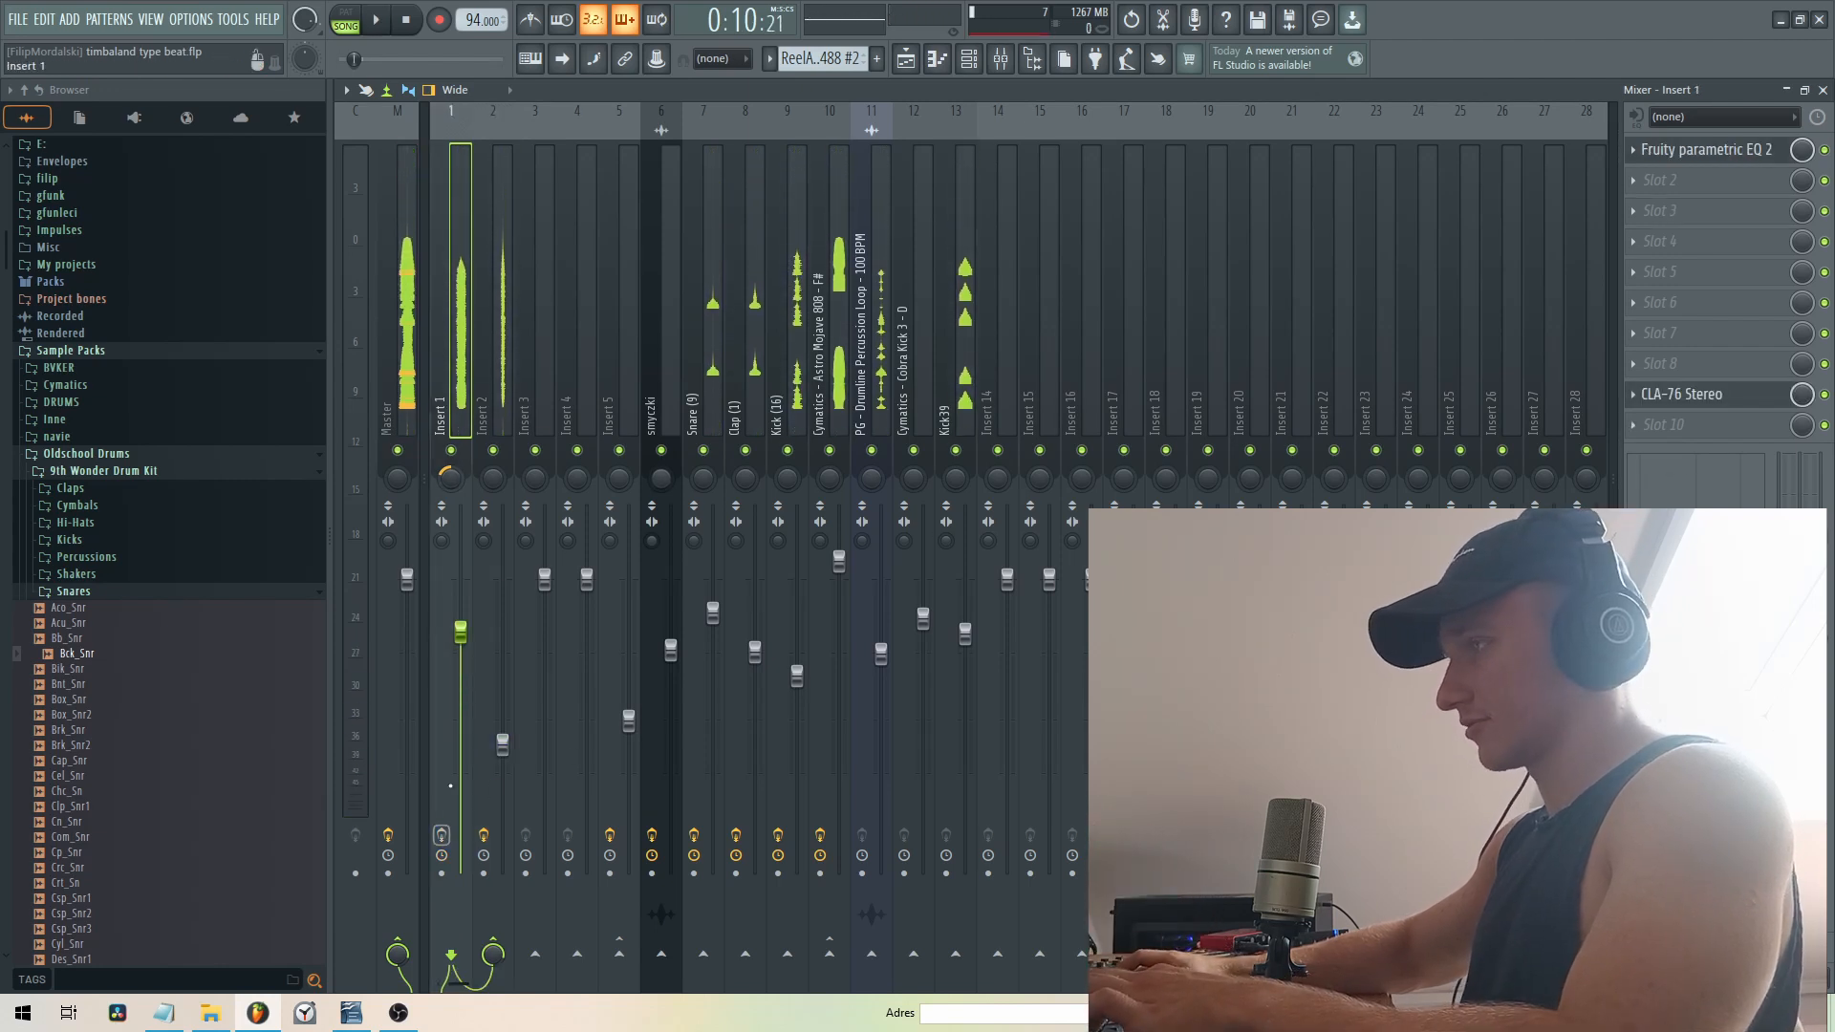
key(space)
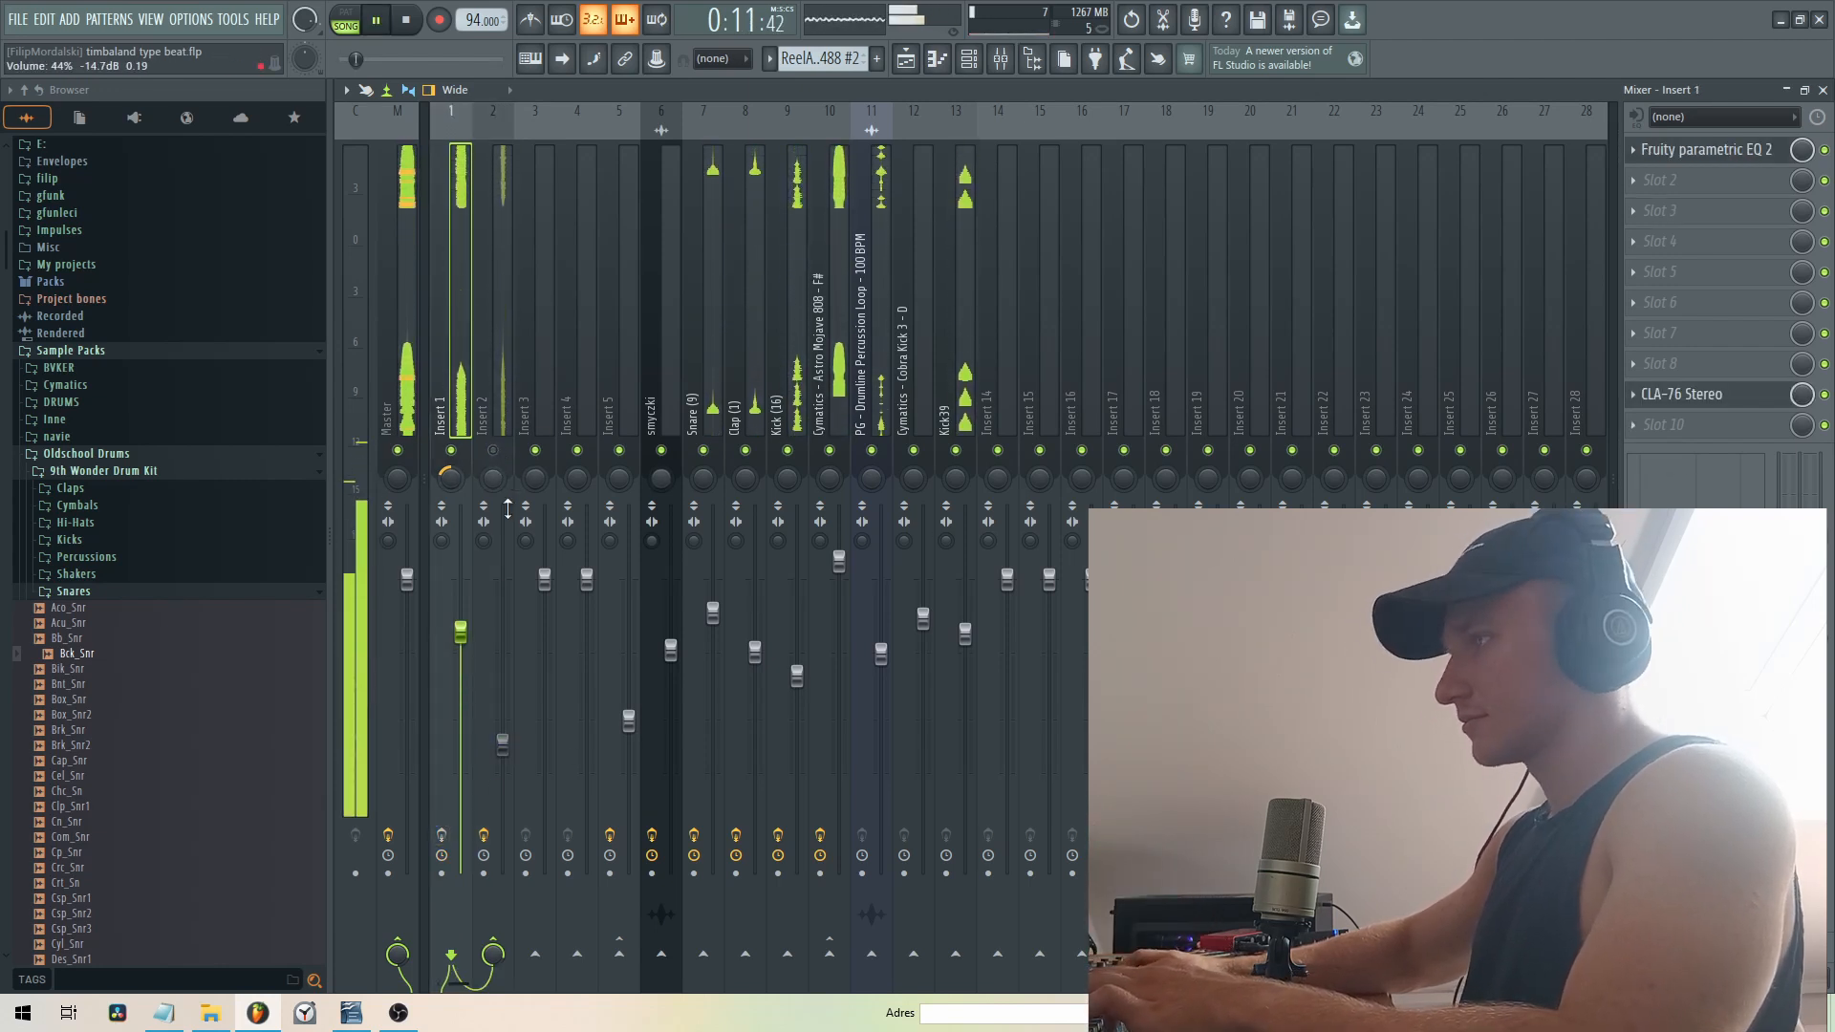
click(442, 835)
key(space)
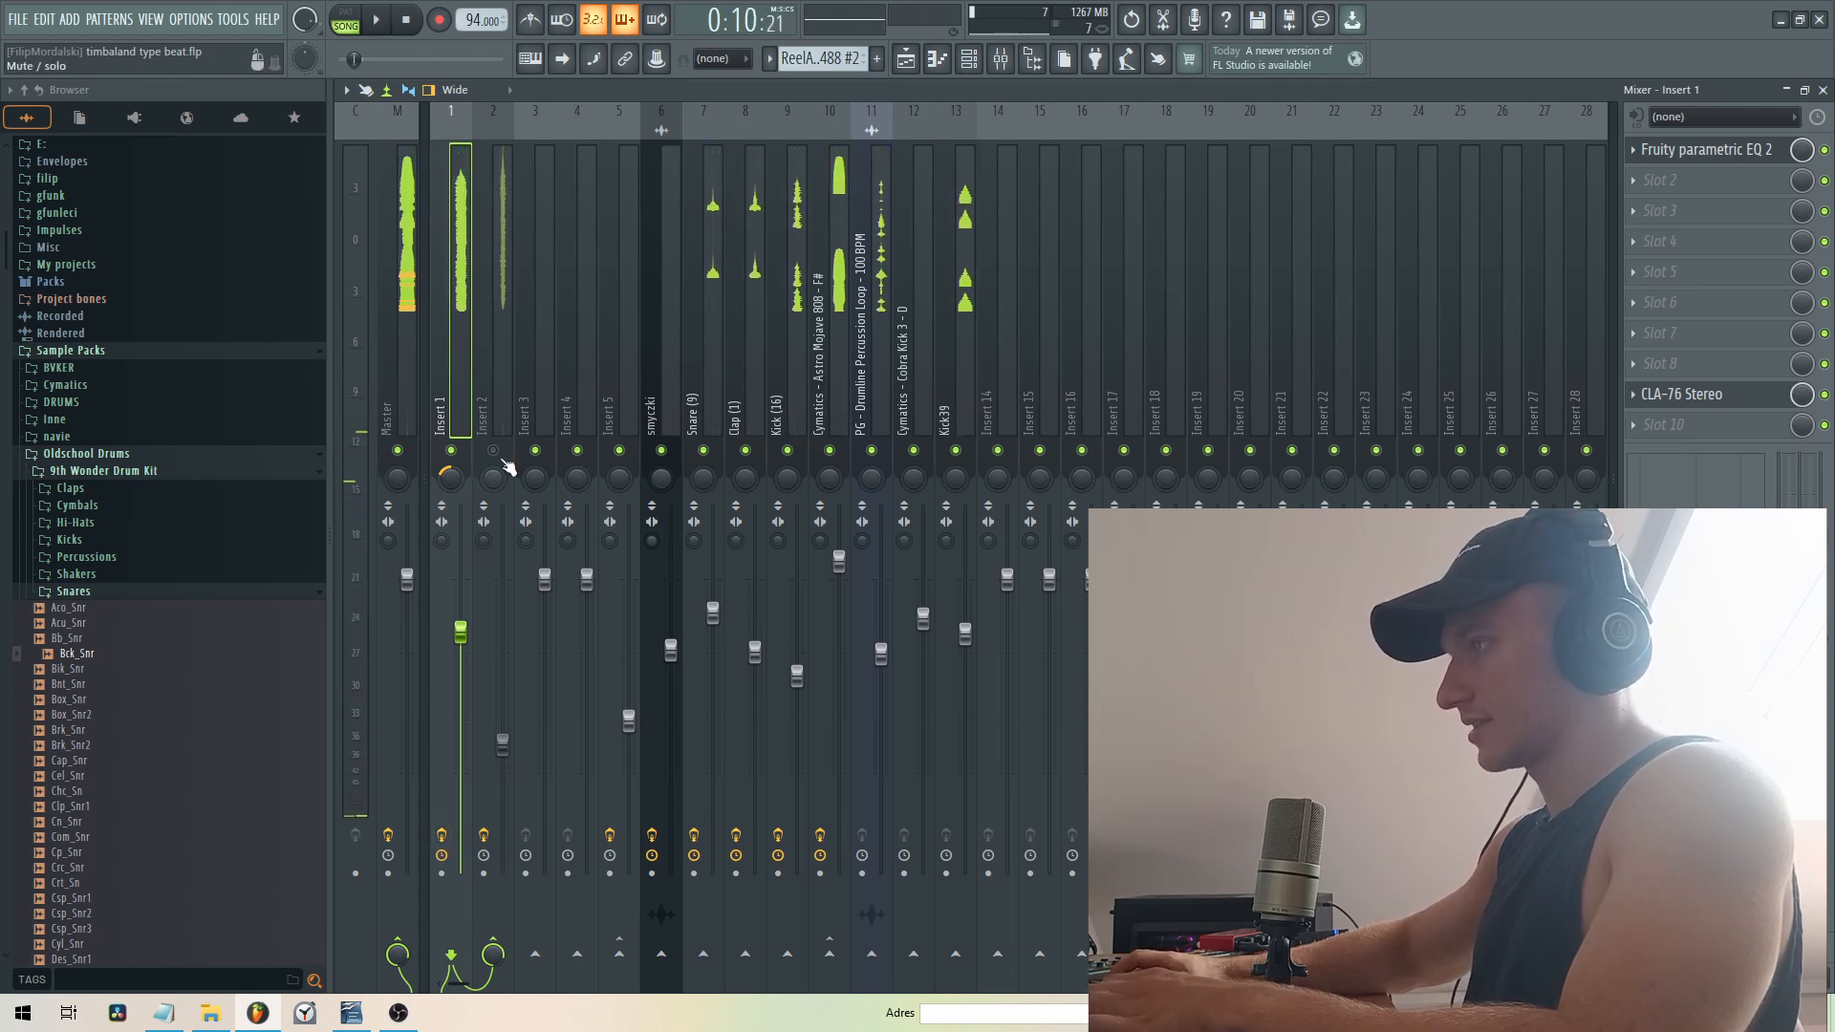
key(space)
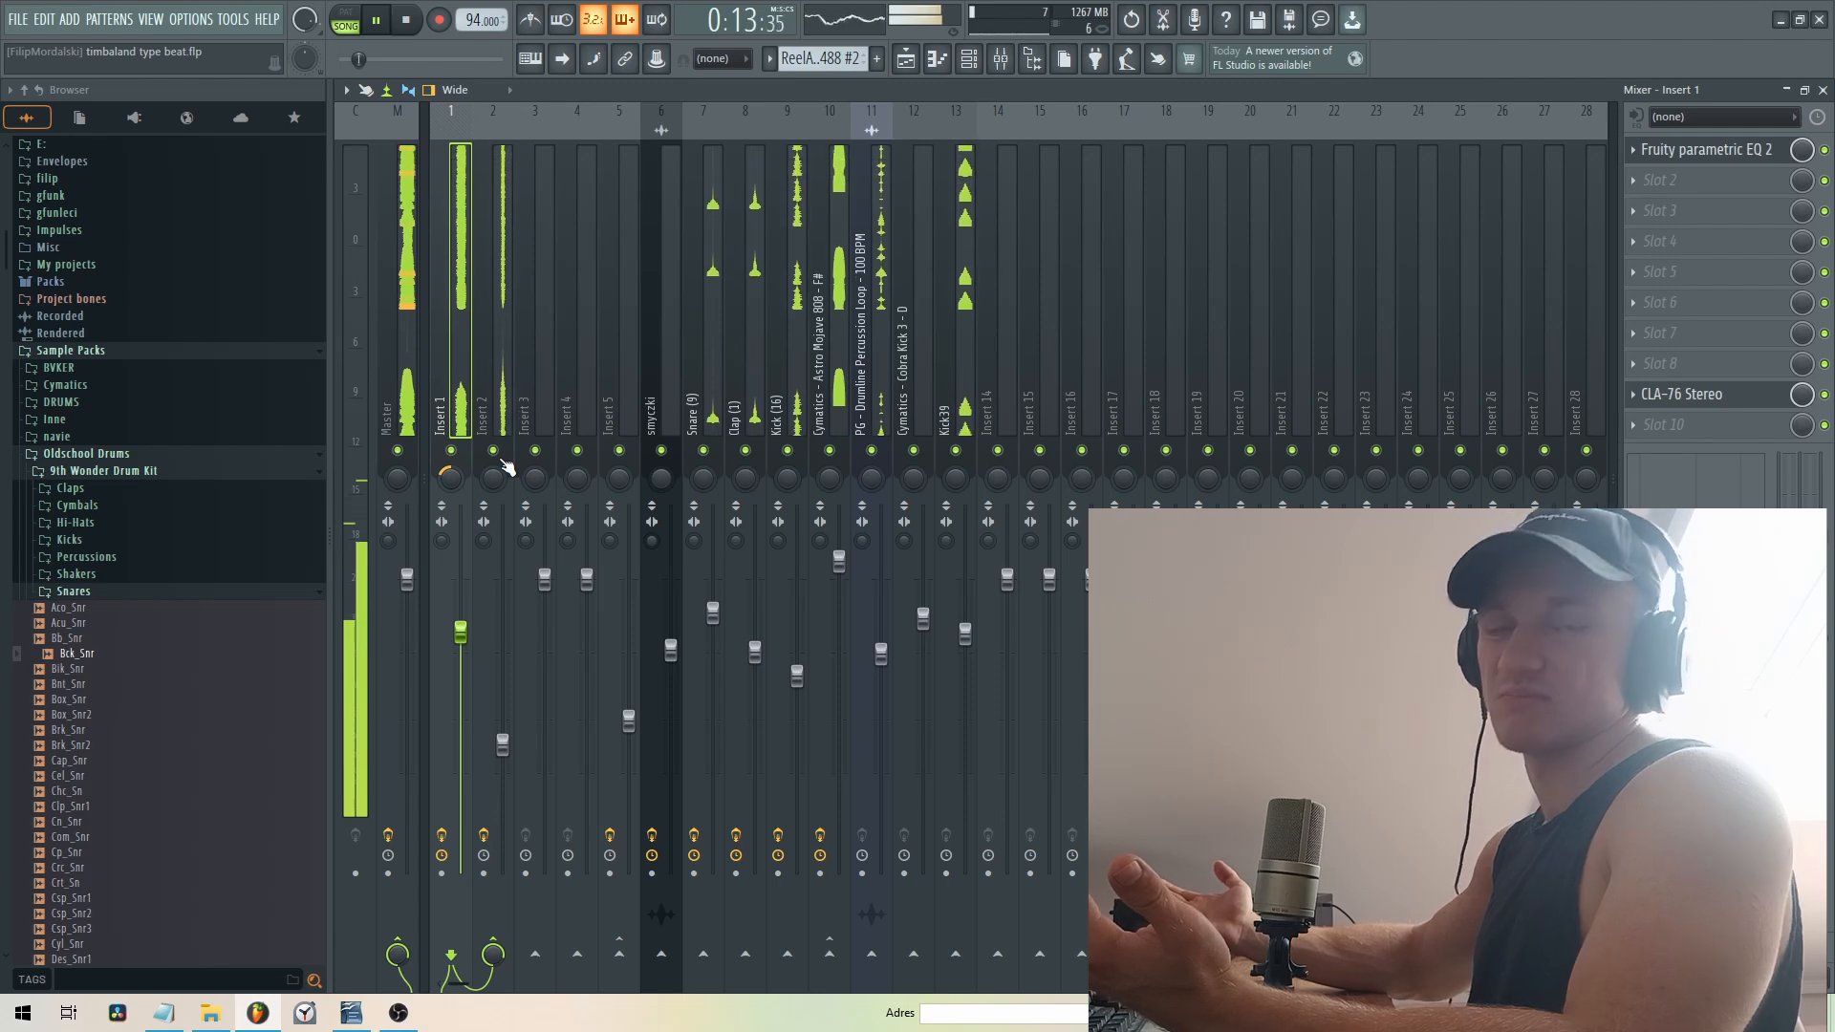
key(space)
- Route the Kick (16) mixer track to Insert 1 as a sidechain
click(779, 416)
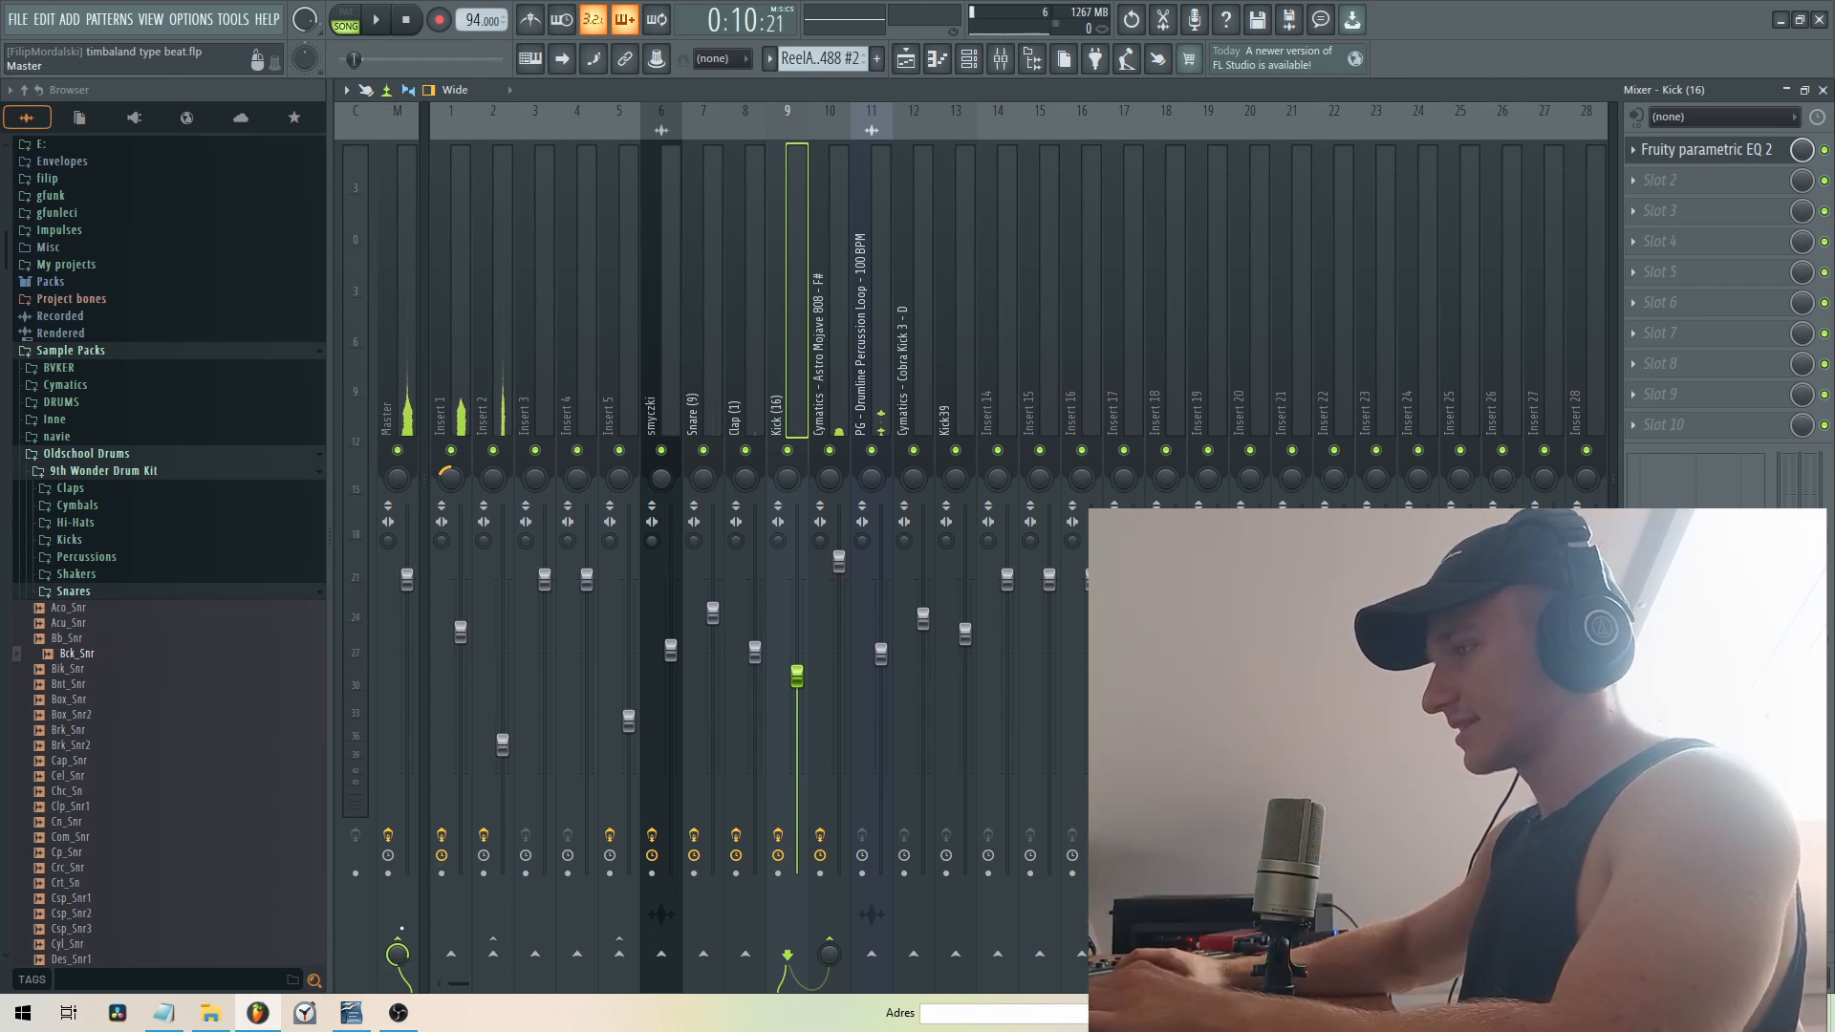
click(470, 377)
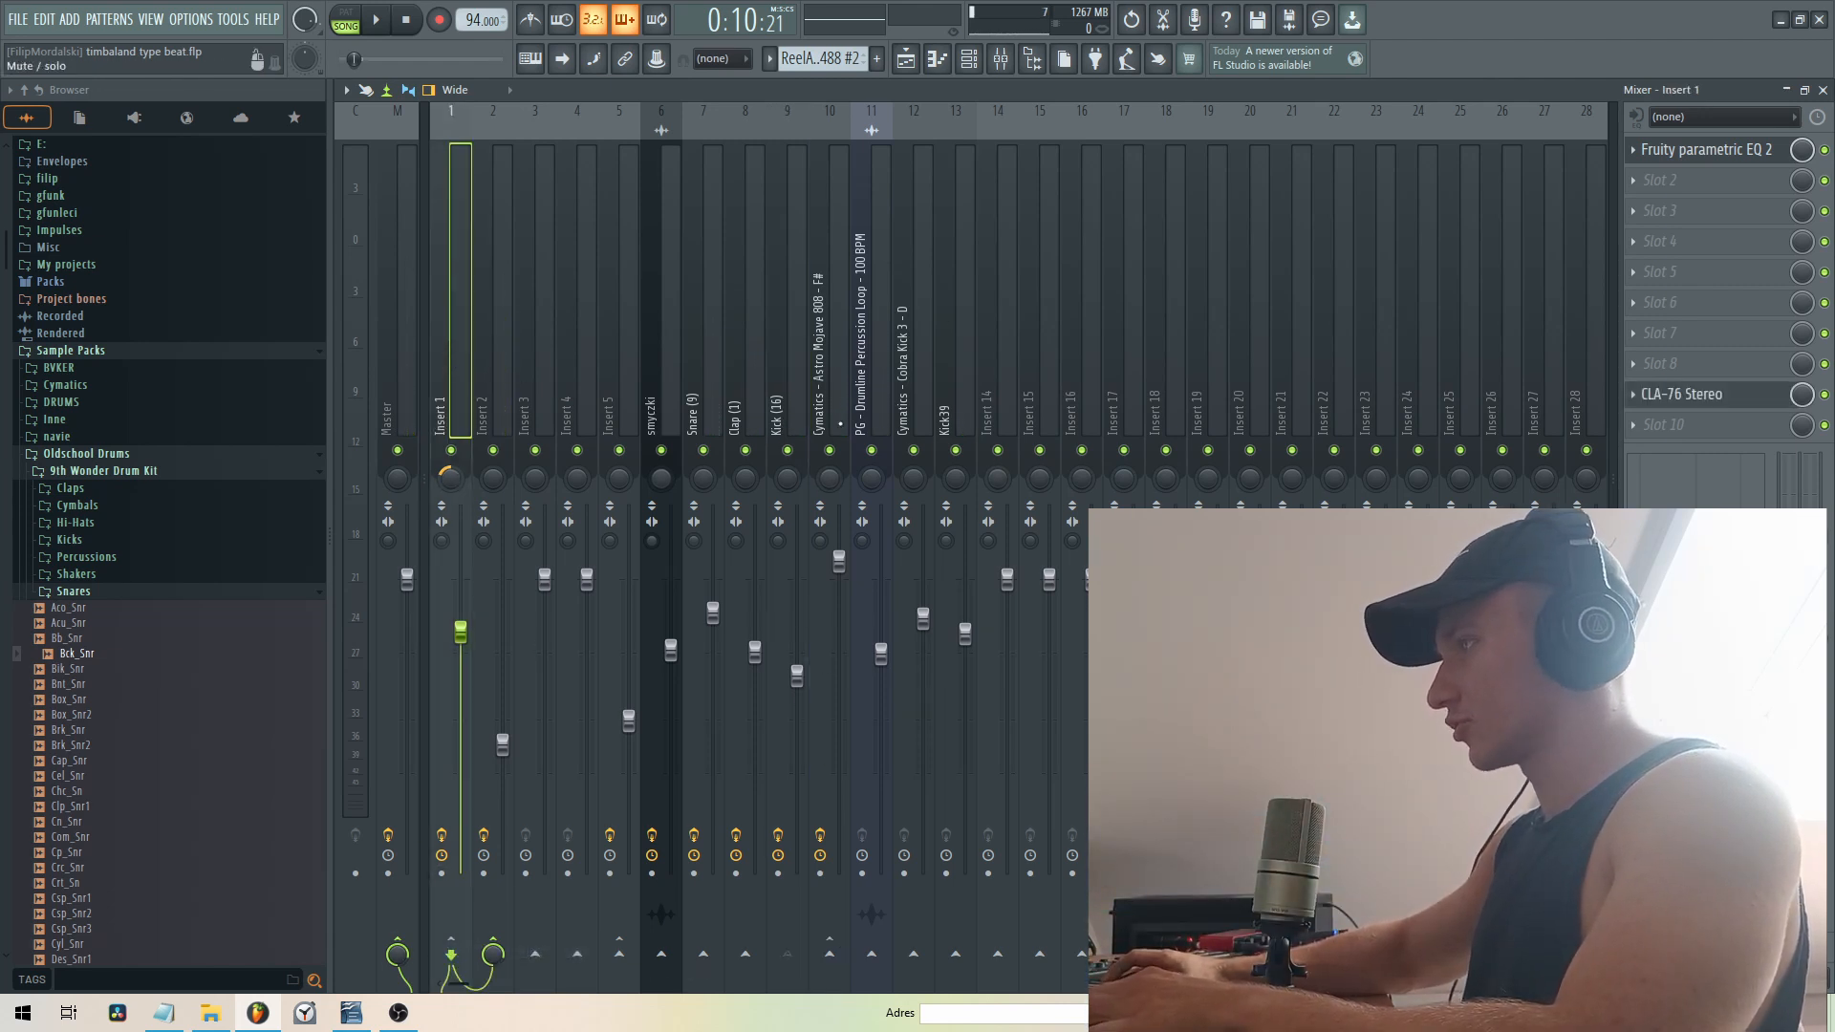
click(840, 424)
click(444, 411)
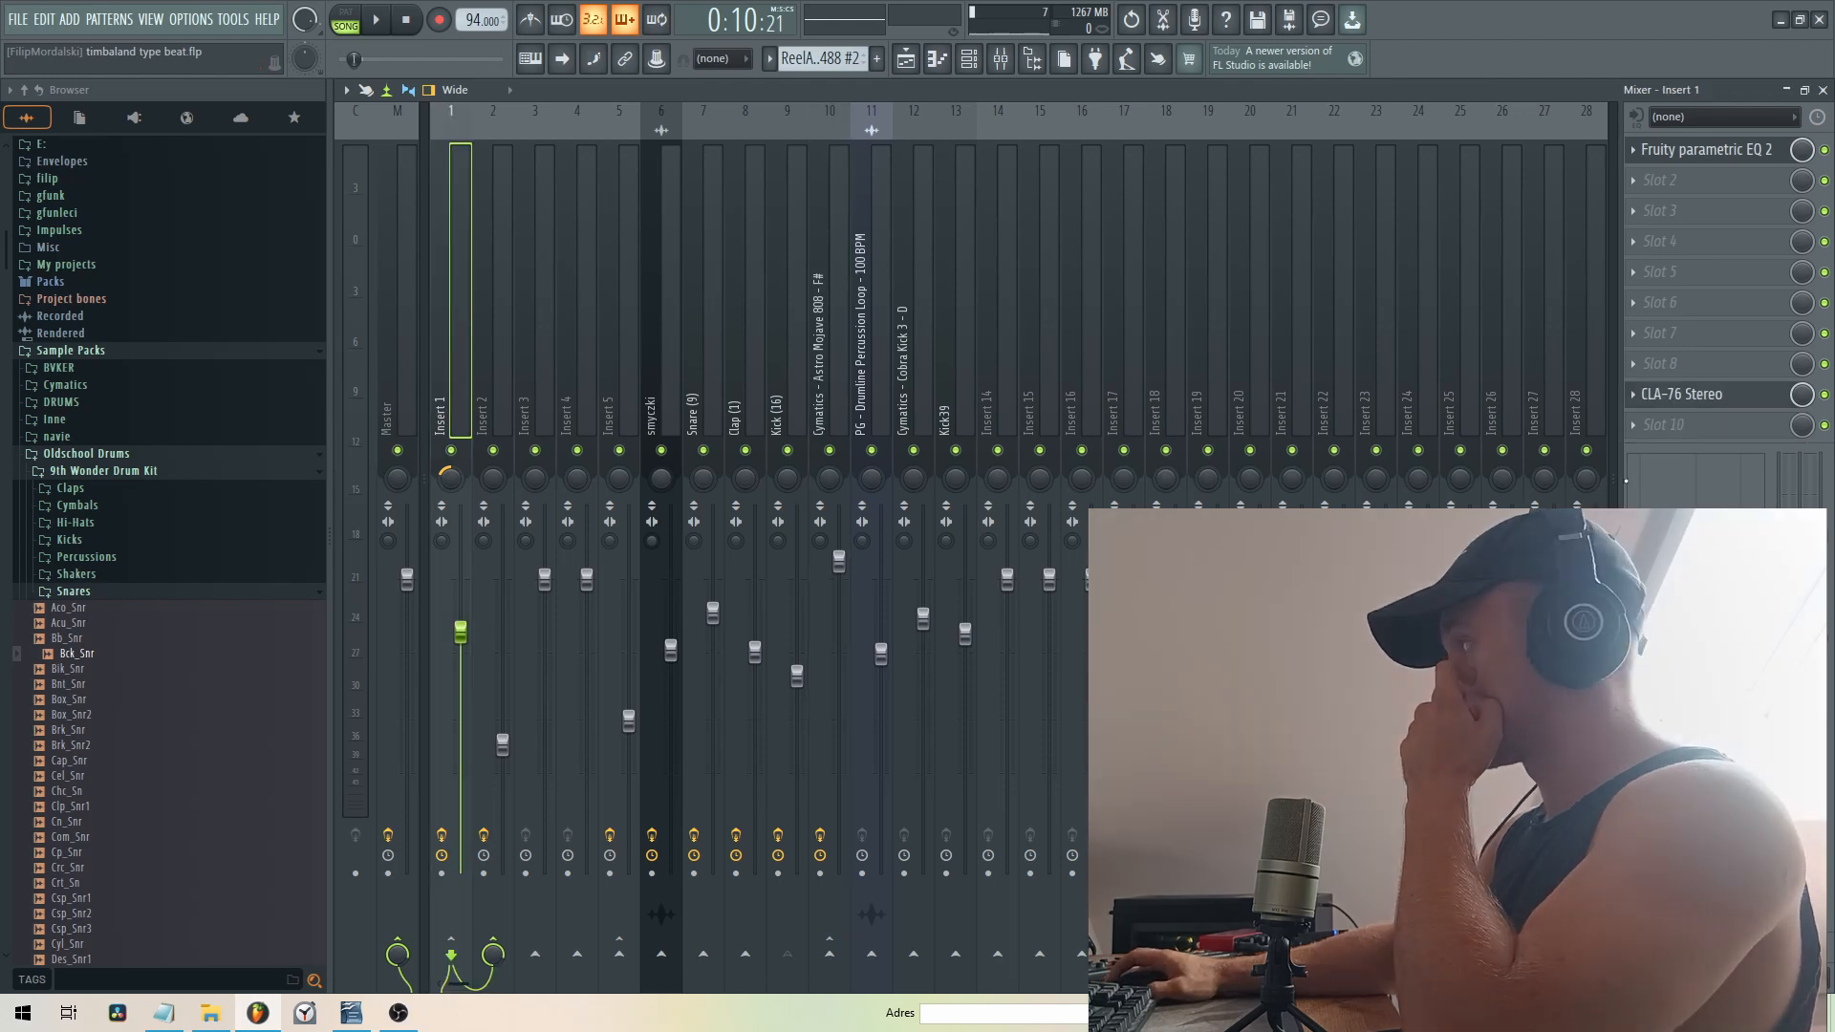
click(1669, 302)
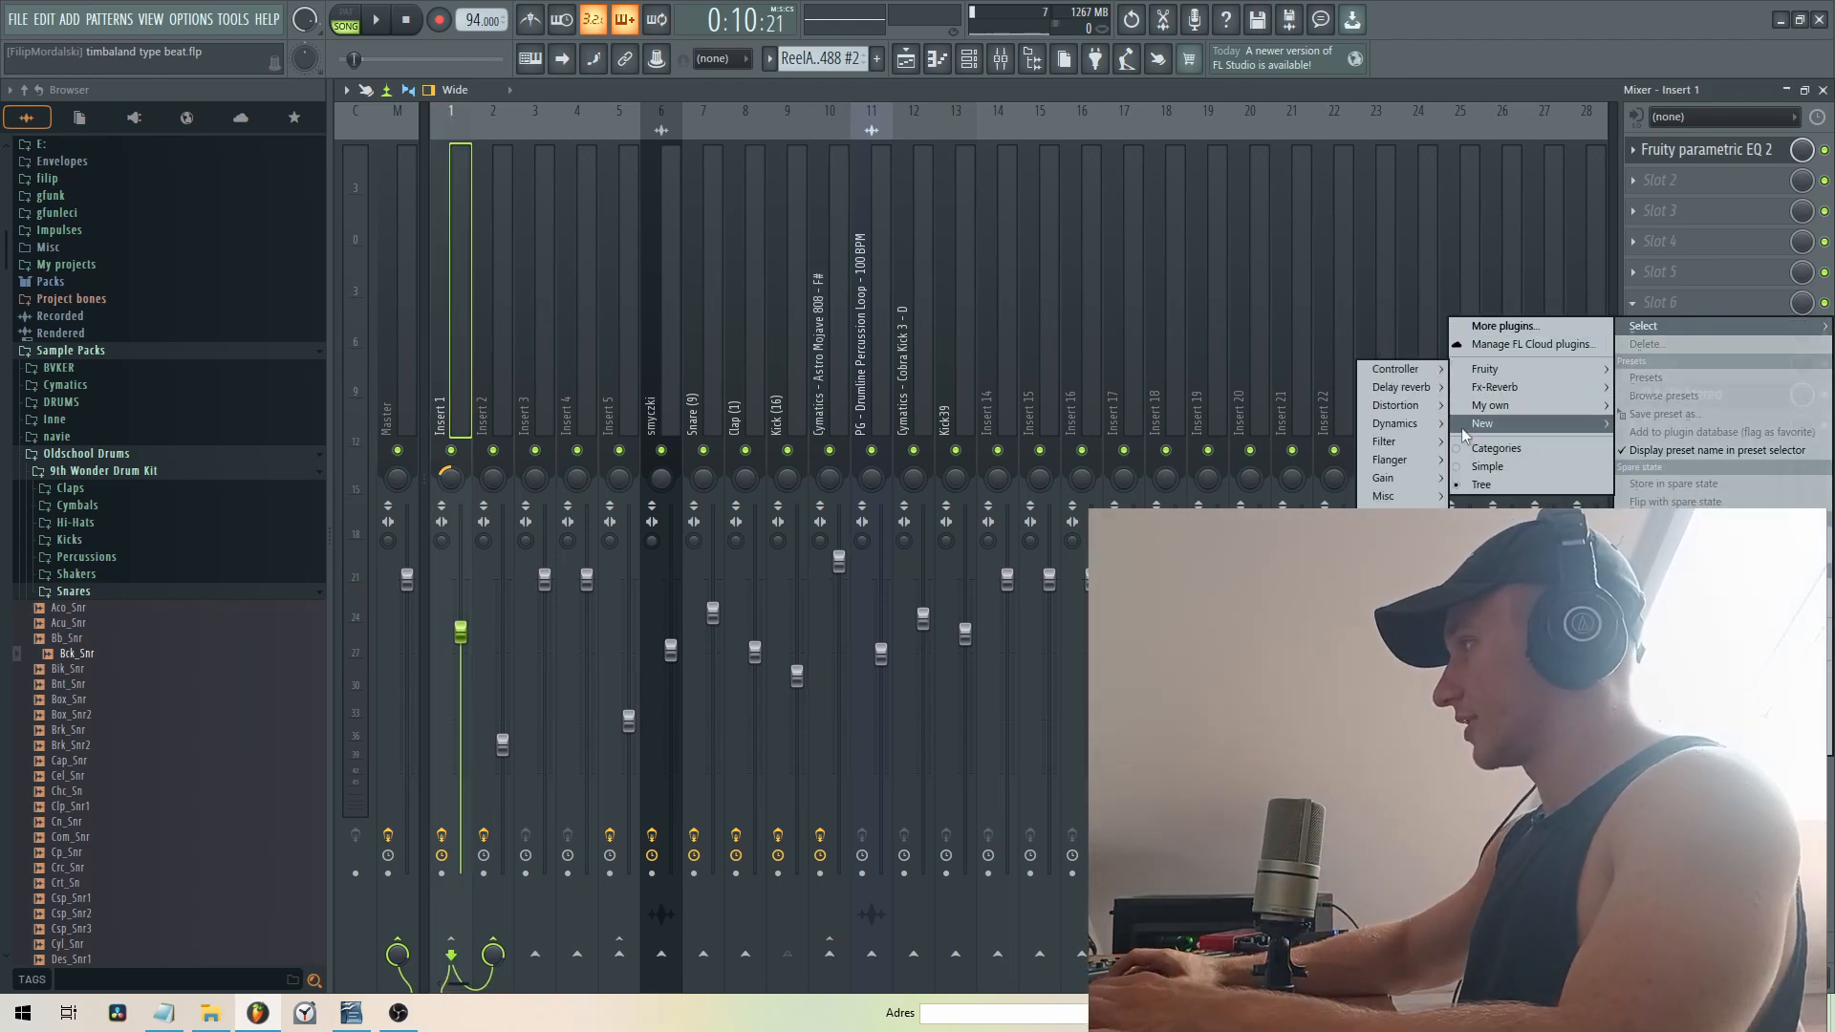
mouse_move(1514, 379)
click(783, 638)
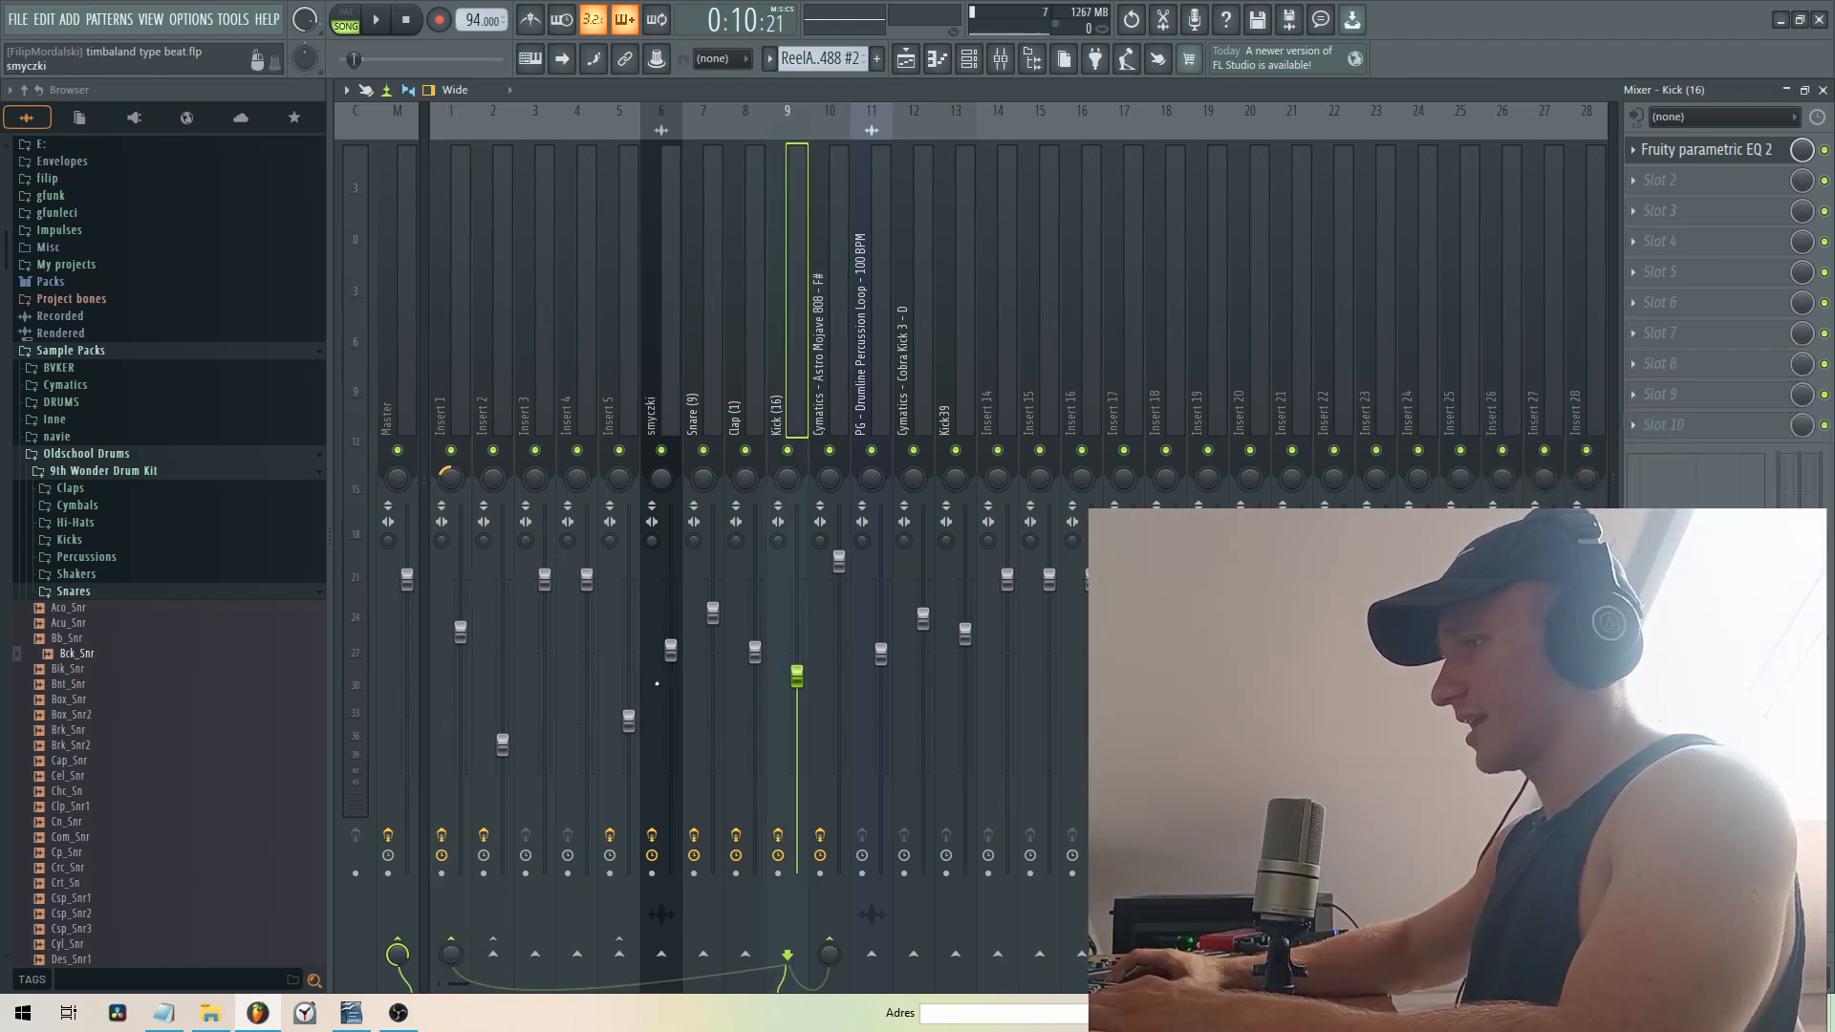
right_click(453, 952)
click(485, 951)
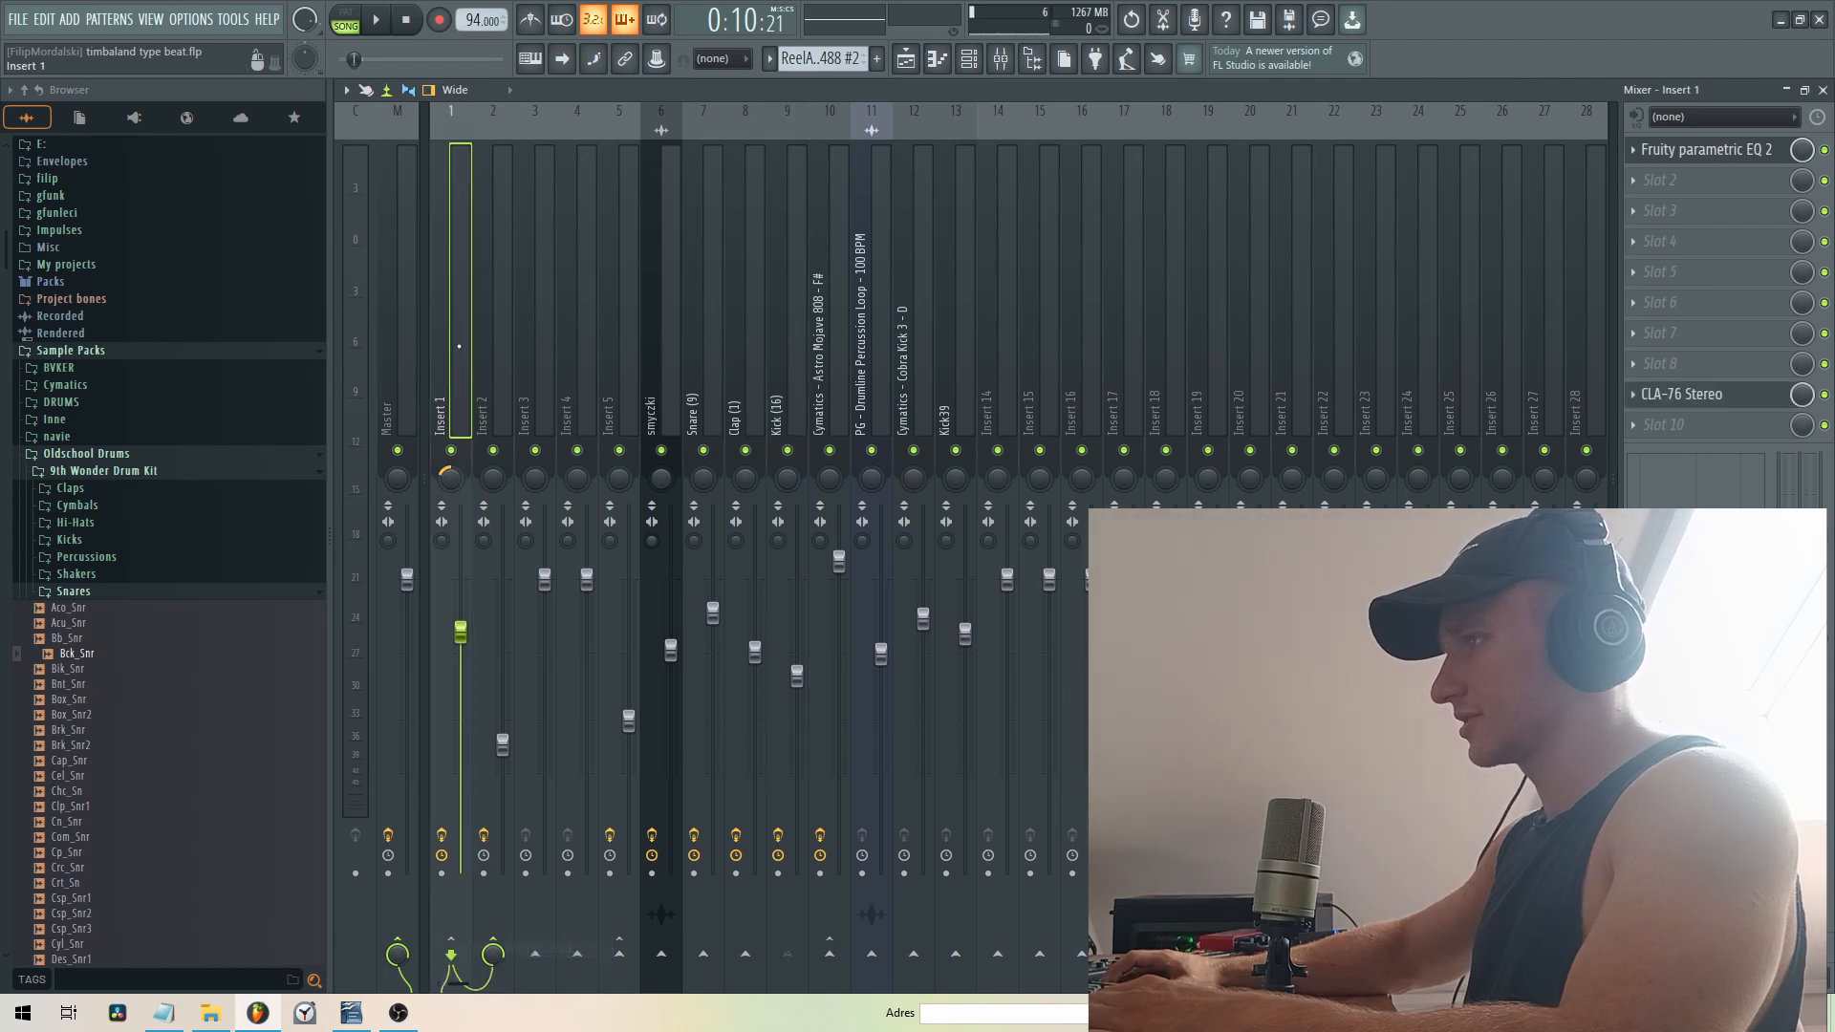
- Load Fruity Limiter into slot 6 of Insert 1
click(453, 745)
click(1634, 305)
mouse_move(1549, 368)
mouse_move(1412, 425)
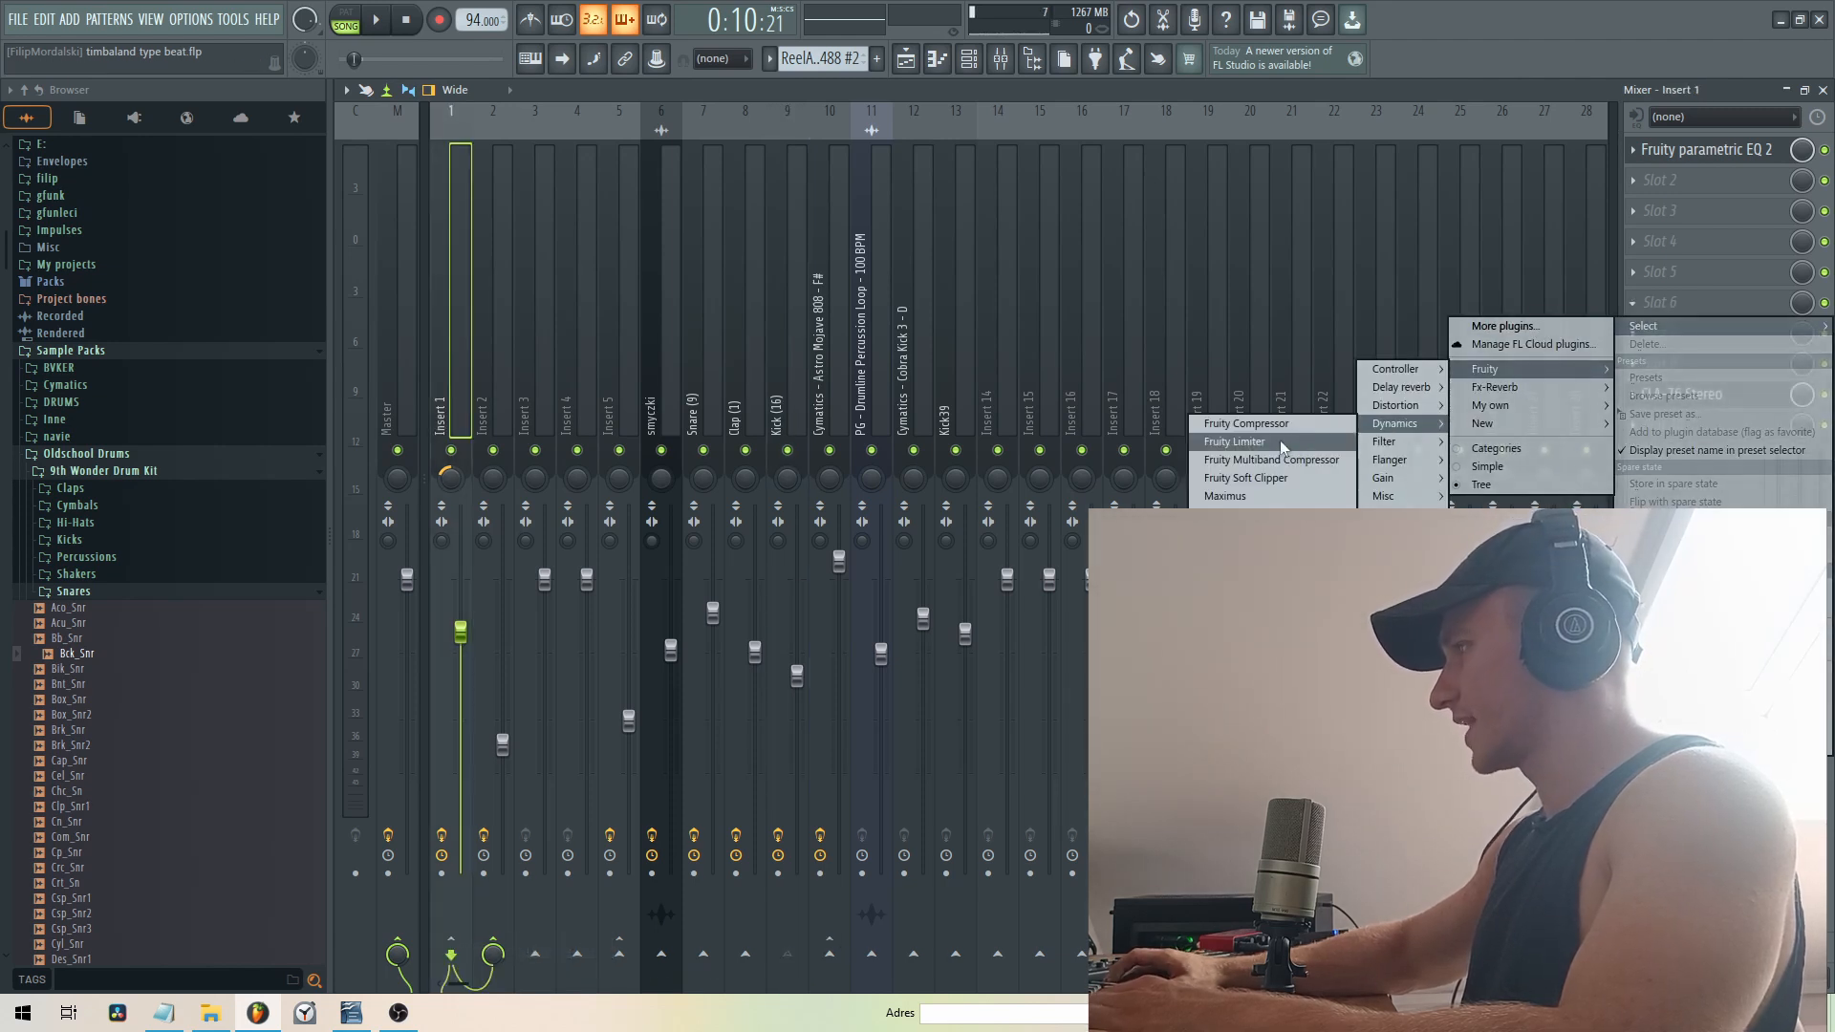
click(1280, 440)
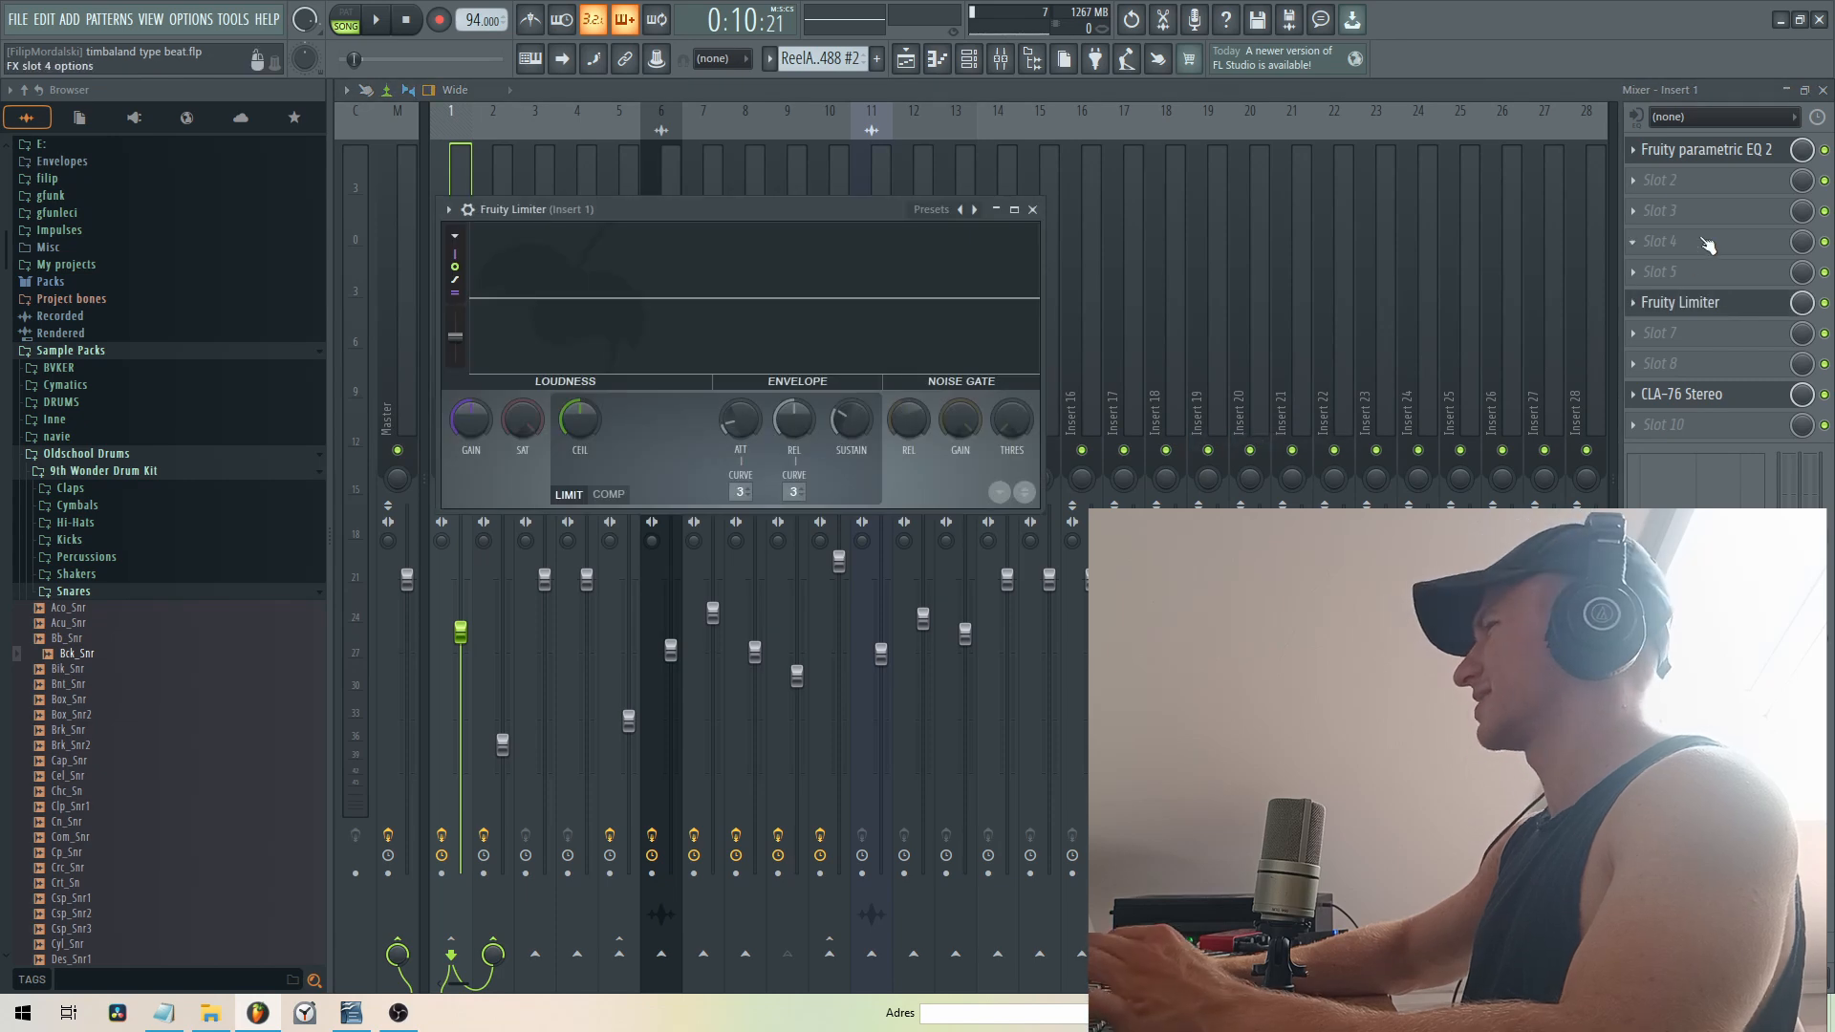
- Switch Insert 1's Fruity Limiter to compressor mode, set its sidechain input to 1 and raise the ratio
click(1633, 302)
click(1712, 209)
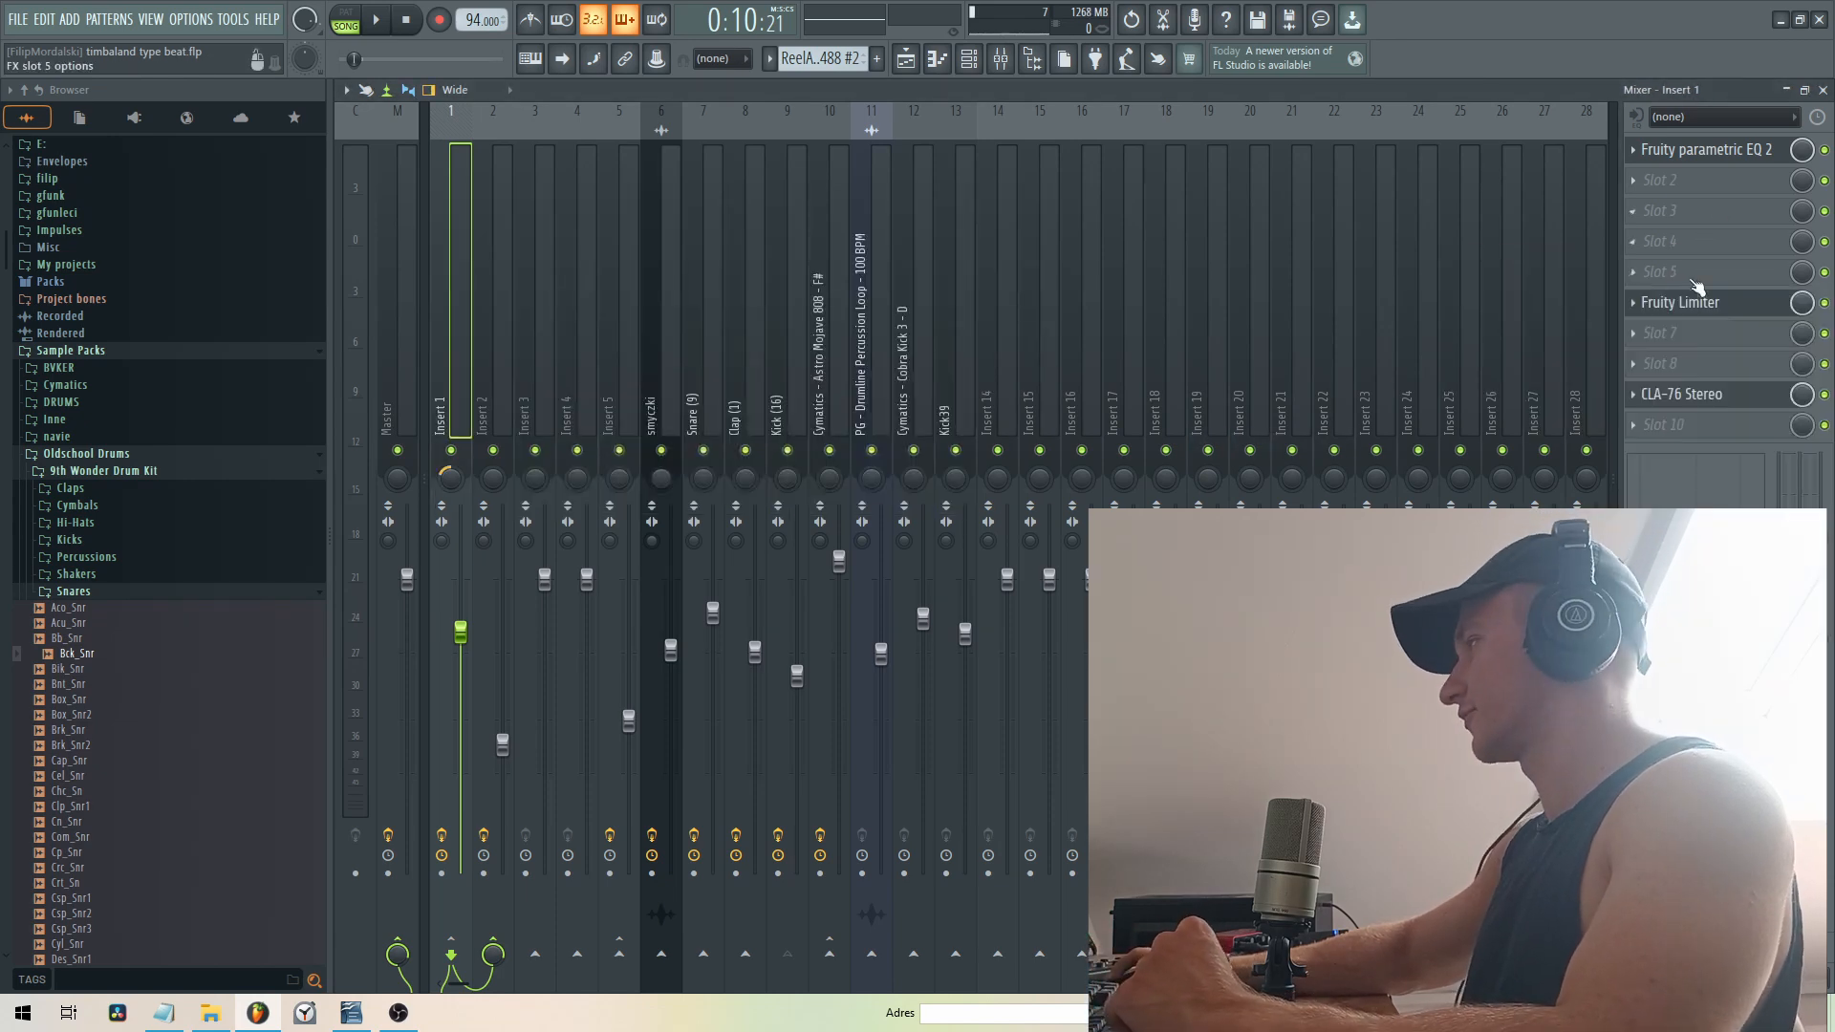
click(1688, 303)
click(608, 494)
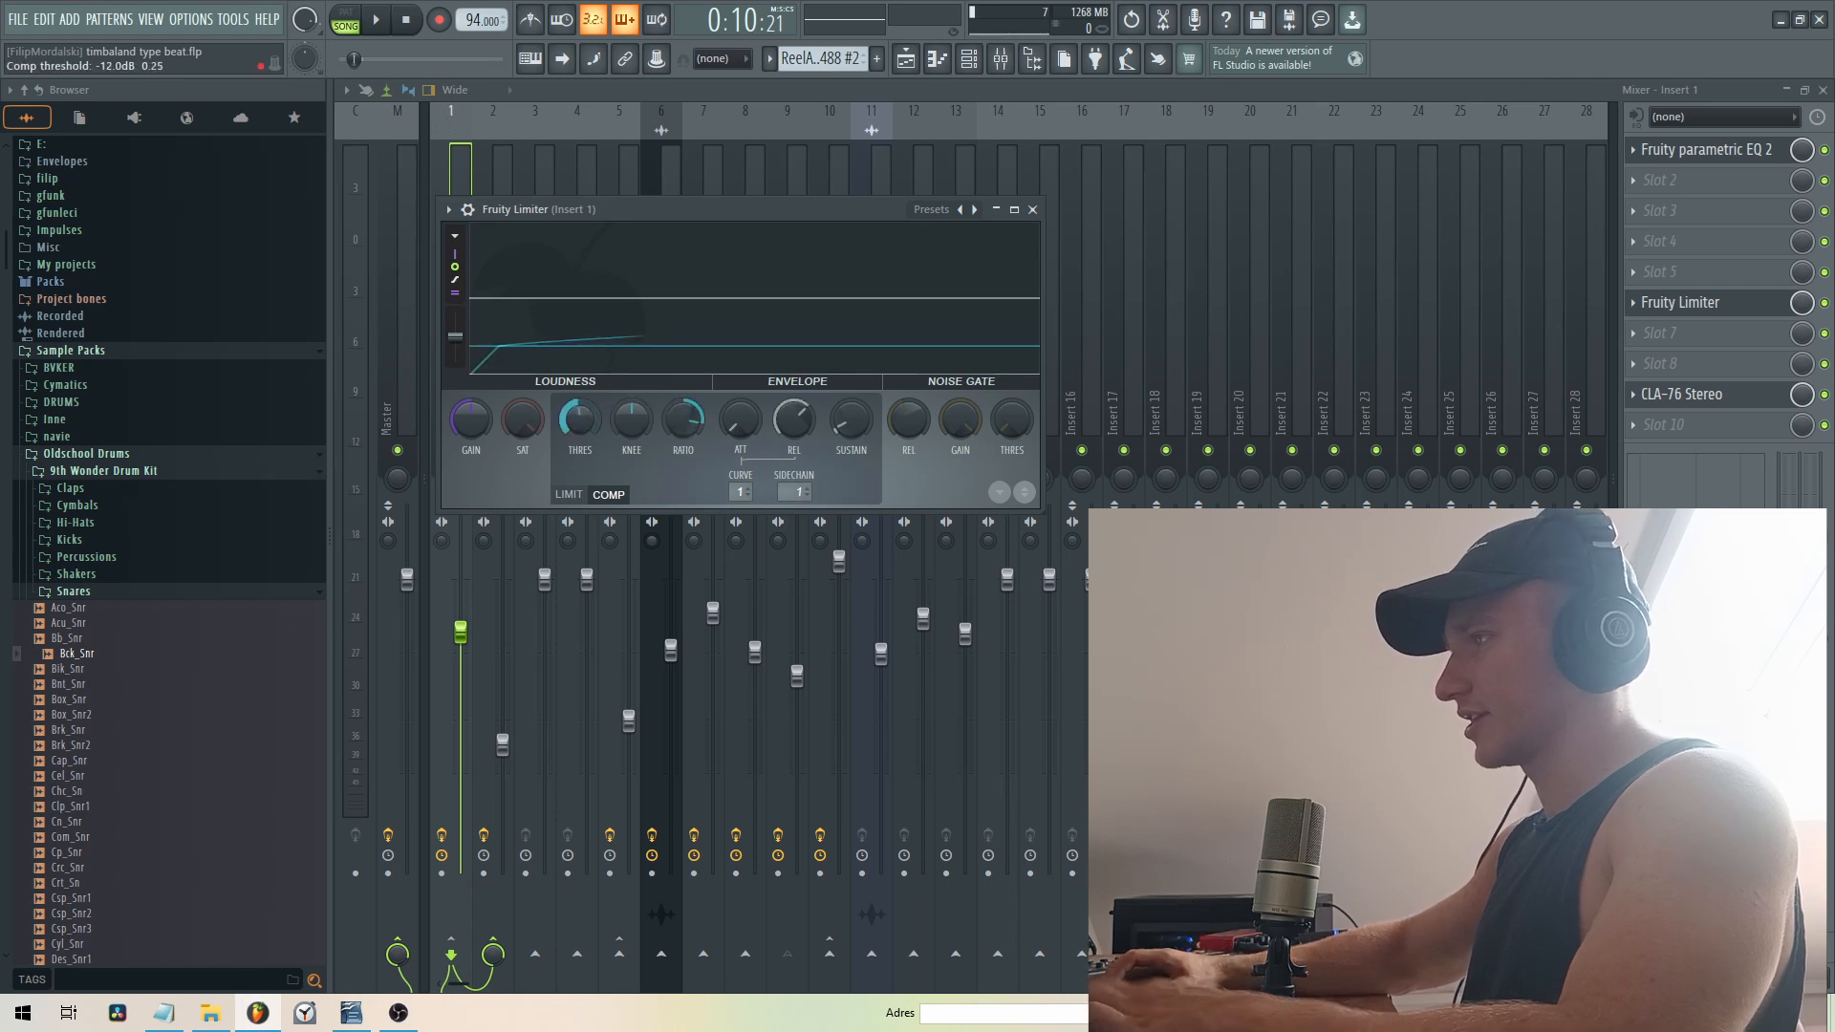
- Lower the compressor threshold of Insert 1's Fruity Limiter while playing the beat to hear the kick ducking
key(space)
drag(579, 418, 580, 465)
key(space)
key(space)
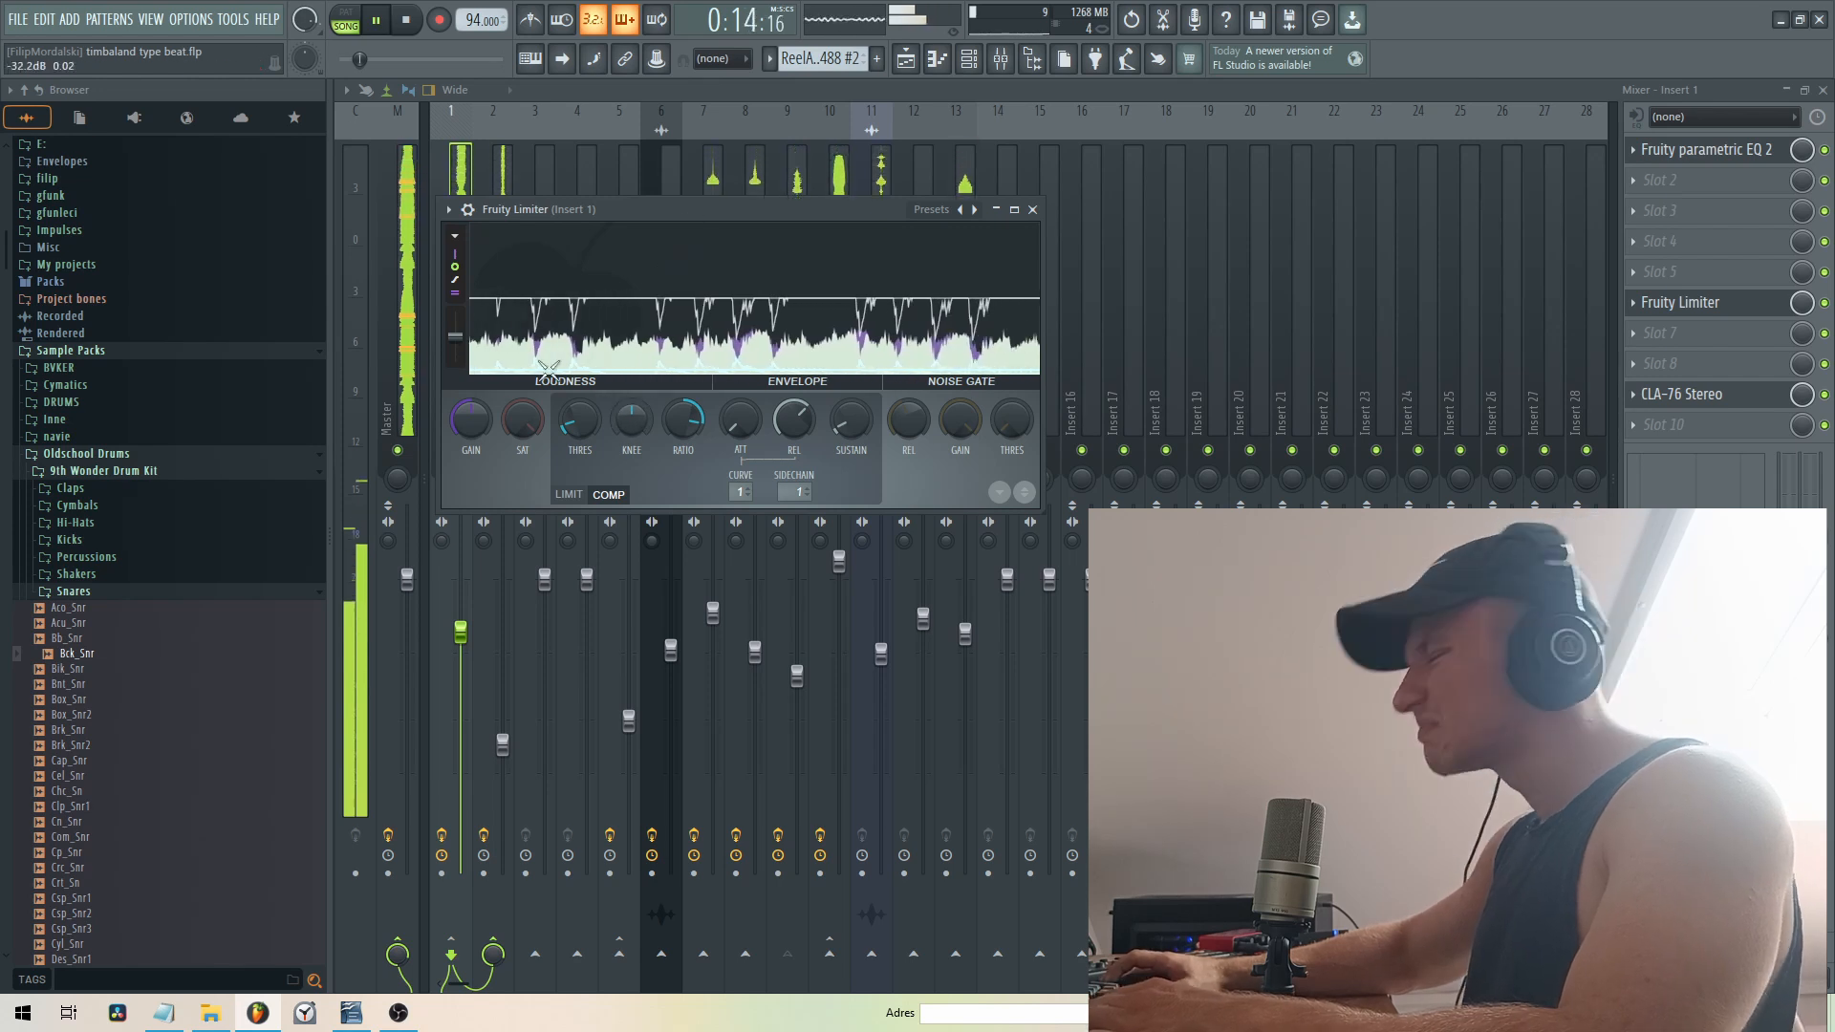
key(space)
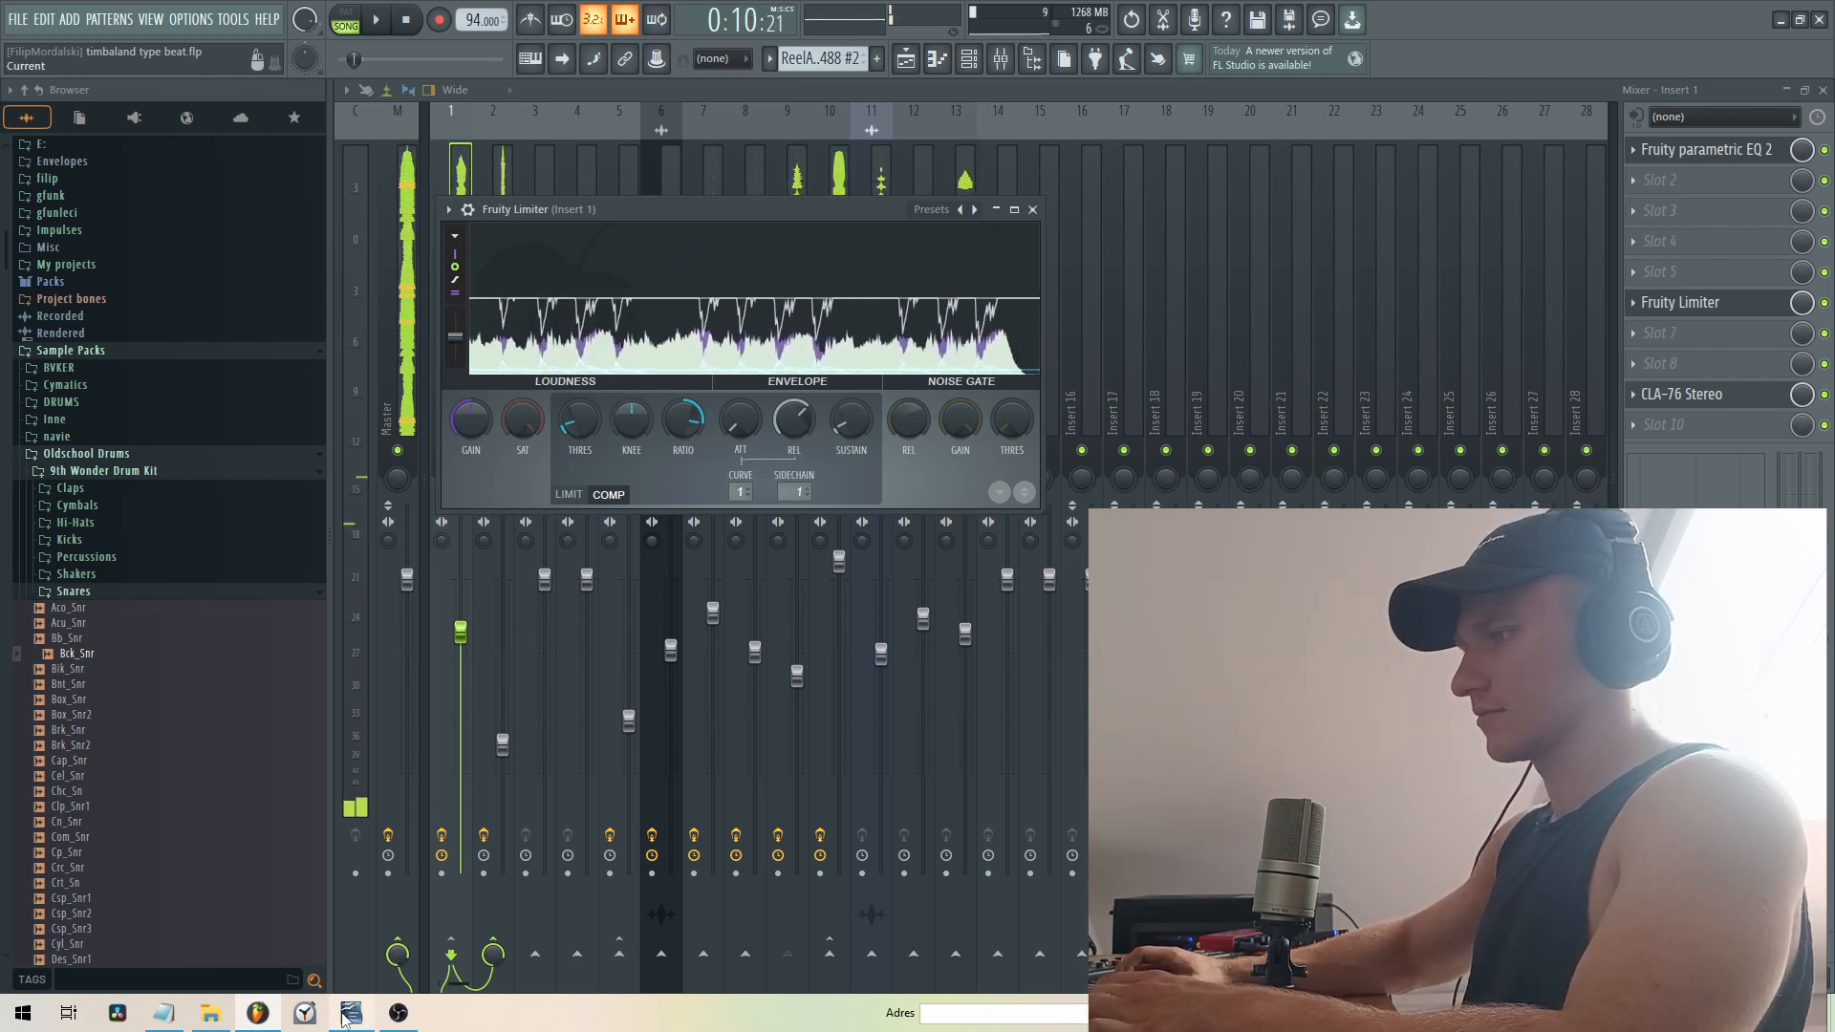
- Play the beat with the Insert 2 mixer track muted and unmuted to compare the sound
key(space)
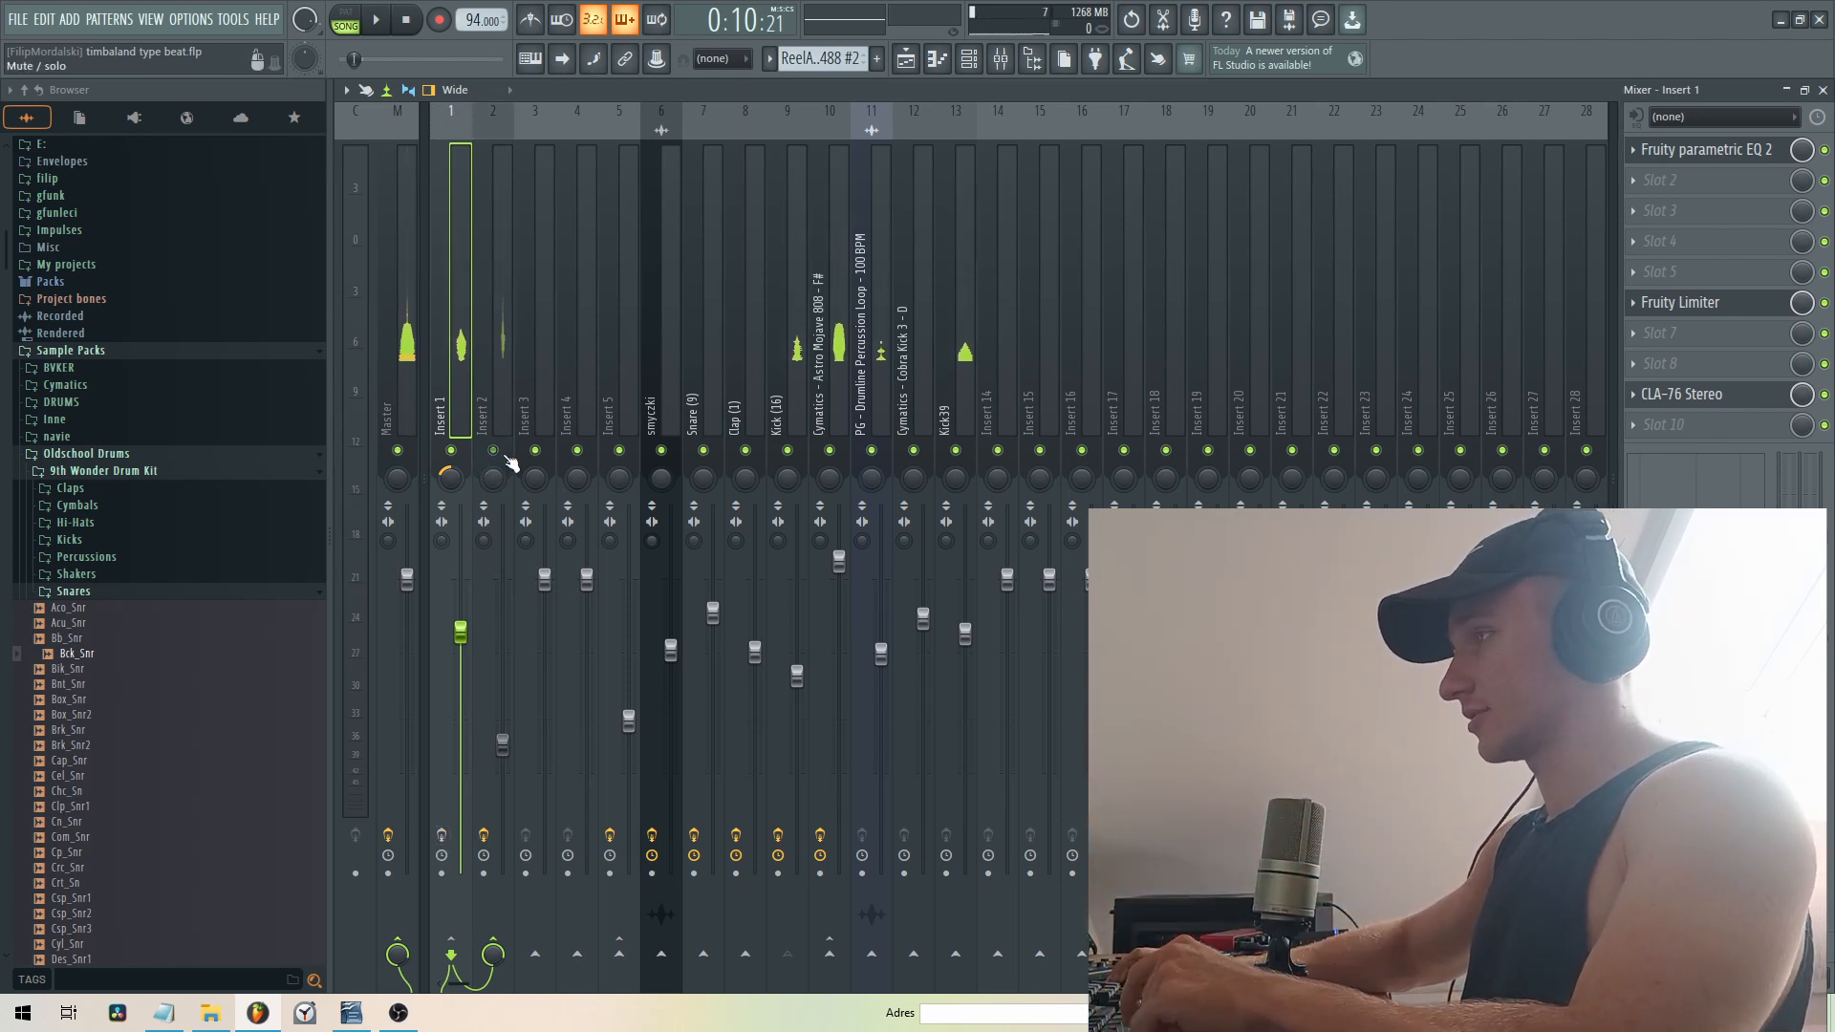
key(space)
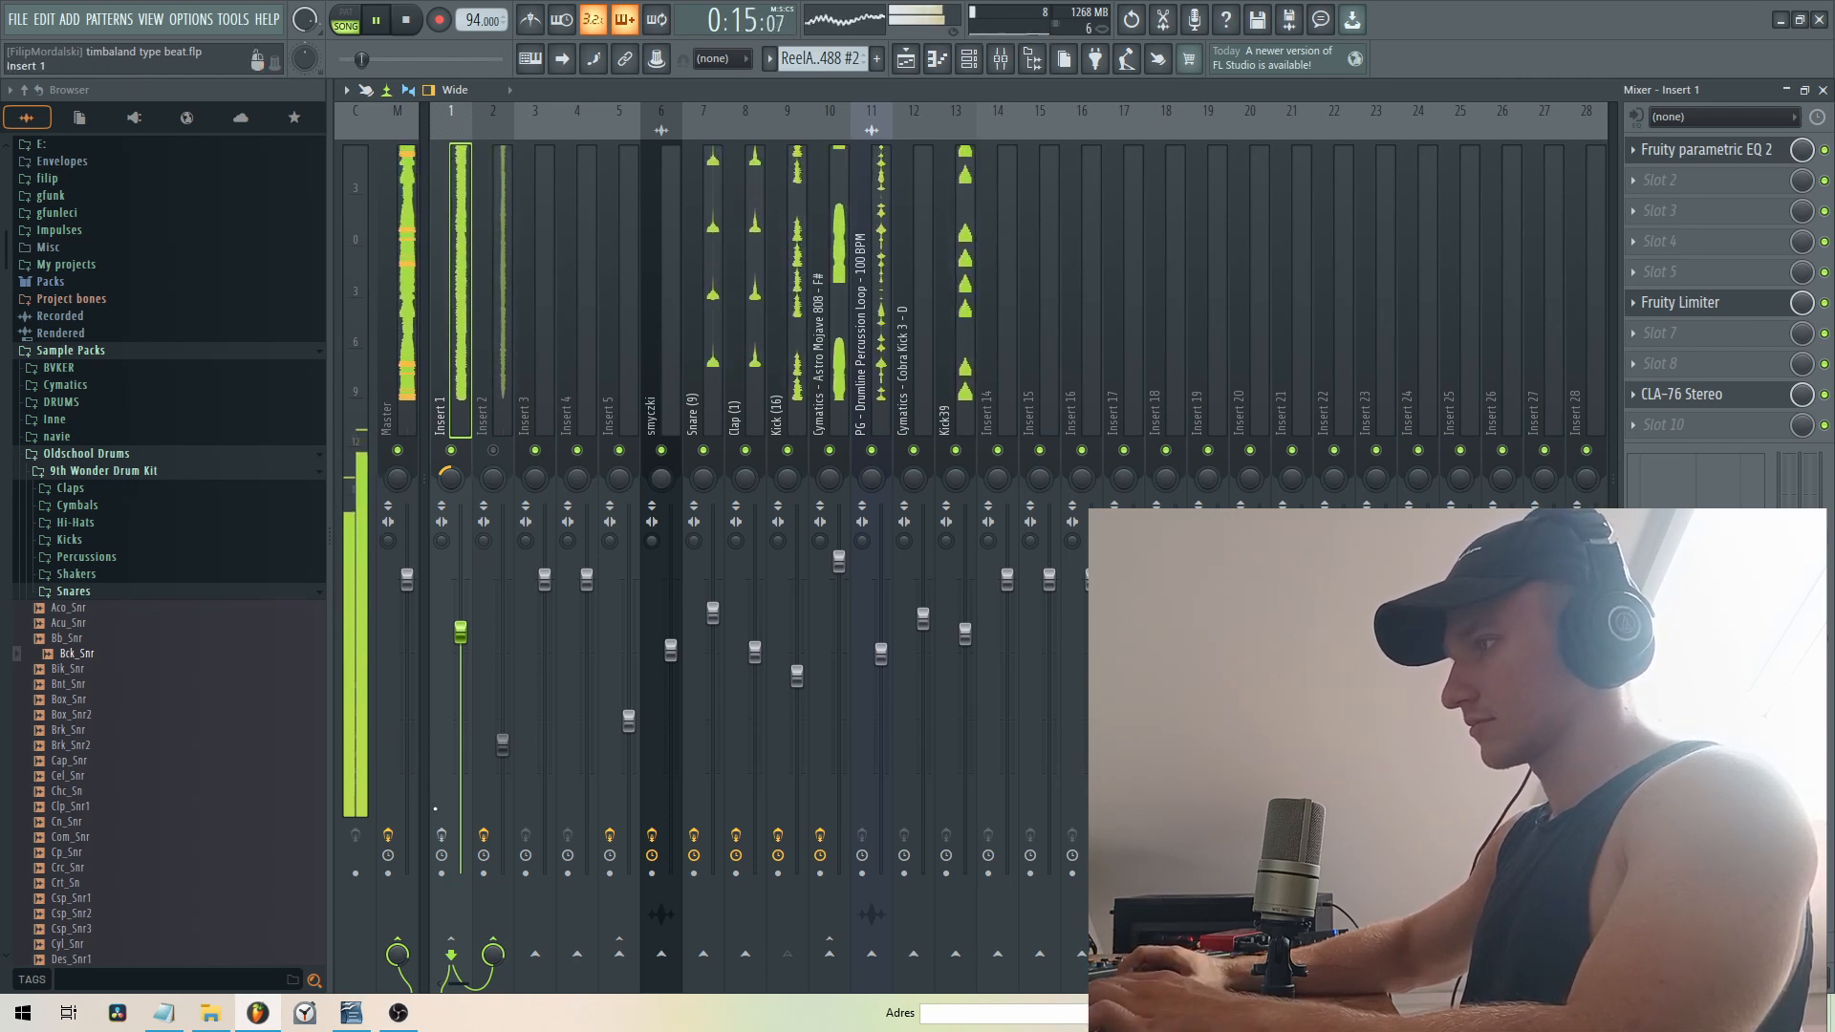
key(space)
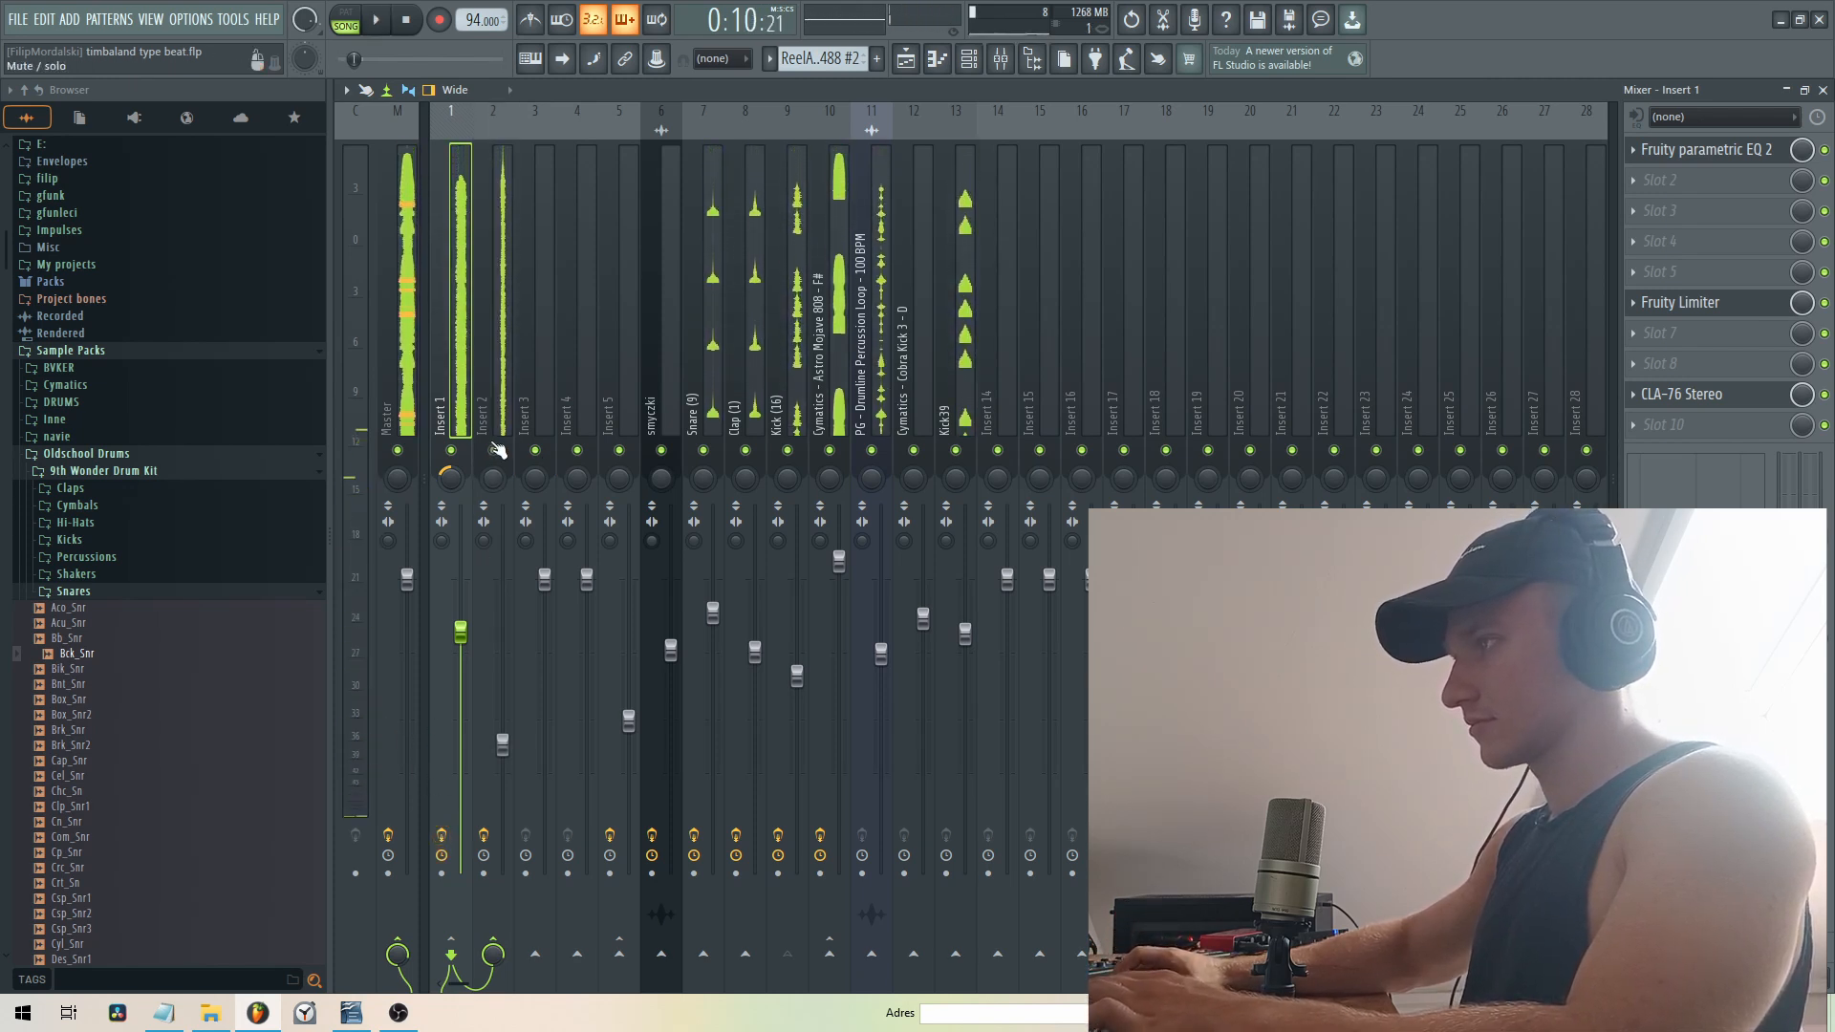
key(space)
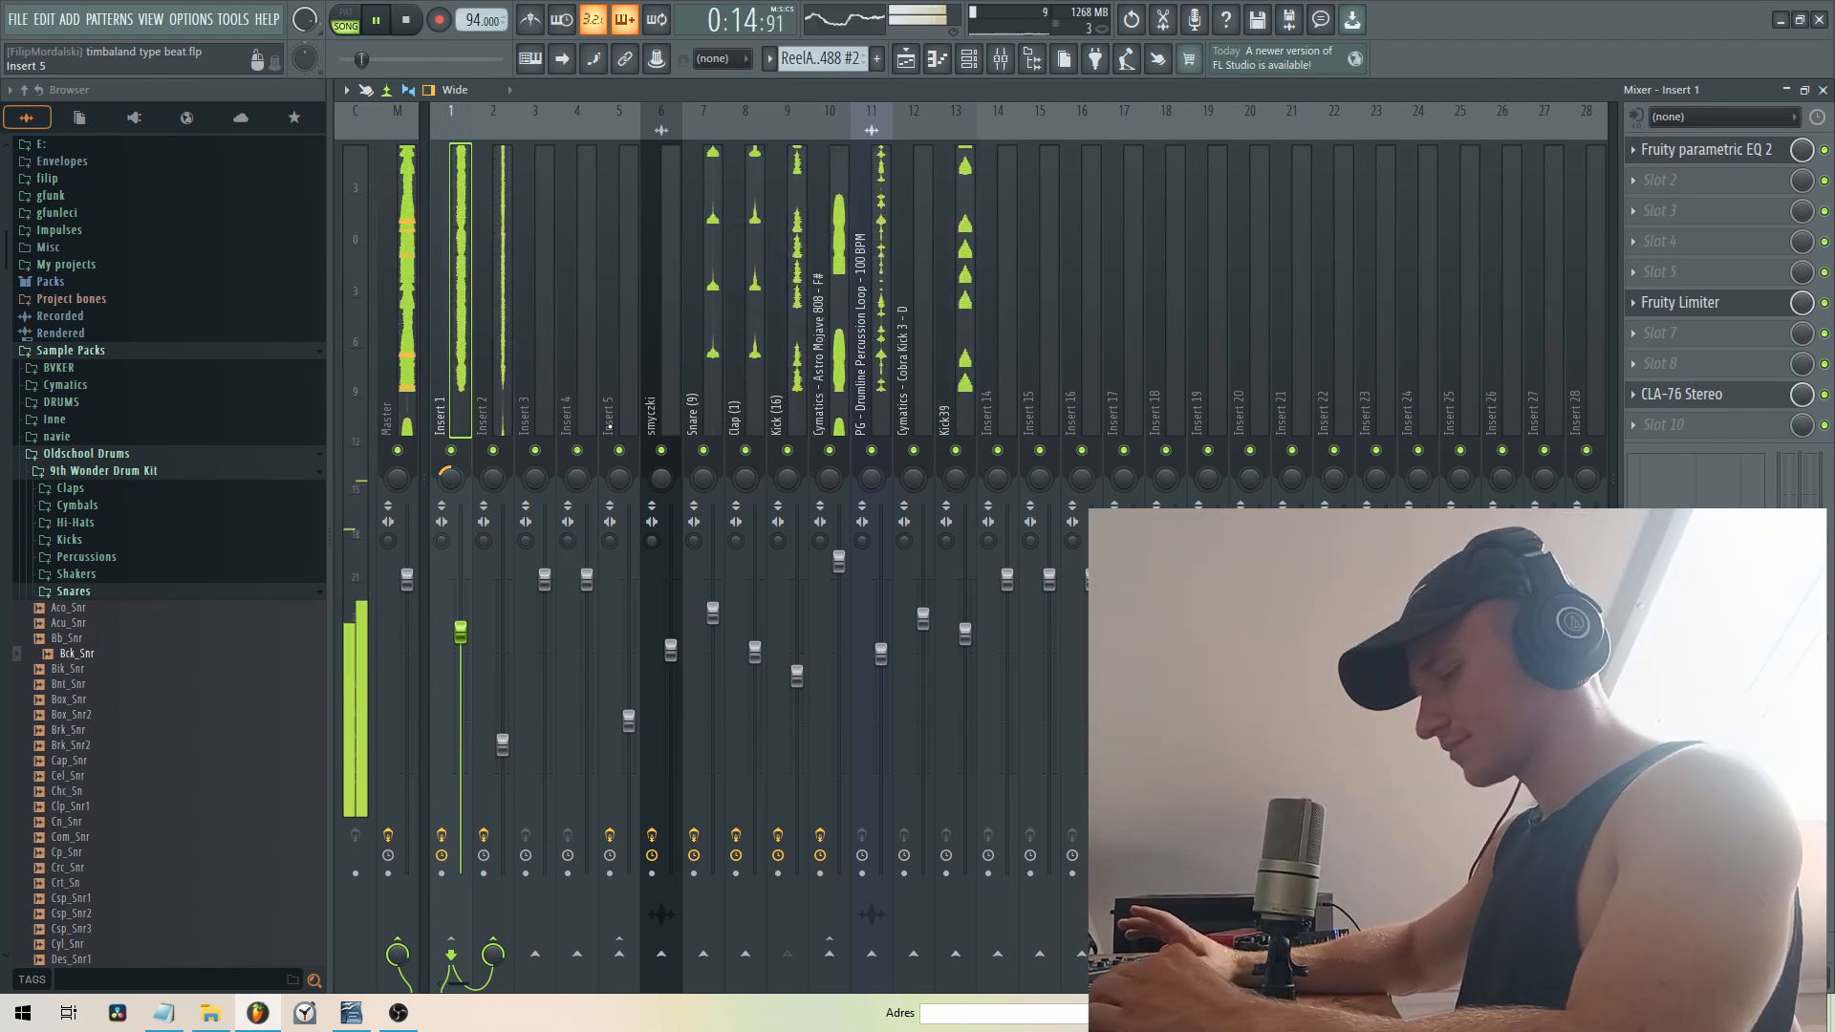
key(space)
- Save the project and show the playlist arrangement
click(18, 19)
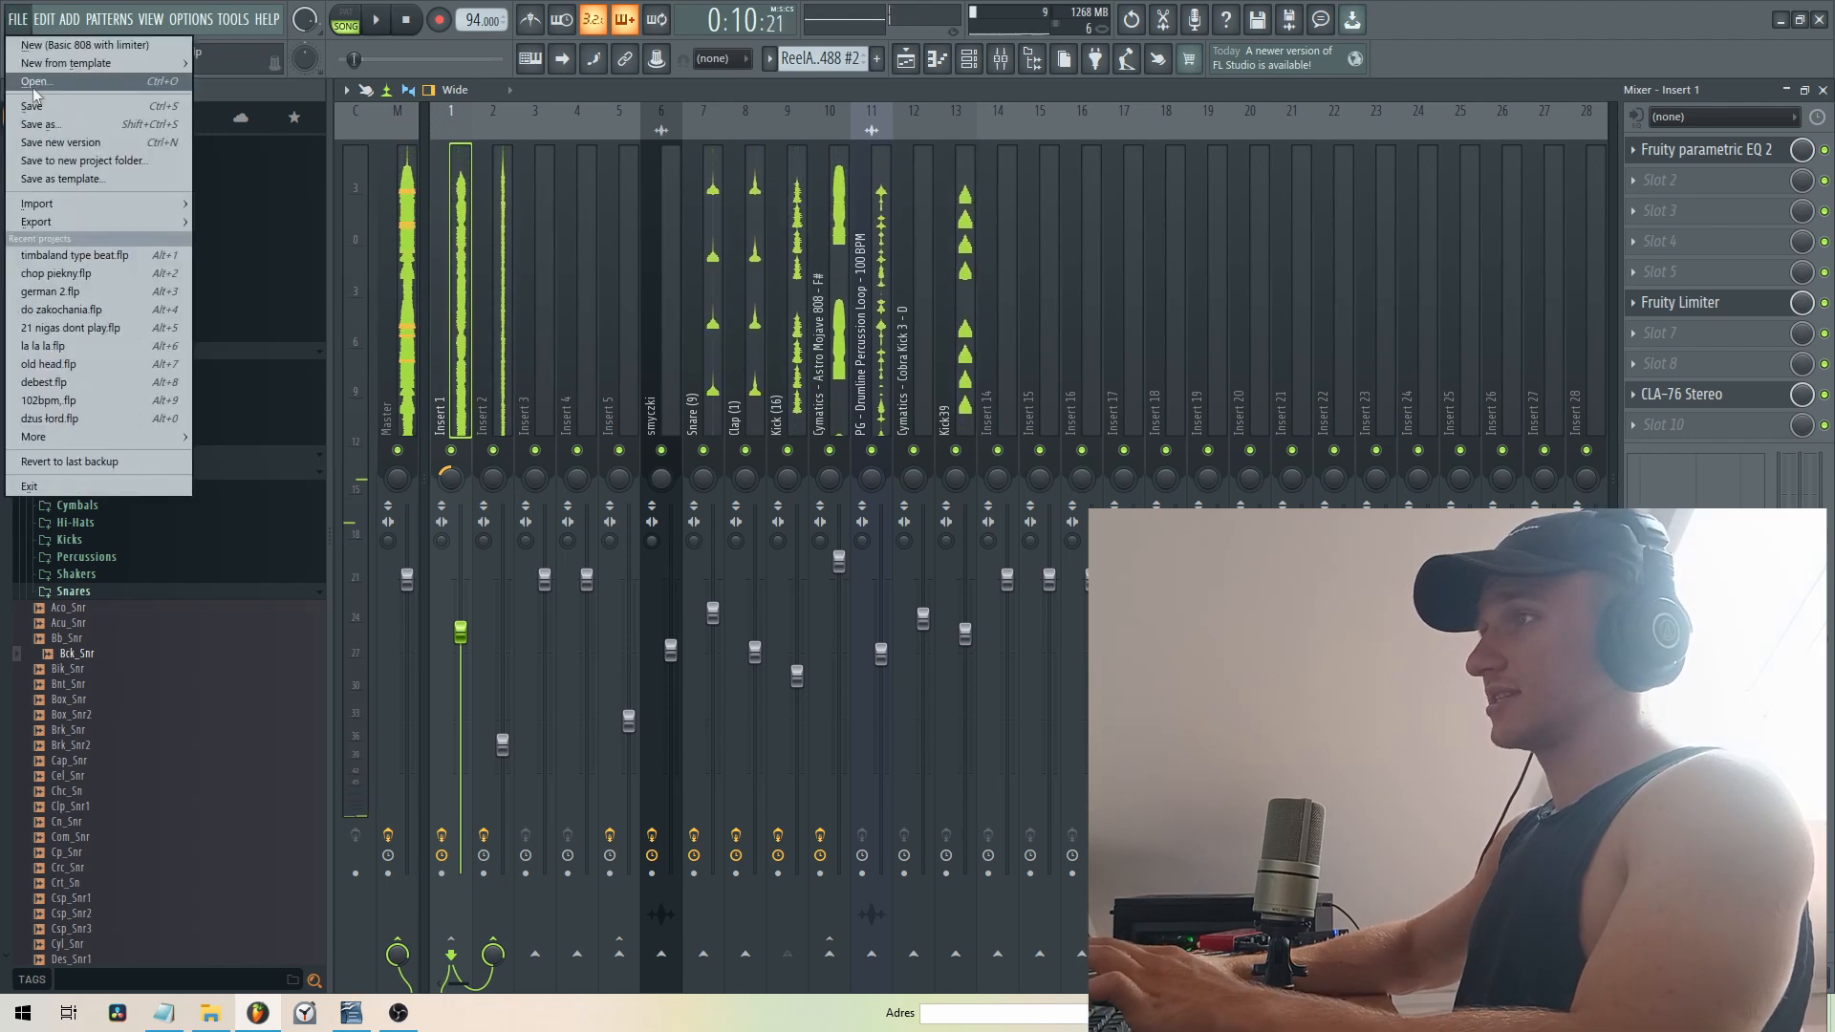
click(33, 107)
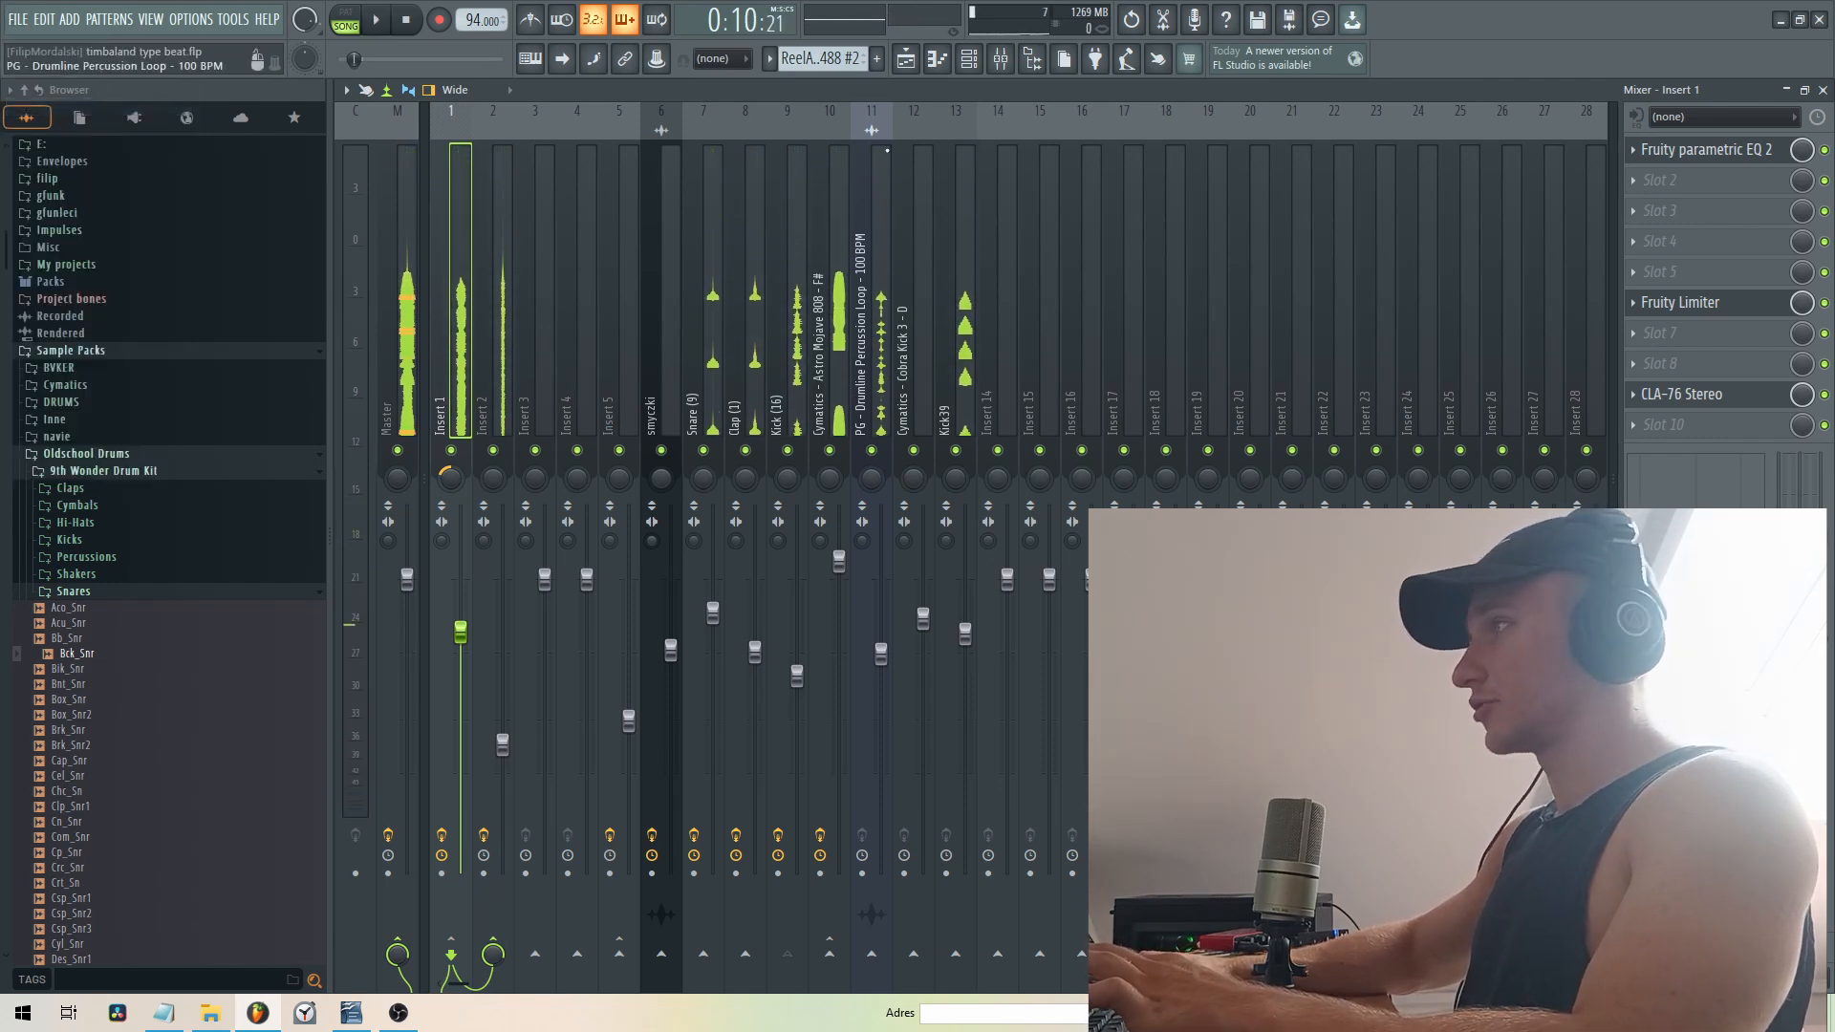
key(F5)
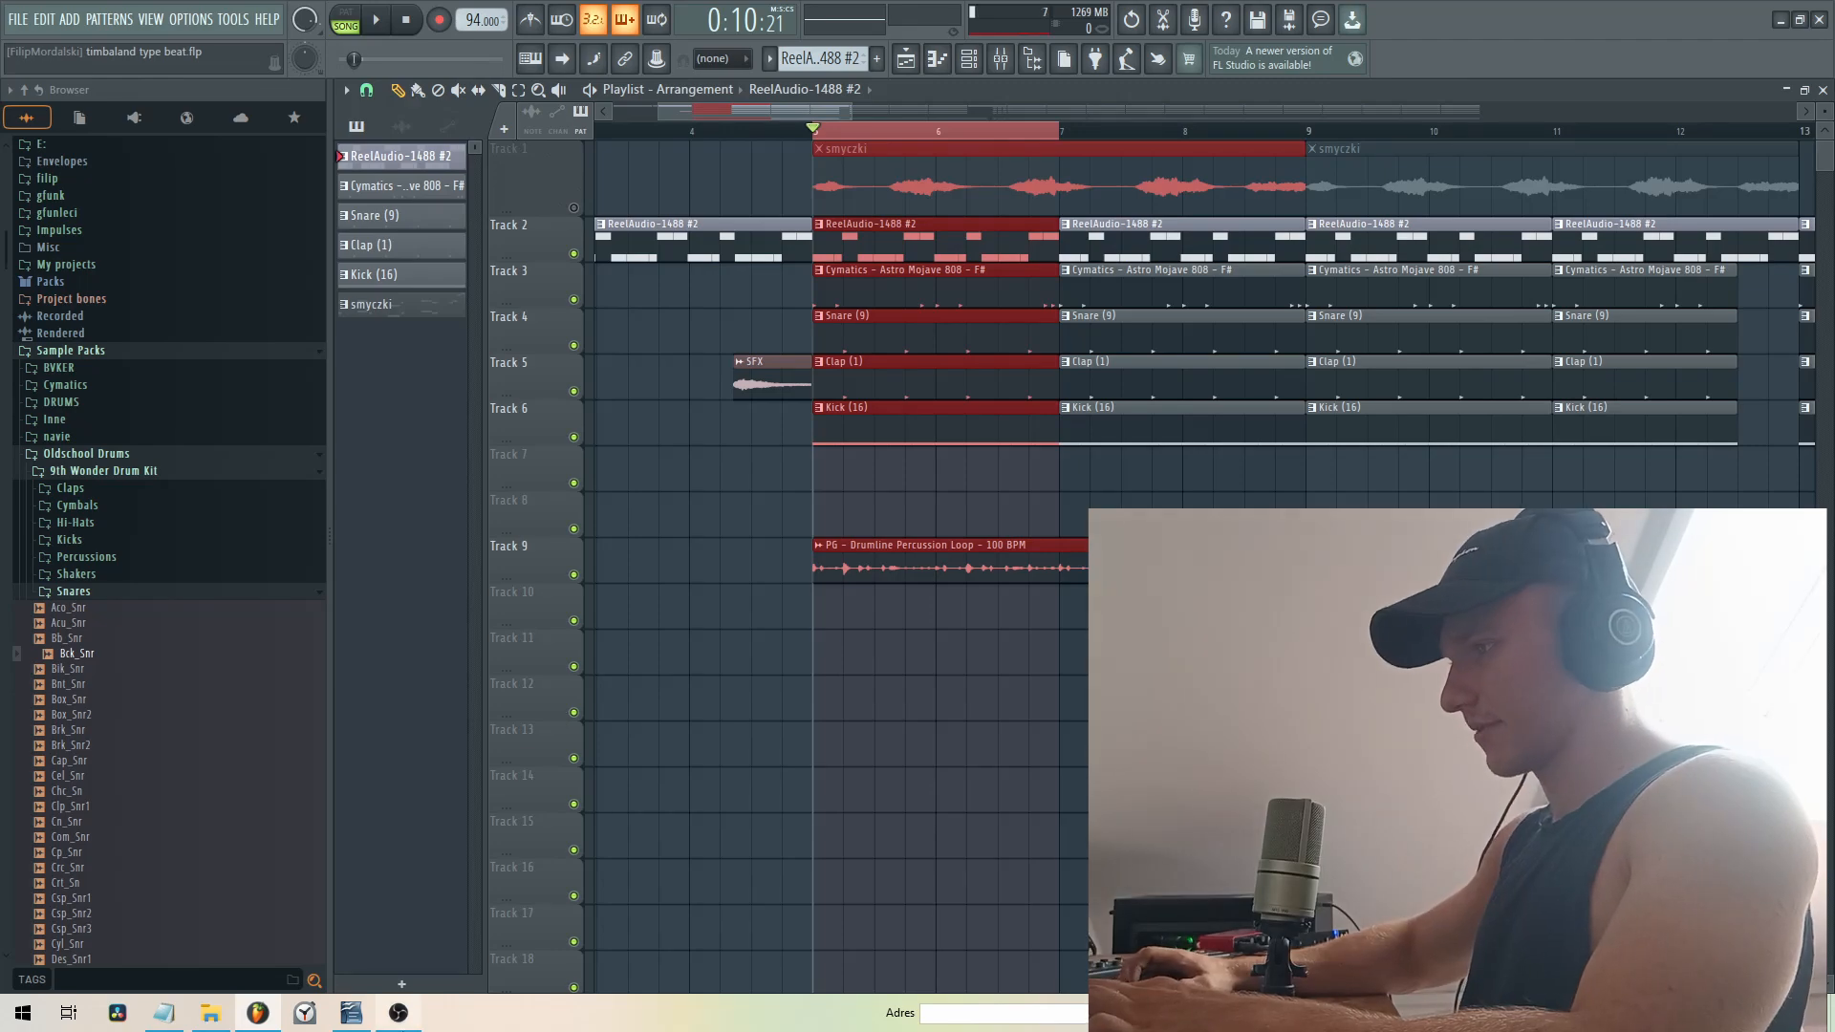